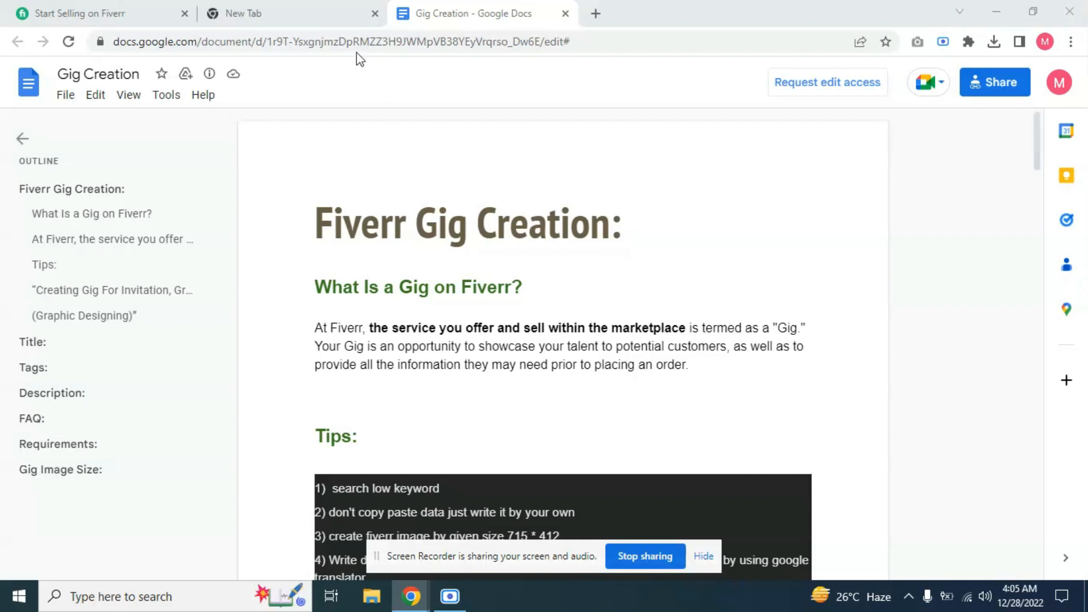
# Step: Switch to the Fiverr start-selling page and begin the Become a Seller onboarding
pyautogui.moveTo(124, 7)
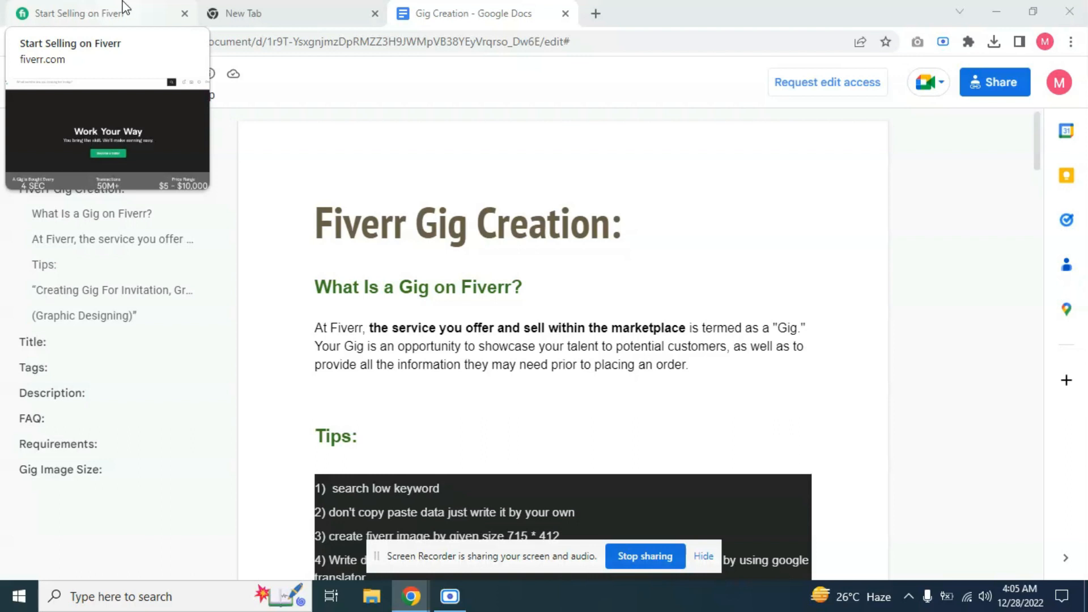
pyautogui.click(67, 8)
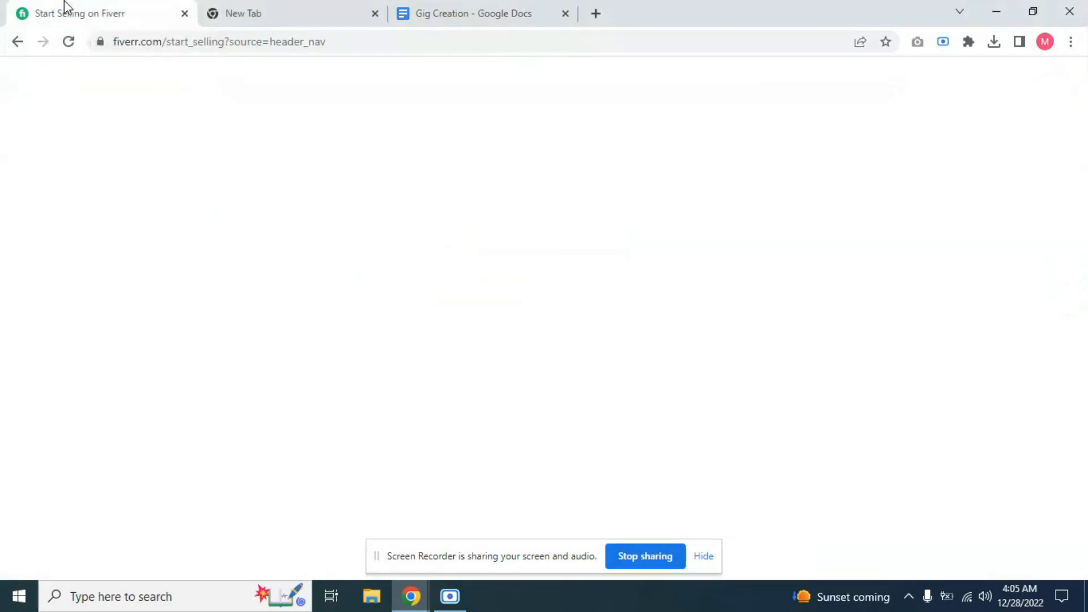
pyautogui.scroll(2, 859, 332)
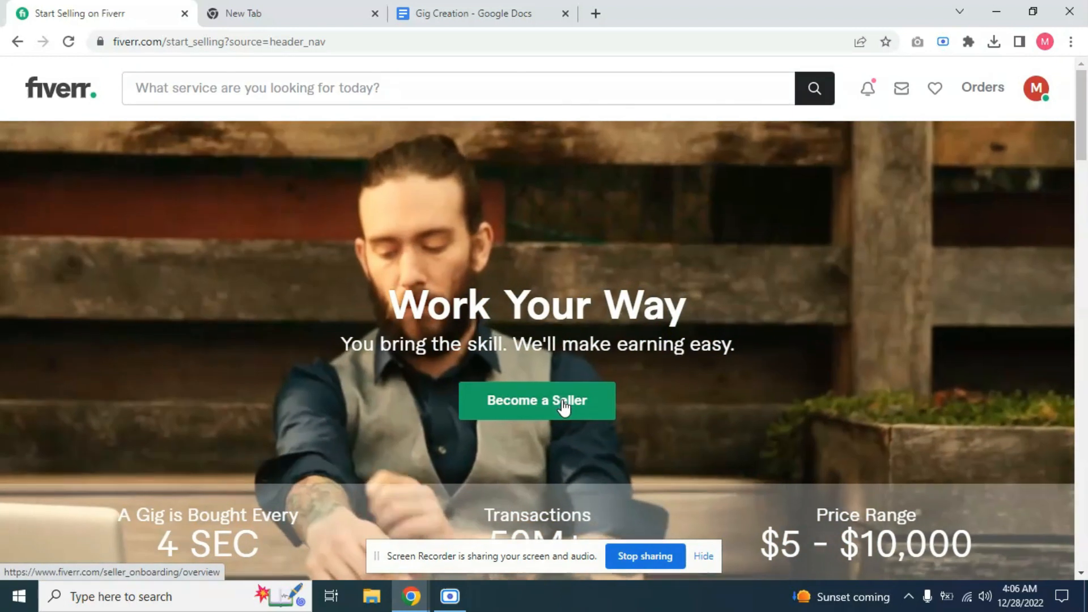
pyautogui.click(563, 401)
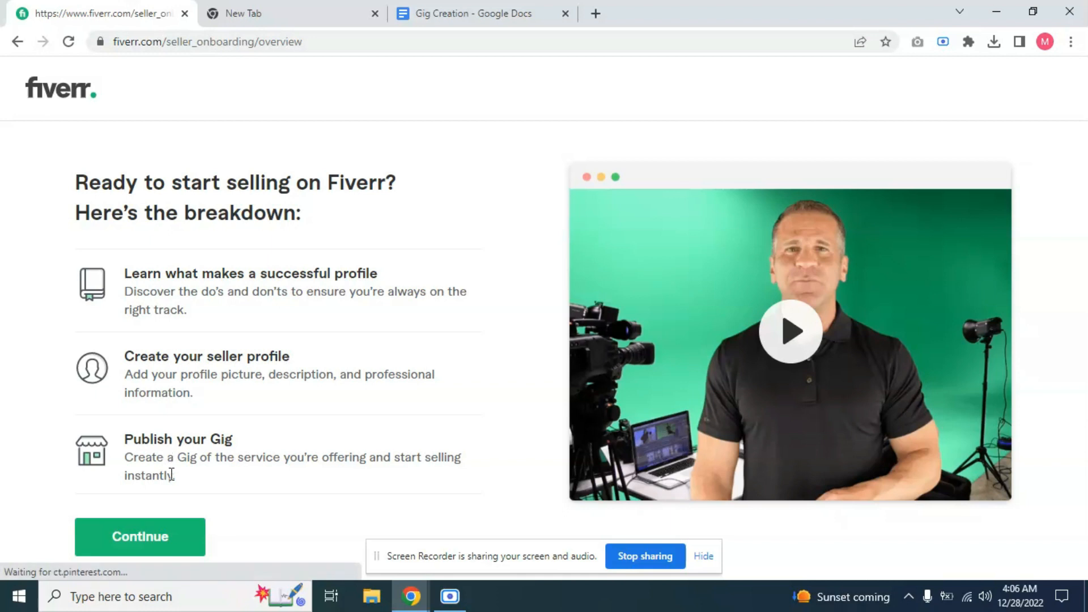
# Step: Proceed through the selling overview, successful-profile advice and things-to-avoid pages to the Personal Info form
pyautogui.click(164, 544)
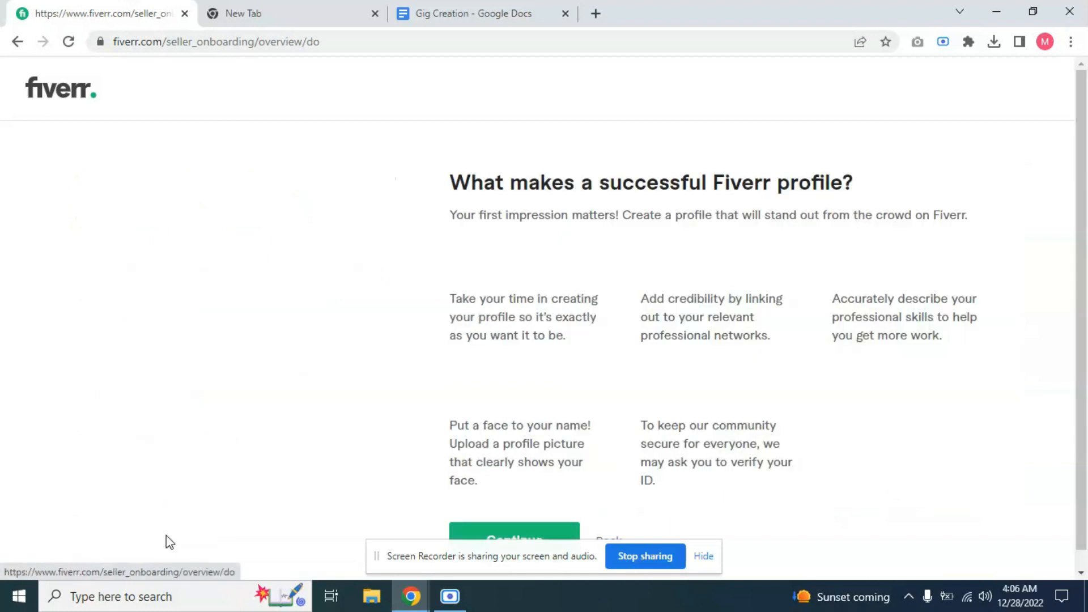
pyautogui.scroll(-1, 507, 536)
pyautogui.click(506, 536)
pyautogui.moveTo(527, 556); pyautogui.dragTo(145, 557)
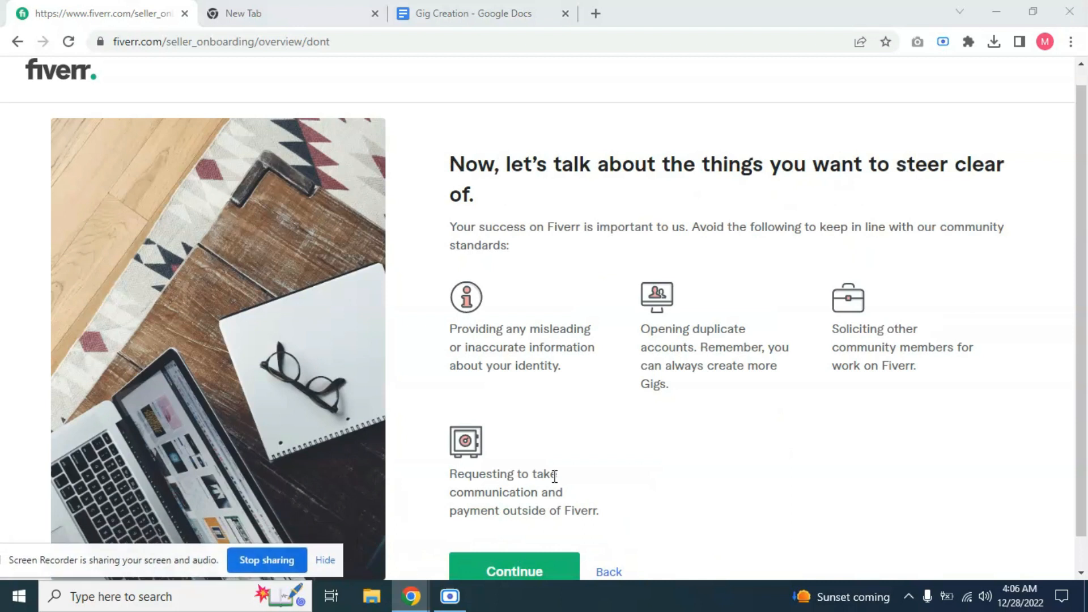
pyautogui.scroll(-1, 554, 478)
pyautogui.click(533, 545)
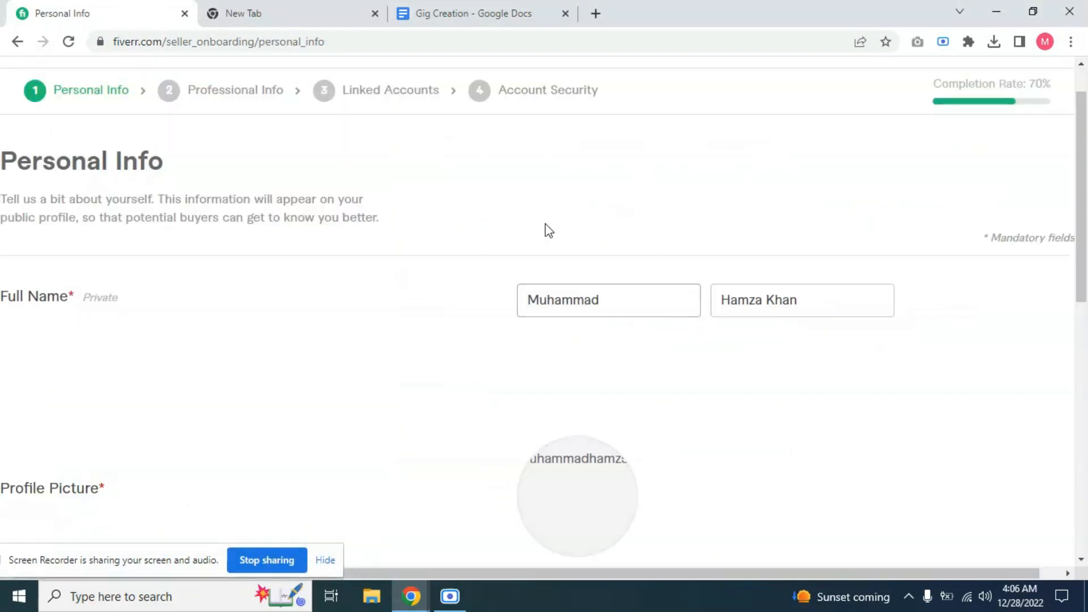
# Step: Review the name, profile picture, description and languages in Personal Info, and continue to Professional Info
pyautogui.scroll(-1, 737, 301)
pyautogui.scroll(-1, 622, 228)
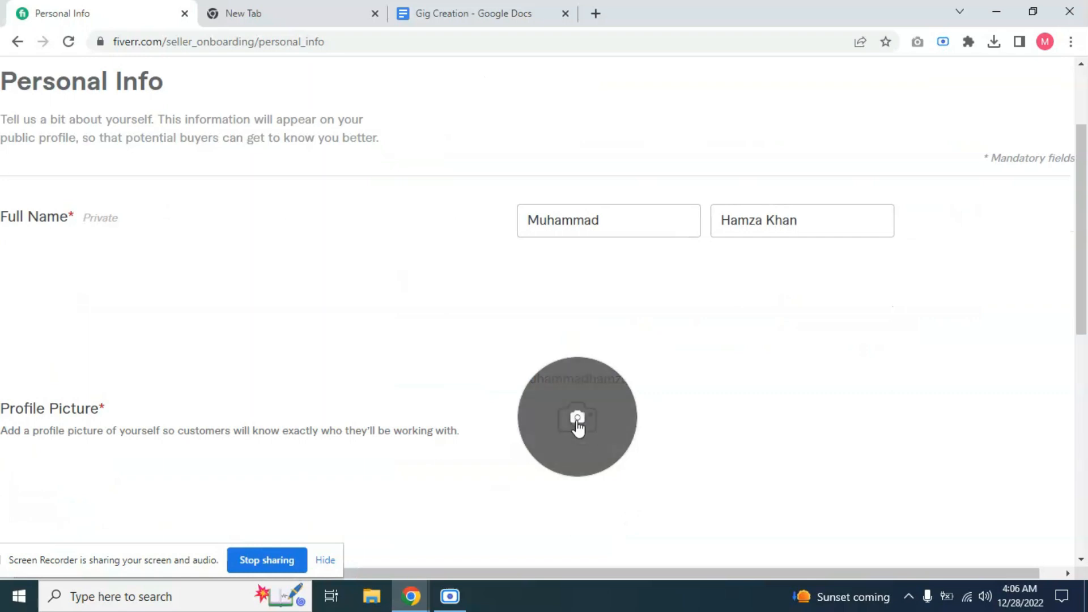
pyautogui.scroll(-3, 680, 283)
pyautogui.scroll(-4, 568, 318)
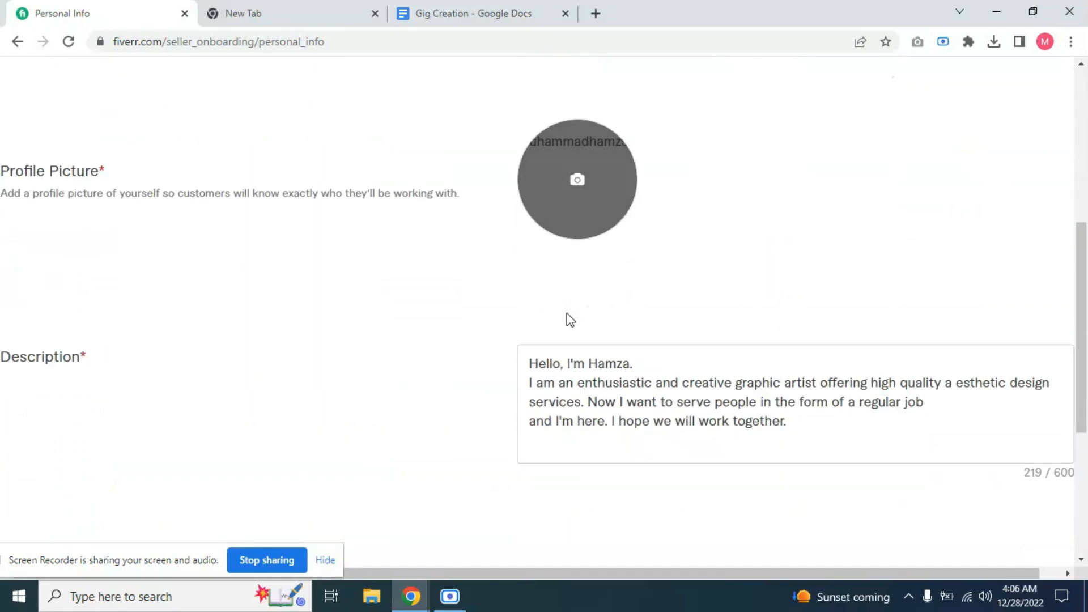
pyautogui.scroll(-2, 675, 278)
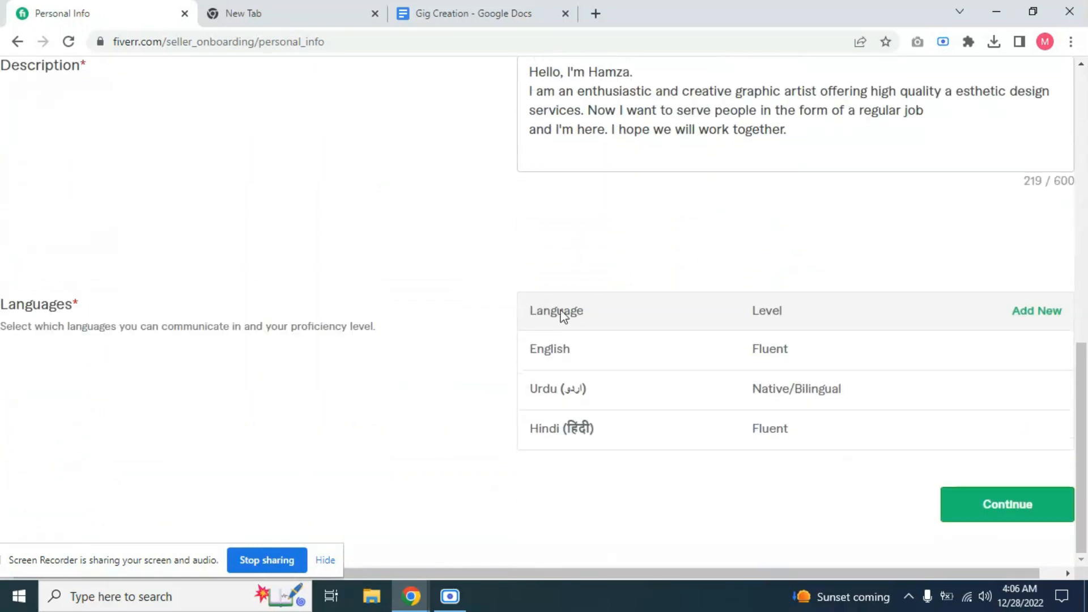
pyautogui.click(996, 505)
# Step: Examine the occupation, skills, education and certification entries in the Professional Info form
pyautogui.scroll(-3, 442, 227)
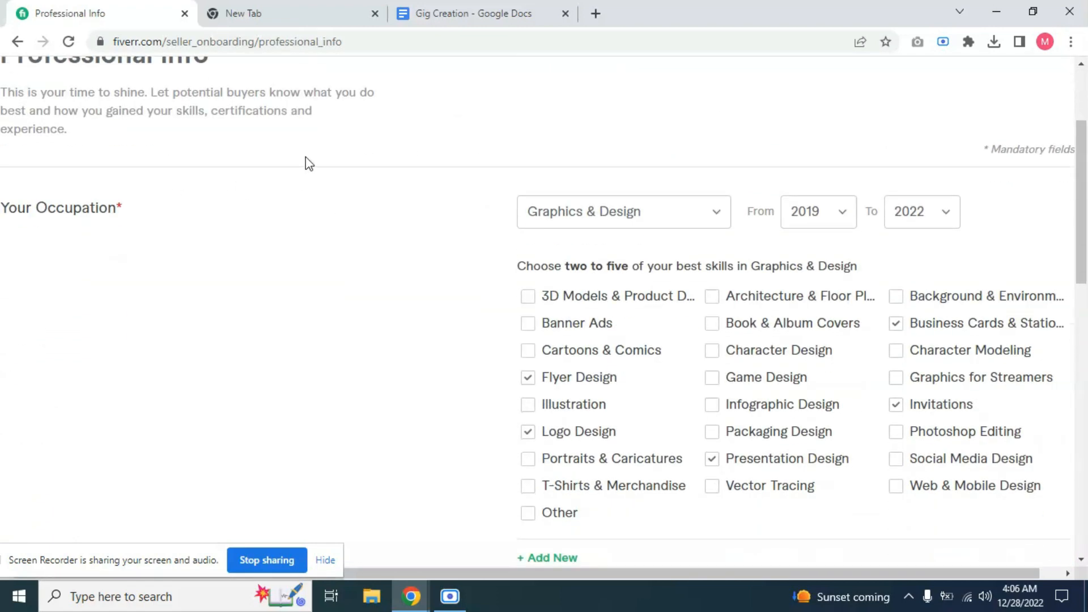
pyautogui.scroll(3, 306, 163)
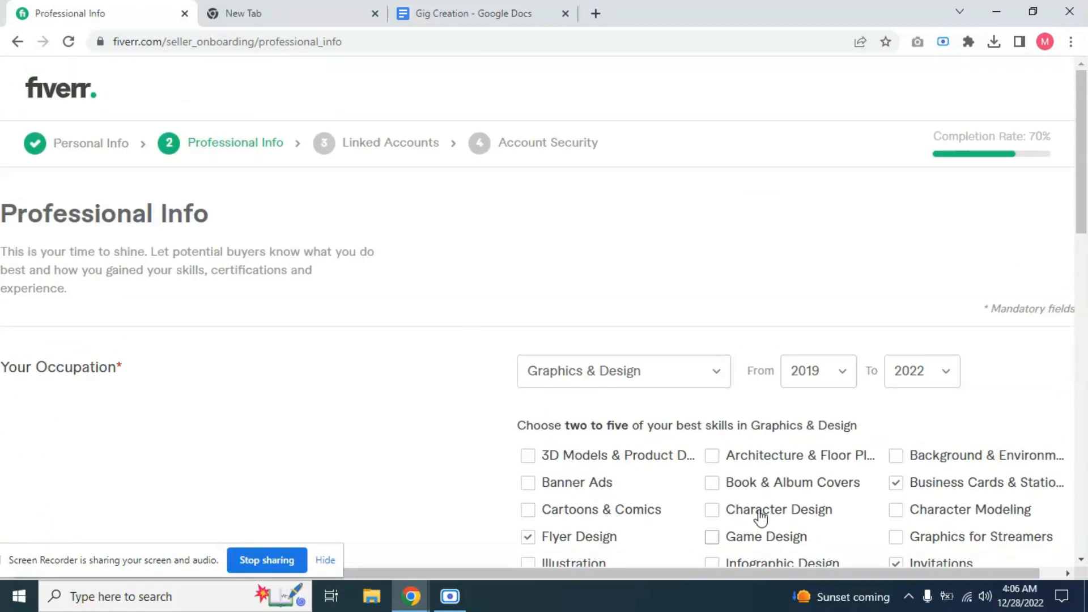
pyautogui.scroll(-3, 541, 372)
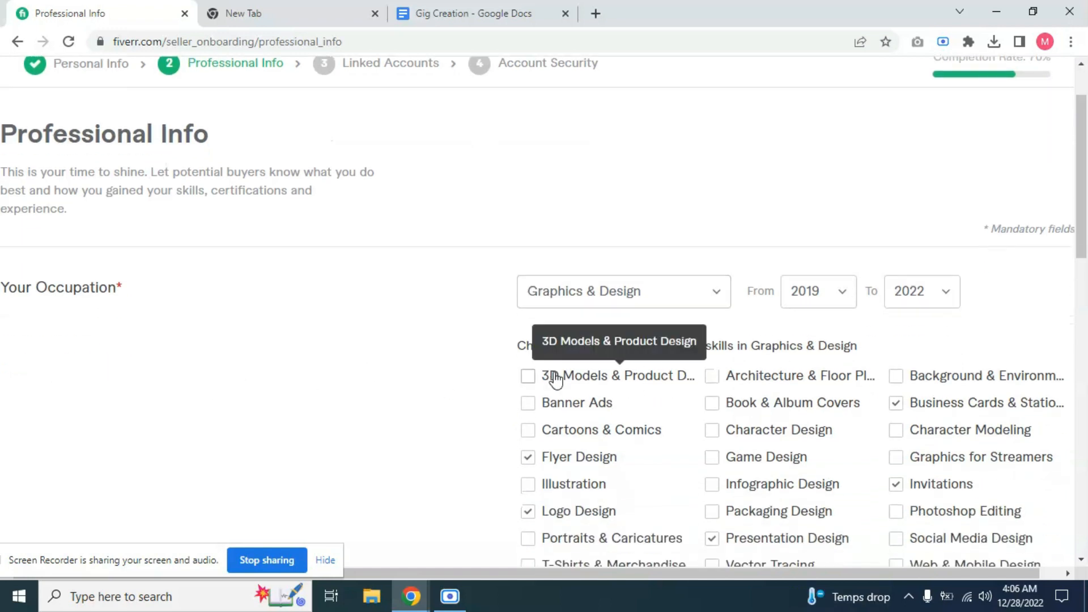
pyautogui.scroll(-3, 627, 408)
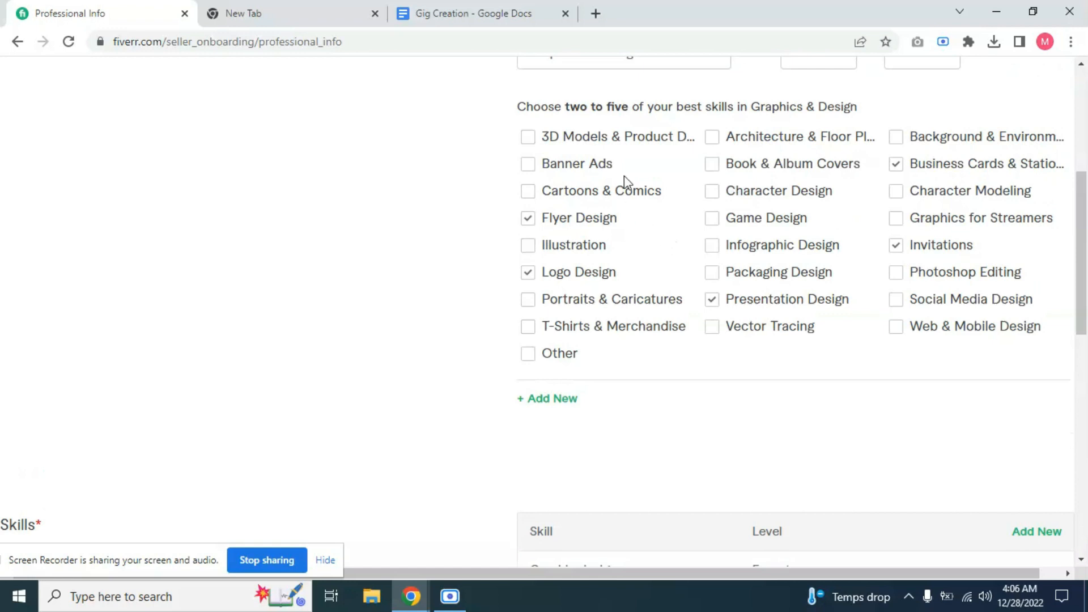
pyautogui.scroll(-2, 673, 342)
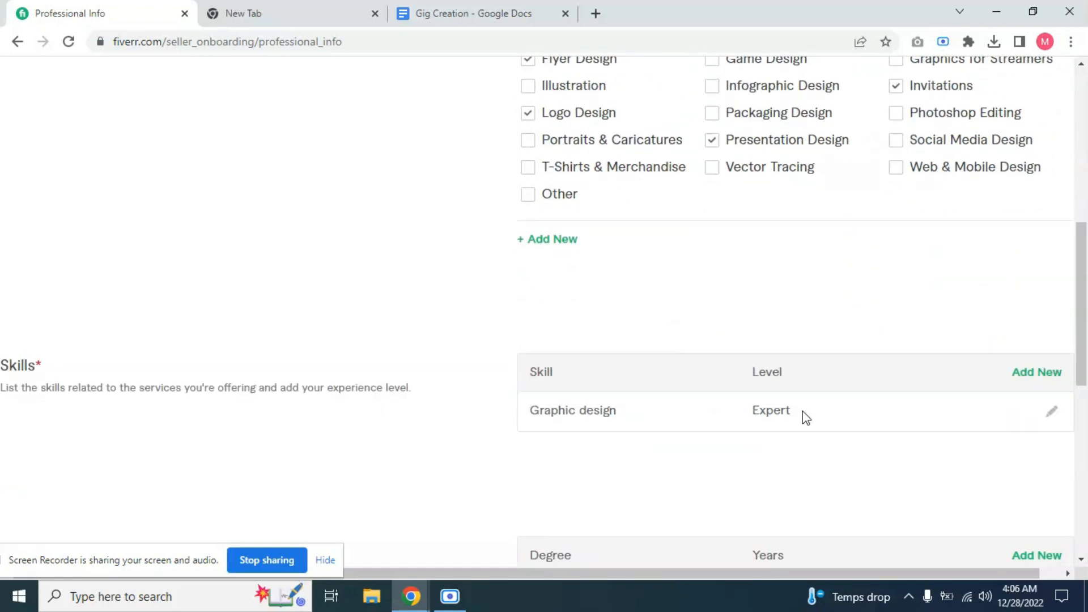
pyautogui.scroll(-4, 808, 424)
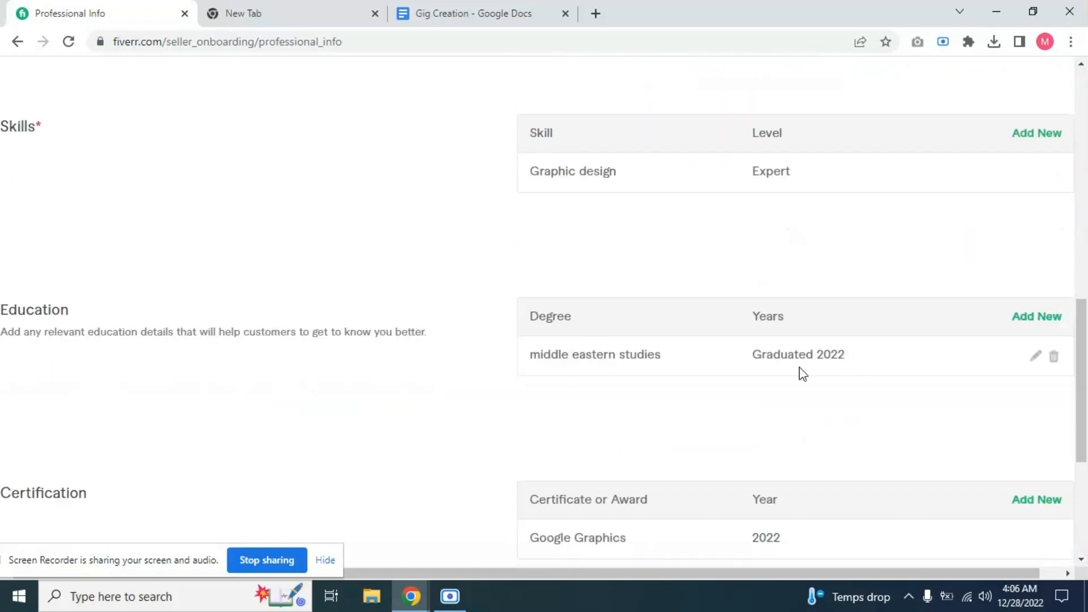
pyautogui.scroll(-3, 633, 389)
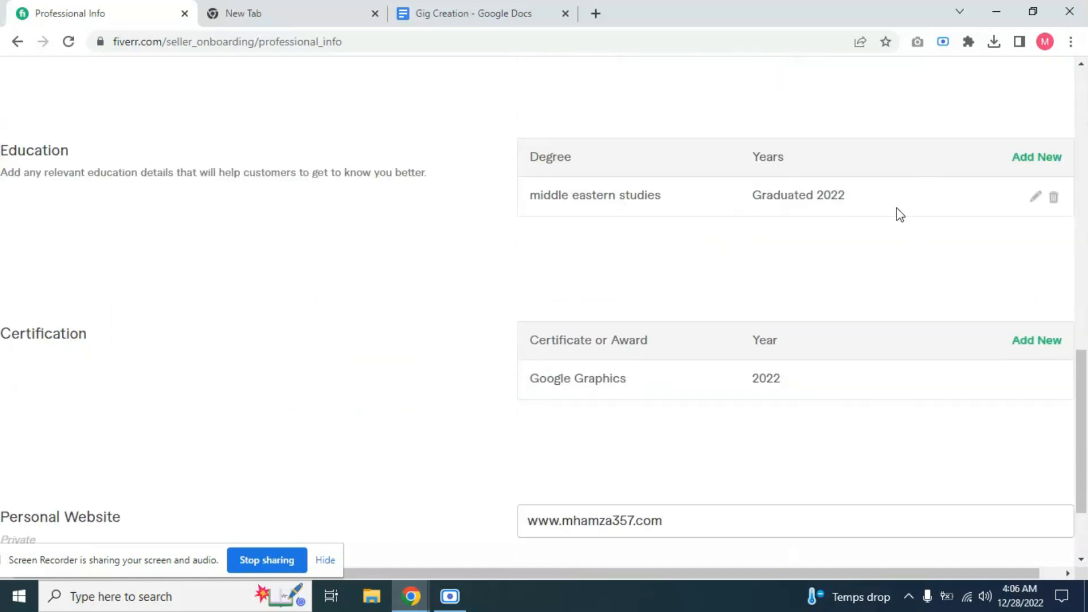
pyautogui.scroll(-1, 825, 400)
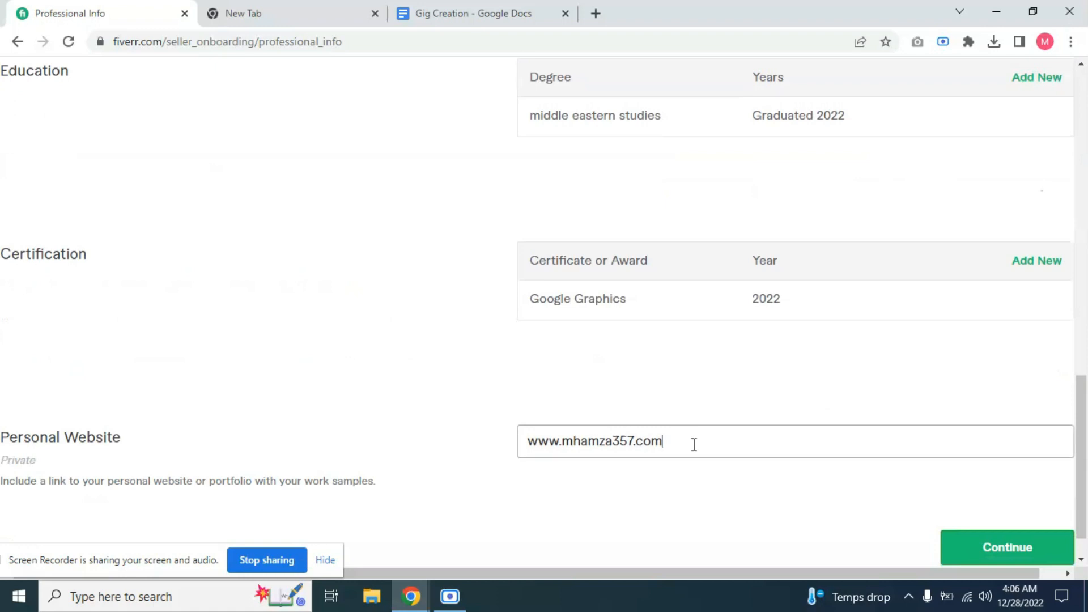
# Step: Check the personal website entry and the profile's completion rate, and continue to Linked Accounts
pyautogui.moveTo(692, 442); pyautogui.dragTo(440, 469)
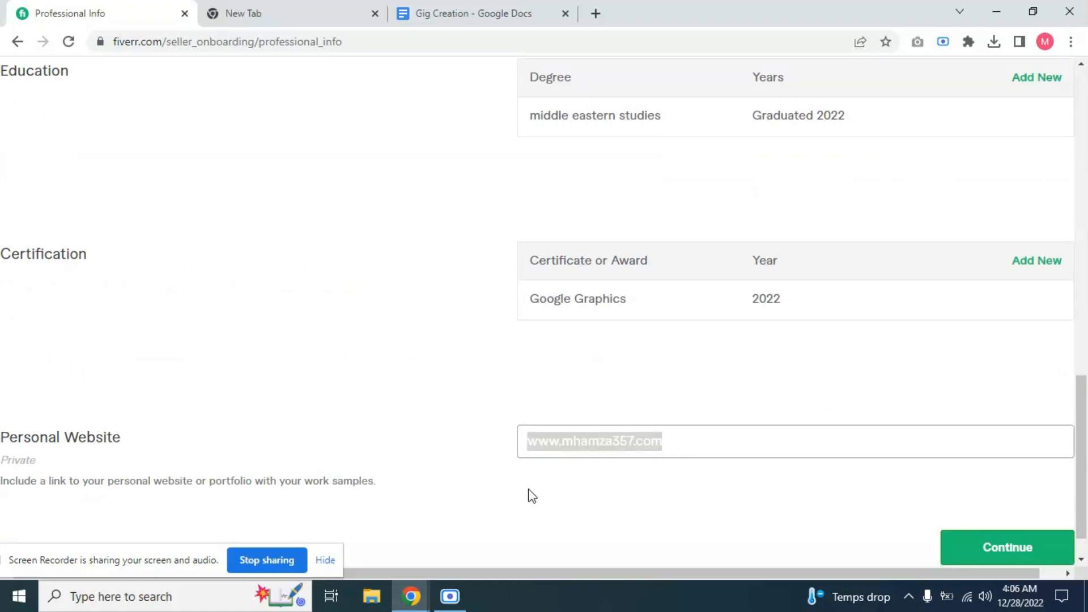
pyautogui.click(581, 483)
pyautogui.scroll(15, 797, 389)
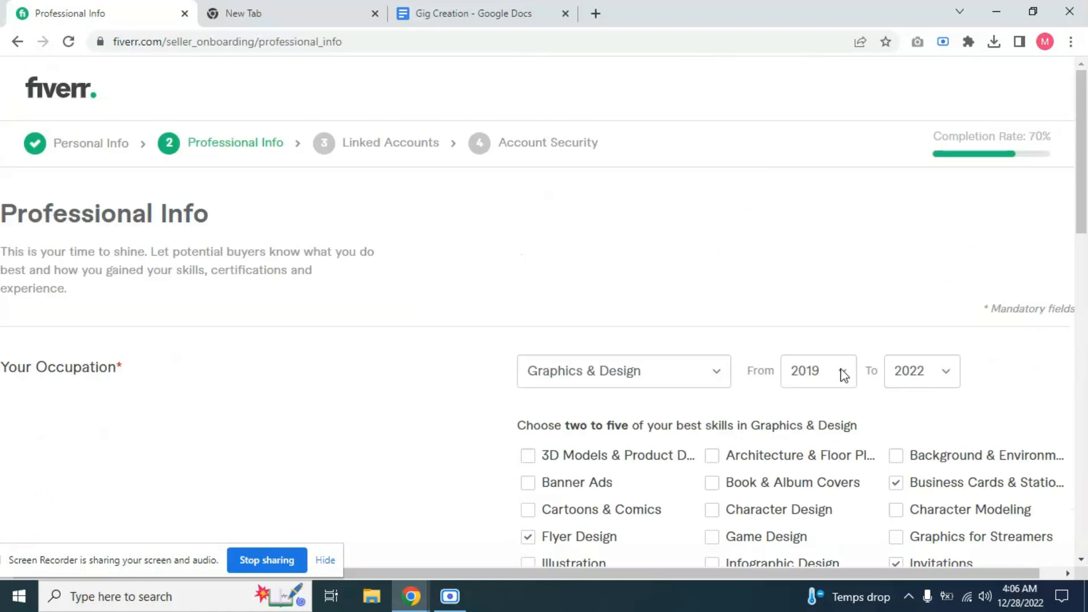
pyautogui.moveTo(1027, 140); pyautogui.dragTo(1062, 149)
pyautogui.scroll(-11, 918, 259)
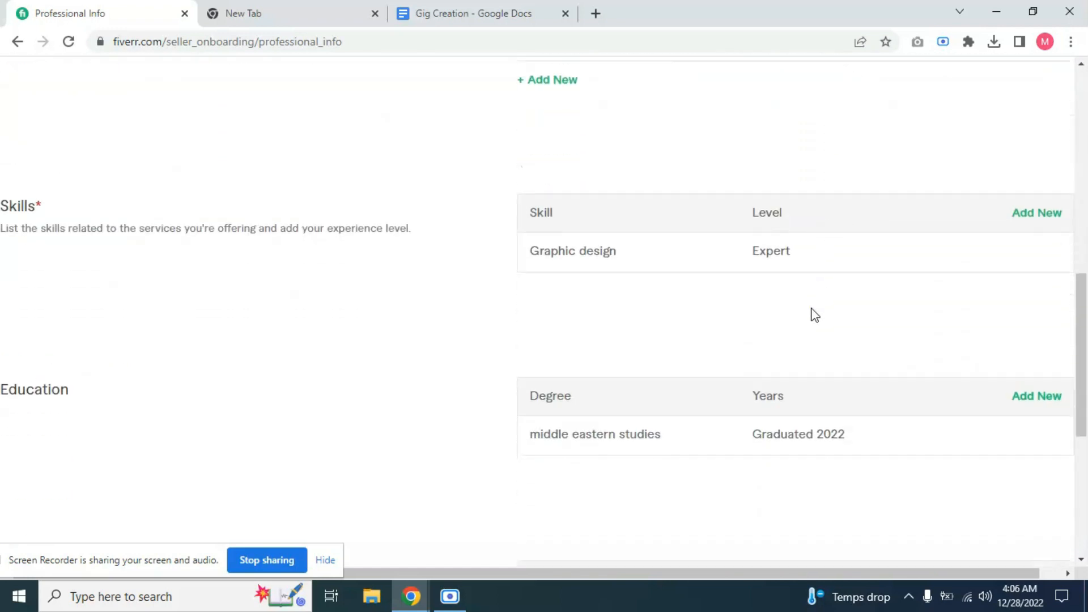
pyautogui.scroll(11, 768, 394)
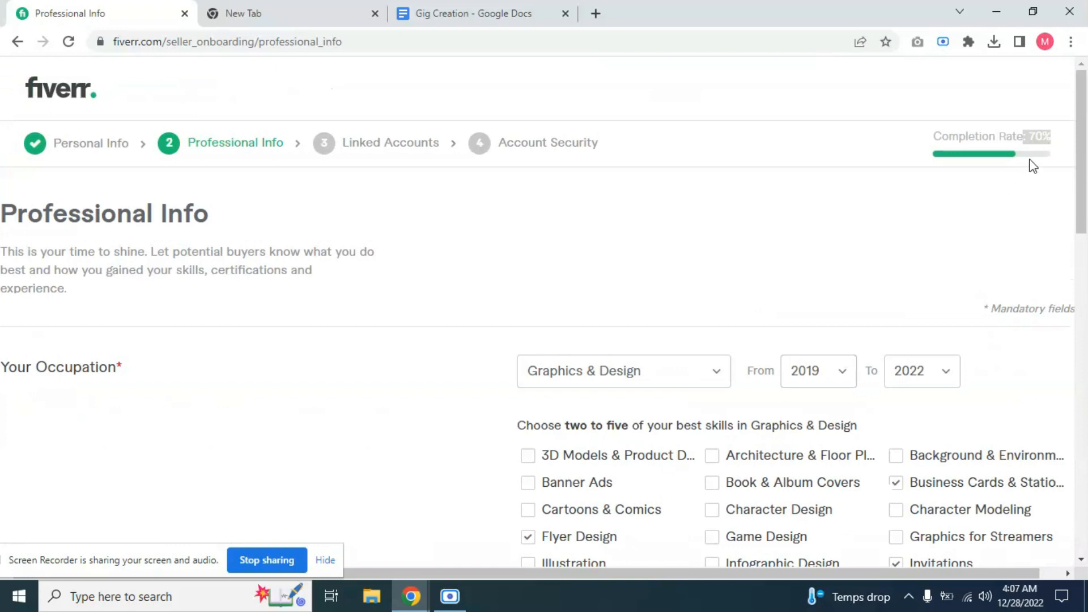
pyautogui.scroll(-16, 720, 377)
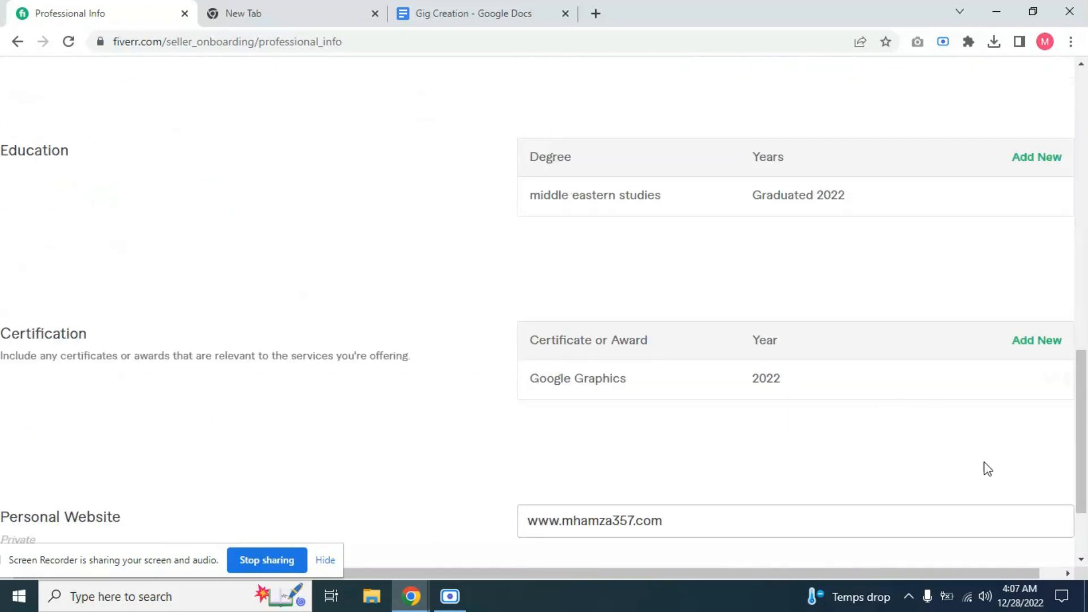
pyautogui.click(1008, 509)
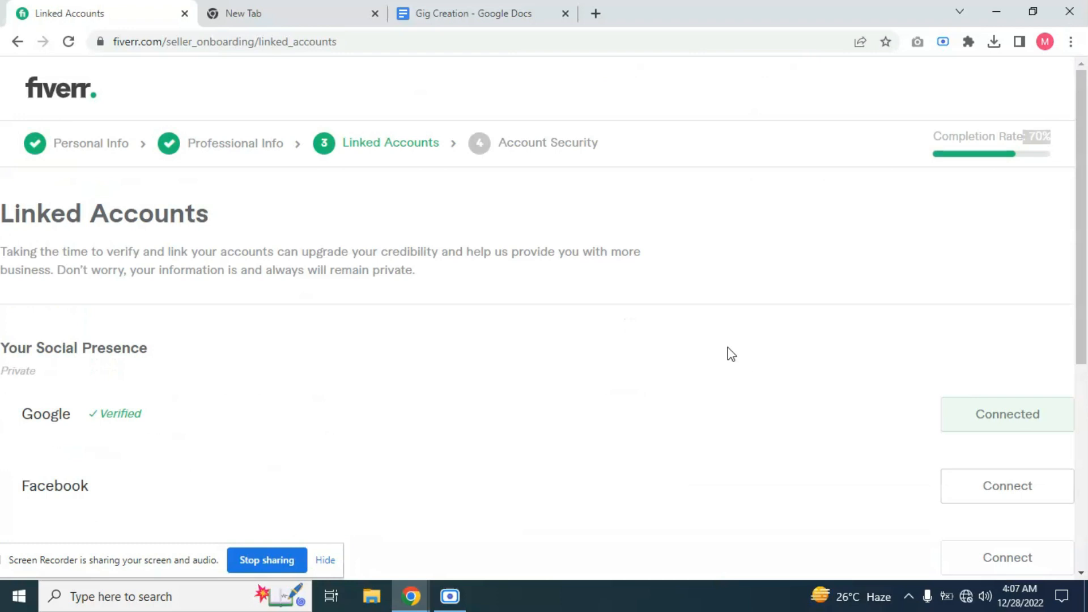
# Step: Review the social and professional account connections, and continue to Account Security
pyautogui.scroll(-1, 658, 338)
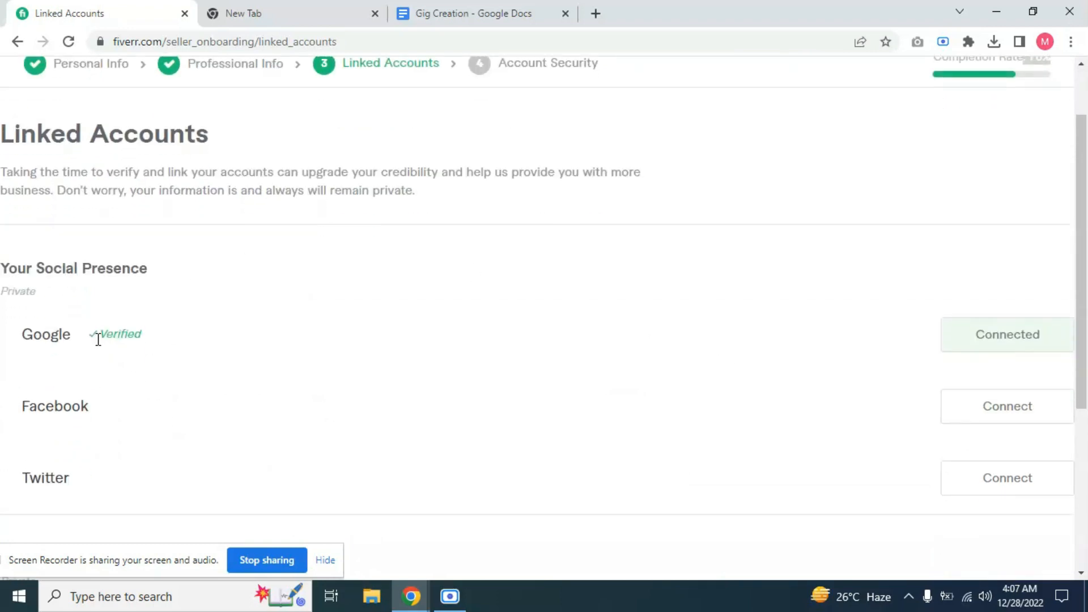
pyautogui.scroll(-3, 105, 195)
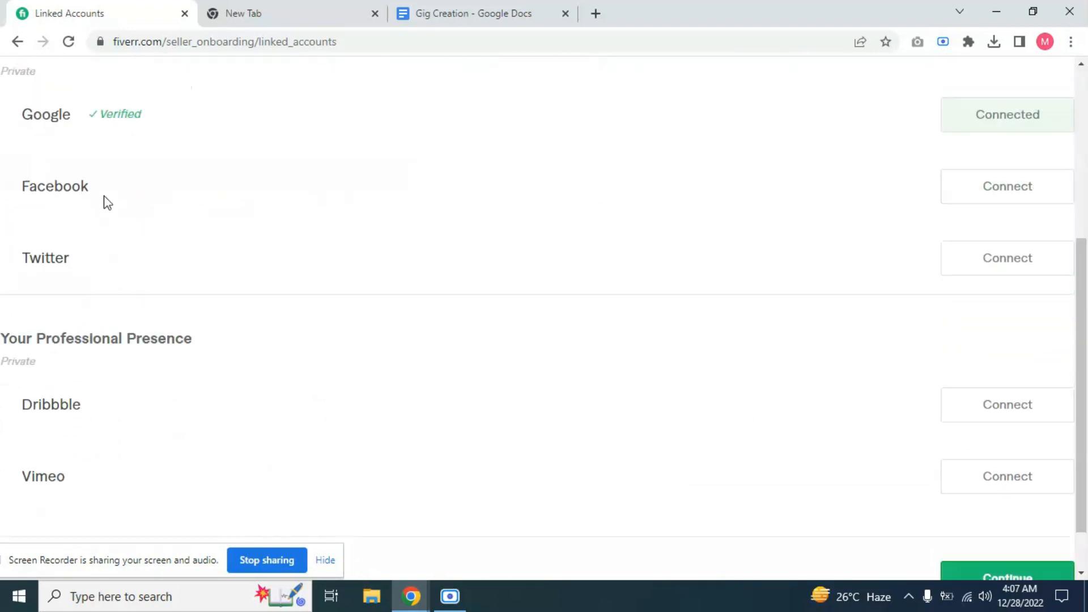
pyautogui.scroll(-2, 261, 300)
pyautogui.scroll(5, 311, 340)
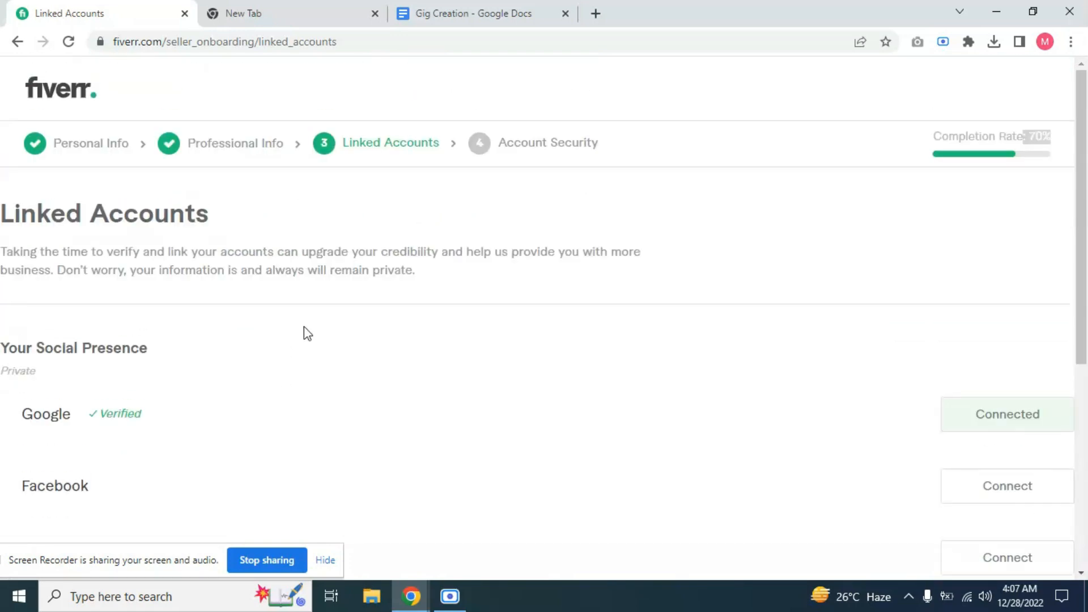
pyautogui.scroll(-5, 461, 267)
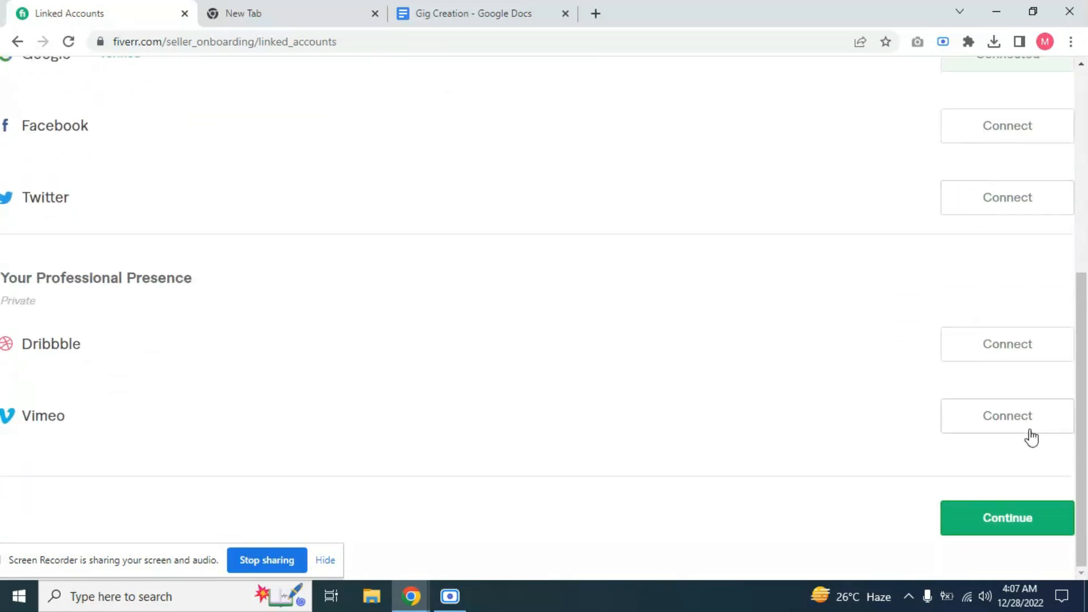
pyautogui.click(1044, 532)
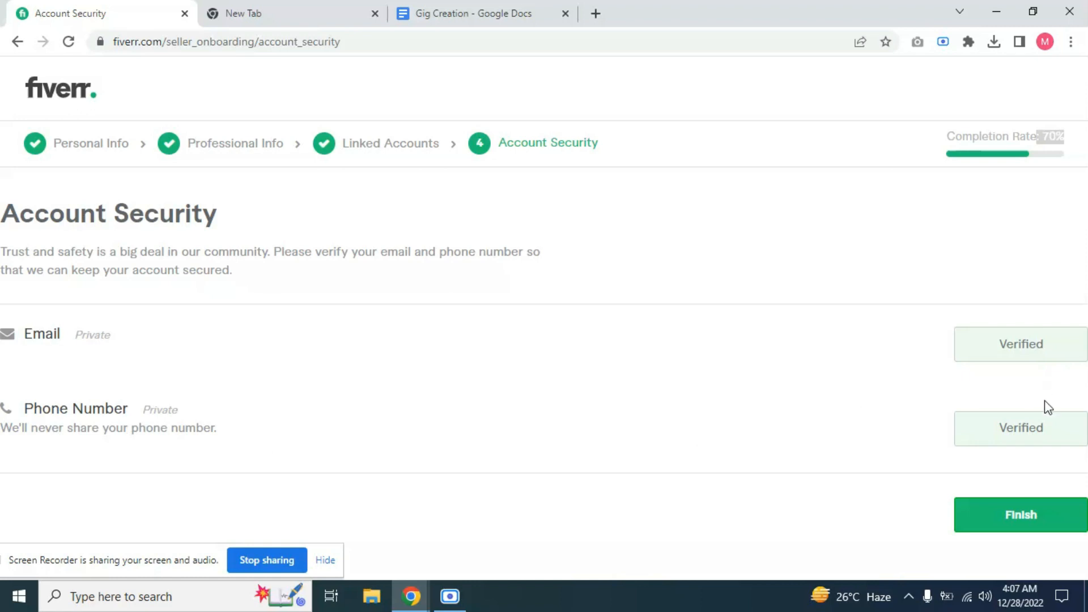
# Step: Finish the seller profile from Account Security and proceed to the new gig's Overview form
pyautogui.click(1032, 514)
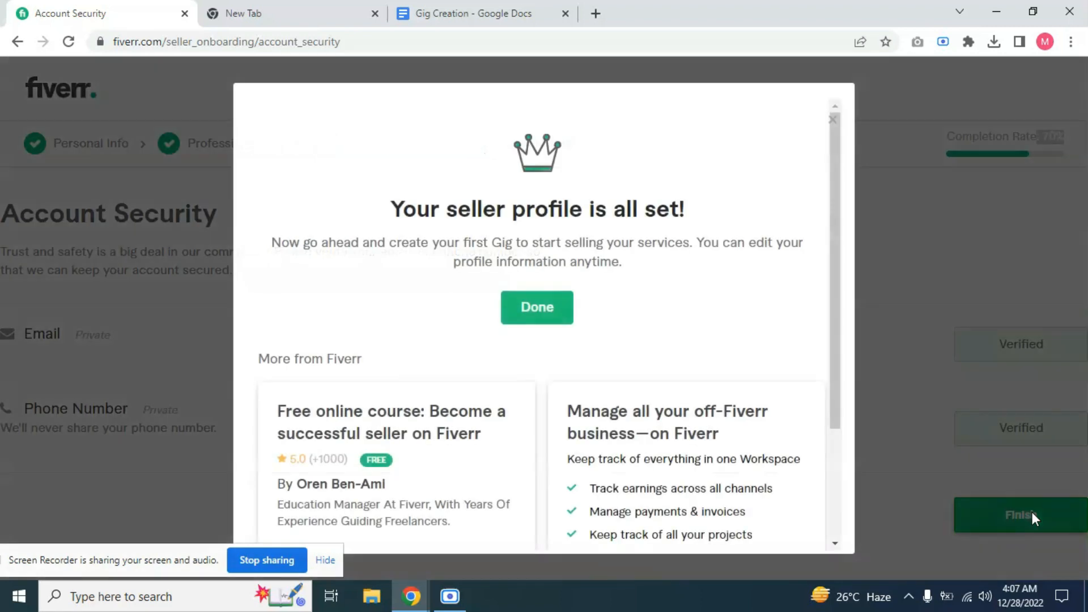
pyautogui.click(537, 318)
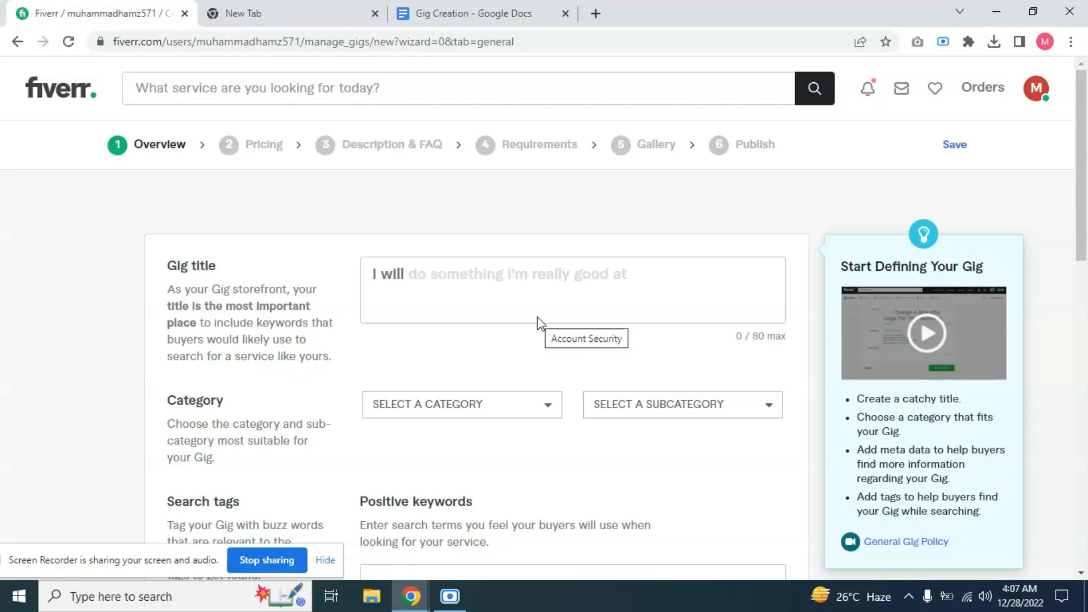
# Step: Switch to the Gig Creation document in Google Docs and read its gig definition and Tips list
pyautogui.click(453, 5)
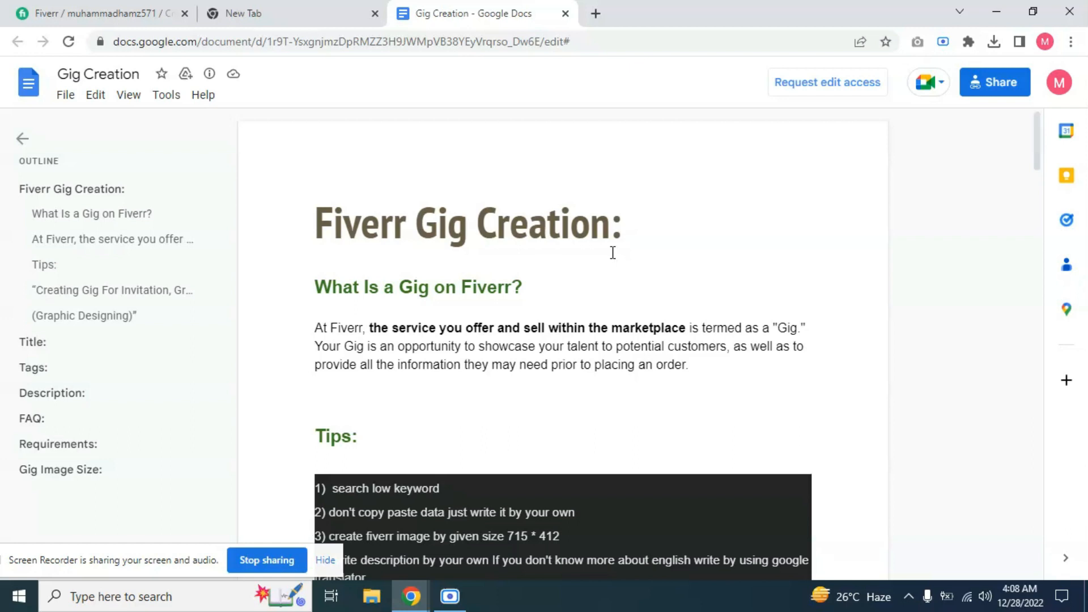
pyautogui.scroll(-3, 554, 243)
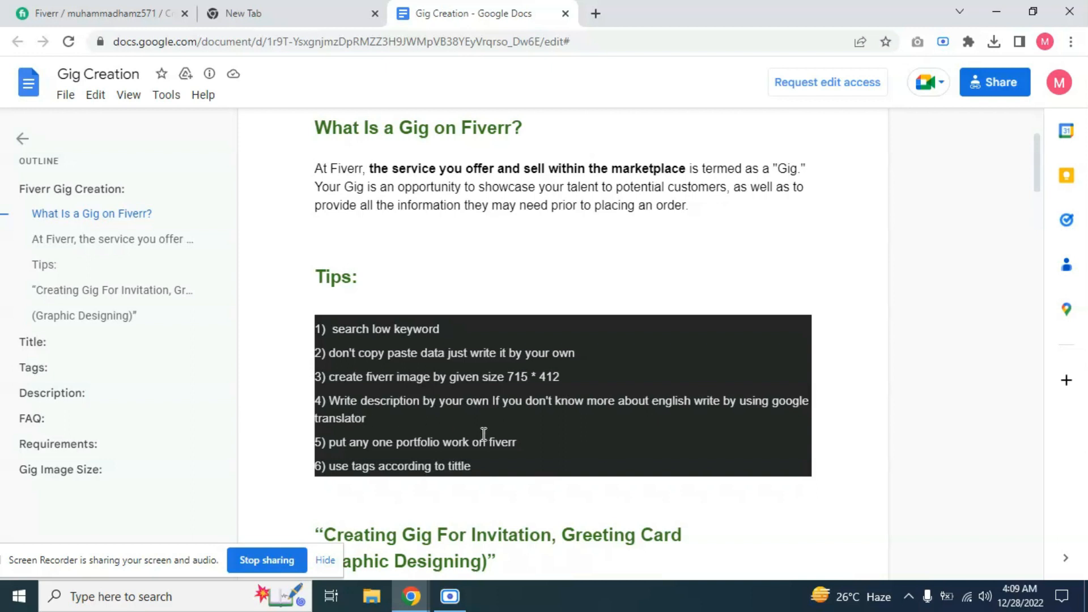
pyautogui.scroll(-1, 464, 442)
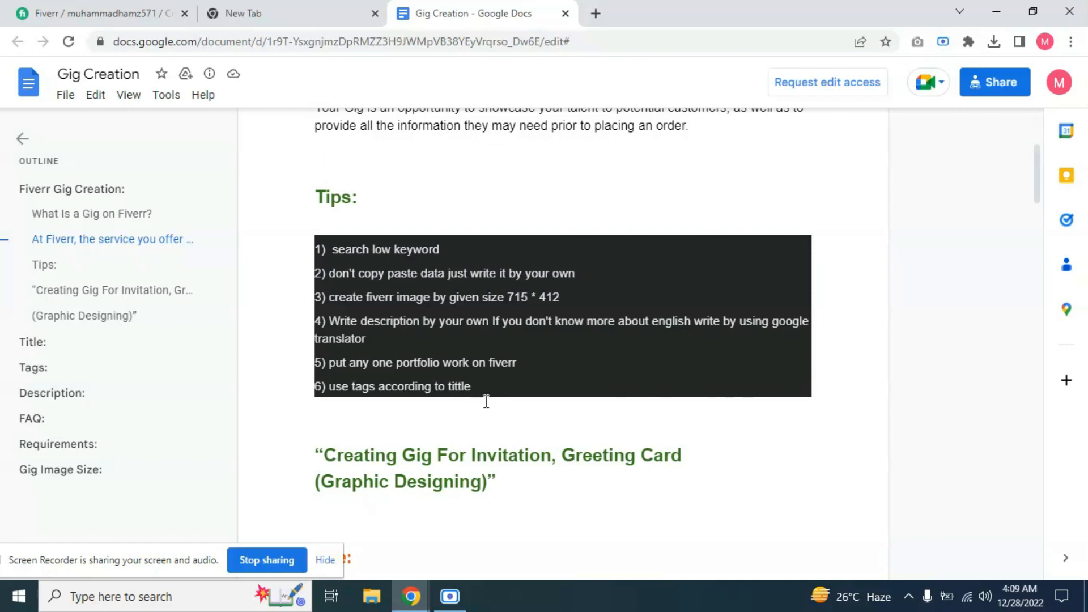
pyautogui.scroll(1, 369, 277)
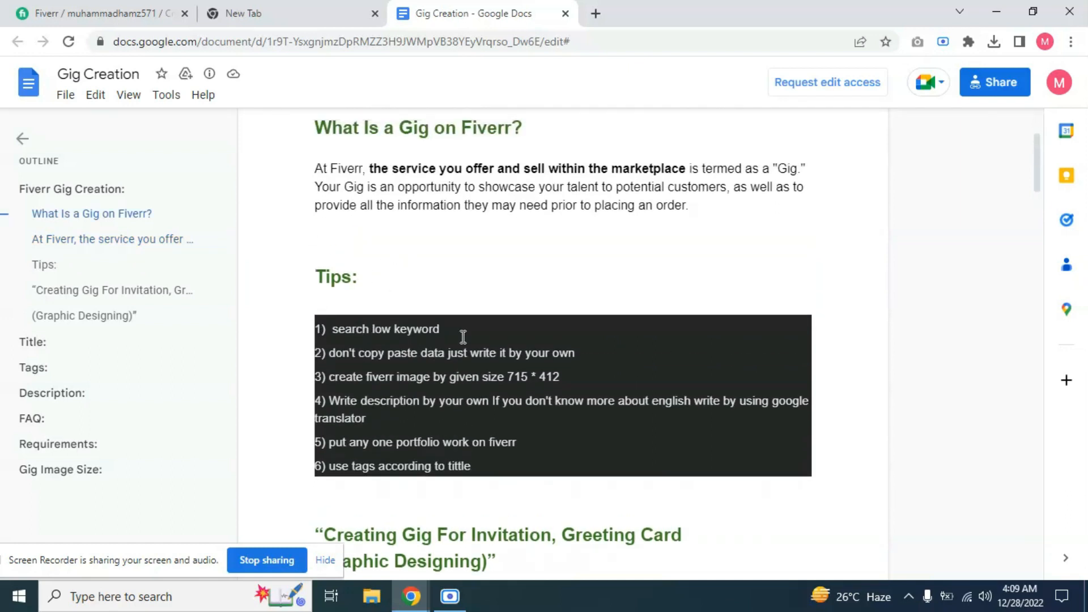
# Step: Open the Fiverr homepage in a new browser tab and look over its recommended gigs
pyautogui.click(594, 14)
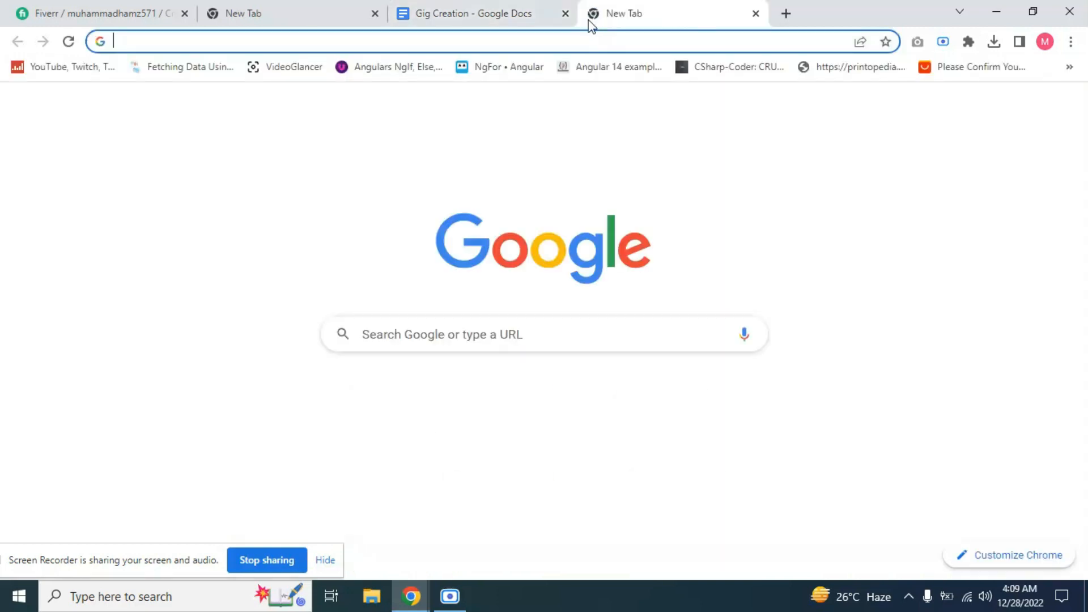
pyautogui.write('fiverr')
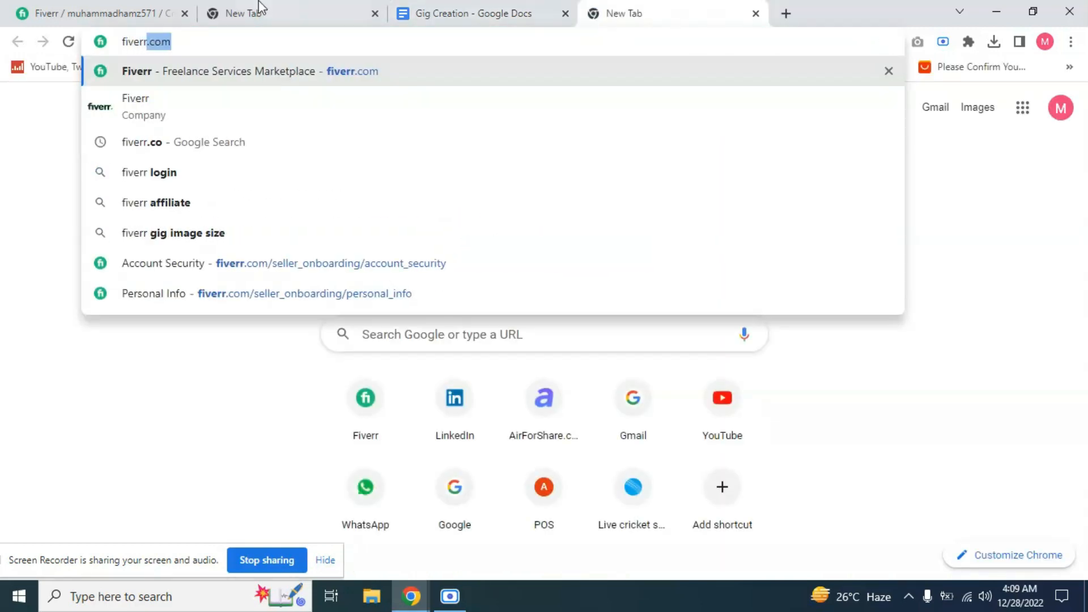
pyautogui.click(352, 72)
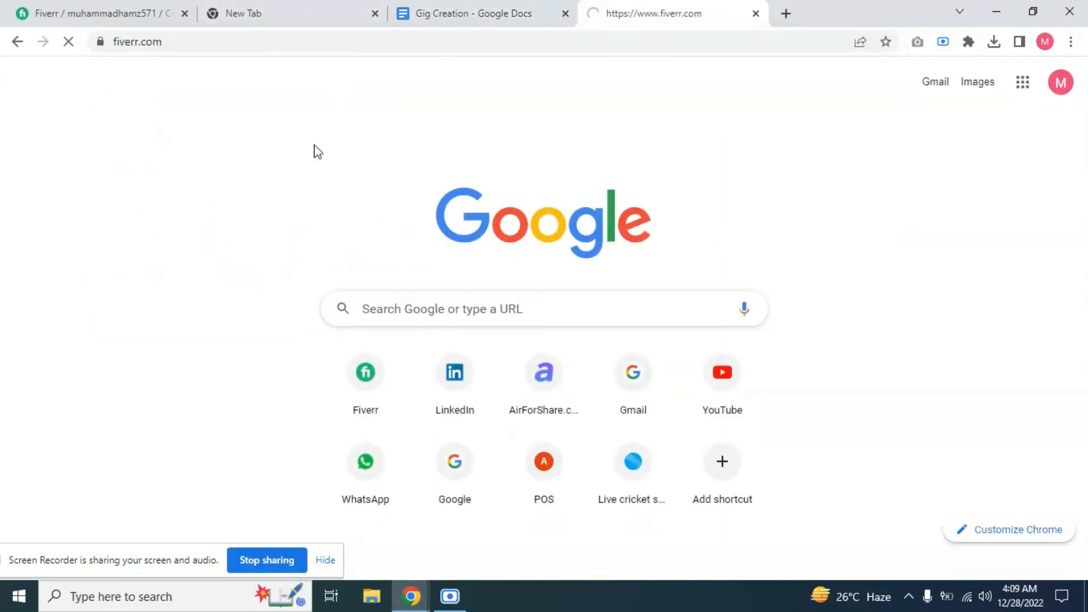
pyautogui.scroll(-10, 231, 309)
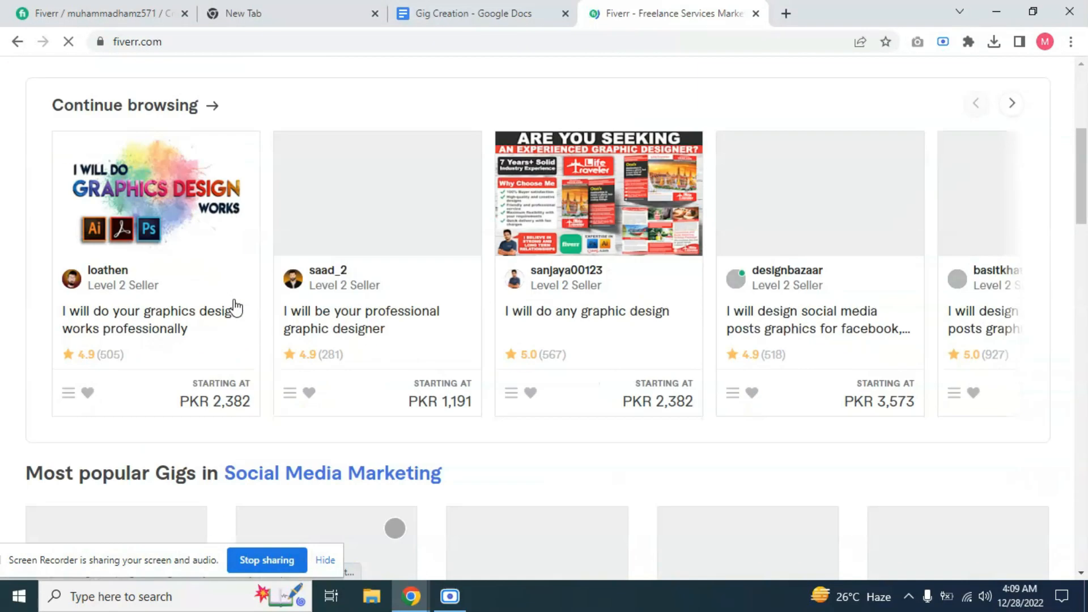
pyautogui.scroll(10, 343, 296)
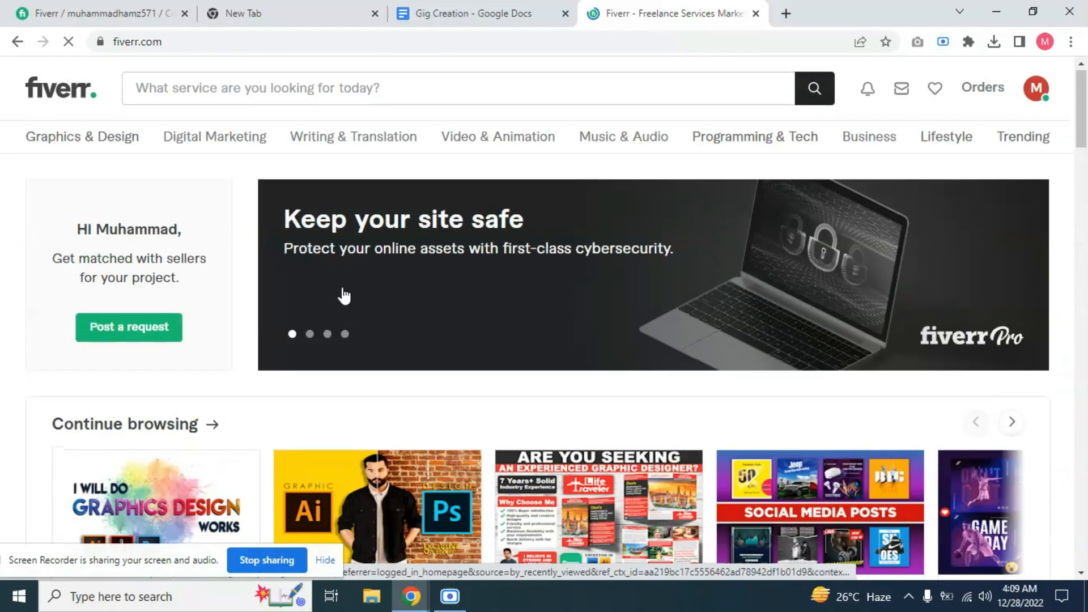
# Step: Search Fiverr for "website design" and check how many services are available for that keyword
pyautogui.click(339, 94)
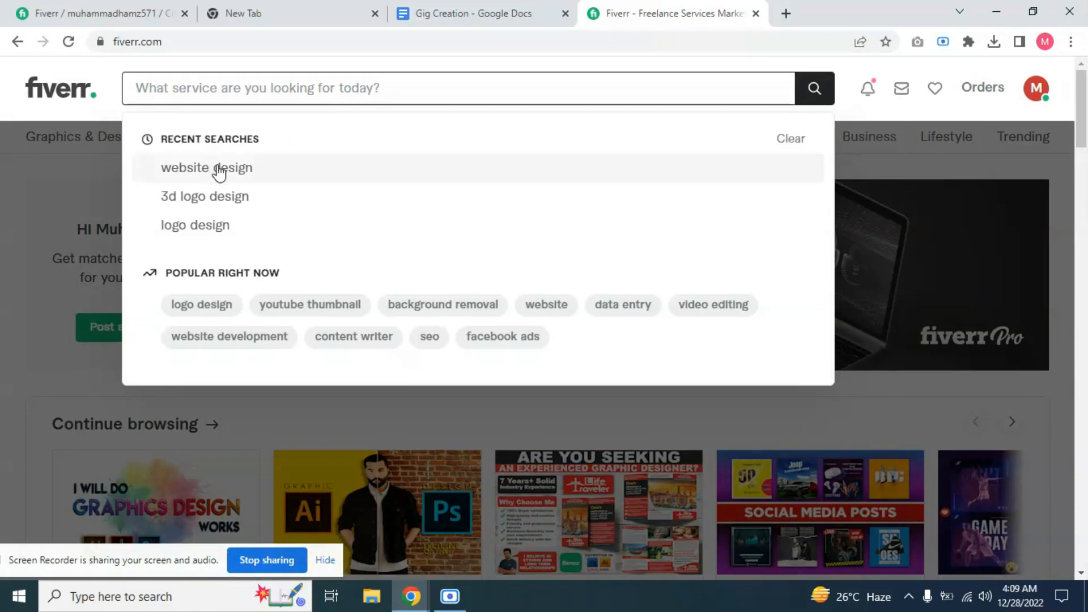
pyautogui.scroll(-1, 217, 170)
pyautogui.scroll(1, 218, 171)
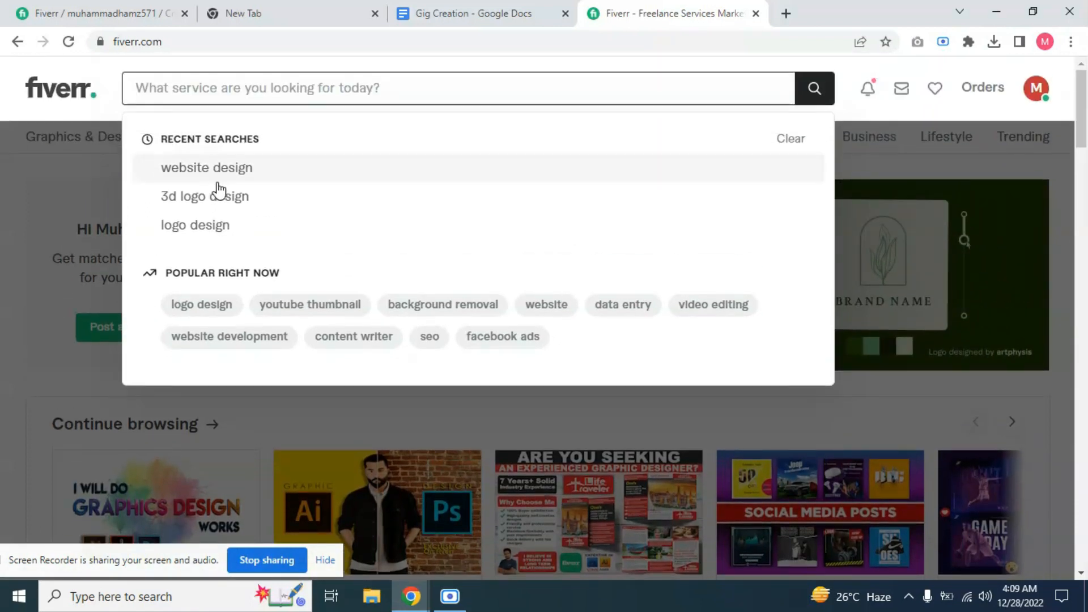
pyautogui.click(195, 178)
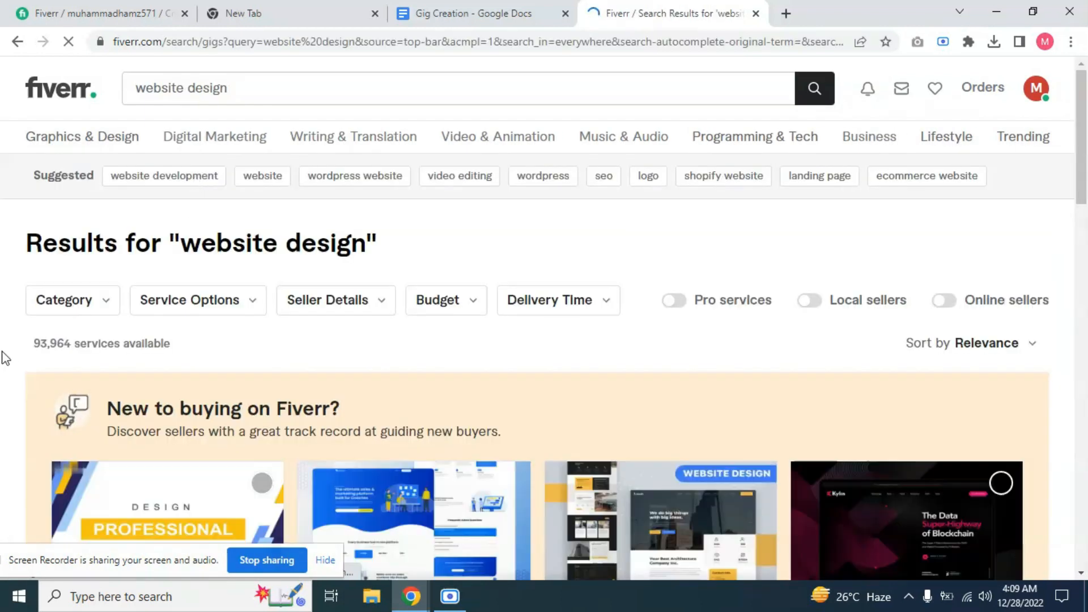
pyautogui.doubleClick(51, 344)
pyautogui.click(250, 351)
pyautogui.scroll(-3, 251, 351)
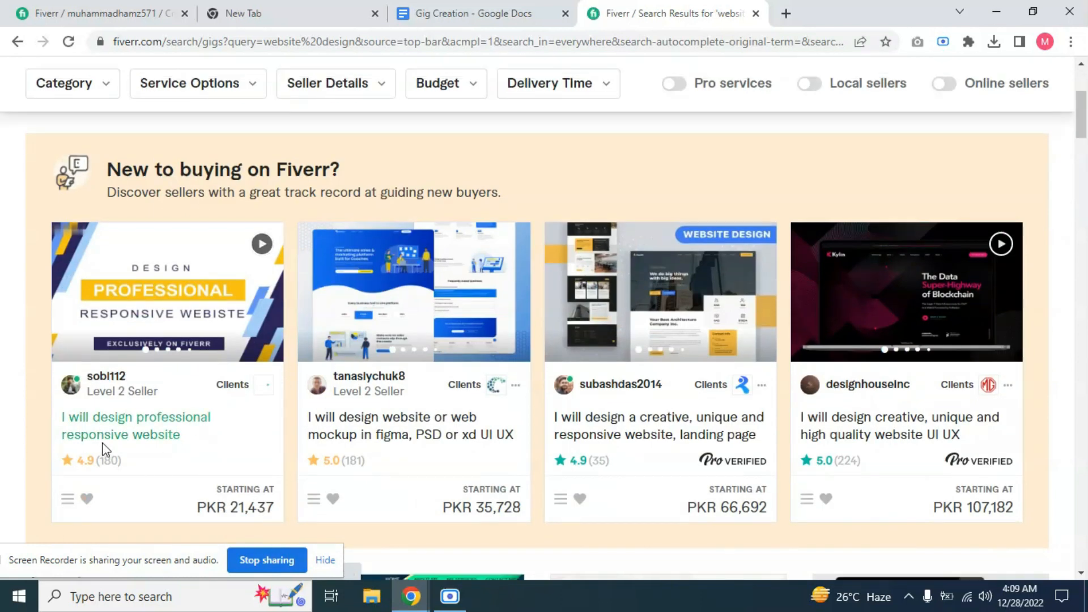
pyautogui.scroll(3, 343, 399)
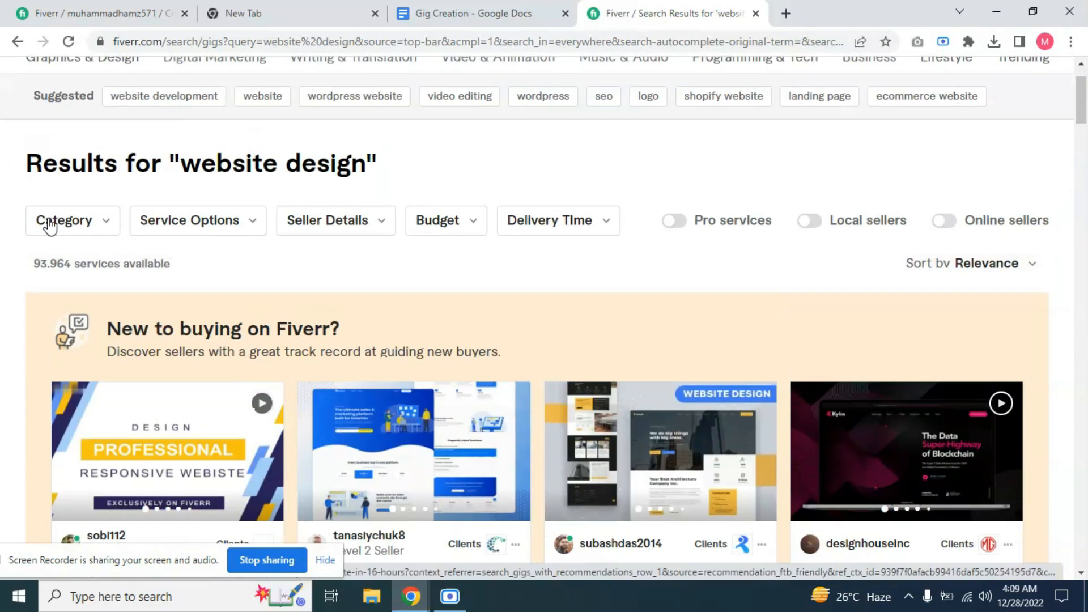
pyautogui.moveTo(34, 264); pyautogui.dragTo(168, 268)
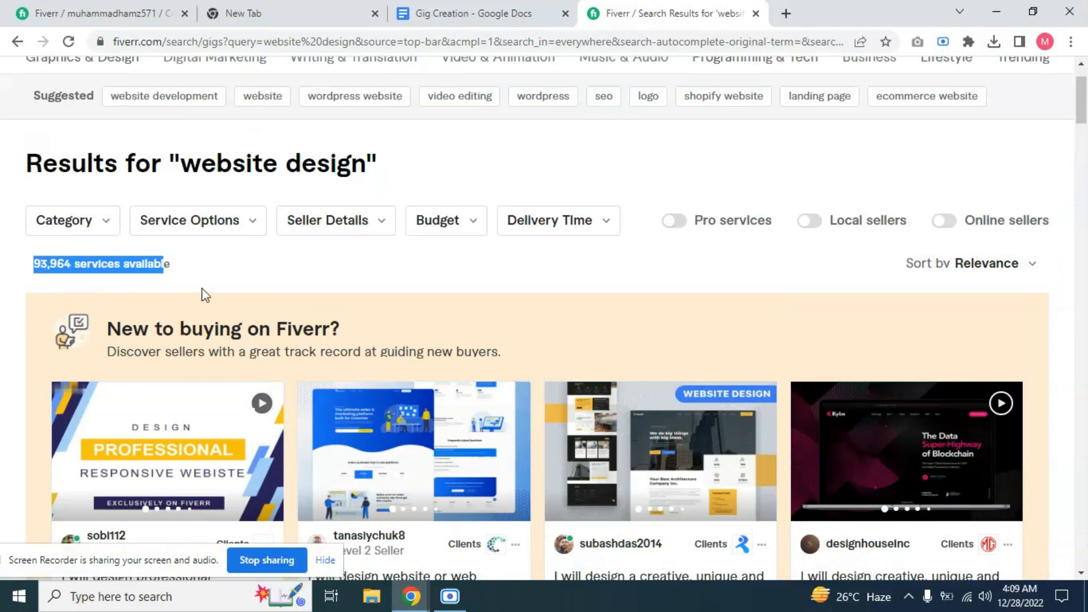
pyautogui.click(214, 272)
# Step: Extend the search with the keyword ecommerce and run the suggested search "ecommerce wordpress website design"
pyautogui.scroll(2, 223, 267)
pyautogui.click(141, 90)
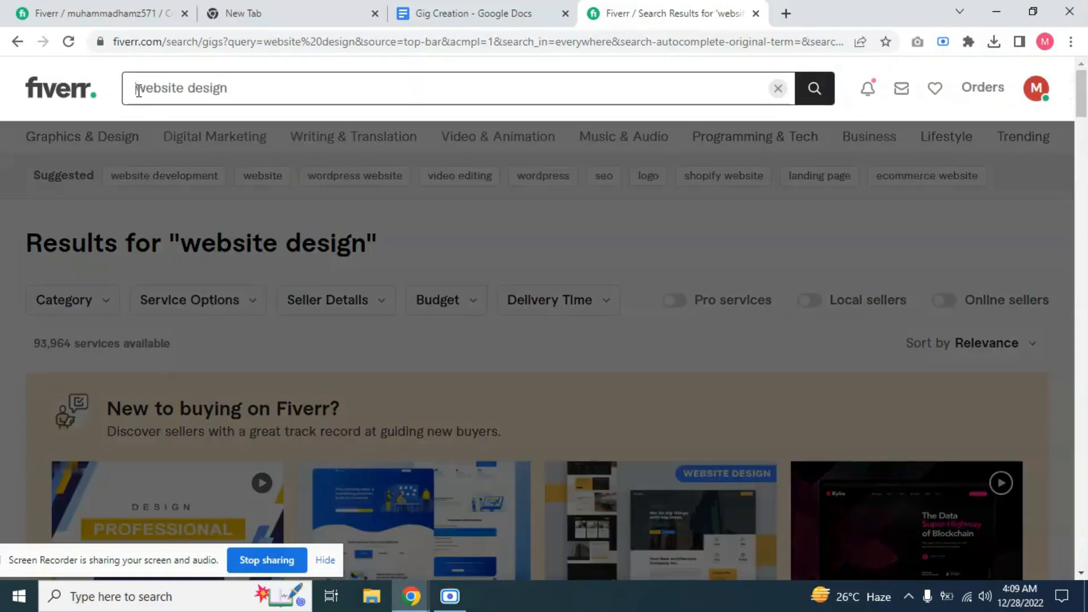
pyautogui.write('ecome')
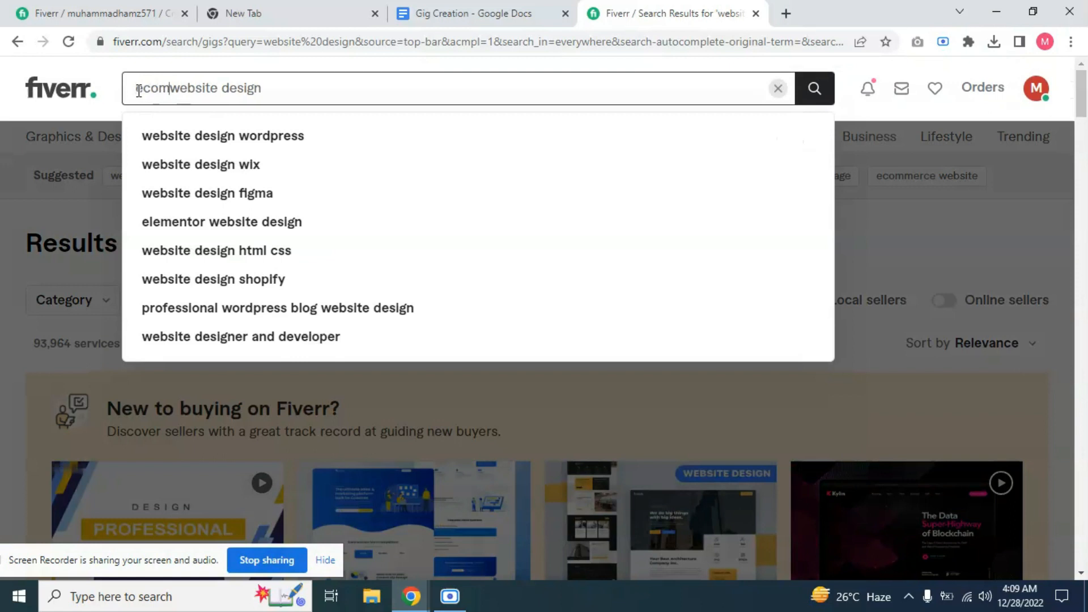
pyautogui.write('rce')
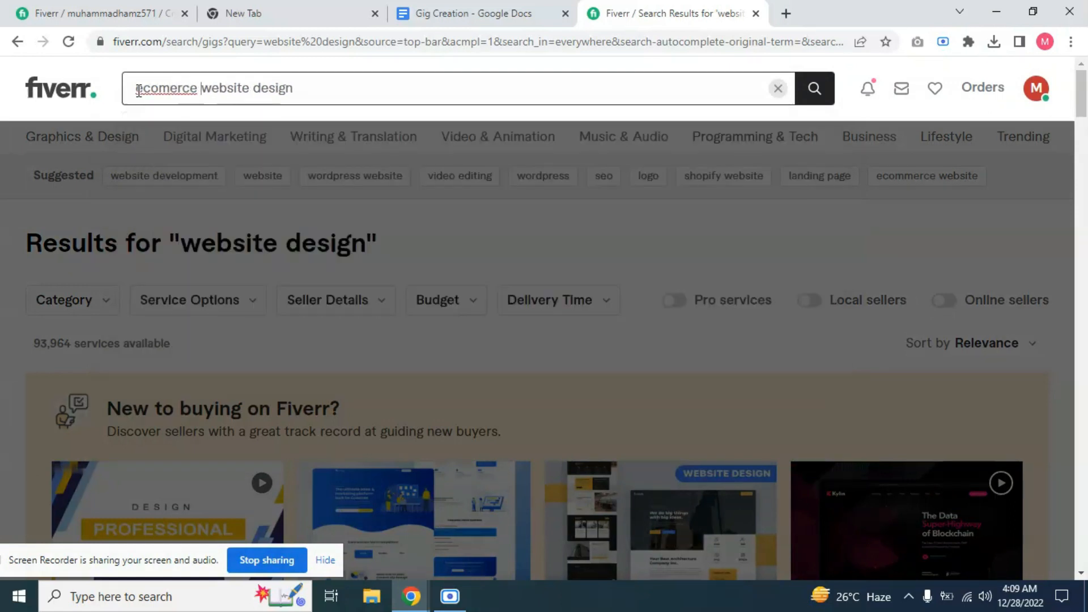
pyautogui.rightClick(141, 90)
pyautogui.click(183, 100)
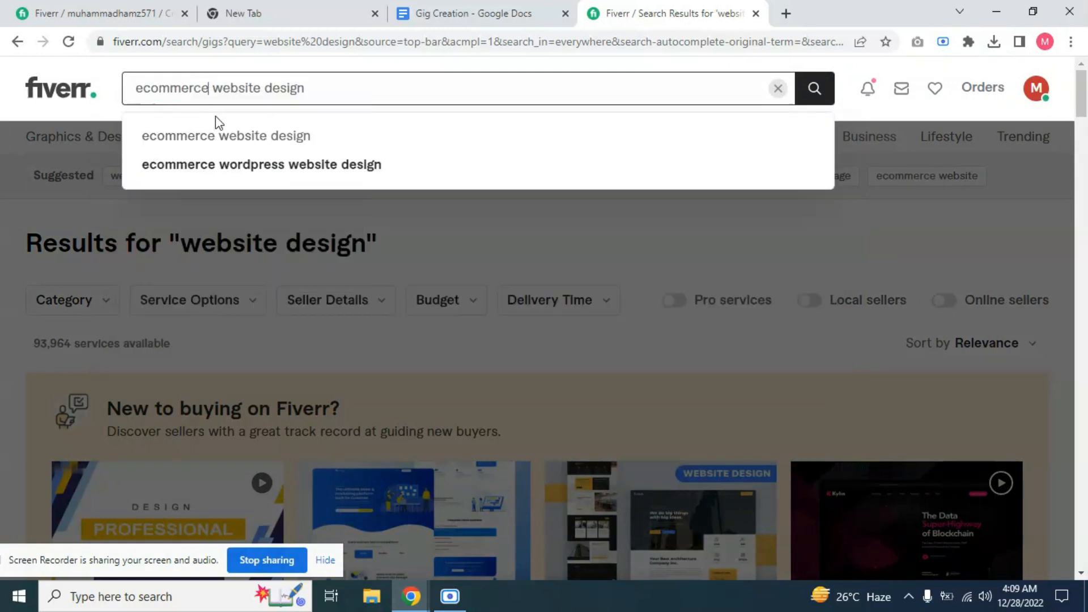
pyautogui.click(277, 168)
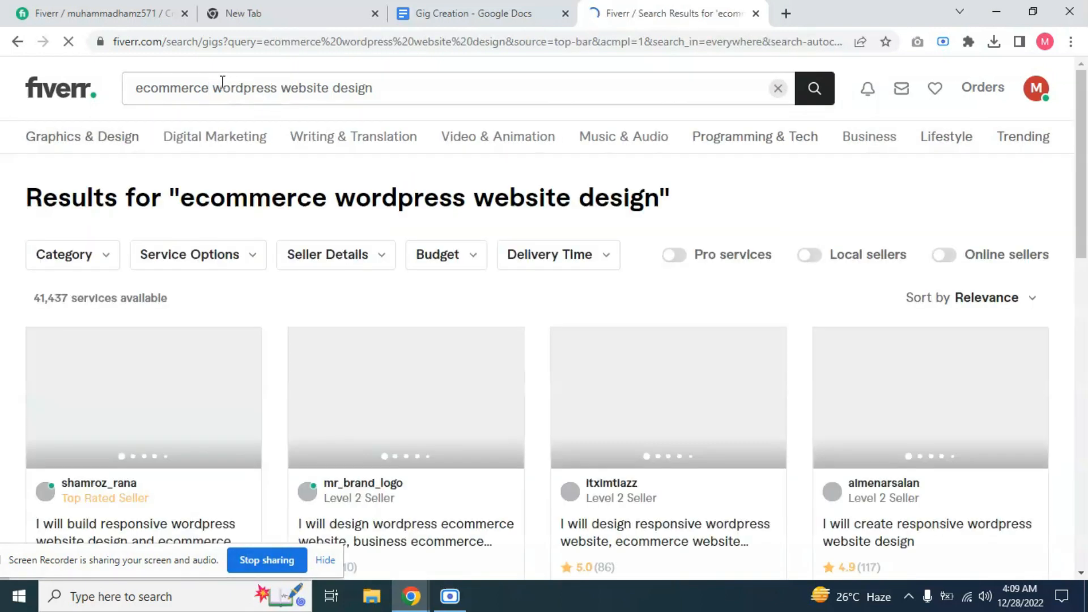
# Step: Remove "wordpress" from the query, search for "ecommerce website design", and check the number of available services
pyautogui.doubleClick(279, 90)
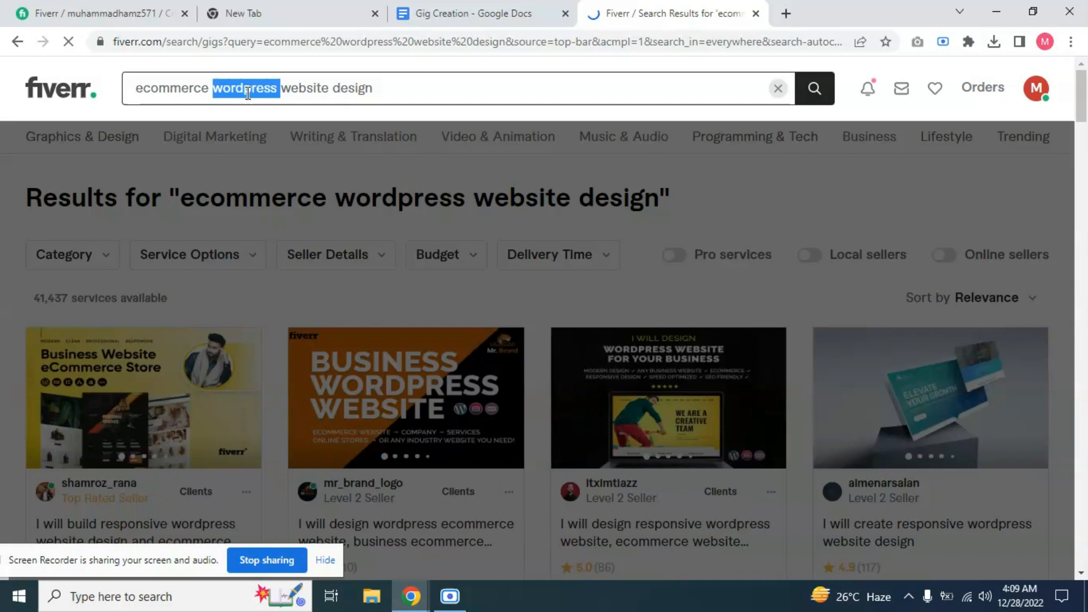
pyautogui.press('BackSpace')
pyautogui.click(332, 88)
pyautogui.press('Return')
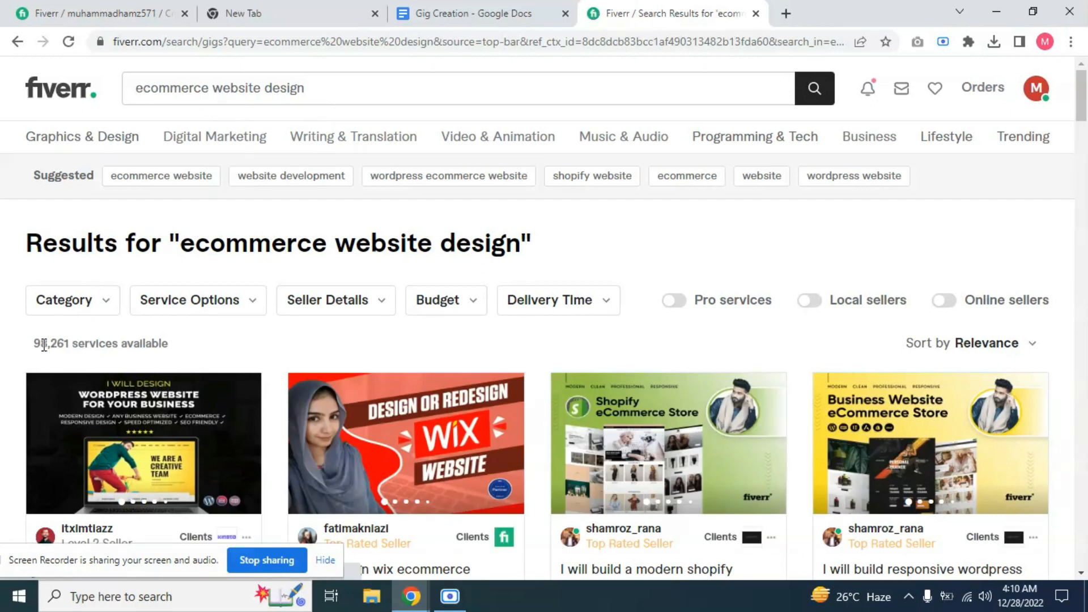
pyautogui.moveTo(33, 344); pyautogui.dragTo(198, 354)
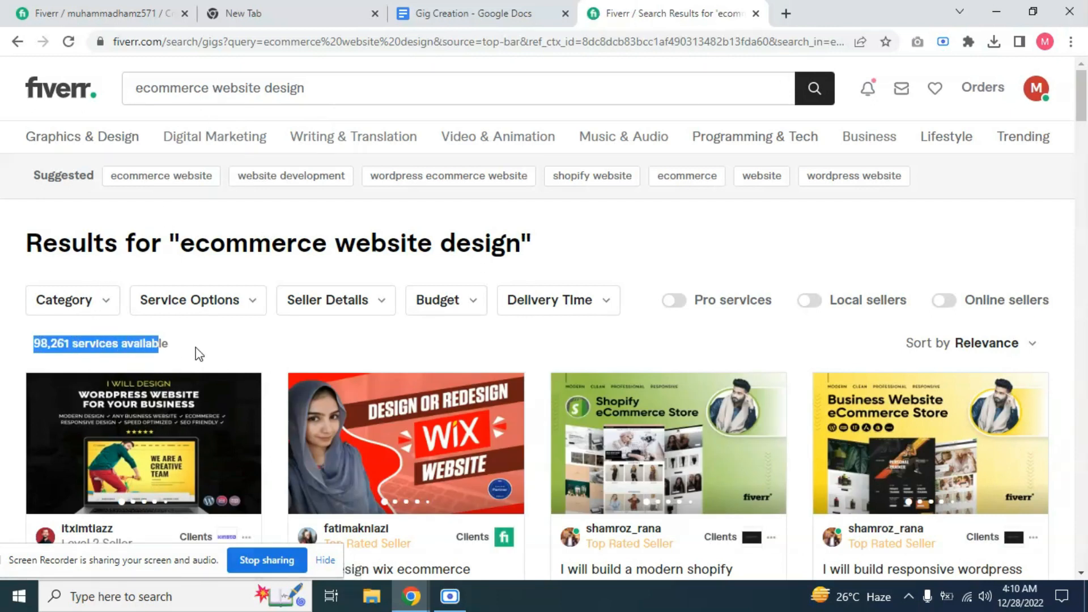
pyautogui.click(210, 352)
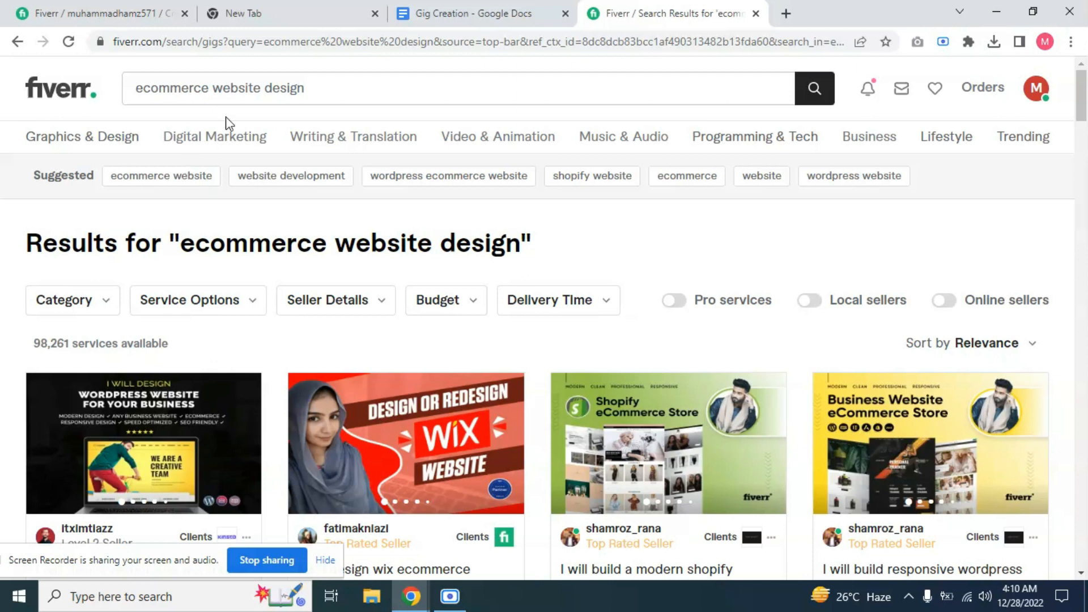
# Step: Search for "ecommerce responsive website design" and examine its number of available services and the query's keywords
pyautogui.click(212, 89)
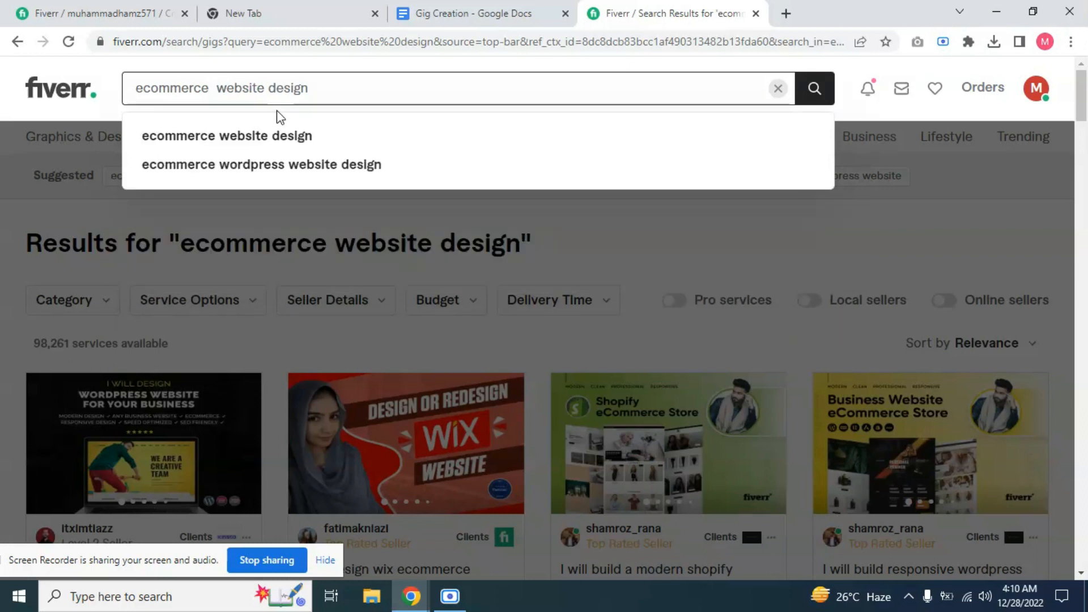
pyautogui.write('respon')
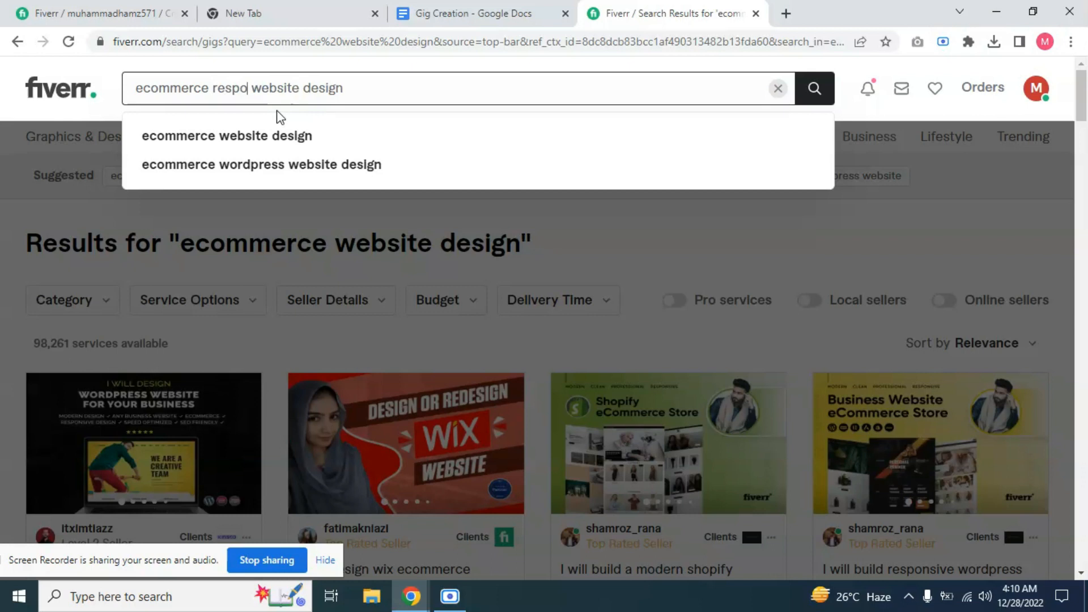
pyautogui.write('sive')
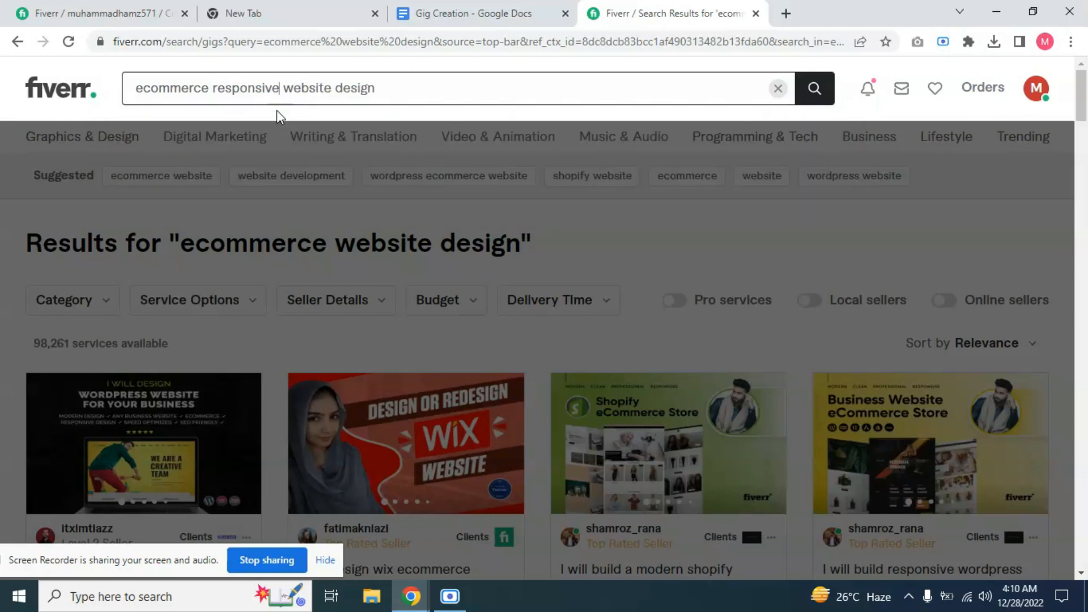
pyautogui.press('Return')
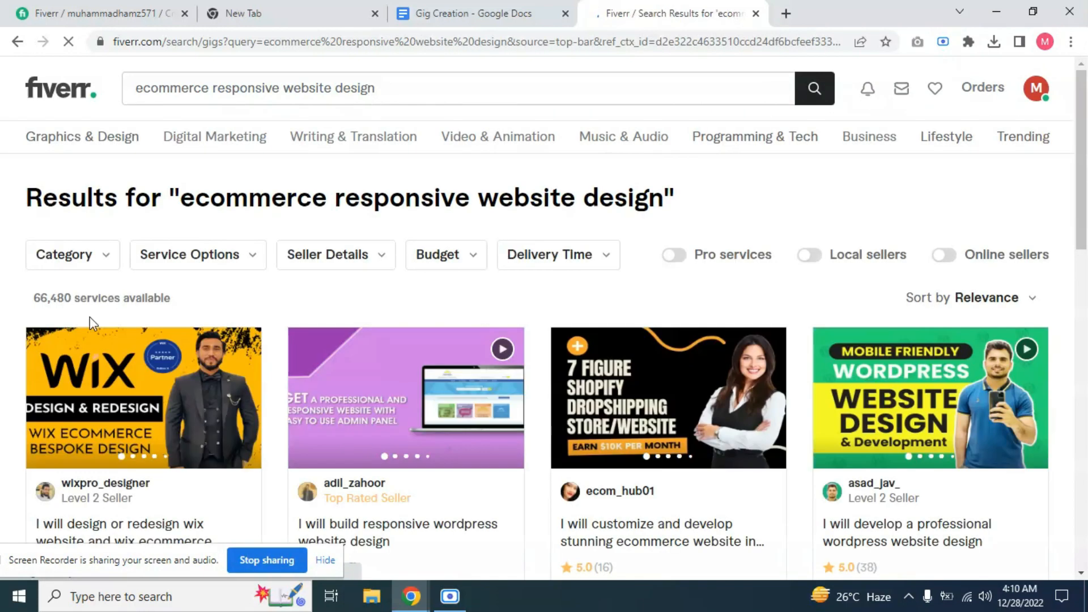
pyautogui.moveTo(32, 298); pyautogui.dragTo(58, 300)
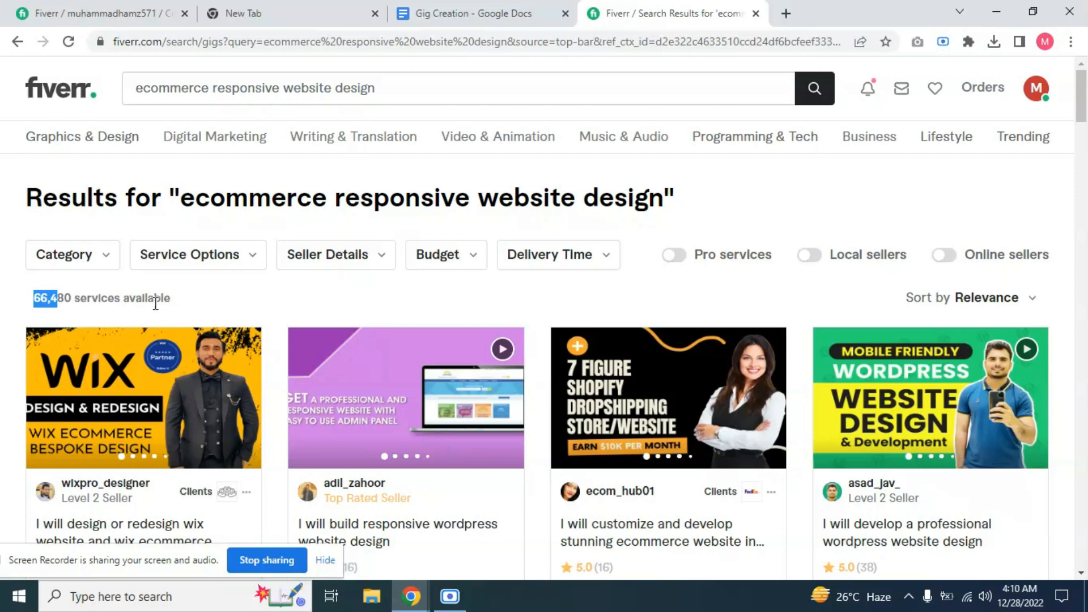
pyautogui.moveTo(381, 83); pyautogui.dragTo(288, 96)
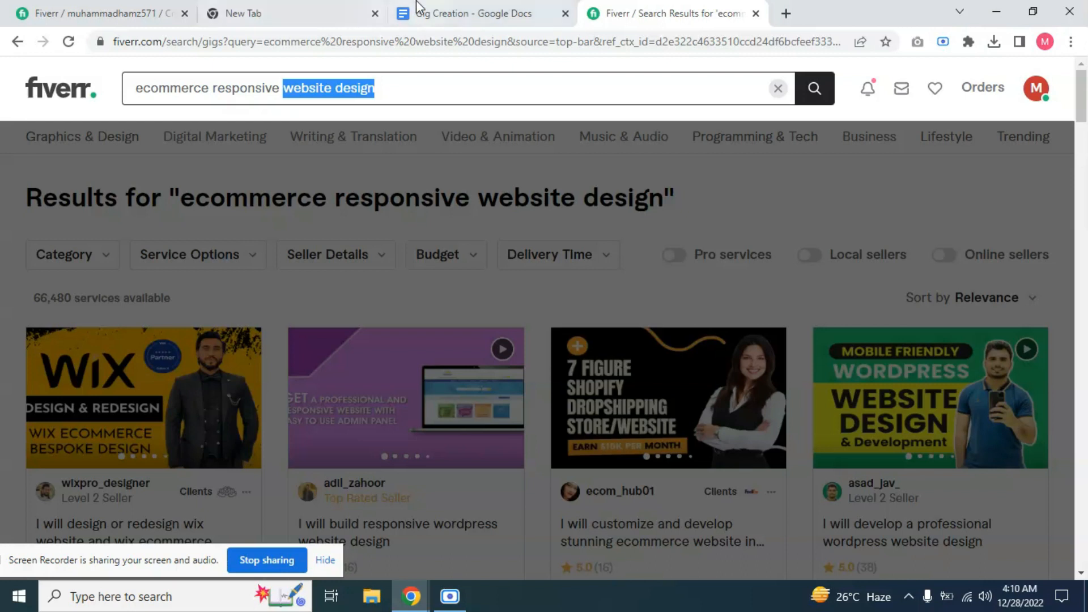
# Step: Revisit the low keyword tip in the Gig Creation document, and clear the search query back on Fiverr
pyautogui.click(442, 13)
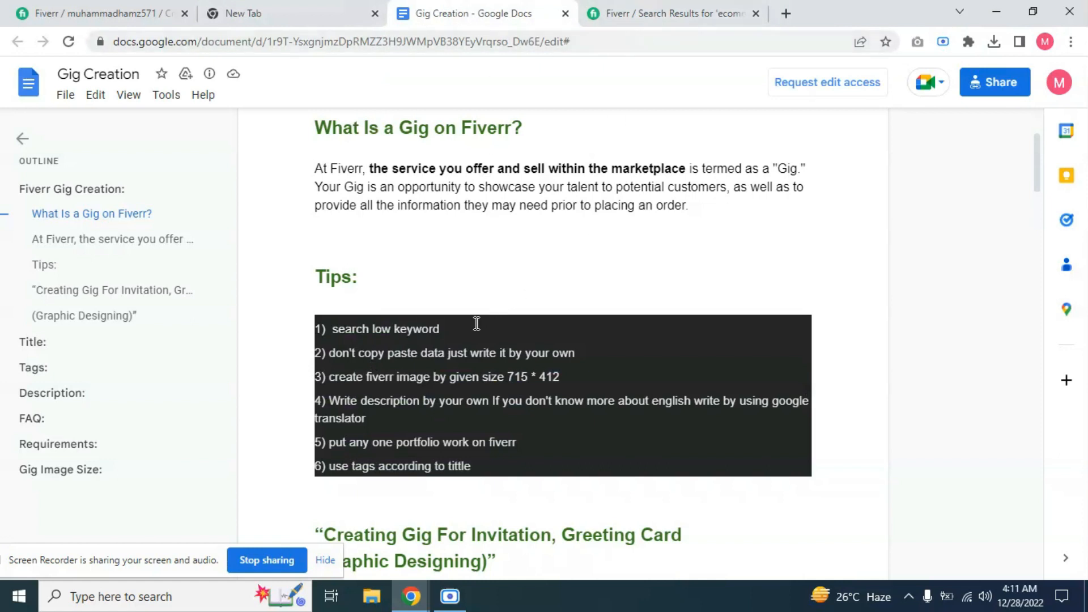
pyautogui.click(641, 14)
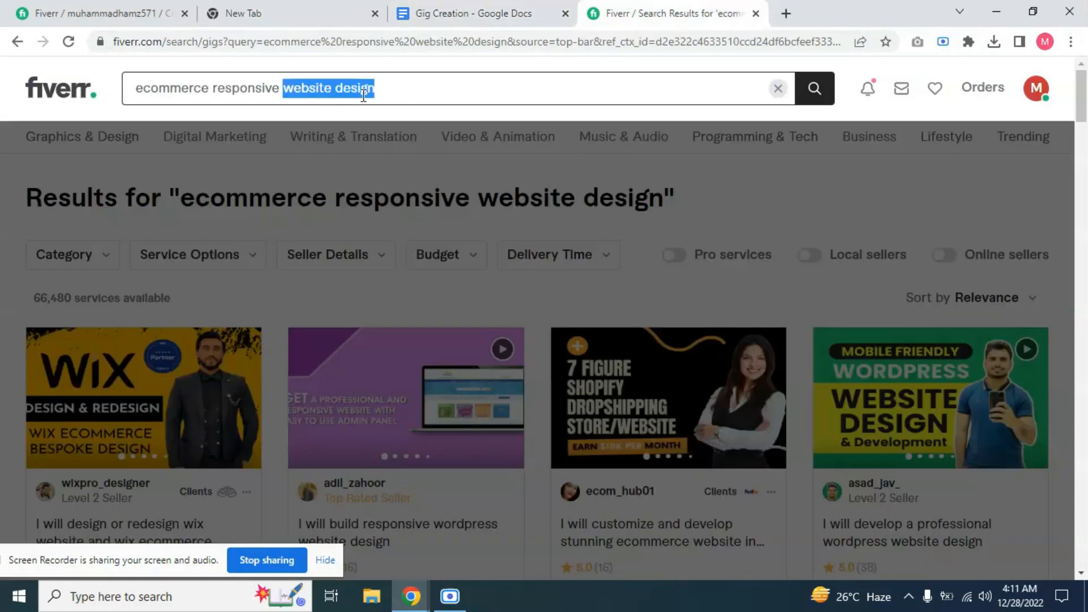
pyautogui.click(405, 82)
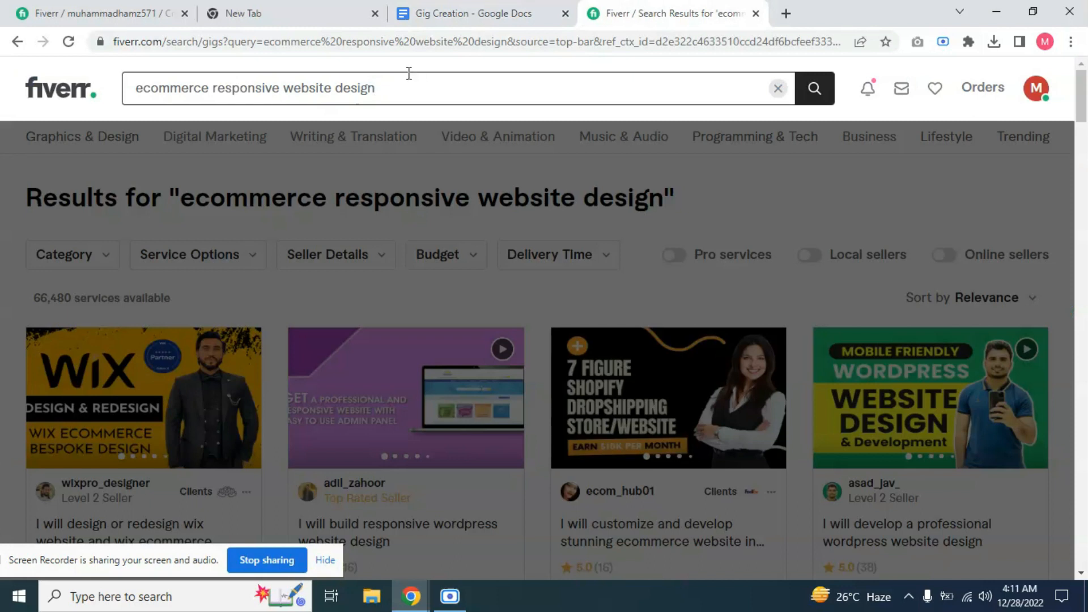
pyautogui.press('BackSpace')
pyautogui.press('BackSpace')
pyautogui.press('BackSpace')
pyautogui.press('BackSpace')
pyautogui.press('BackSpace')
pyautogui.press('BackSpace')
pyautogui.press('BackSpace')
pyautogui.press('BackSpace')
pyautogui.press('BackSpace')
pyautogui.press('BackSpace')
pyautogui.press('BackSpace')
pyautogui.press('BackSpace')
pyautogui.press('BackSpace')
pyautogui.press('BackSpace')
pyautogui.press('BackSpace')
pyautogui.press('BackSpace')
pyautogui.press('BackSpace')
pyautogui.press('BackSpace')
pyautogui.press('BackSpace')
pyautogui.press('BackSpace')
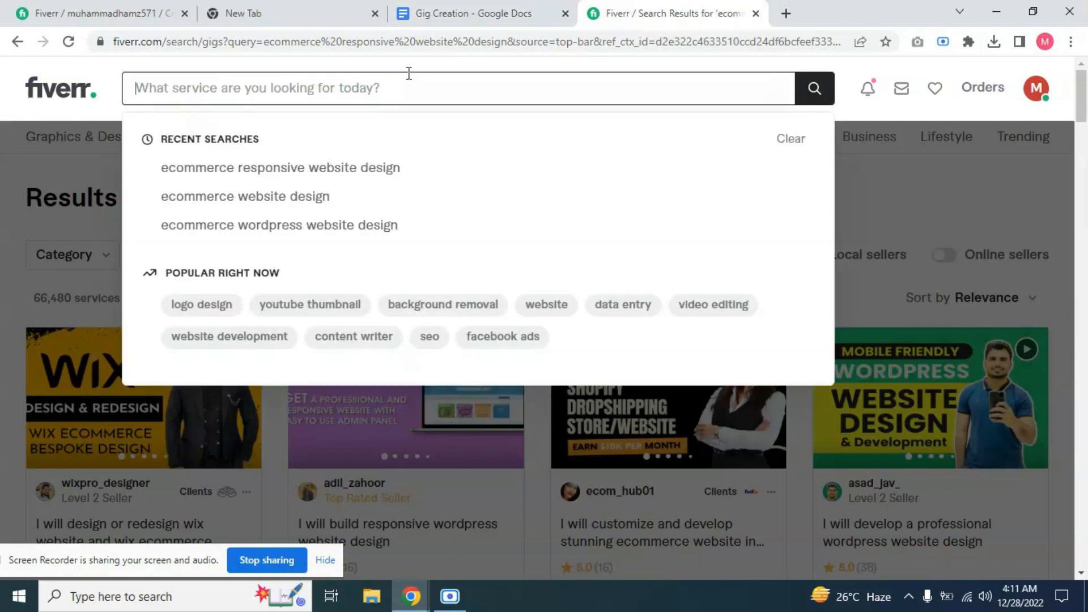
# Step: Switch to the Gig Creation document and review the Tips list again
pyautogui.click(498, 5)
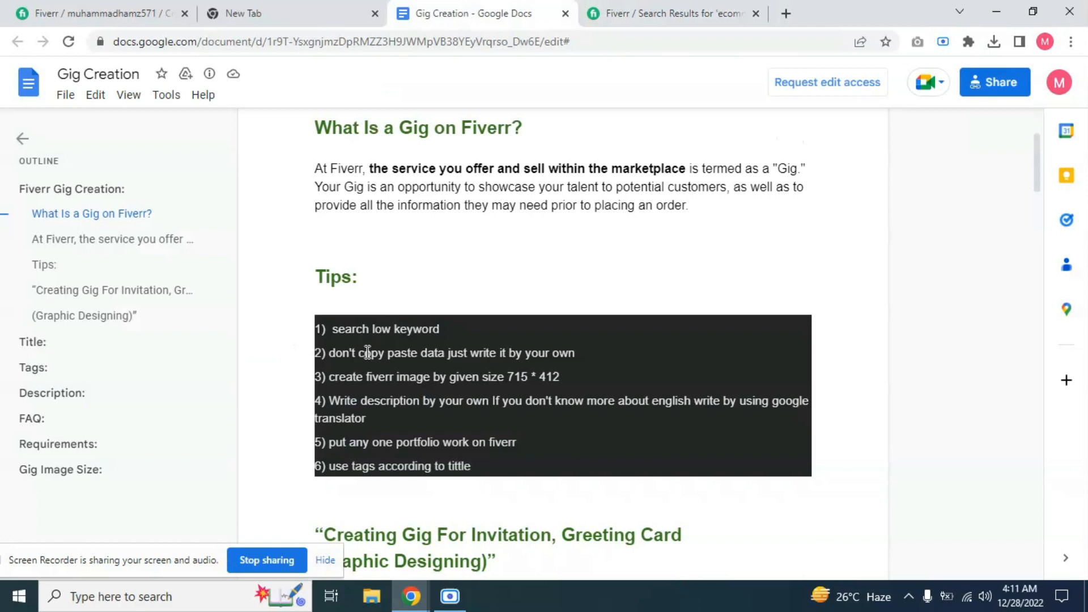
pyautogui.doubleClick(807, 354)
pyautogui.click(318, 255)
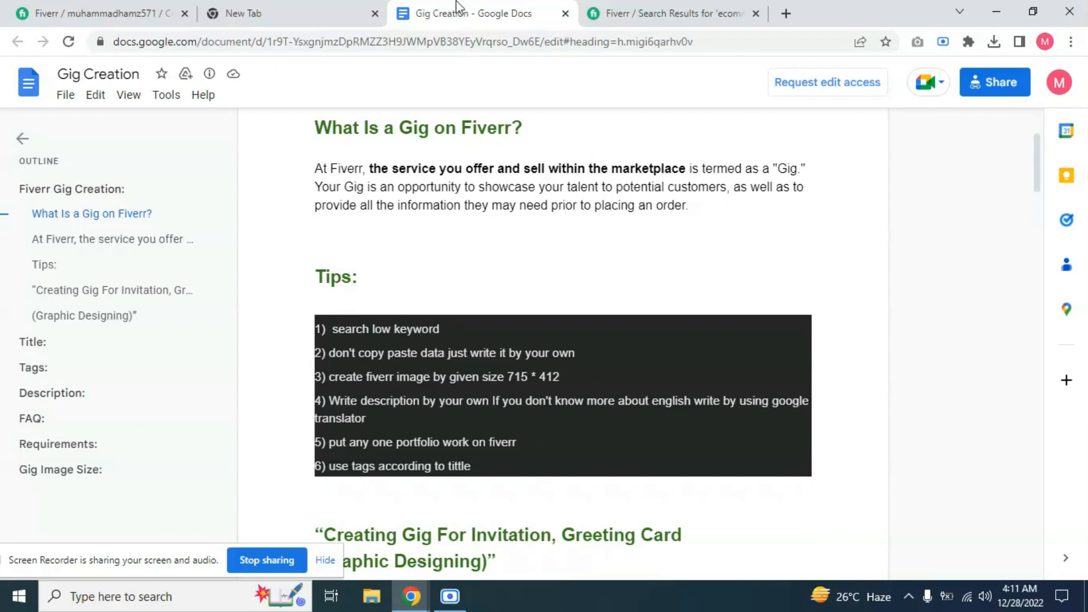
# Step: Return to Fiverr, run the popular search "logo design", and check its number of available services
pyautogui.click(670, 8)
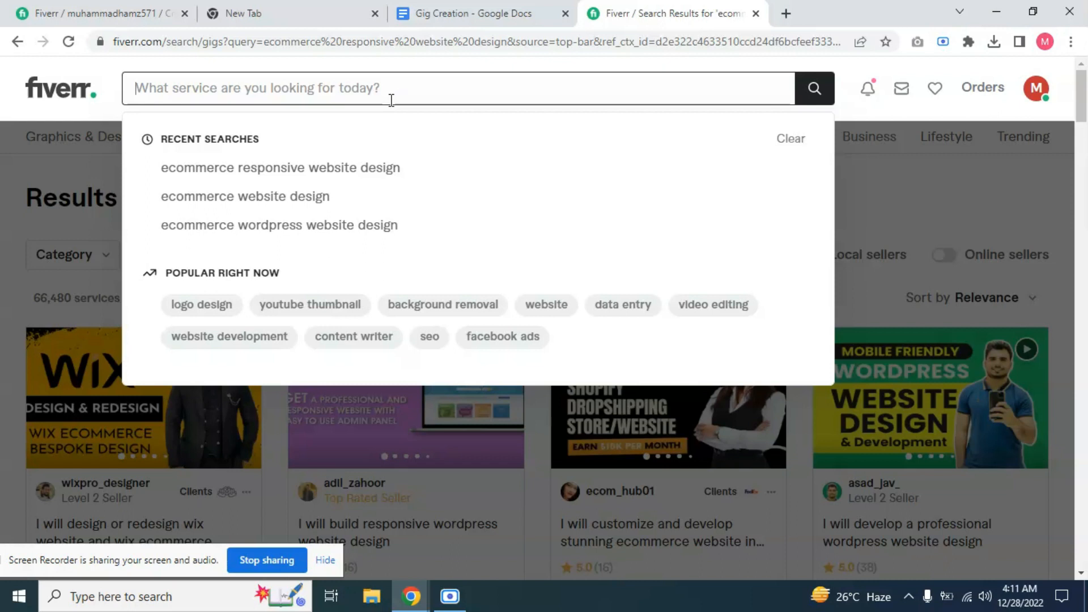
pyautogui.click(224, 309)
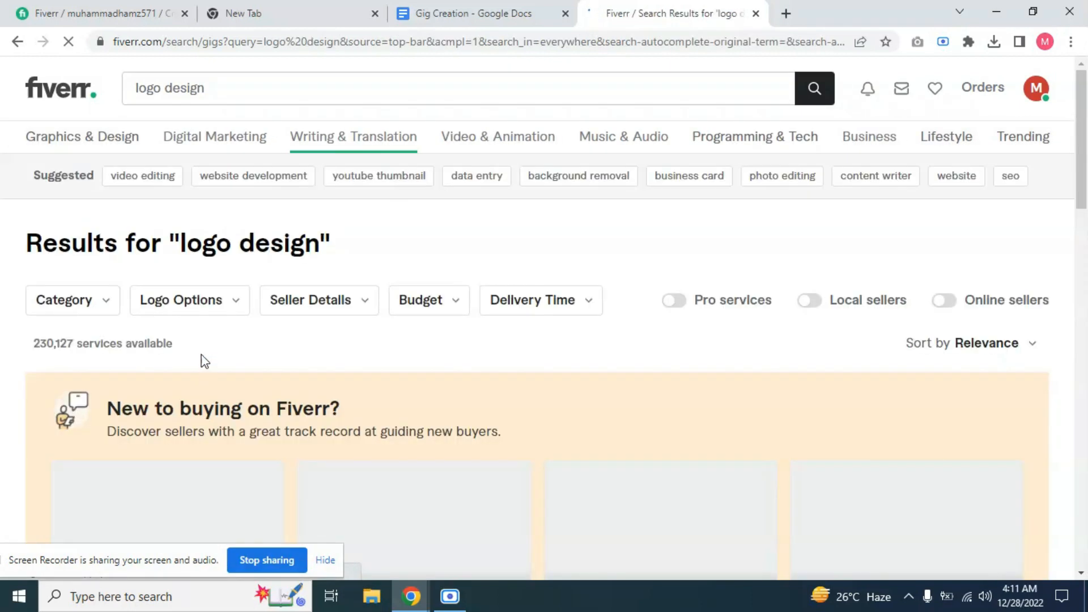
pyautogui.moveTo(67, 344); pyautogui.dragTo(33, 344)
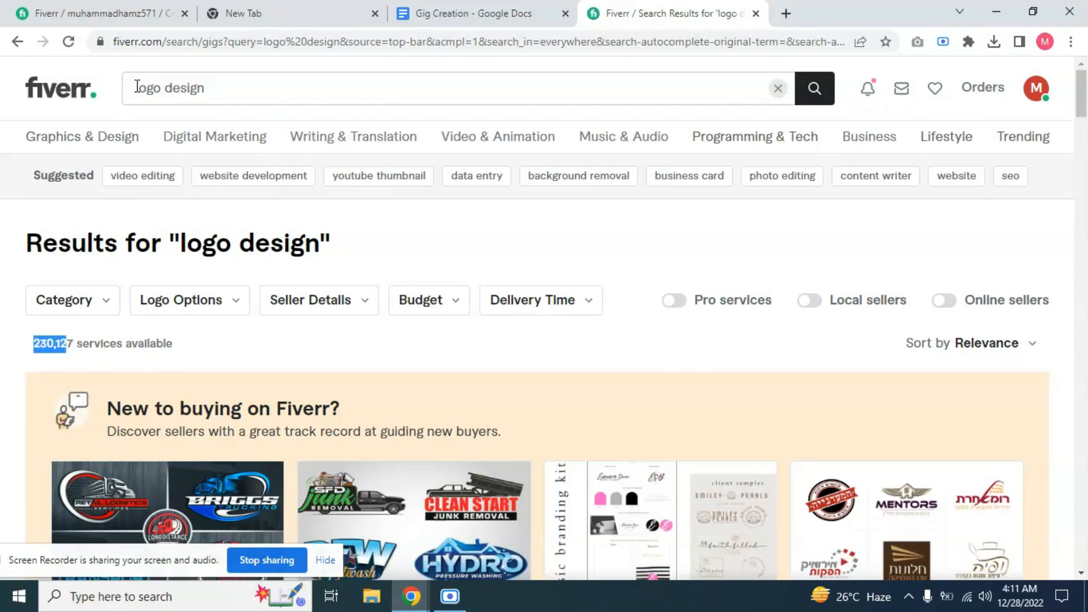
# Step: Search Fiverr for "flat logo design", check its number of available services, and view the query's search suggestions
pyautogui.click(136, 86)
pyautogui.write('flat')
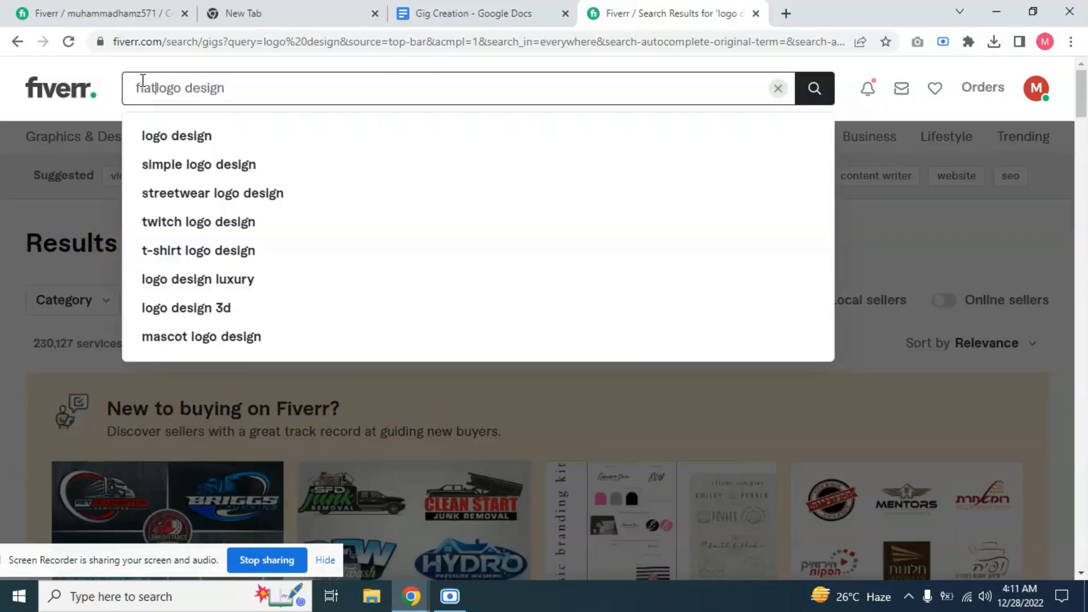
pyautogui.press('Return')
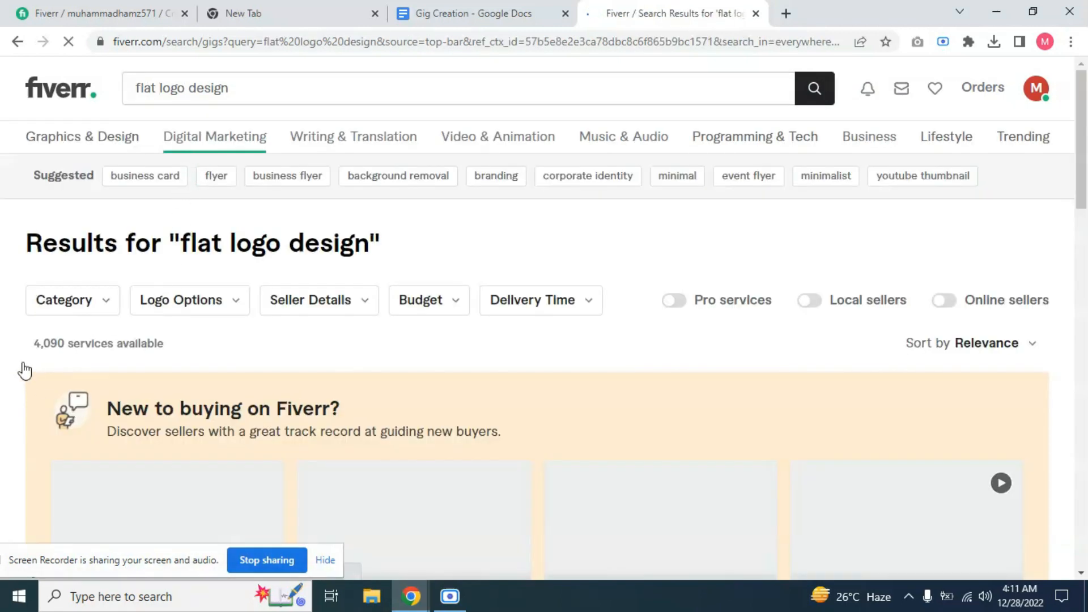
pyautogui.moveTo(35, 345); pyautogui.dragTo(89, 343)
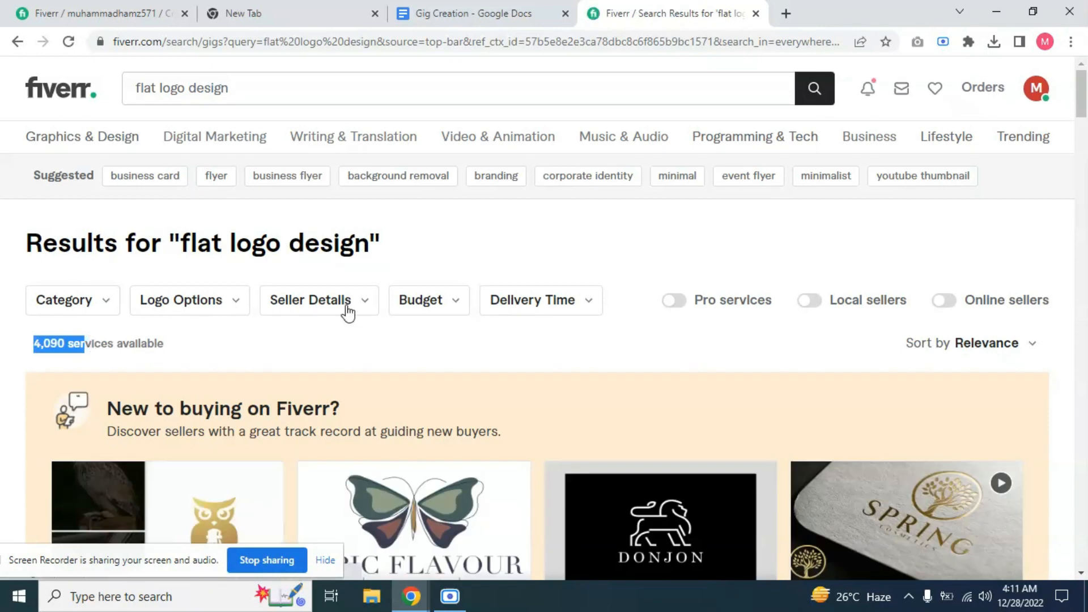
pyautogui.click(299, 344)
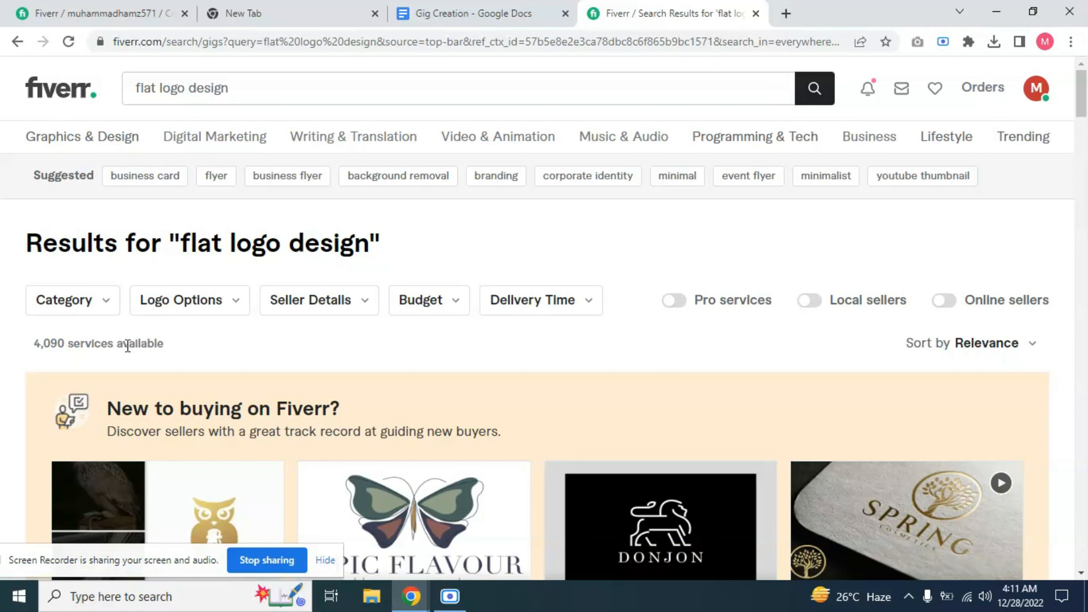
pyautogui.click(233, 97)
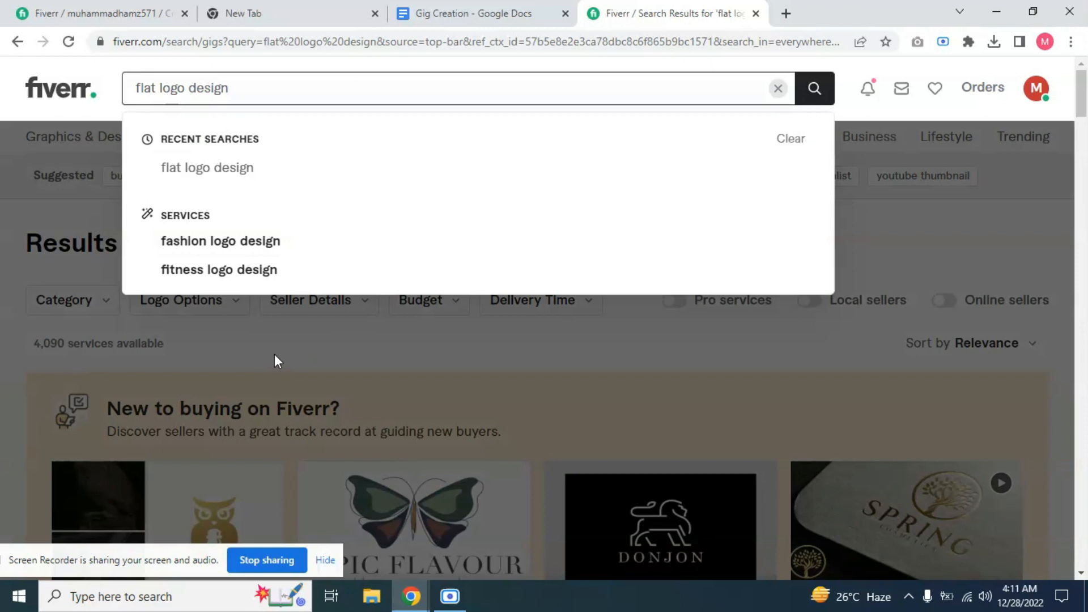
# Step: Open the first gig in the flat logo design results and look through its page down to the Related Tags
pyautogui.scroll(-3, 296, 325)
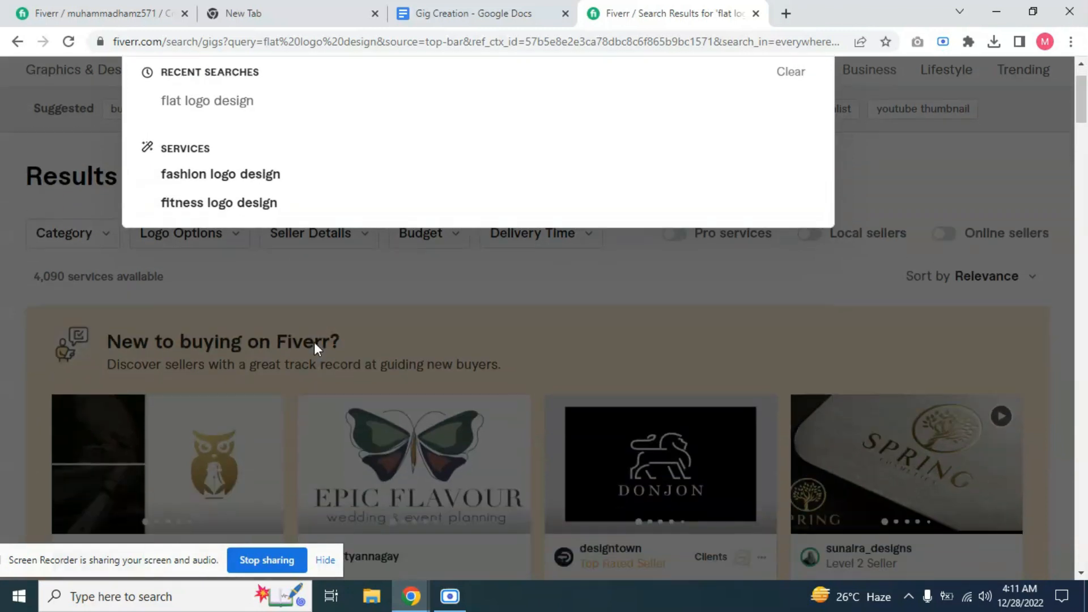
pyautogui.scroll(-3, 199, 185)
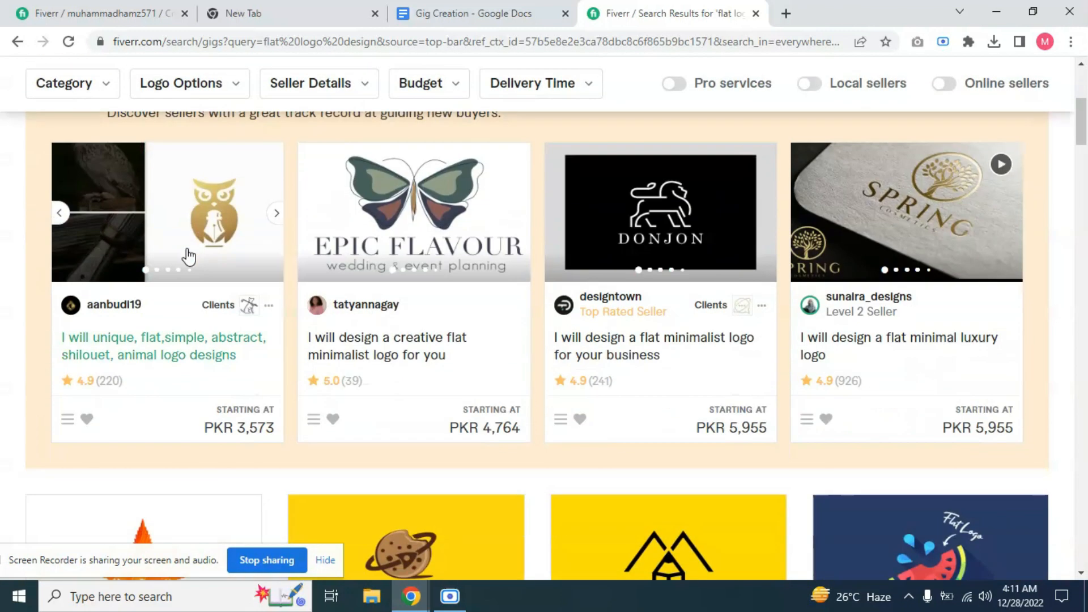
pyautogui.click(170, 352)
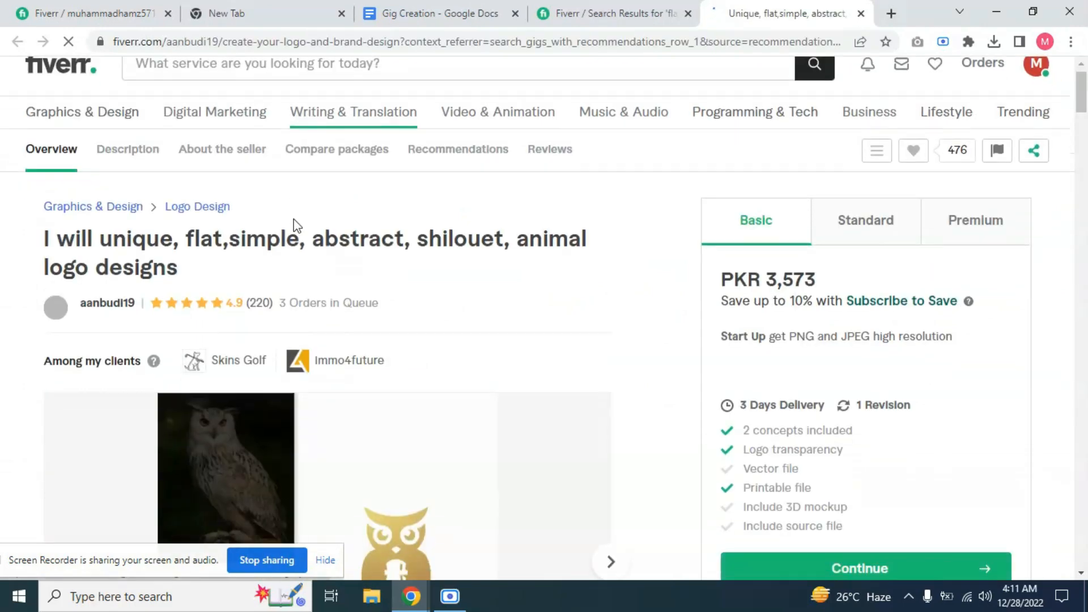
pyautogui.scroll(-15, 294, 230)
pyautogui.scroll(-20, 295, 238)
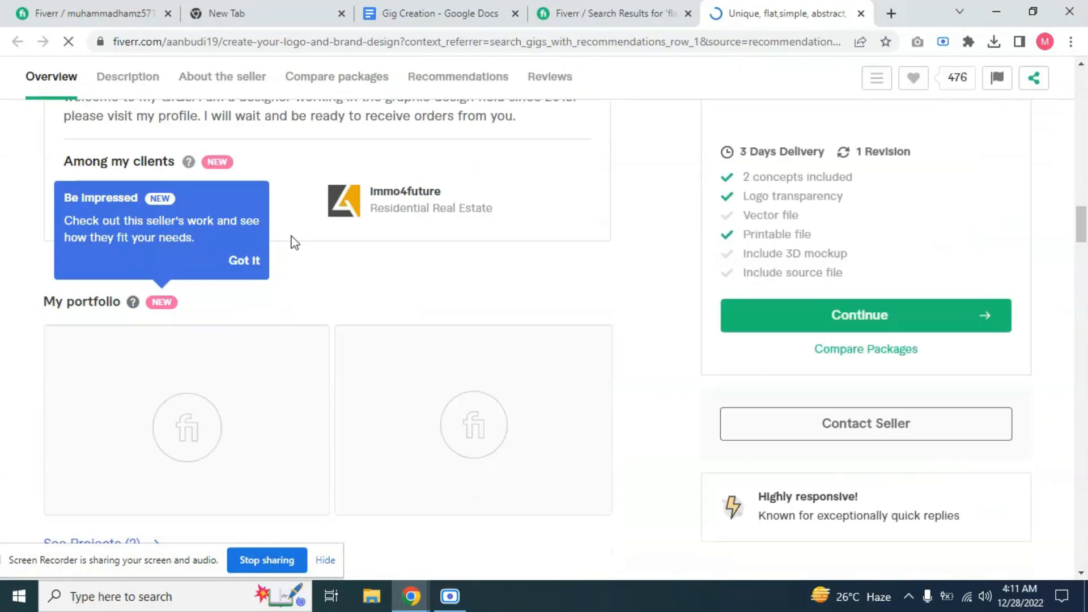
pyautogui.scroll(-15, 292, 245)
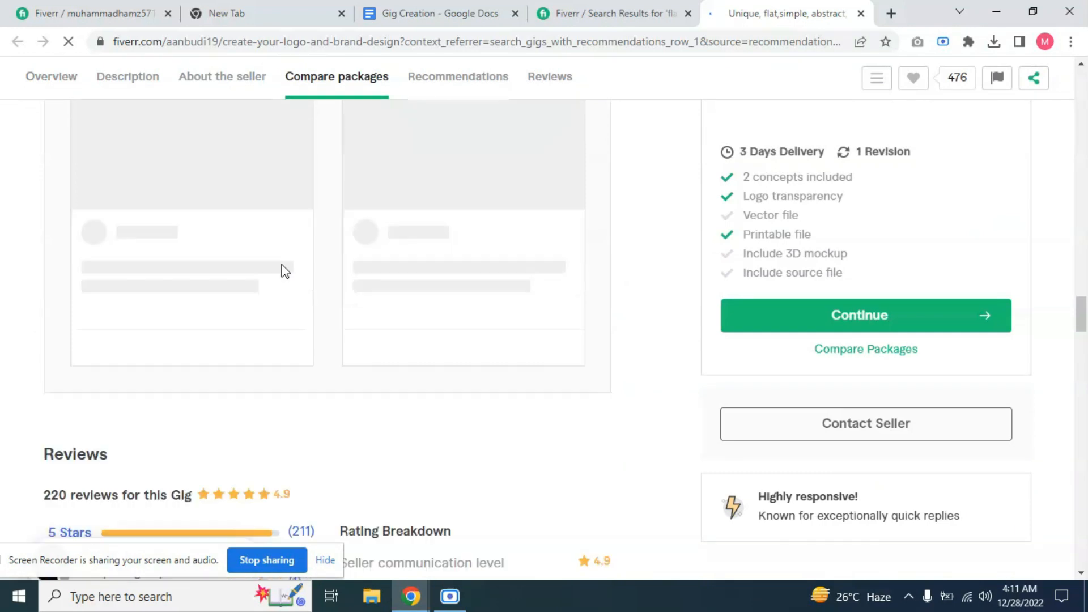
pyautogui.scroll(-15, 285, 272)
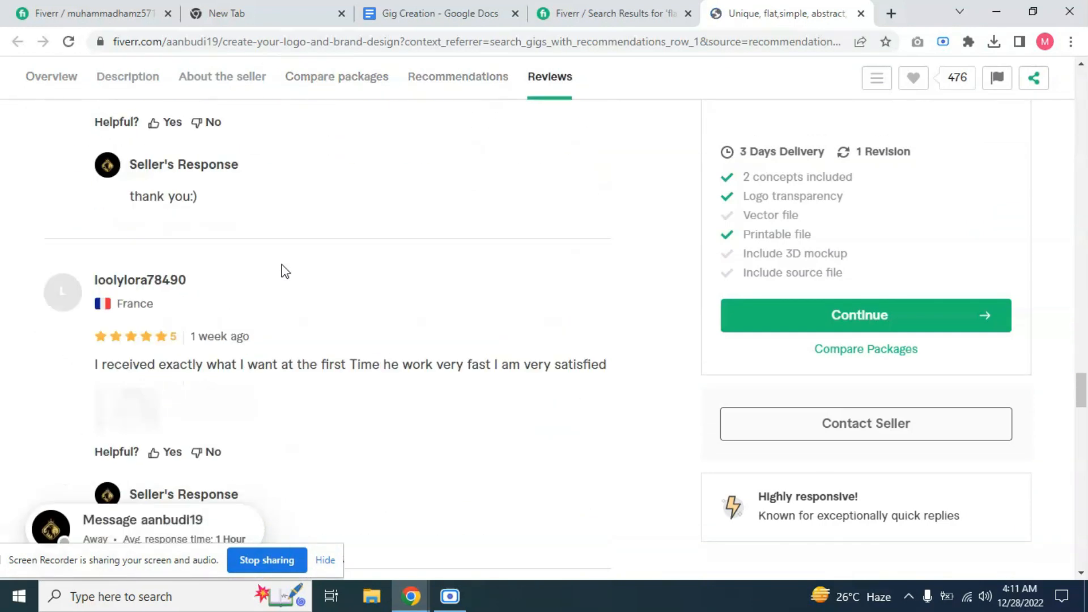
pyautogui.scroll(-10, 281, 269)
pyautogui.scroll(6, 279, 267)
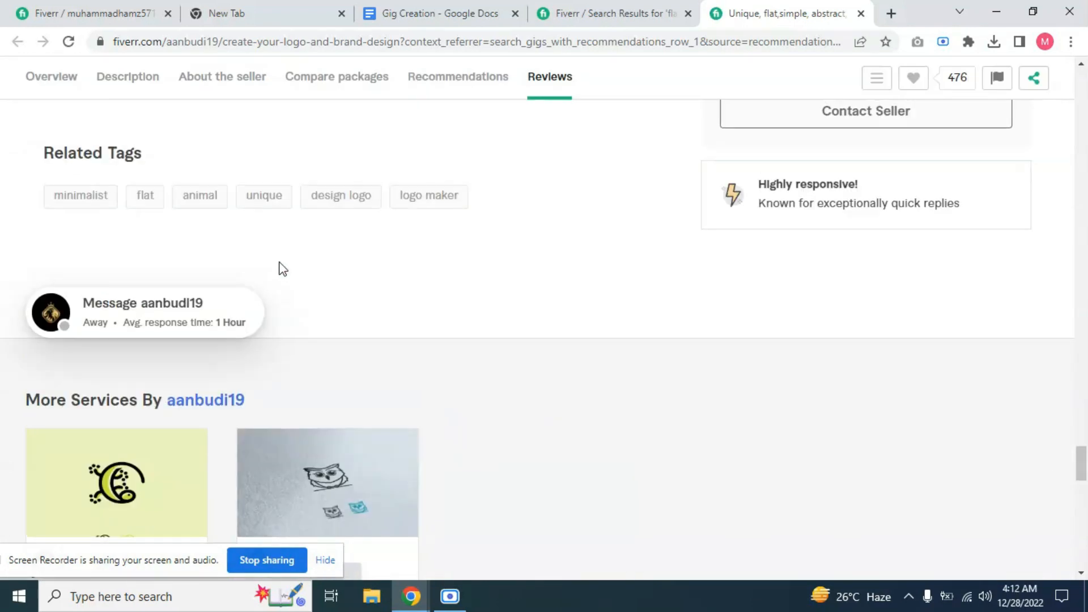
# Step: Examine the gig's related tags, from "minimalist" through "logo maker", as examples of tags matching its title
pyautogui.click(417, 241)
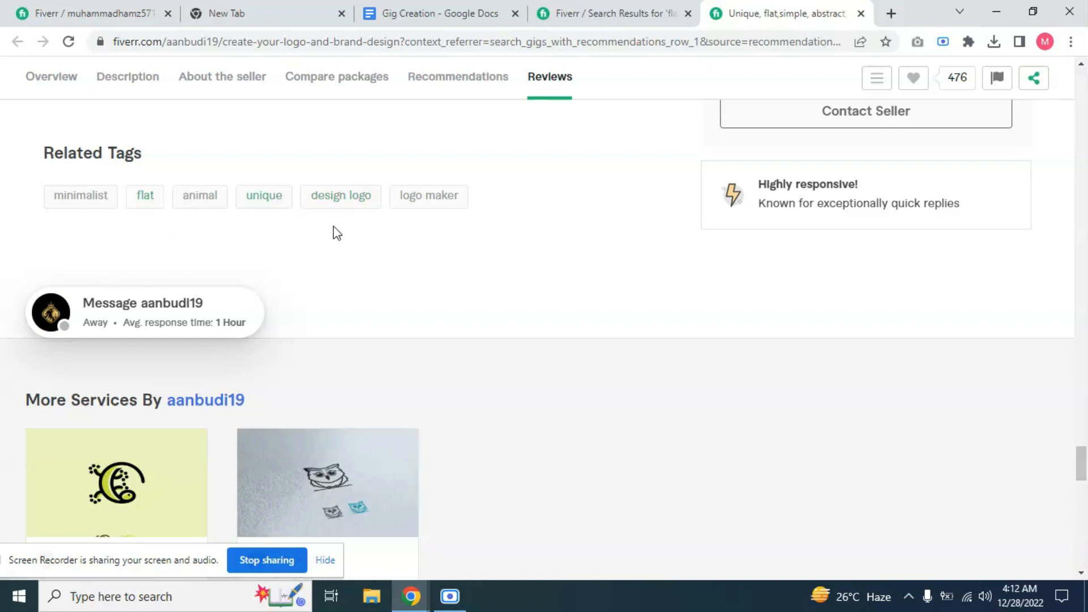
pyautogui.scroll(4, 333, 227)
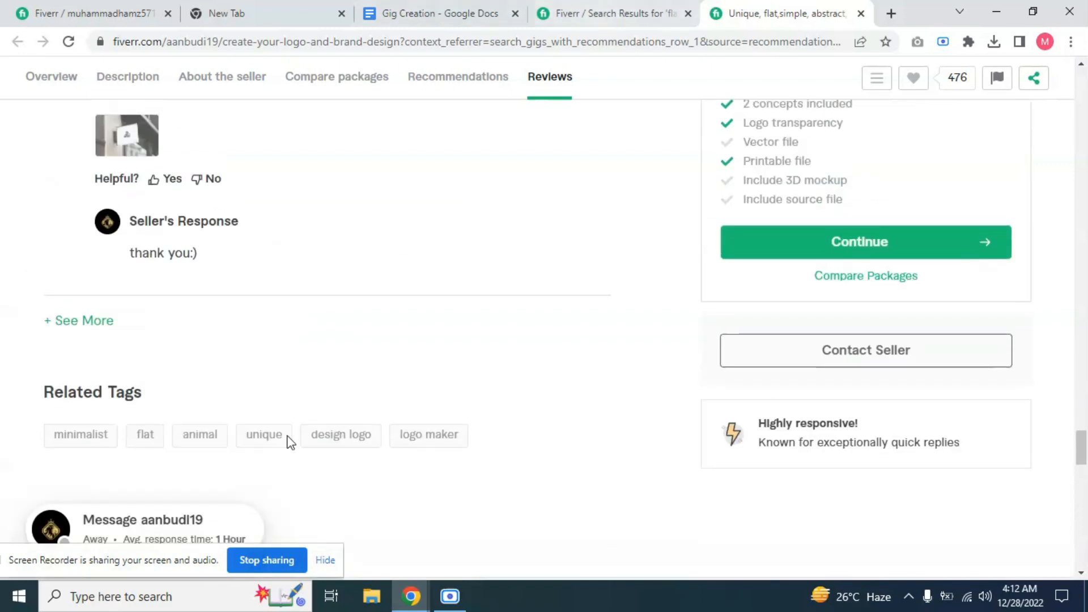
pyautogui.scroll(-4, 290, 442)
pyautogui.moveTo(488, 224); pyautogui.dragTo(54, 198)
pyautogui.click(100, 229)
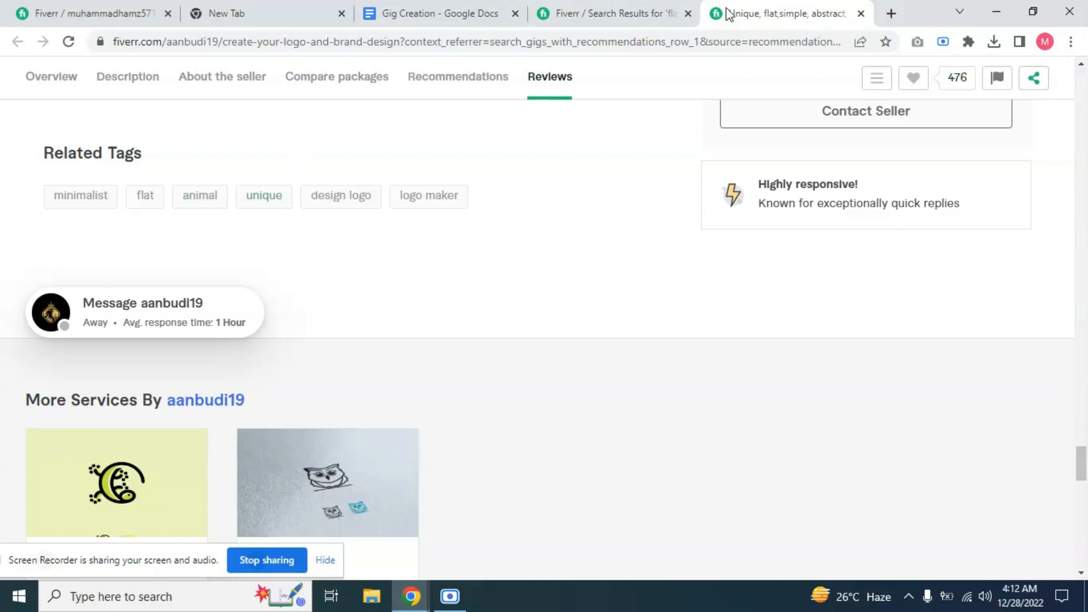
# Step: Return to the Gig Creation document, close the opened gig page, and review the Tips on image size, description, portfolio and tags
pyautogui.click(443, 13)
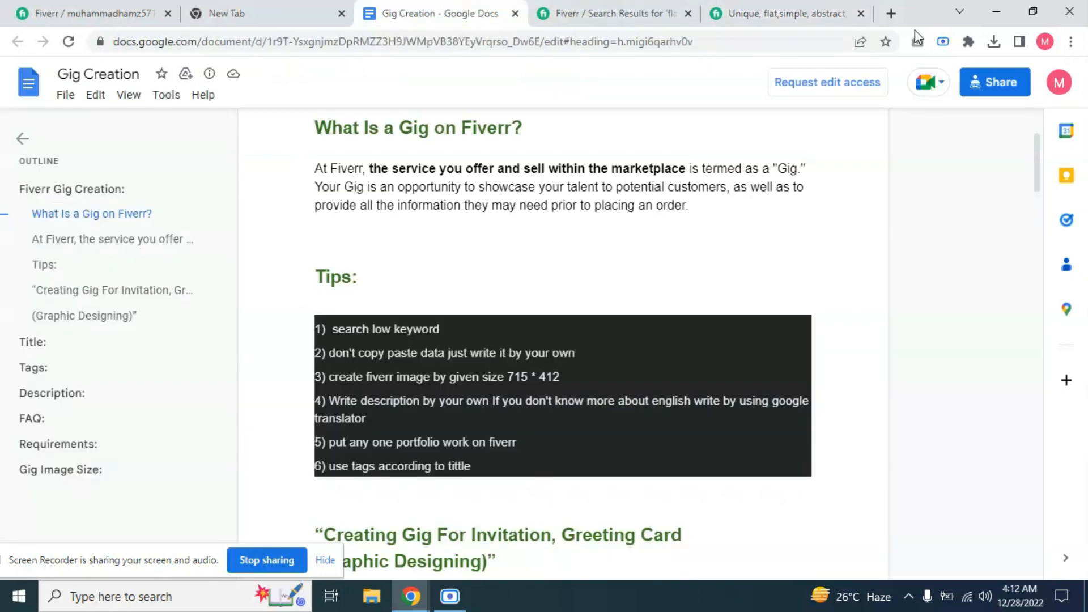
pyautogui.click(861, 14)
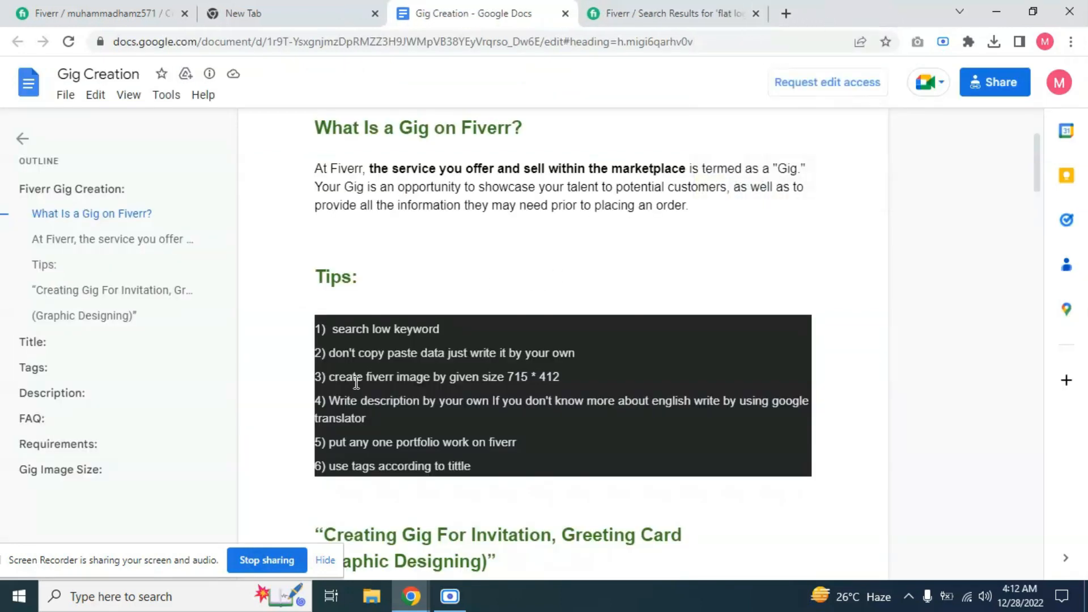
pyautogui.scroll(-1, 418, 365)
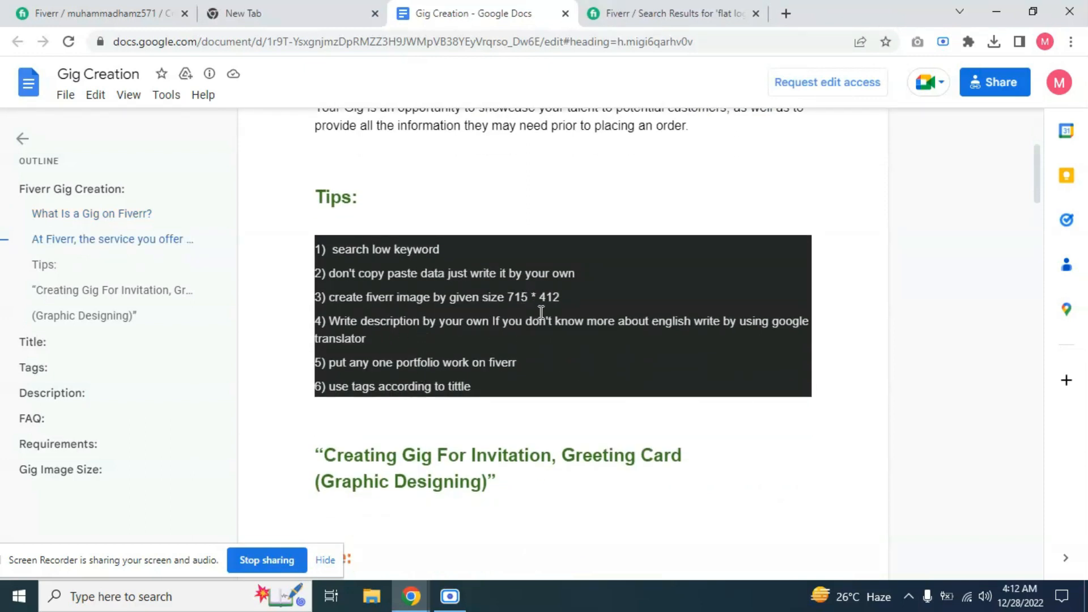
pyautogui.click(567, 300)
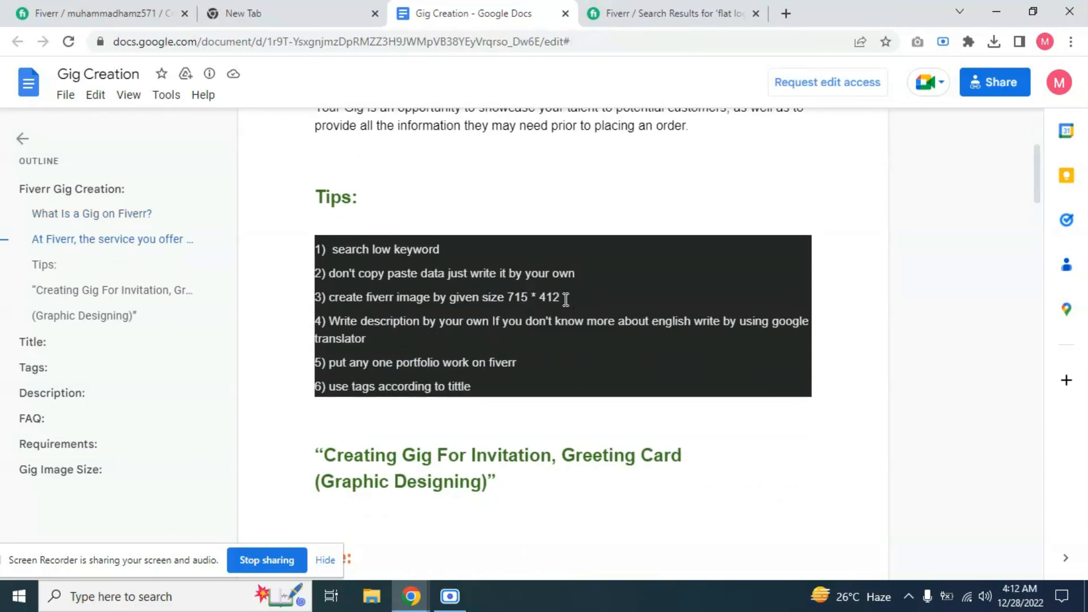
pyautogui.moveTo(576, 298); pyautogui.dragTo(599, 312)
pyautogui.click(590, 304)
pyautogui.scroll(-3, 388, 381)
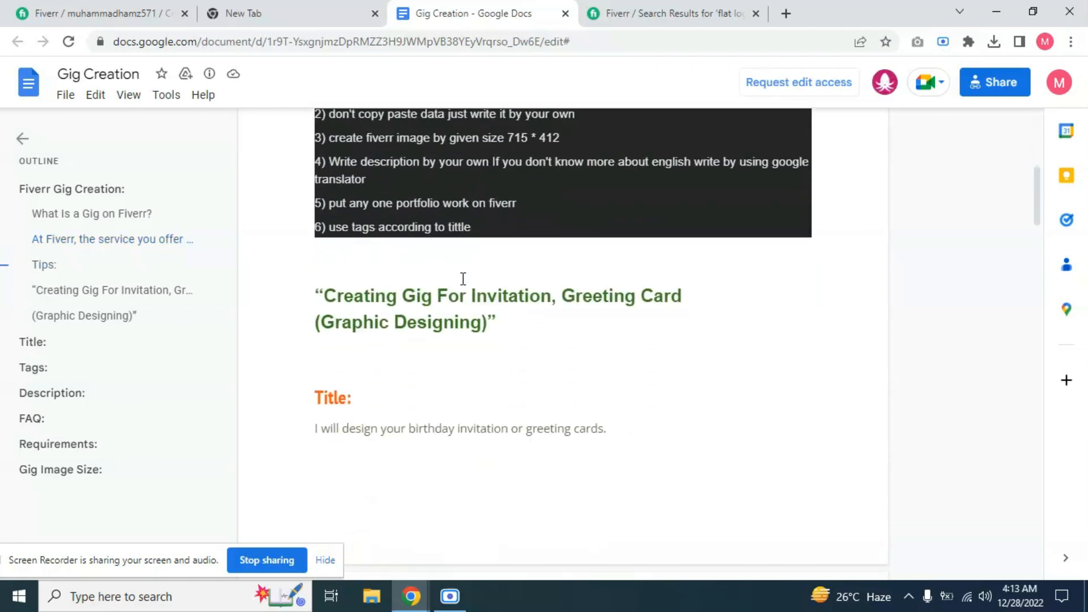
pyautogui.scroll(1, 510, 283)
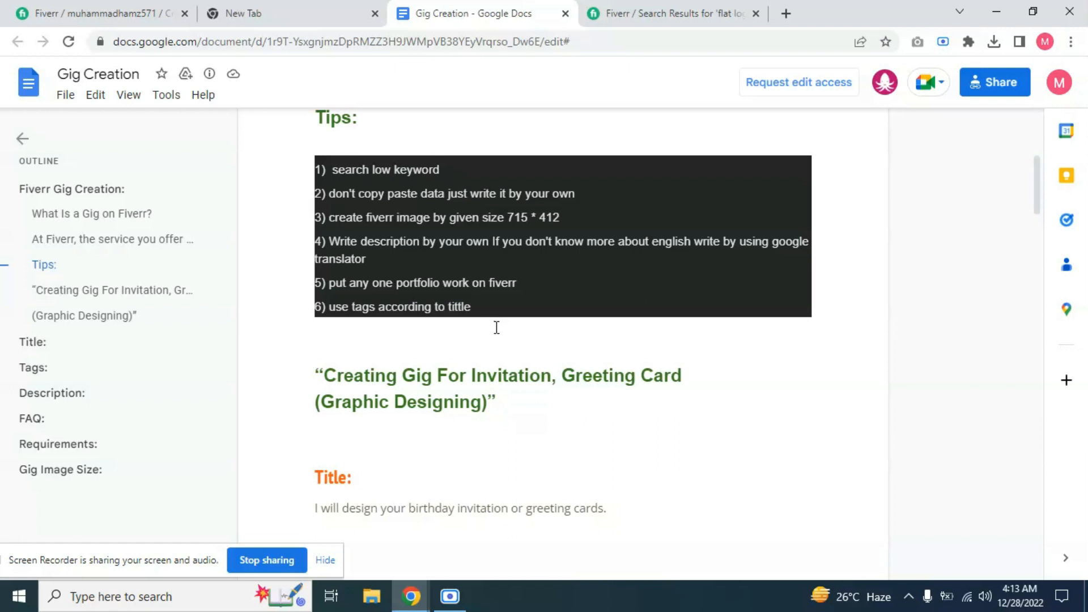
# Step: Examine the Title section of the invitation and greeting card gig, highlighting its heading and the full sample title
pyautogui.scroll(-3, 496, 334)
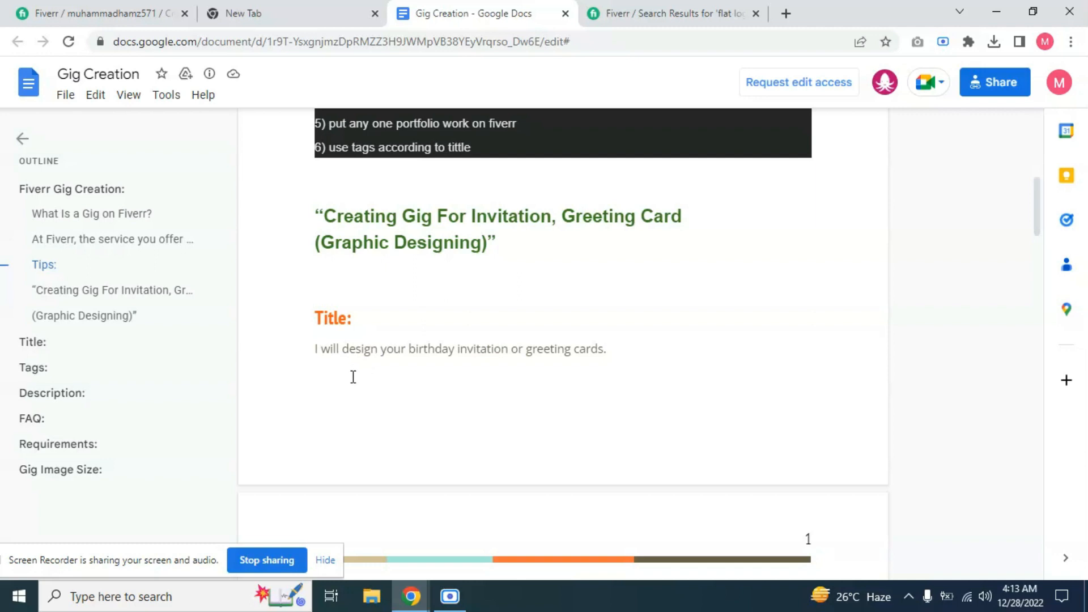
pyautogui.moveTo(352, 320); pyautogui.dragTo(323, 317)
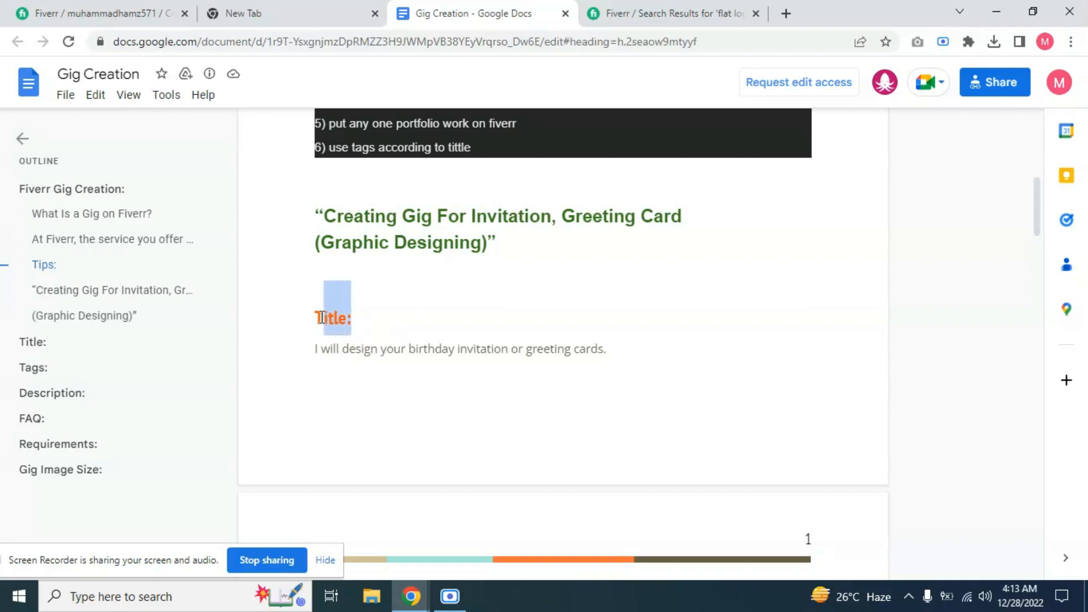
pyautogui.click(399, 325)
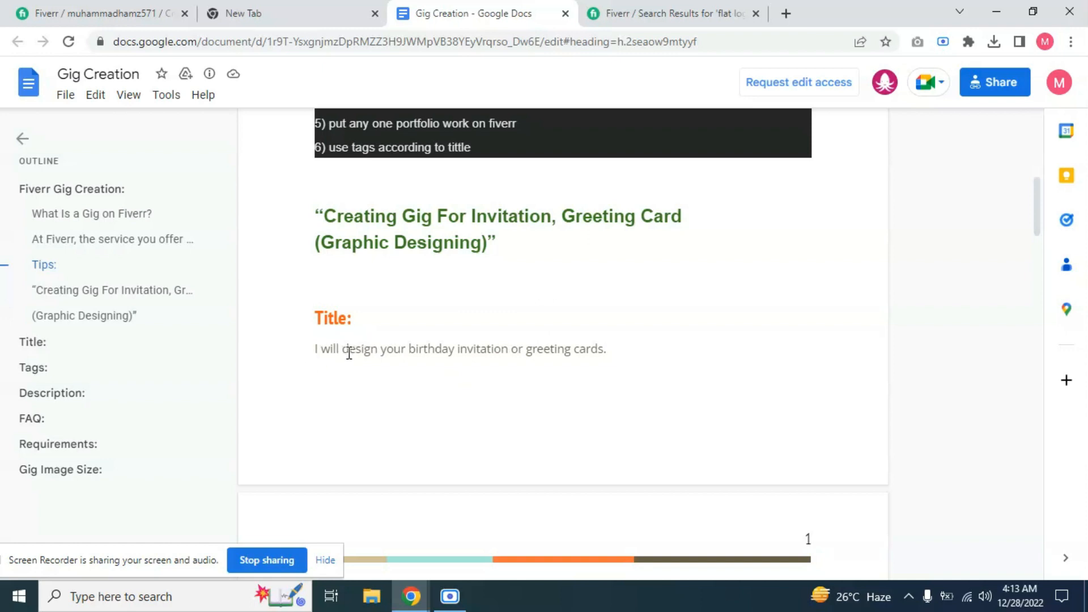
pyautogui.doubleClick(420, 352)
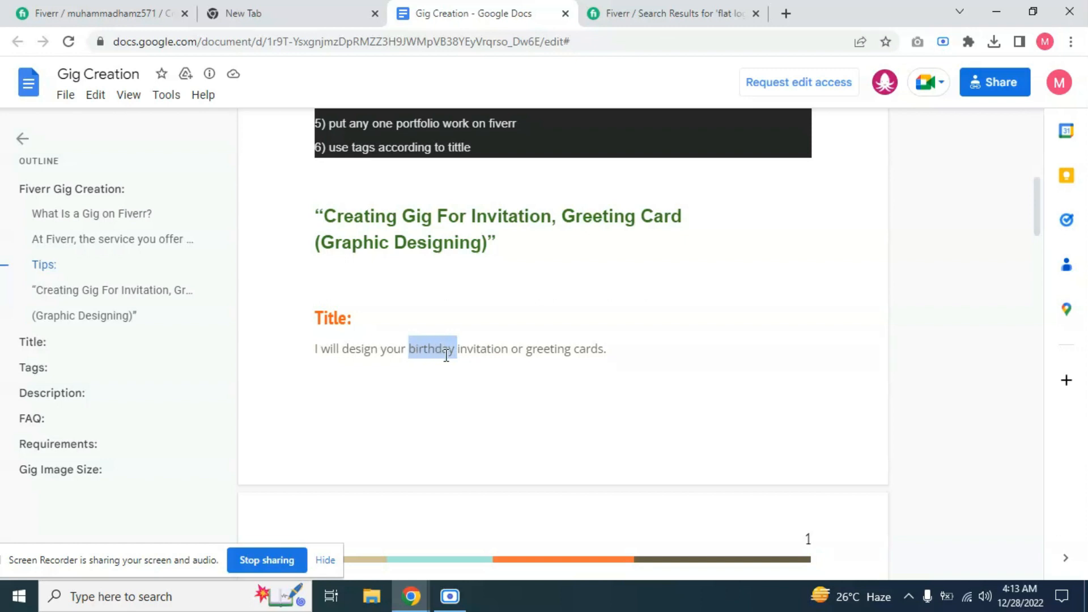
pyautogui.moveTo(613, 351); pyautogui.dragTo(474, 351)
pyautogui.moveTo(406, 362); pyautogui.dragTo(315, 360)
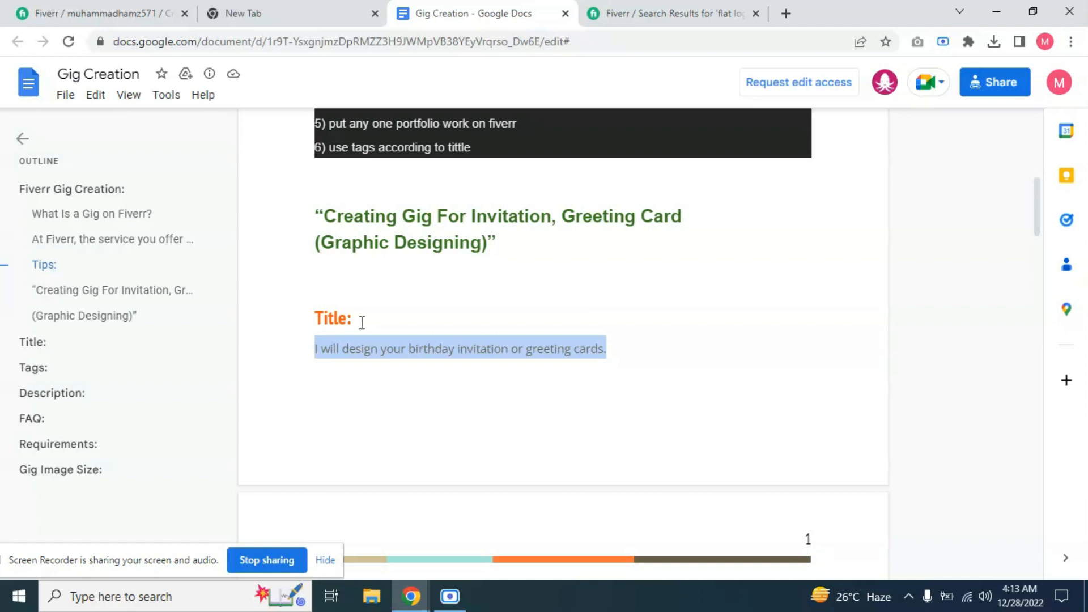
pyautogui.click(431, 386)
# Step: Review the sample gig's five tags and its description, highlighting the text of each
pyautogui.scroll(-3, 346, 476)
pyautogui.scroll(-4, 352, 472)
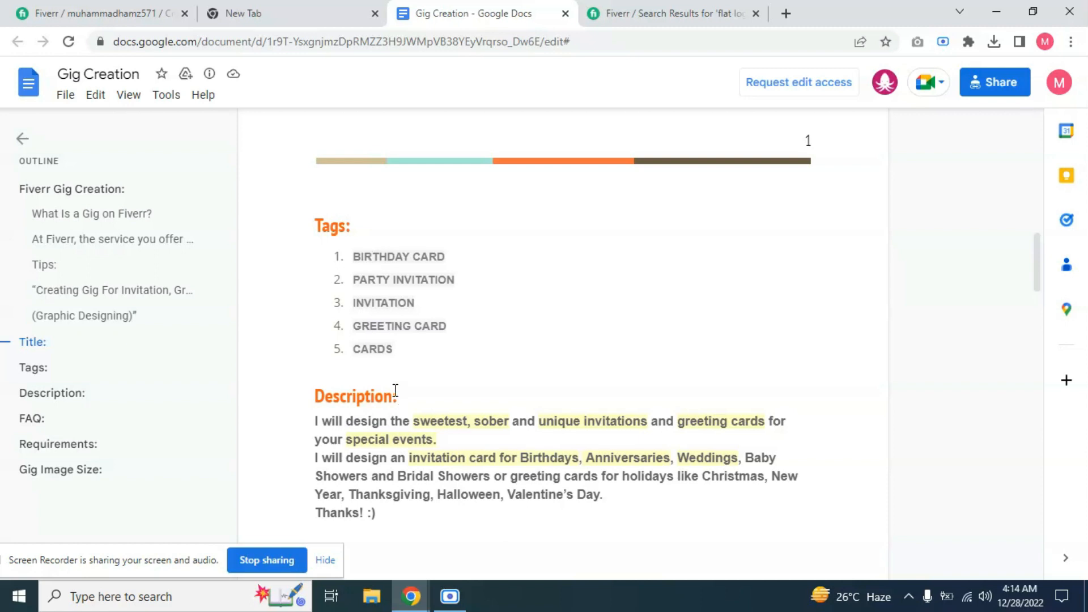
pyautogui.moveTo(395, 349); pyautogui.dragTo(365, 256)
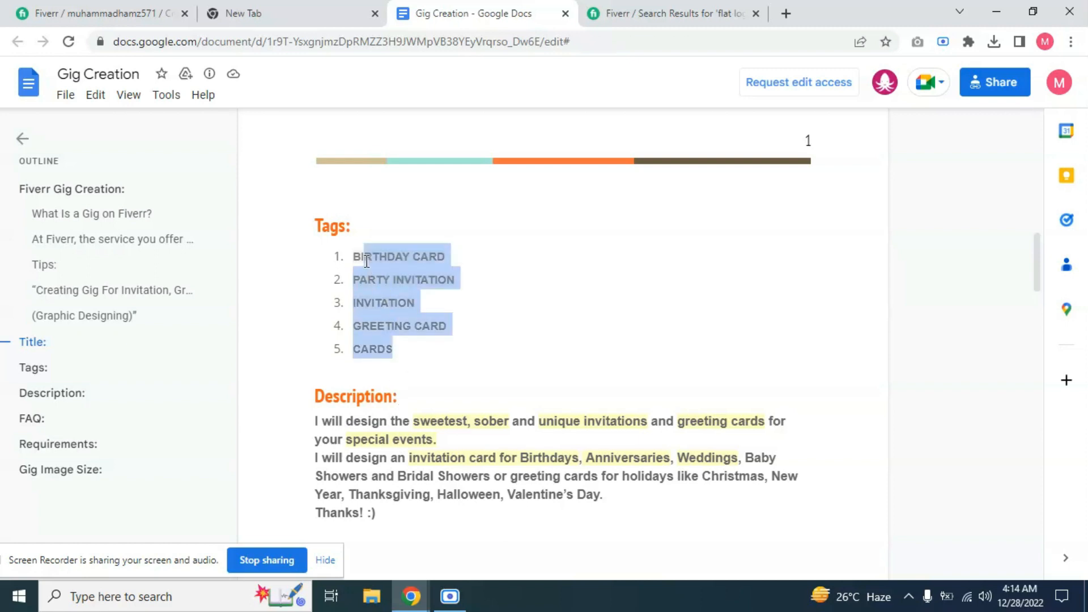
pyautogui.click(401, 394)
pyautogui.scroll(-1, 335, 397)
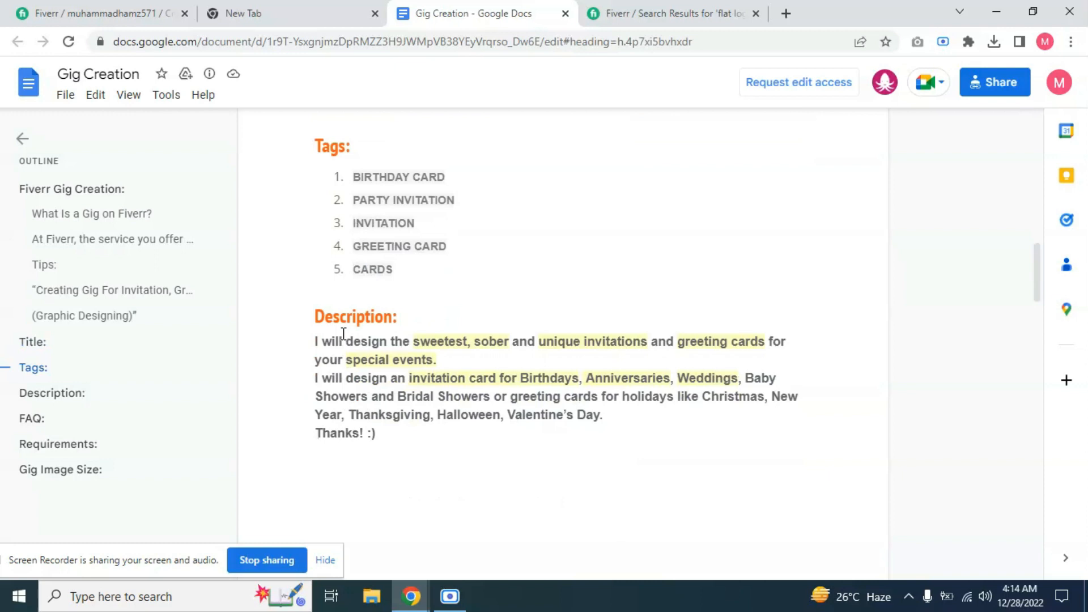
pyautogui.moveTo(376, 434); pyautogui.dragTo(306, 349)
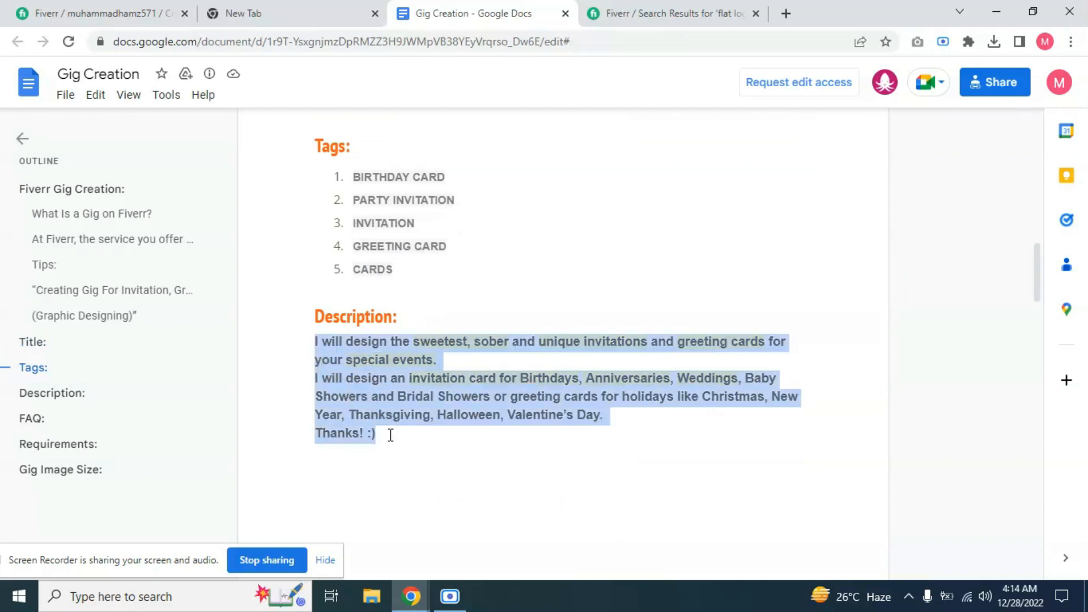
# Step: Examine the FAQ section of the sample gig and its "Why Me?" points
pyautogui.scroll(-5, 391, 435)
pyautogui.moveTo(353, 294); pyautogui.dragTo(295, 289)
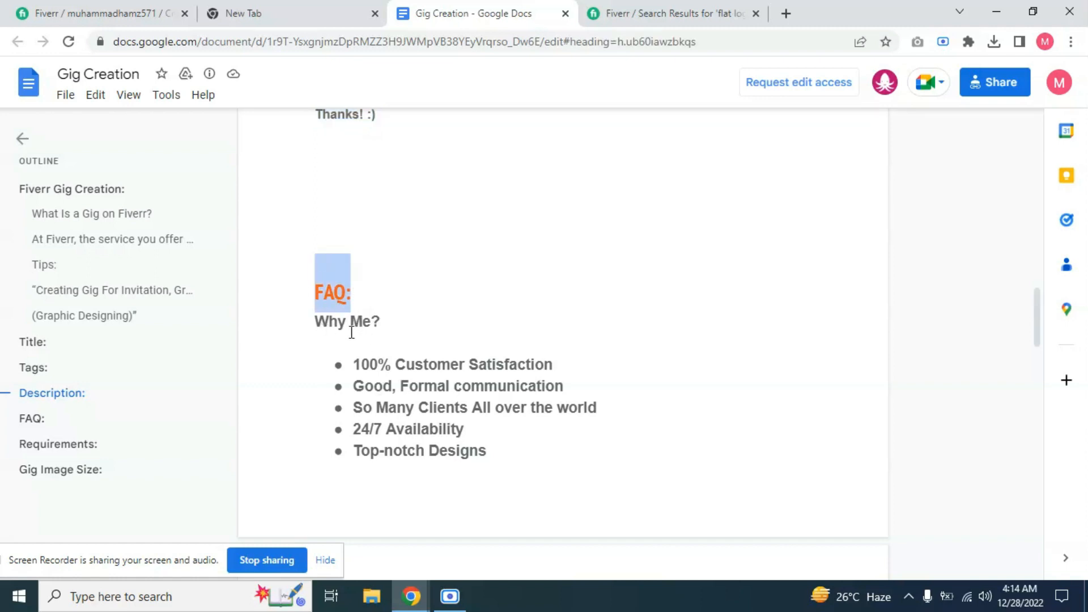
pyautogui.click(460, 448)
pyautogui.scroll(-3, 398, 422)
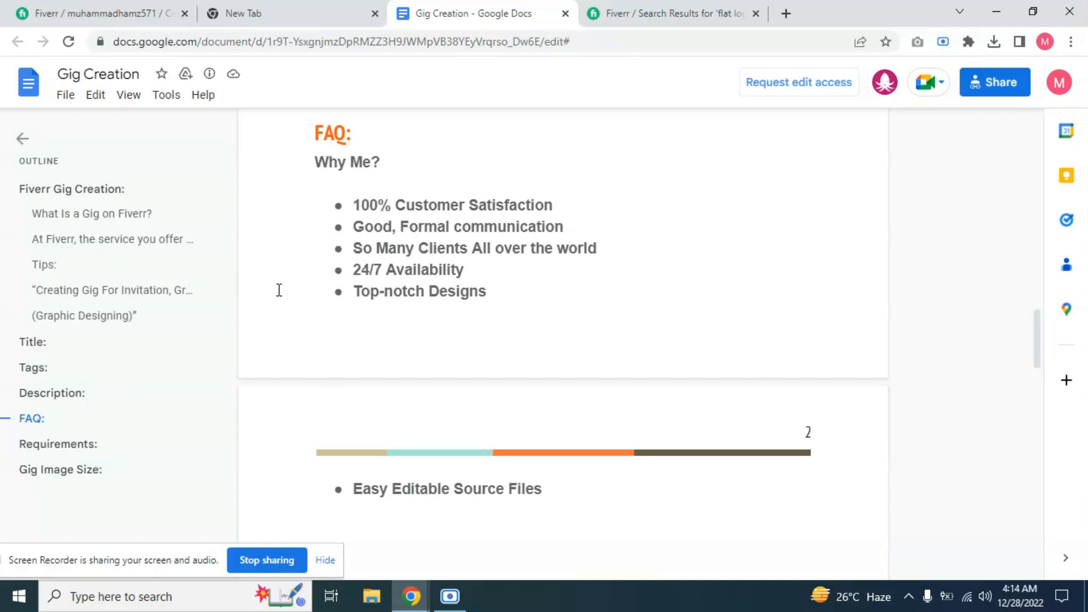
# Step: Examine the Requirements section of the sample gig, highlighting the event and text items
pyautogui.scroll(-3, 373, 344)
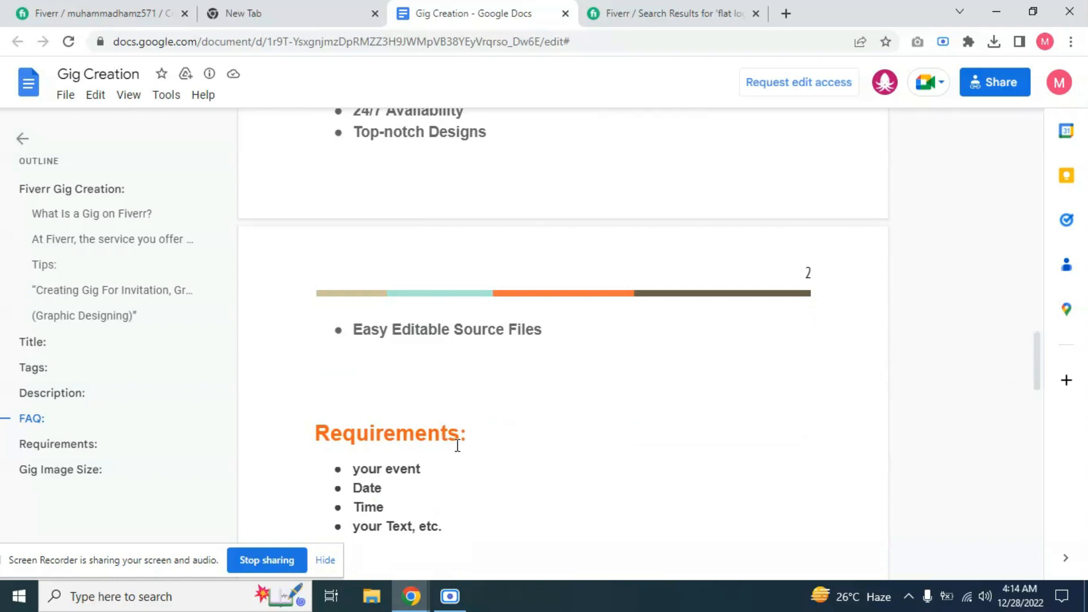
pyautogui.scroll(-2, 482, 445)
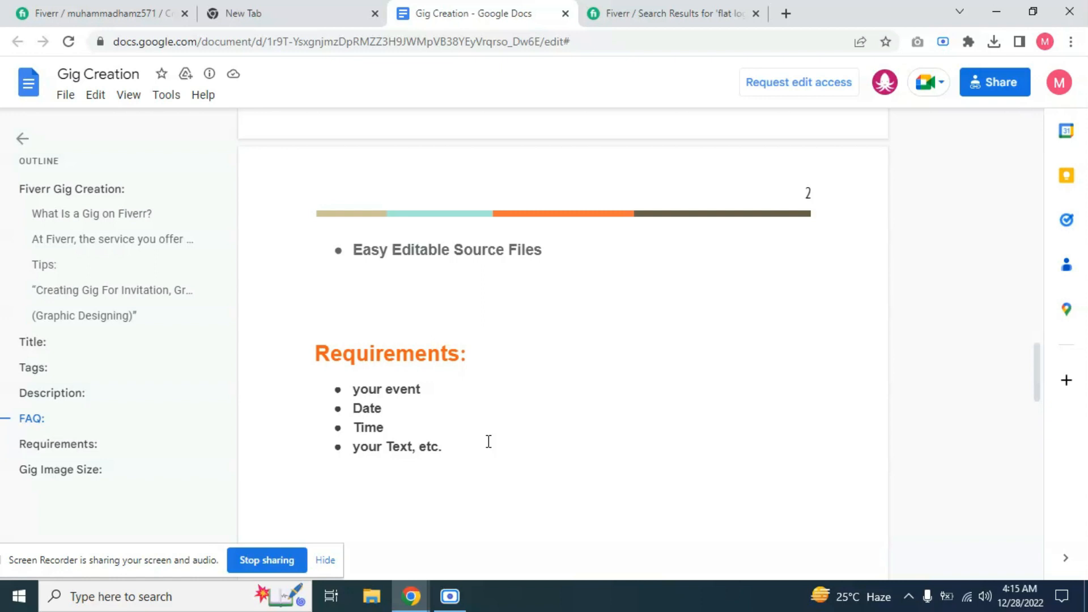
pyautogui.moveTo(431, 387); pyautogui.dragTo(362, 389)
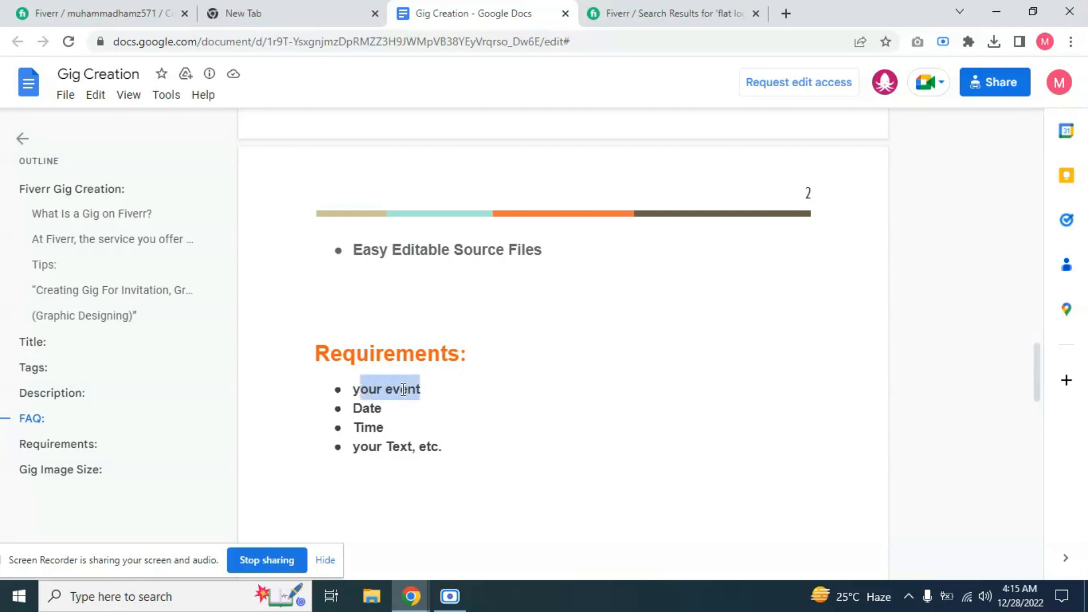
pyautogui.click(438, 392)
pyautogui.moveTo(352, 448); pyautogui.dragTo(459, 452)
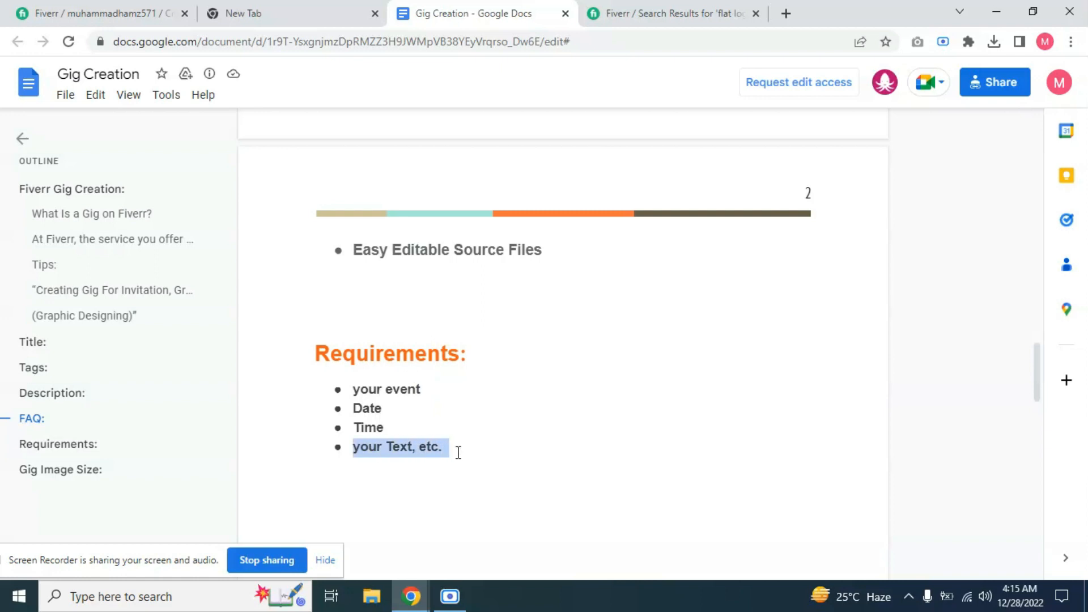
pyautogui.click(455, 452)
pyautogui.scroll(-2, 454, 451)
pyautogui.scroll(1, 454, 452)
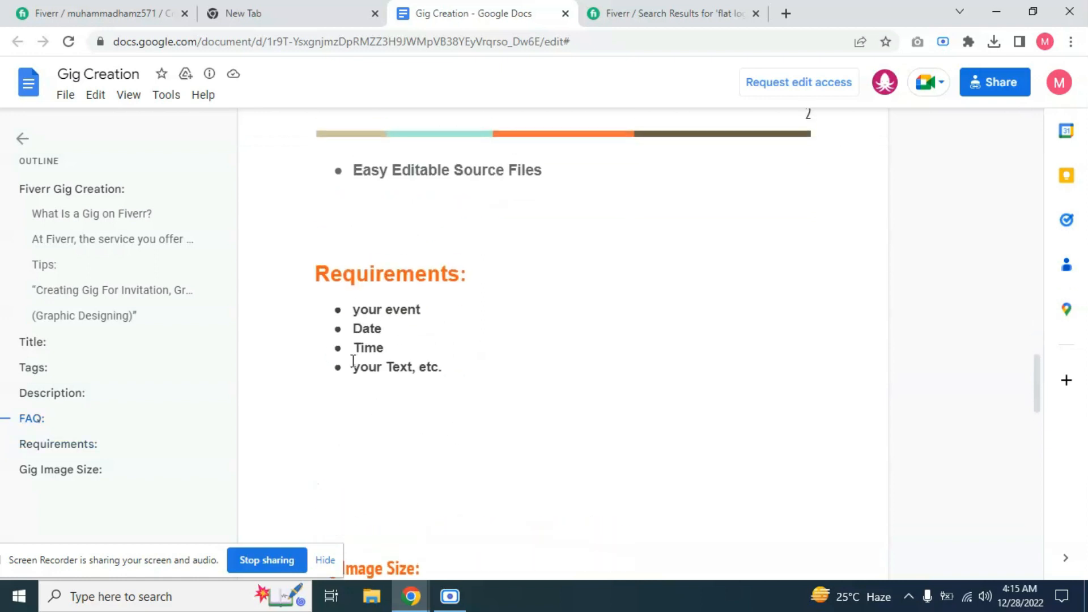
# Step: Review the Gig Image Size section, highlighting the note on using your own images and the list of related invitation keywords
pyautogui.scroll(-3, 426, 416)
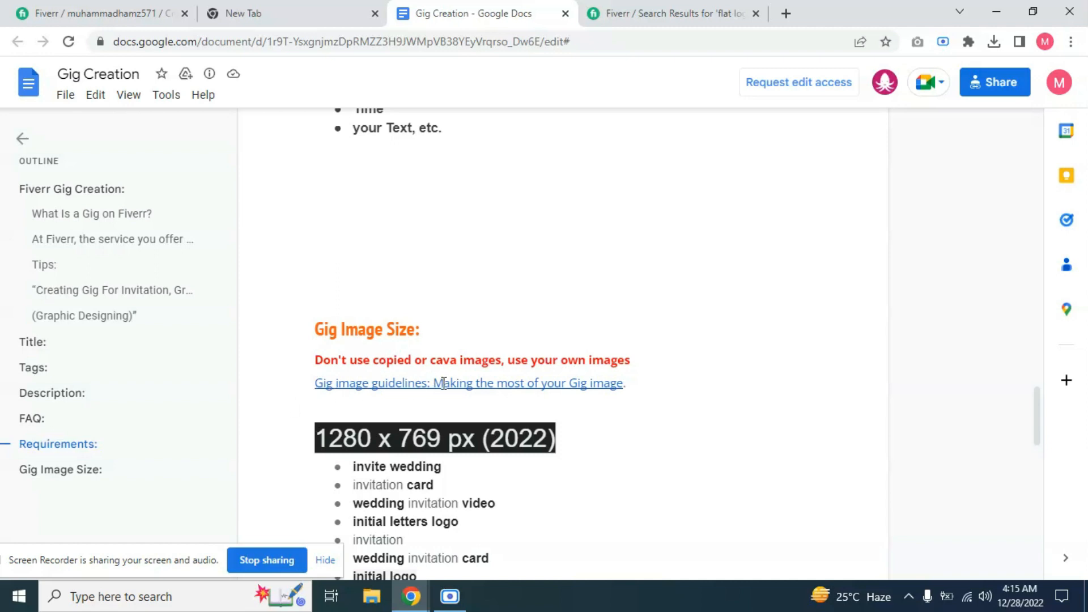
pyautogui.moveTo(432, 360); pyautogui.dragTo(636, 361)
pyautogui.click(652, 363)
pyautogui.scroll(-1, 502, 353)
pyautogui.moveTo(447, 510); pyautogui.dragTo(322, 393)
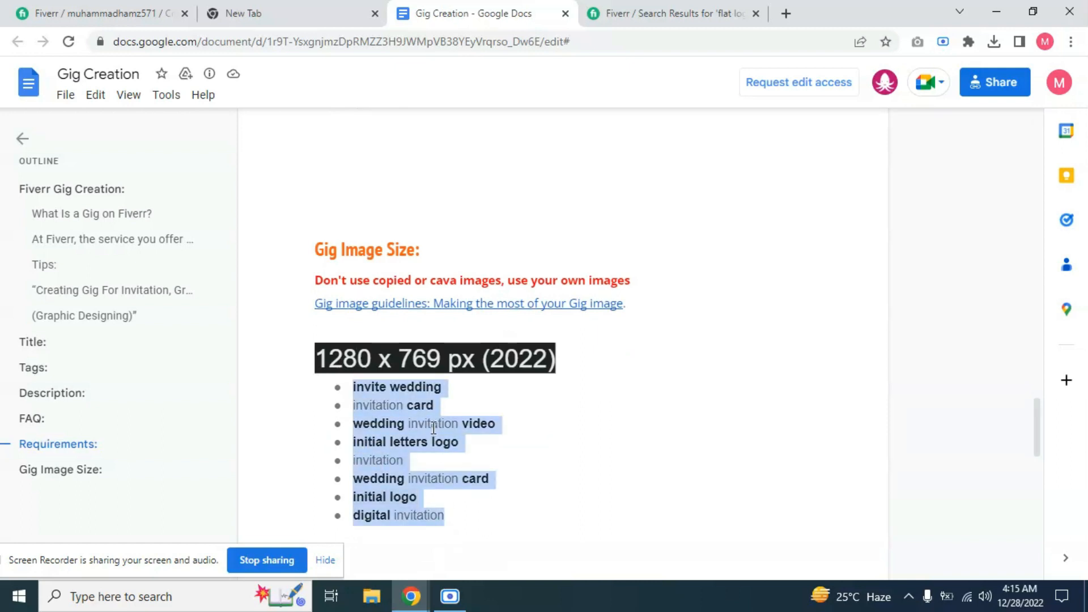
pyautogui.click(469, 508)
pyautogui.scroll(-5, 442, 516)
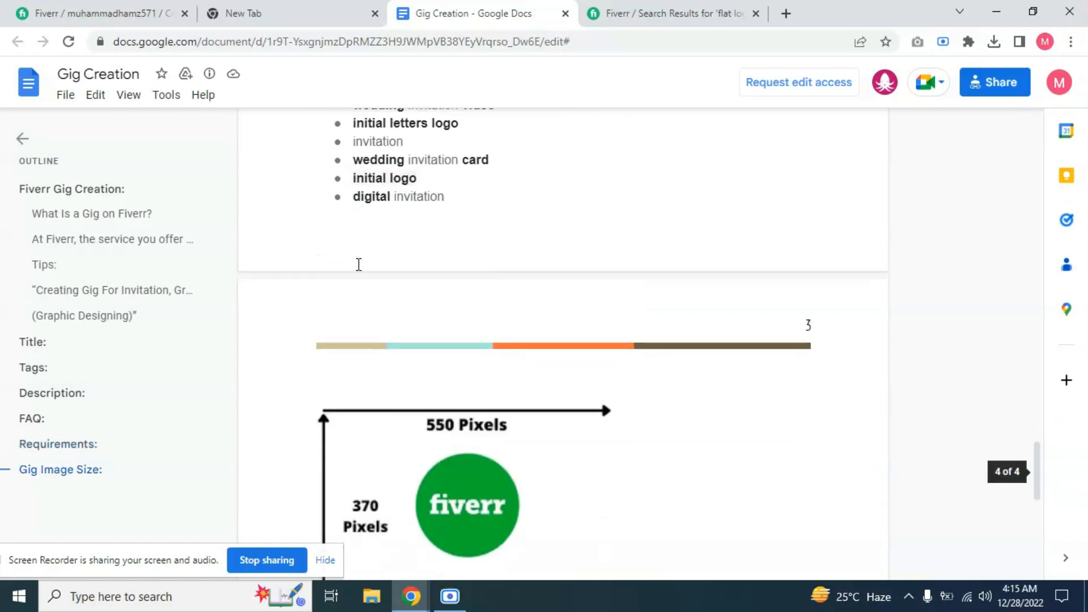
pyautogui.scroll(3, 397, 272)
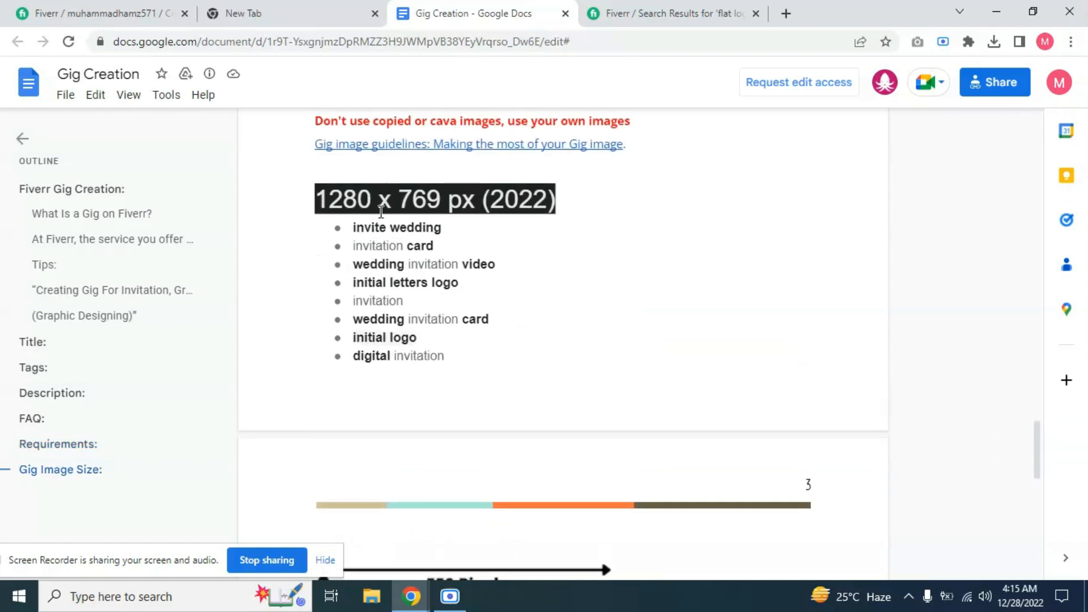
pyautogui.moveTo(446, 357); pyautogui.dragTo(332, 237)
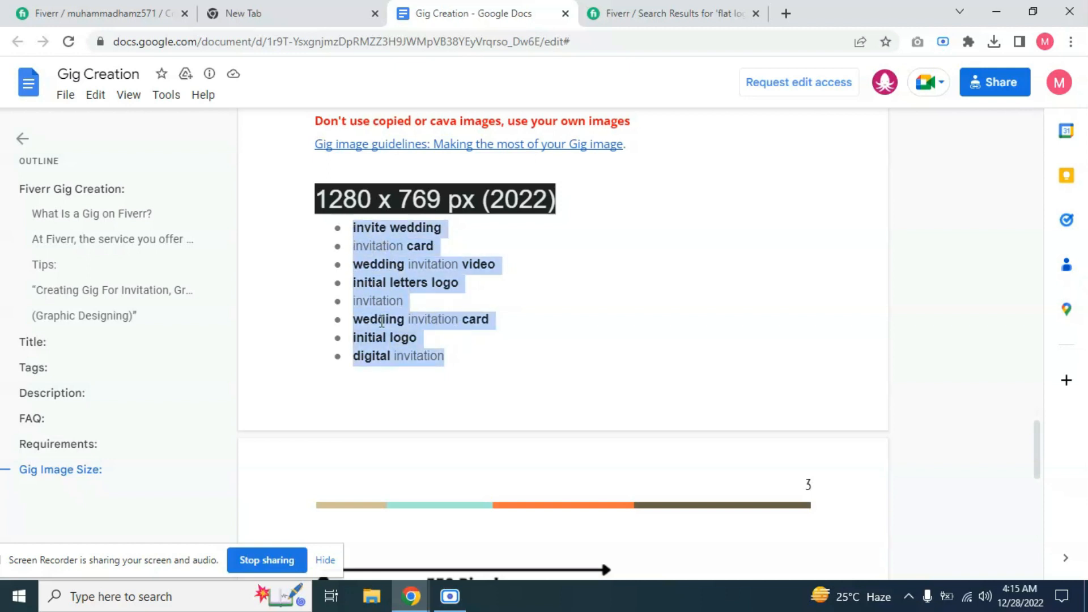
pyautogui.scroll(-3, 385, 357)
pyautogui.scroll(4, 425, 287)
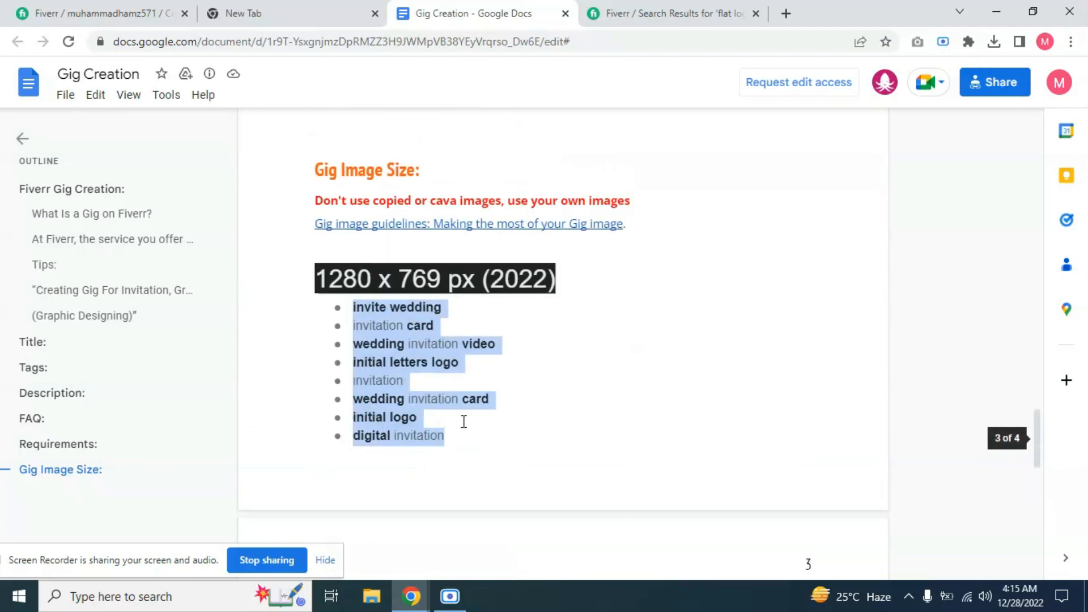
pyautogui.moveTo(466, 436); pyautogui.dragTo(352, 307)
# Step: Examine the gig image dimension diagram at the end of the document
pyautogui.scroll(-1, 422, 394)
pyautogui.scroll(-7, 422, 394)
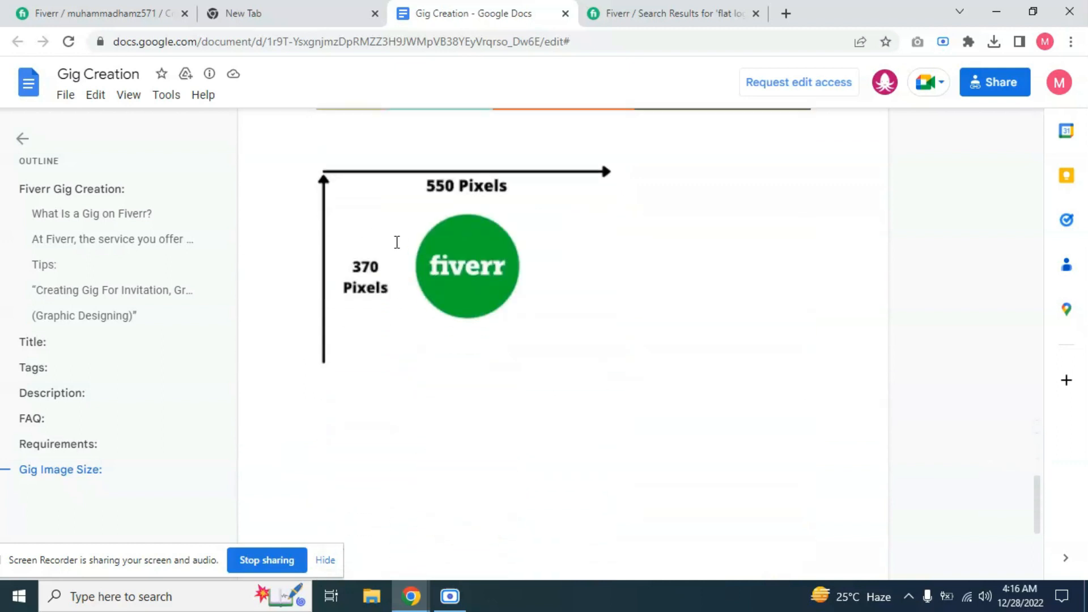
pyautogui.scroll(3, 385, 244)
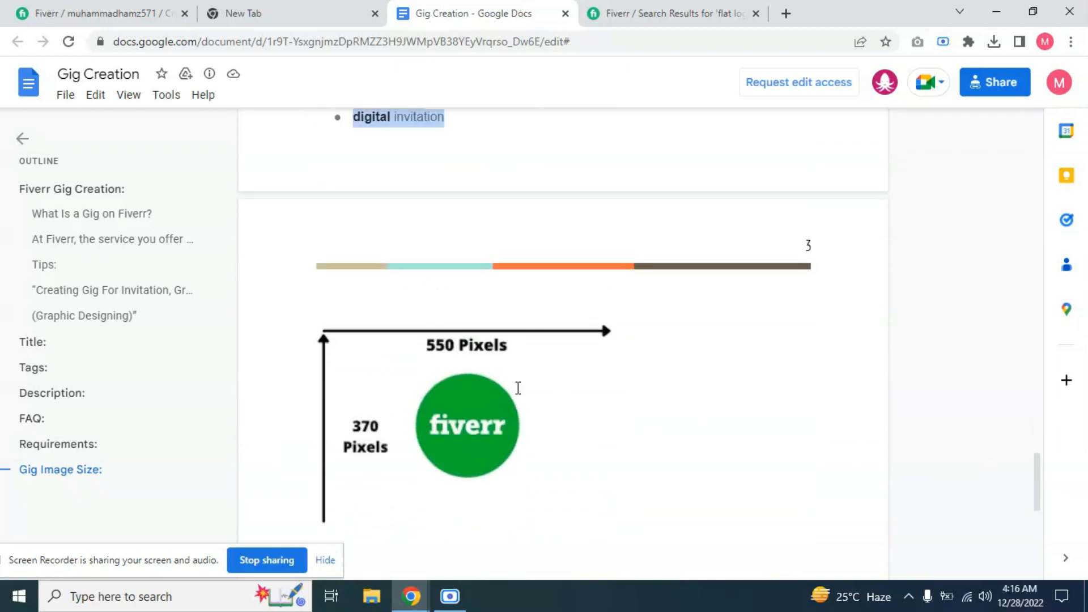
pyautogui.scroll(-1, 465, 364)
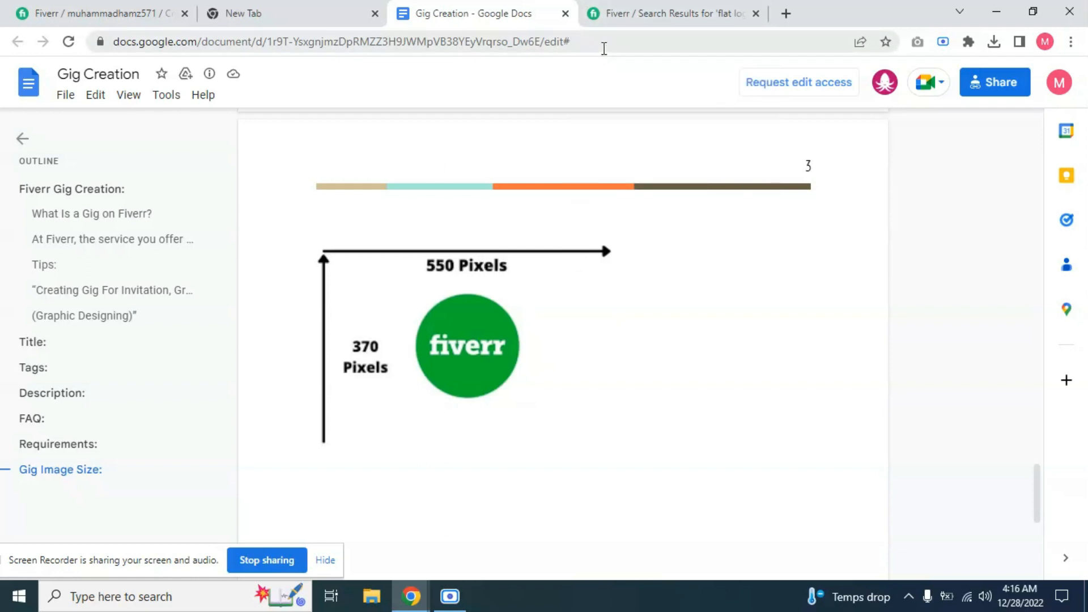
pyautogui.scroll(-3, 537, 156)
# Step: Check the empty gig title field on Fiverr, then copy the full sample title from the Gig Creation document
pyautogui.click(101, 21)
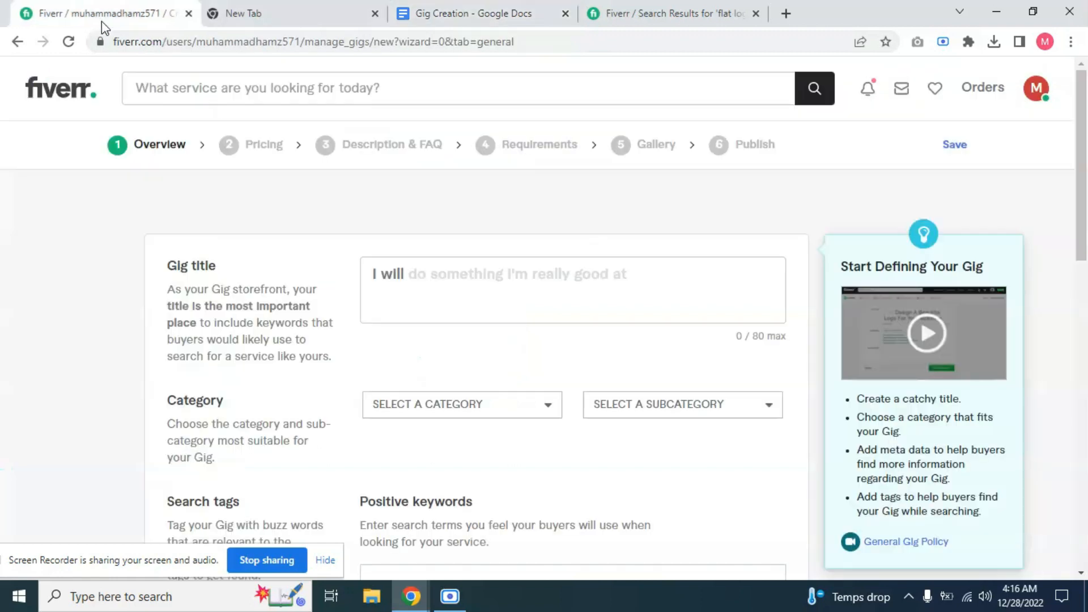
pyautogui.click(469, 272)
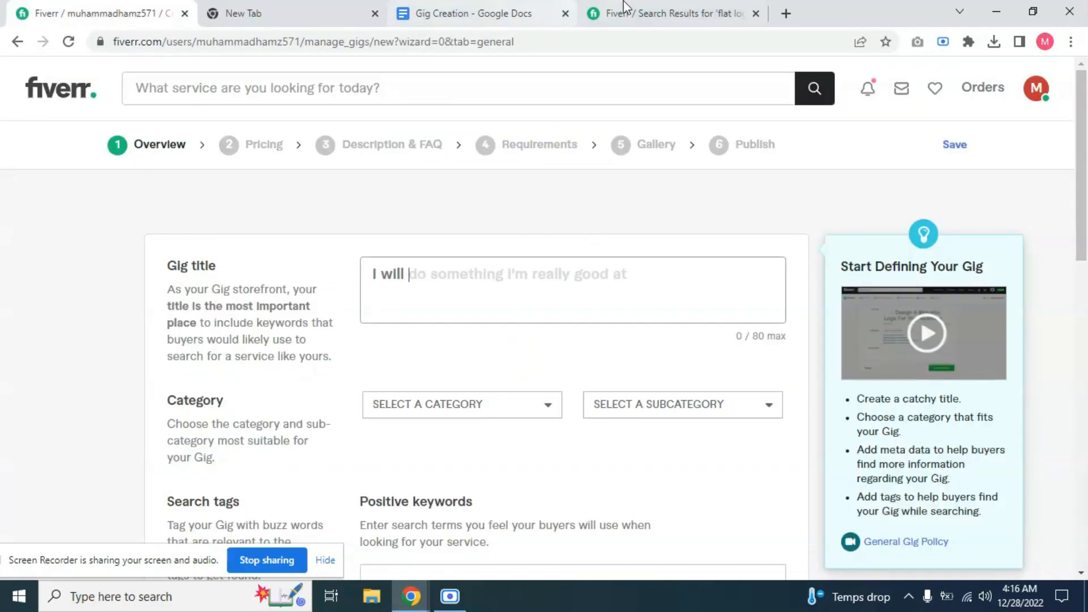
pyautogui.click(484, 16)
pyautogui.scroll(10, 578, 202)
pyautogui.scroll(5, 595, 231)
pyautogui.scroll(-5, 596, 231)
pyautogui.scroll(10, 594, 231)
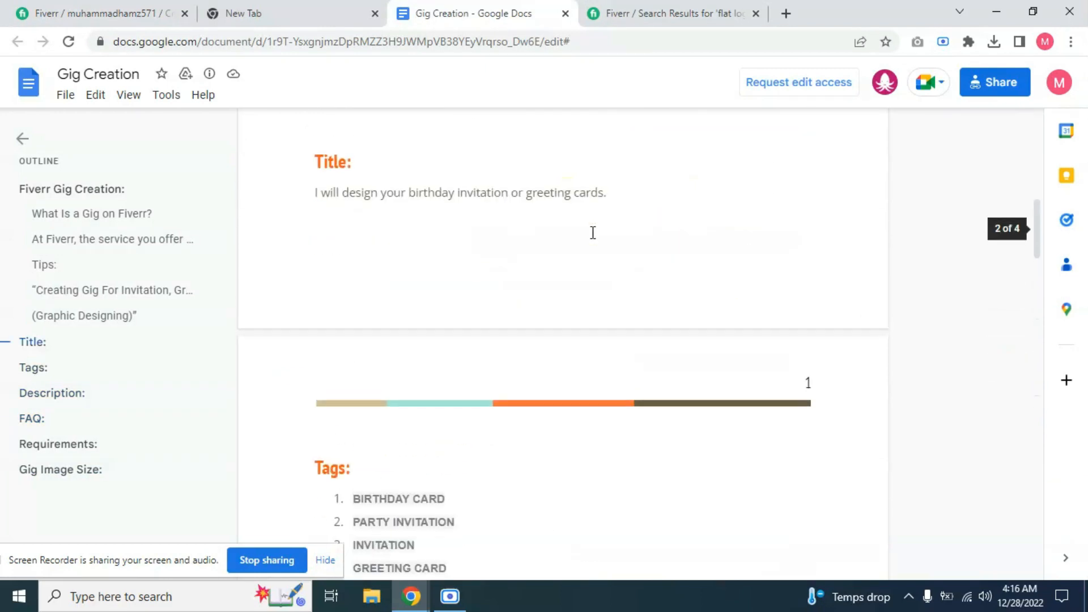
pyautogui.scroll(4, 593, 233)
pyautogui.moveTo(607, 429); pyautogui.dragTo(316, 435)
pyautogui.hotkey('ctrl', 'c')
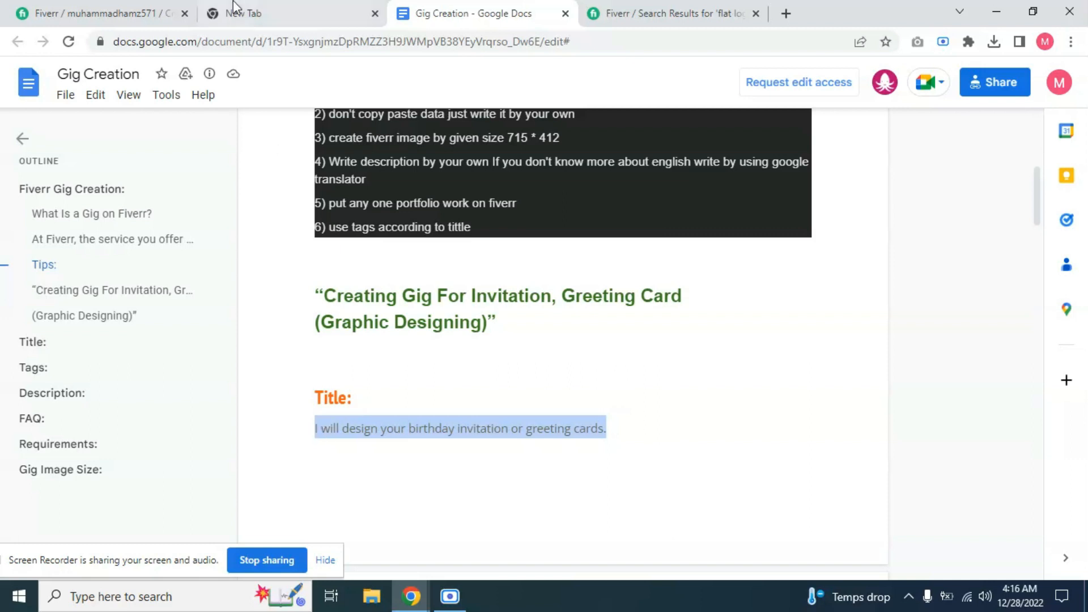
# Step: Close the Fiverr search results page and set the gig title to "I will design your birthday invitation or greeting cards", without duplicated words or a final period
pyautogui.click(702, 12)
pyautogui.click(76, 8)
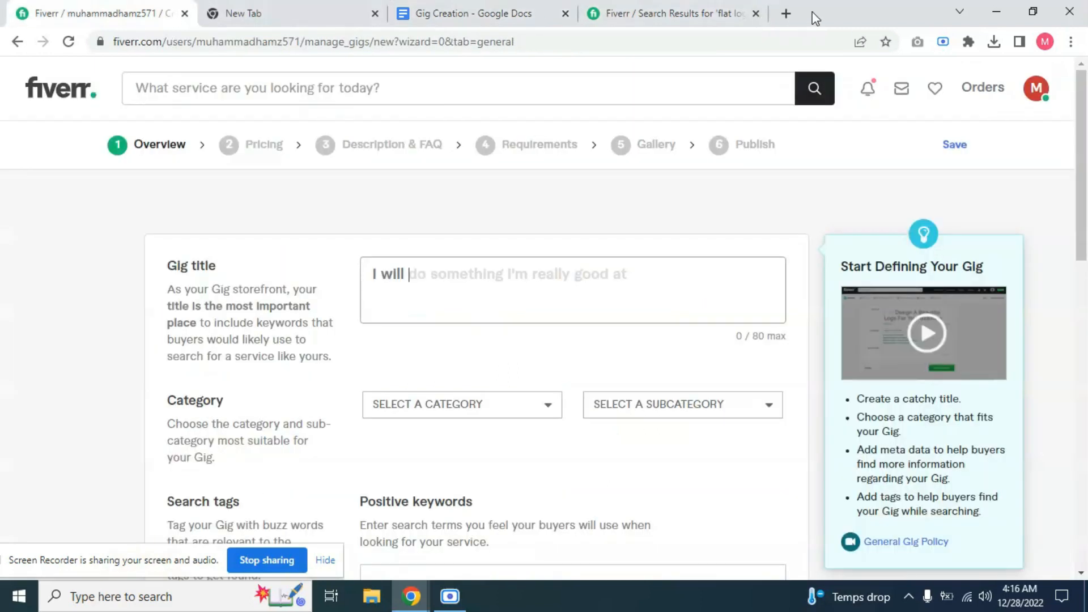
pyautogui.click(755, 13)
pyautogui.click(414, 274)
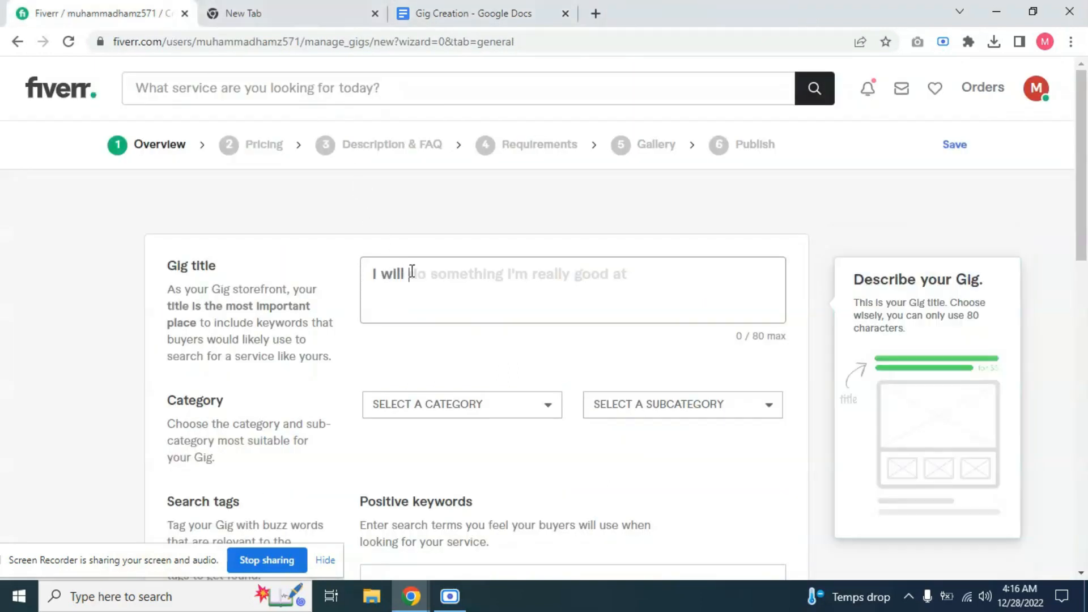
pyautogui.hotkey('ctrl', 'v')
pyautogui.moveTo(447, 281); pyautogui.dragTo(412, 276)
pyautogui.press('BackSpace')
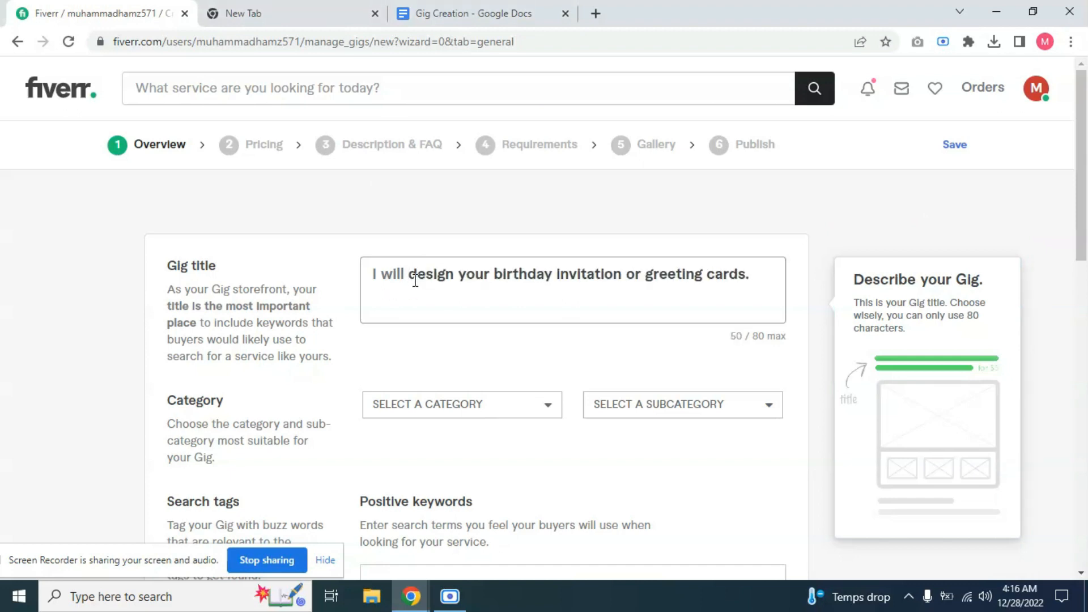
pyautogui.click(756, 277)
pyautogui.press('BackSpace')
pyautogui.moveTo(421, 338); pyautogui.dragTo(372, 347)
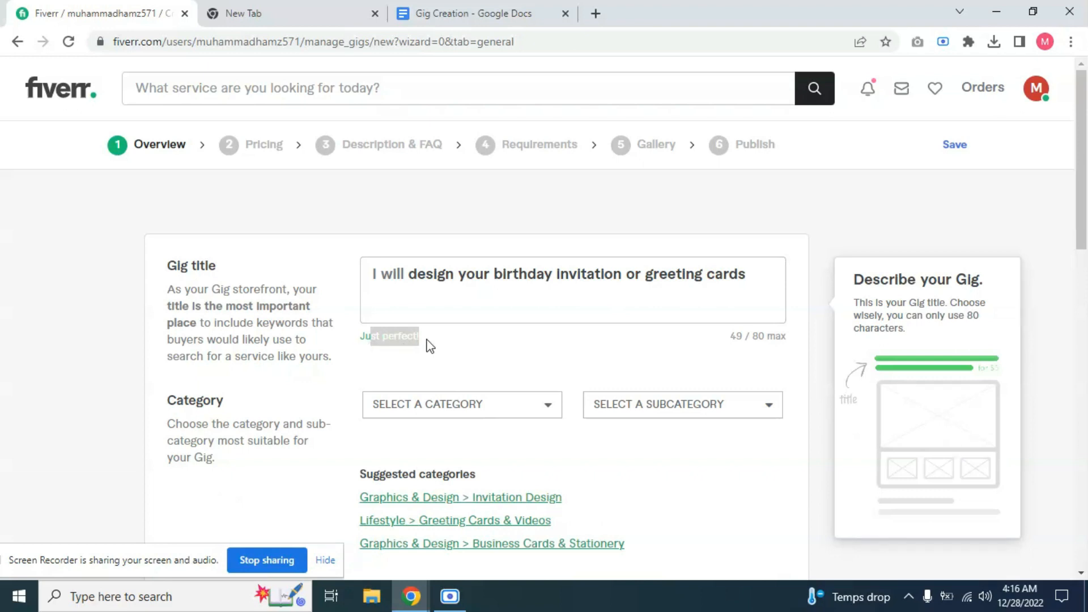
pyautogui.click(482, 367)
# Step: Set the gig category to Graphics & Design with the subcategory Invitation Design, and look over the suggested categories
pyautogui.scroll(-1, 50, 348)
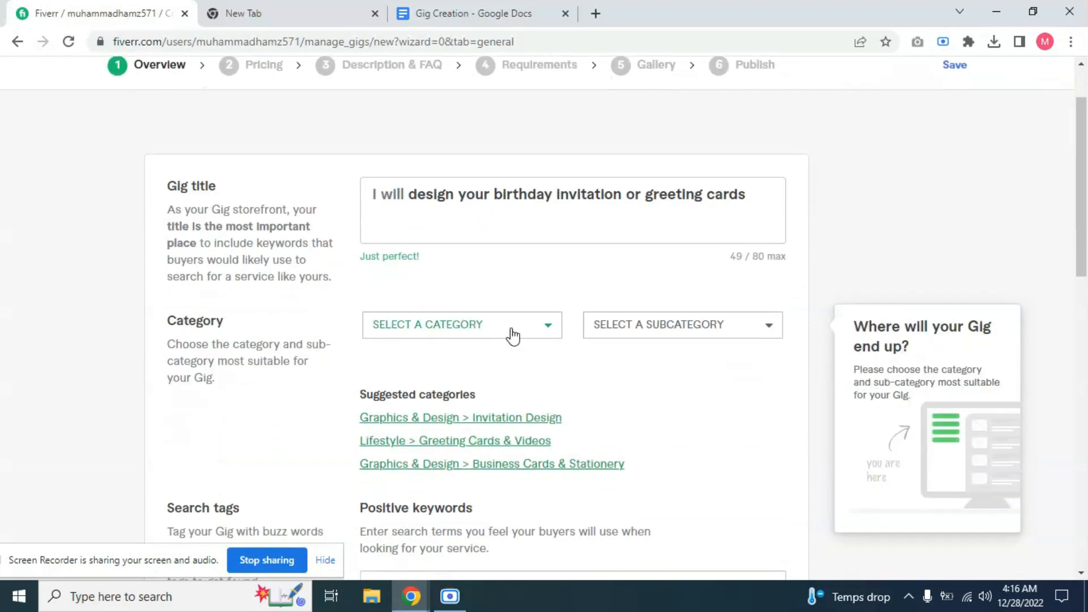
pyautogui.click(510, 331)
pyautogui.click(440, 332)
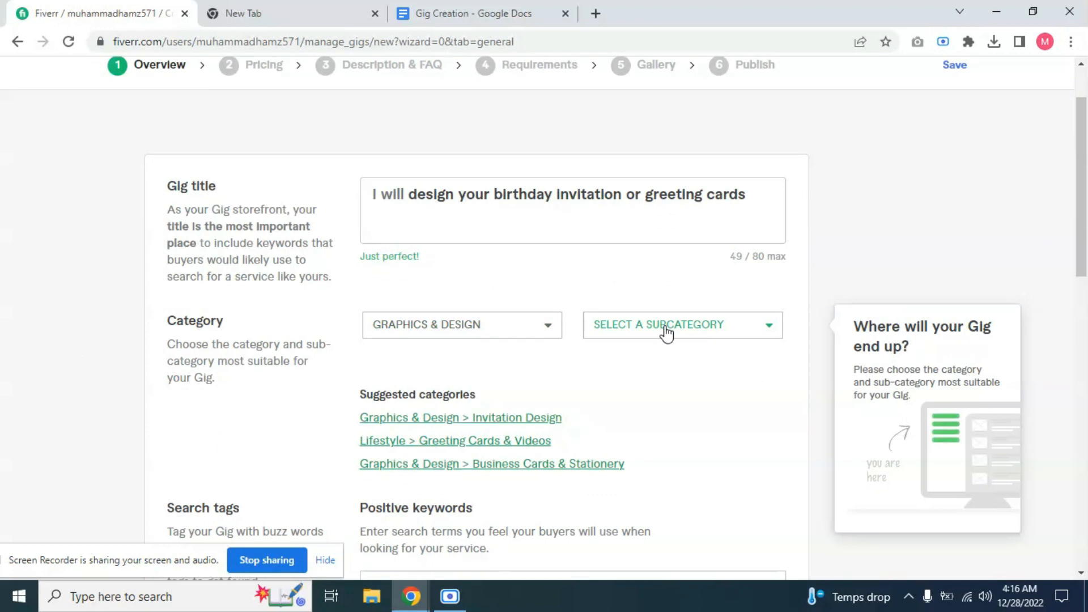
pyautogui.click(668, 327)
pyautogui.scroll(-1, 626, 390)
pyautogui.scroll(-15, 626, 390)
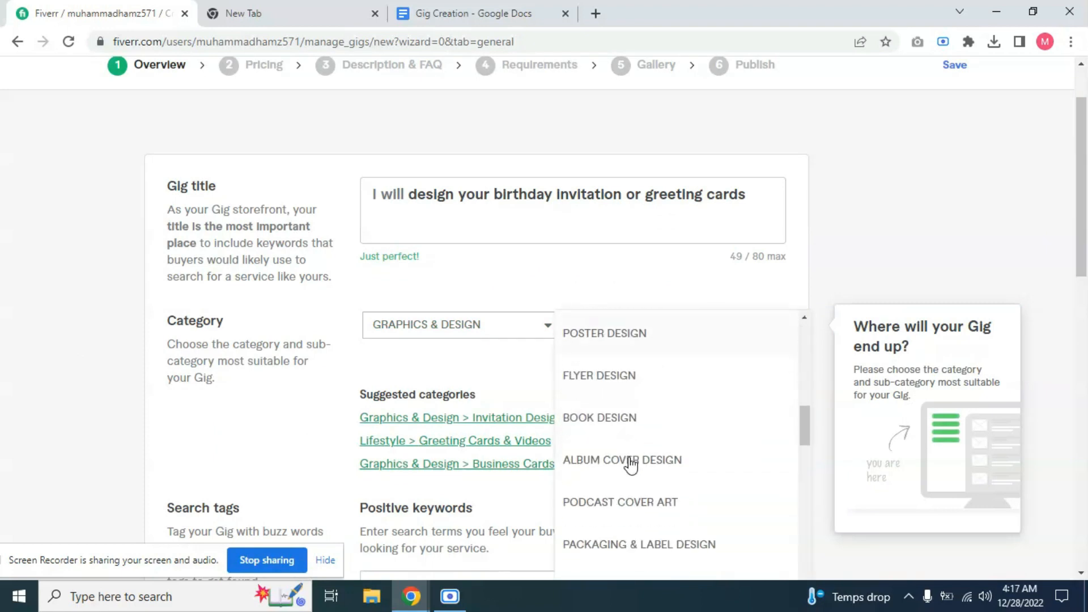
pyautogui.scroll(-2, 630, 468)
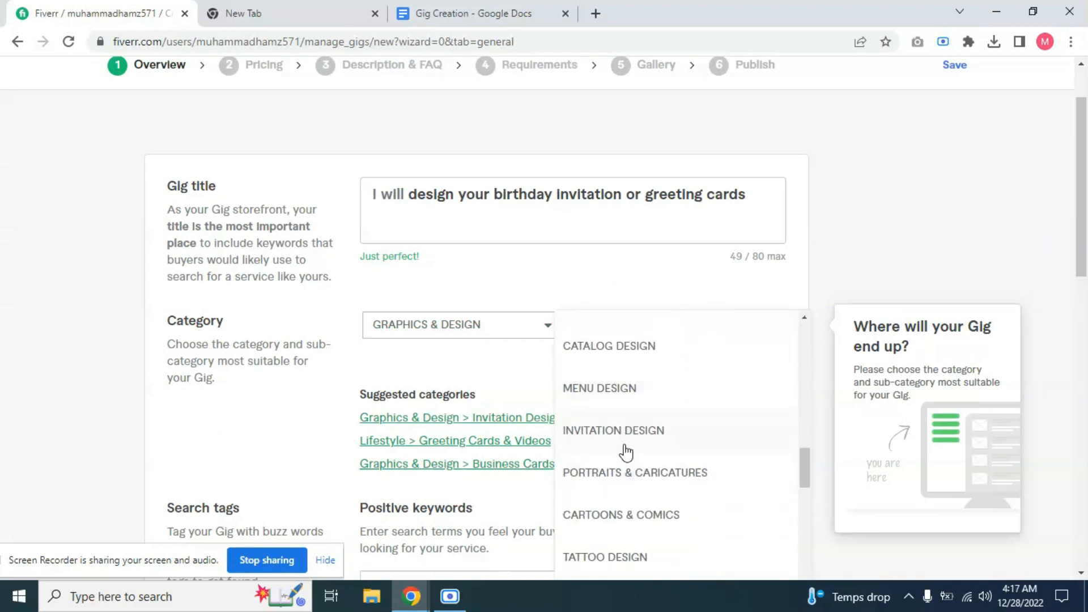
pyautogui.click(613, 435)
pyautogui.scroll(-1, 405, 371)
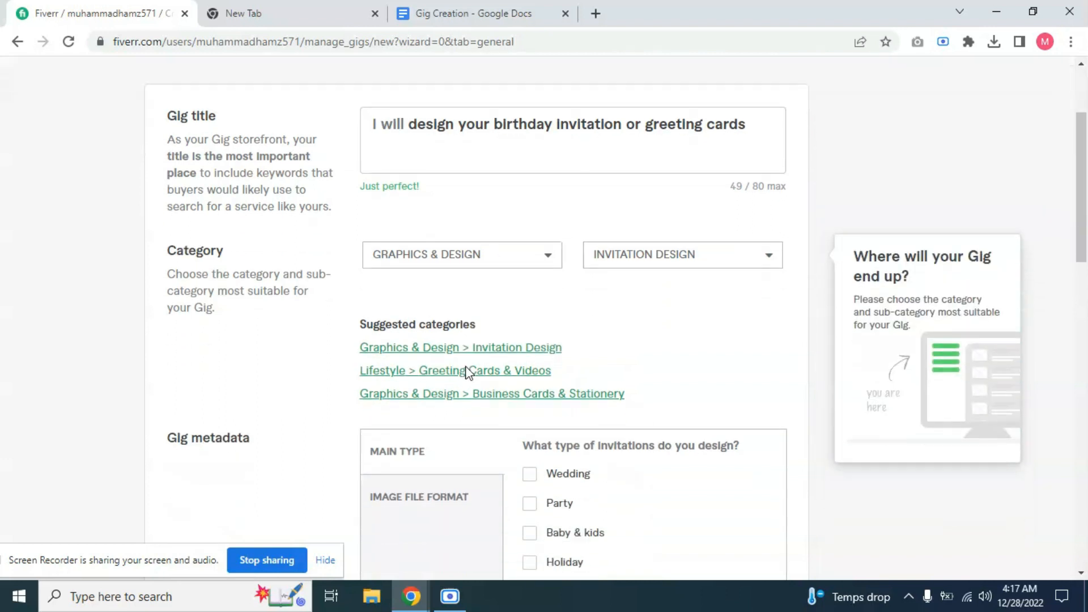
pyautogui.moveTo(363, 312); pyautogui.dragTo(649, 385)
pyautogui.click(675, 399)
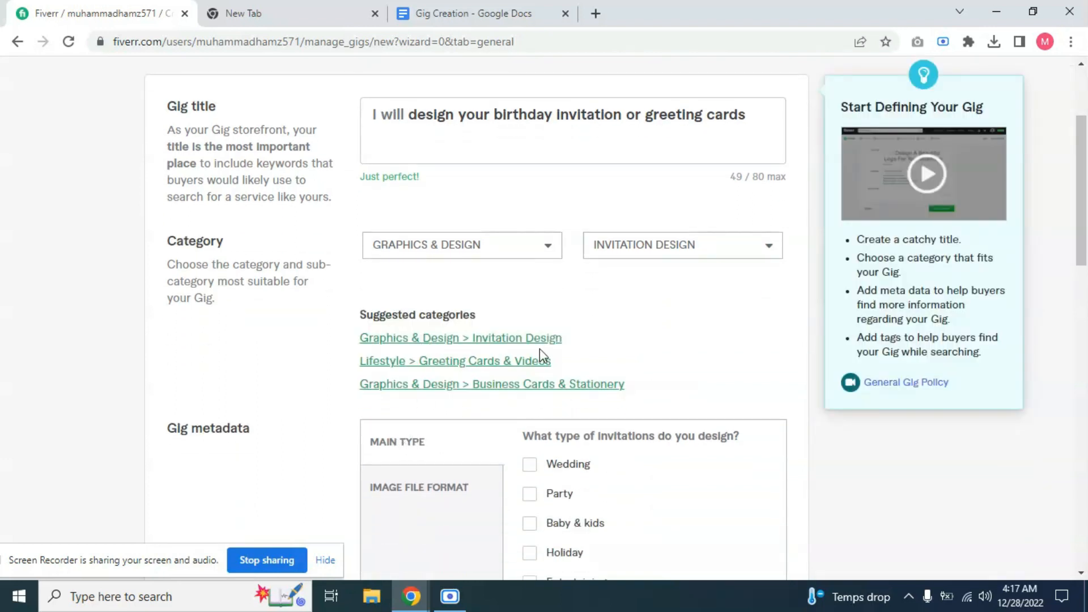
# Step: Select Wedding, Party, Baby & kids, Holiday, Entertaining and Birthday as the invitation types in the gig metadata, leaving Other unselected
pyautogui.scroll(-1, 287, 329)
pyautogui.scroll(-1, 578, 374)
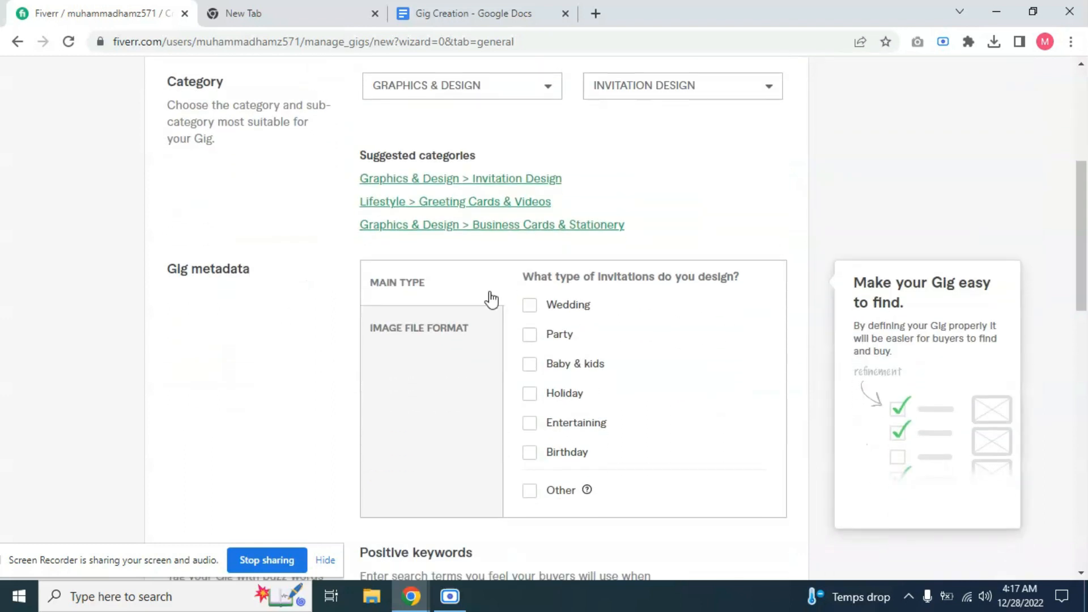
pyautogui.click(528, 307)
pyautogui.click(530, 336)
pyautogui.click(530, 365)
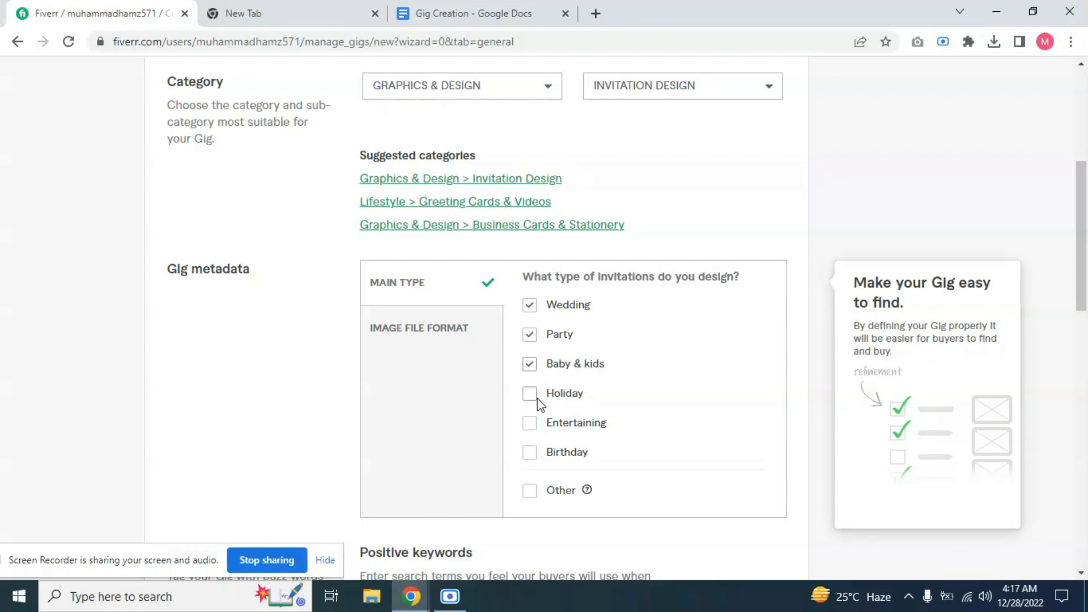
pyautogui.click(530, 424)
pyautogui.click(530, 453)
pyautogui.scroll(-2, 554, 437)
pyautogui.click(530, 333)
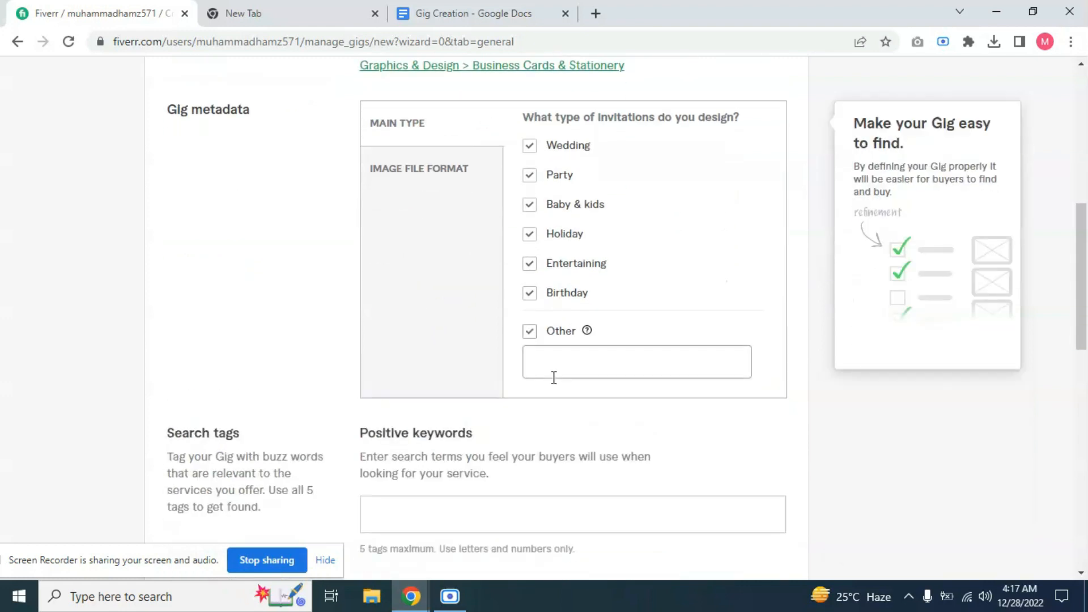
pyautogui.click(532, 338)
pyautogui.scroll(-1, 570, 381)
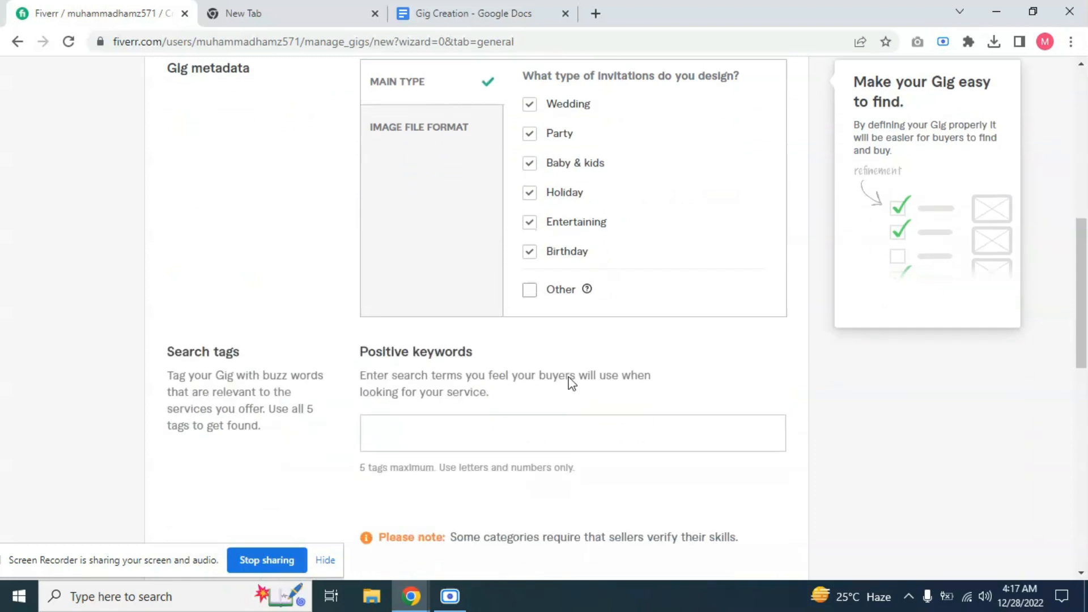
# Step: Add the suggested "birthday card" as the first positive keyword in the gig's search tags
pyautogui.click(419, 403)
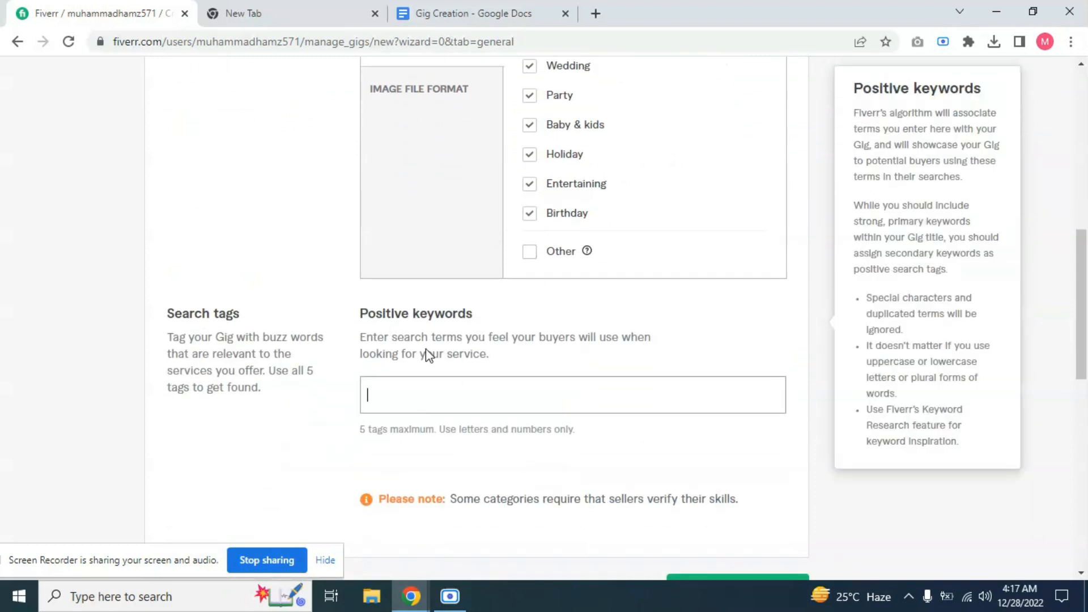
pyautogui.write('Blrth')
pyautogui.press('BackSpace')
pyautogui.press('BackSpace')
pyautogui.press('BackSpace')
pyautogui.press('BackSpace')
pyautogui.press('BackSpace')
pyautogui.write('bir')
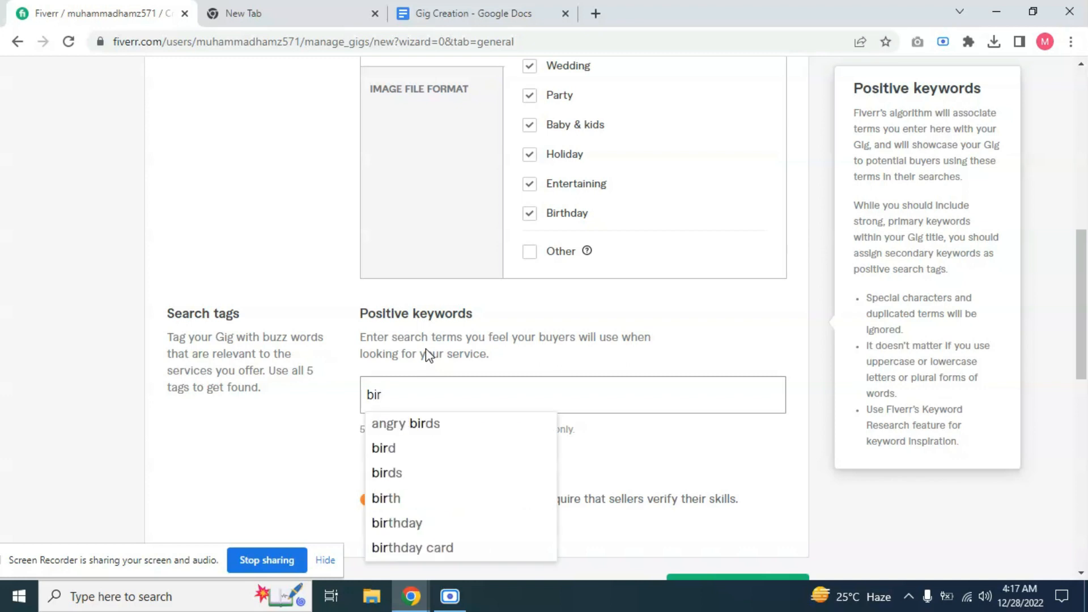
pyautogui.write('th')
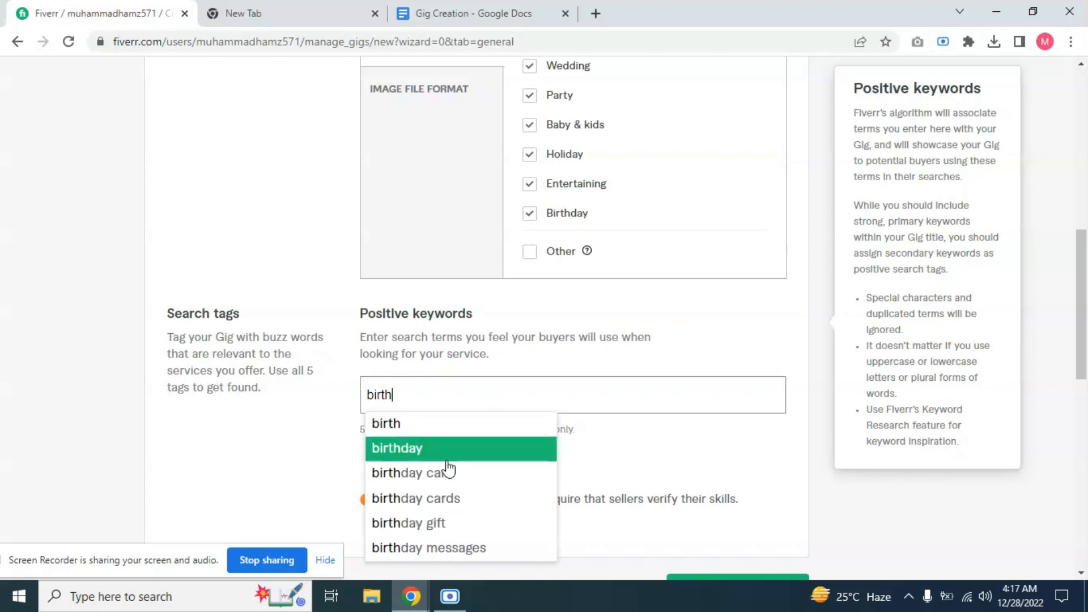
pyautogui.click(431, 474)
# Step: Look up the sample tags in the Gig Creation document and add "party invitation" to the Fiverr gig's positive keywords
pyautogui.click(442, 13)
pyautogui.scroll(-6, 443, 265)
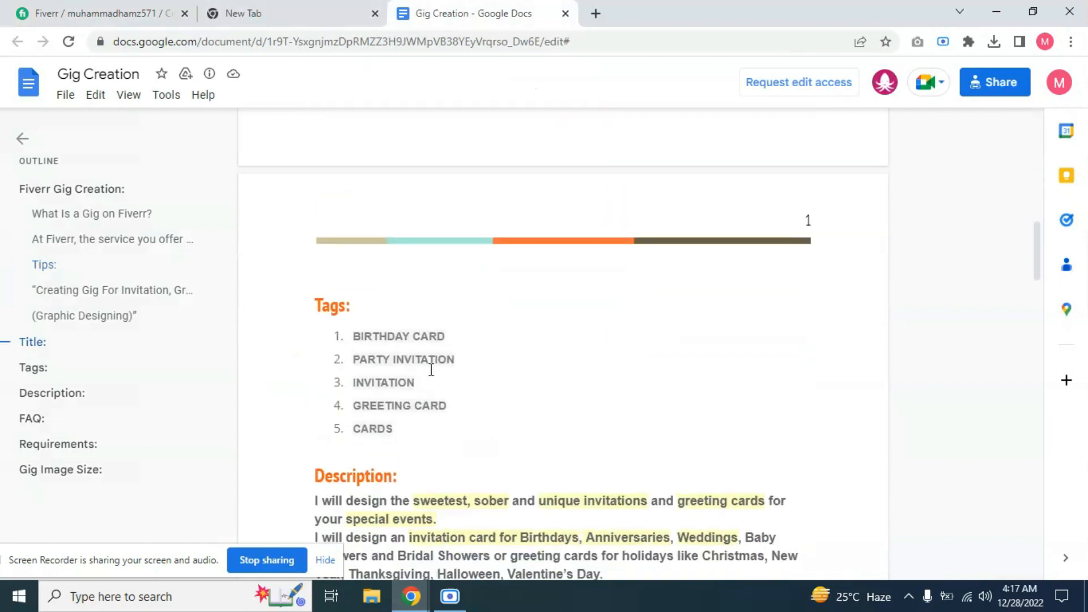
pyautogui.click(154, 8)
pyautogui.write('party')
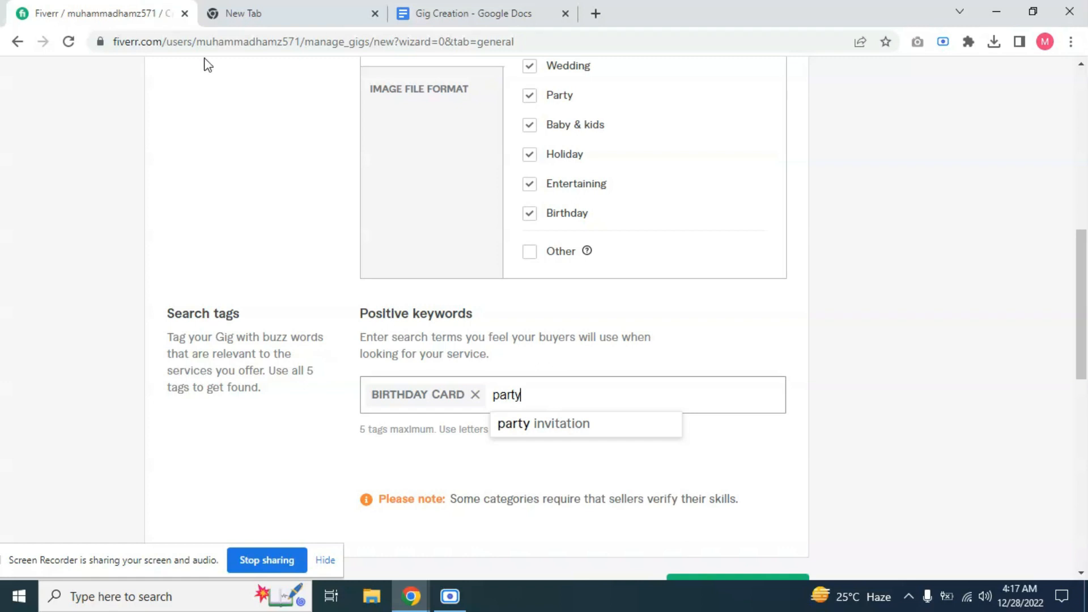
pyautogui.click(553, 423)
# Step: Check the third sample tag in the Gig Creation document and add "invitation" to the Fiverr gig's positive keywords
pyautogui.click(476, 8)
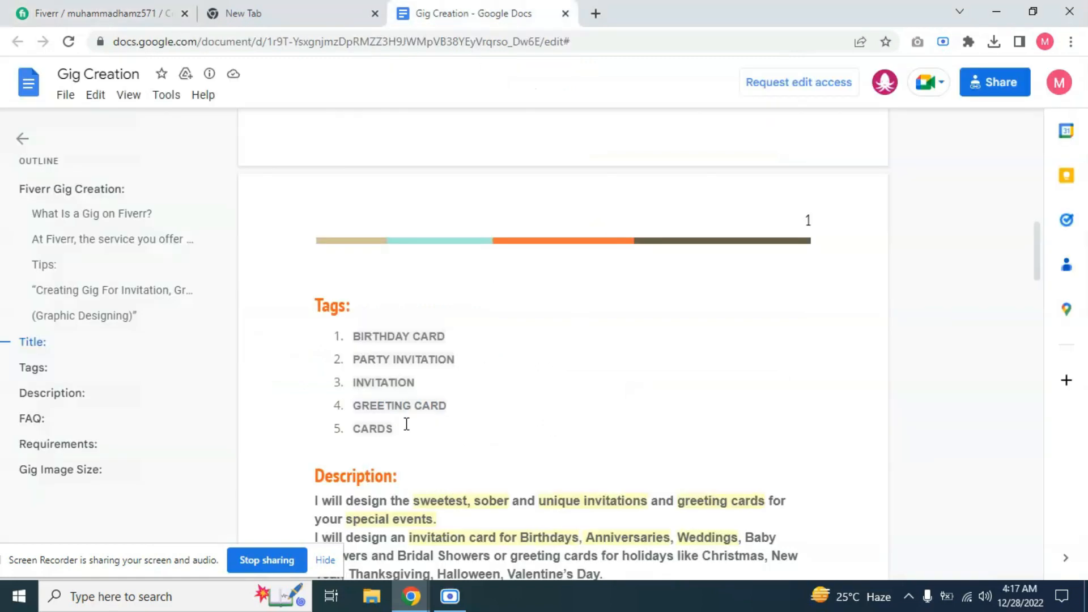
pyautogui.moveTo(425, 381); pyautogui.dragTo(381, 382)
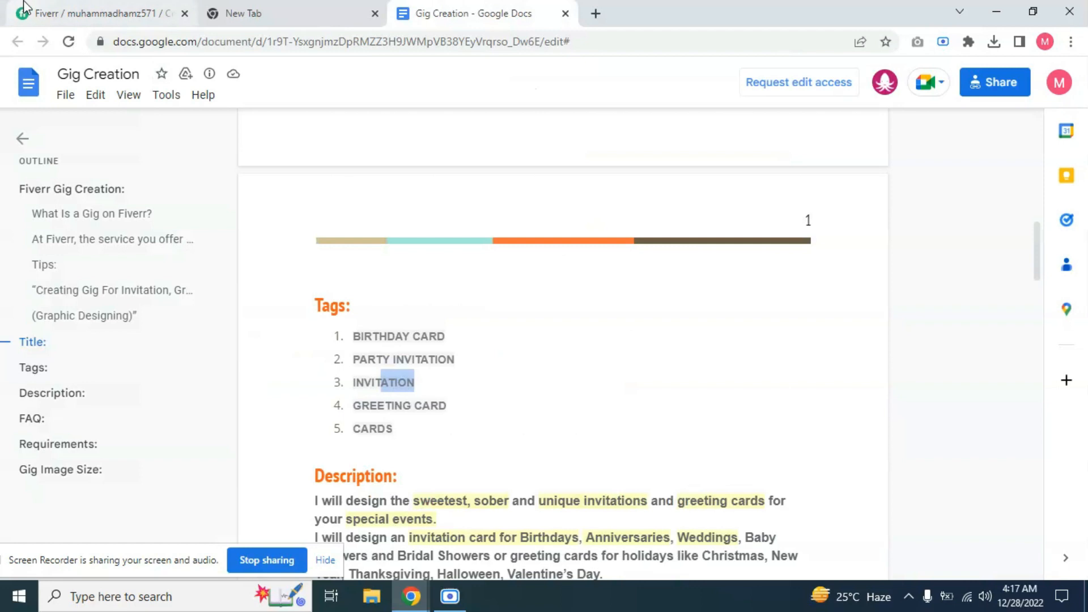
pyautogui.click(97, 13)
pyautogui.write('inc')
pyautogui.press('BackSpace')
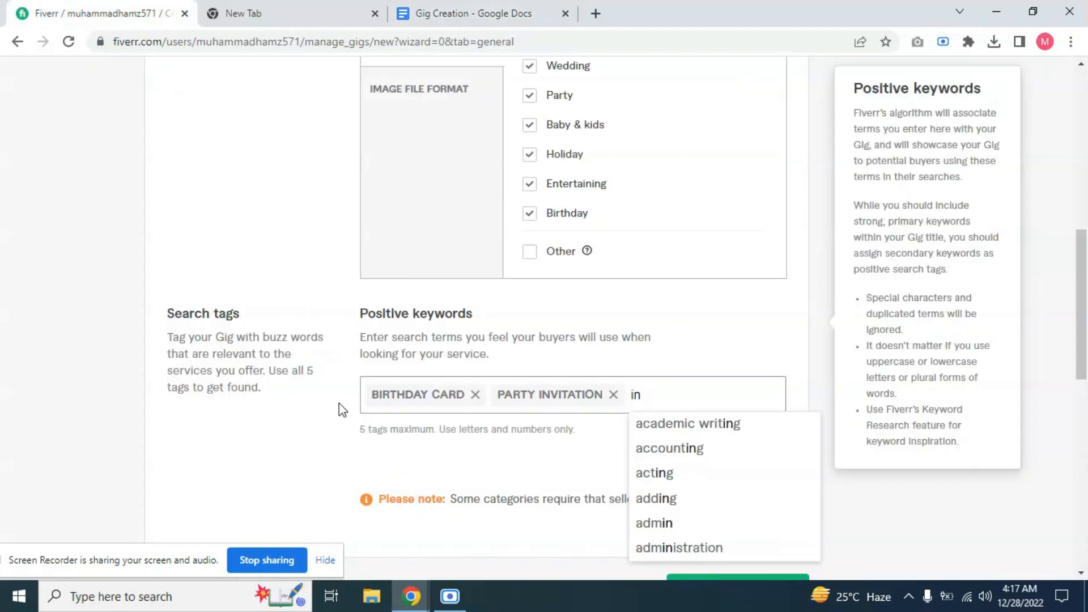
pyautogui.write('vi')
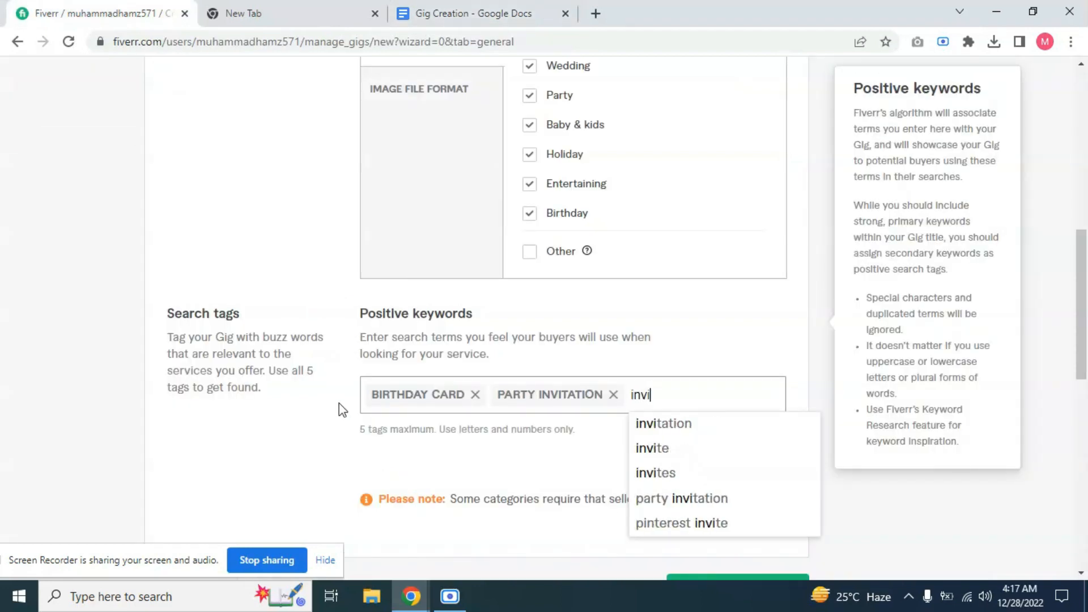
pyautogui.click(662, 430)
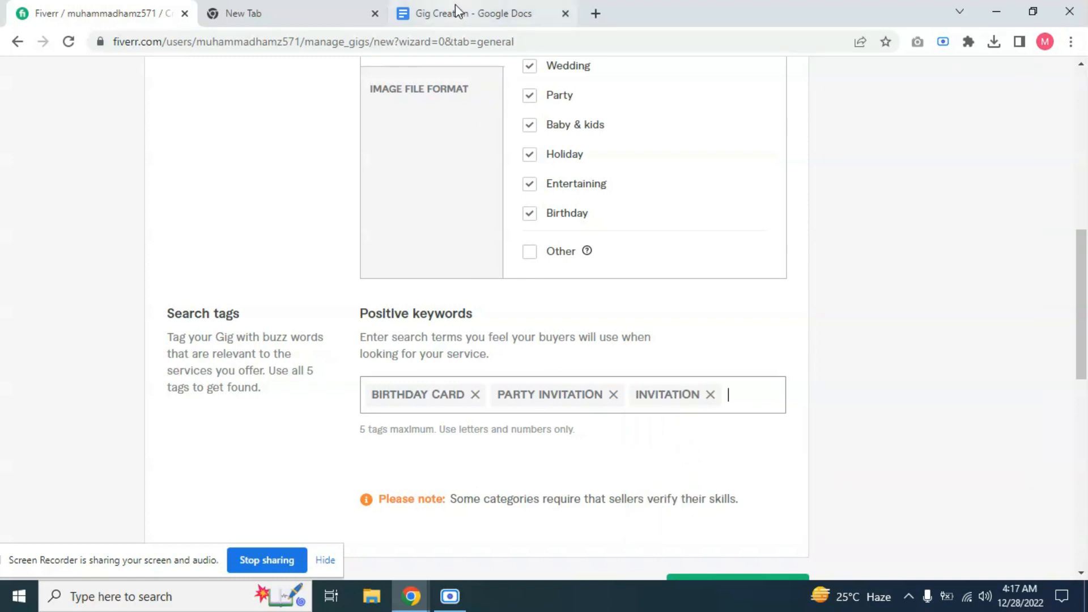
# Step: Check the fourth sample tag in the Gig Creation document and add "greeting card" to the Fiverr gig's positive keywords
pyautogui.click(454, 7)
pyautogui.click(454, 405)
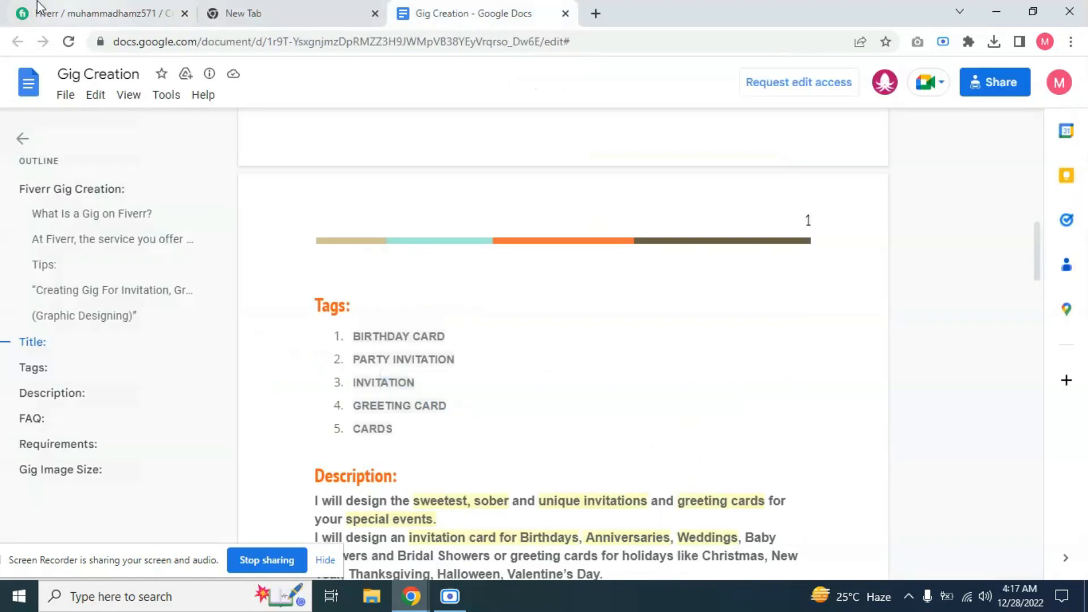
pyautogui.click(31, 8)
pyautogui.write('greeting')
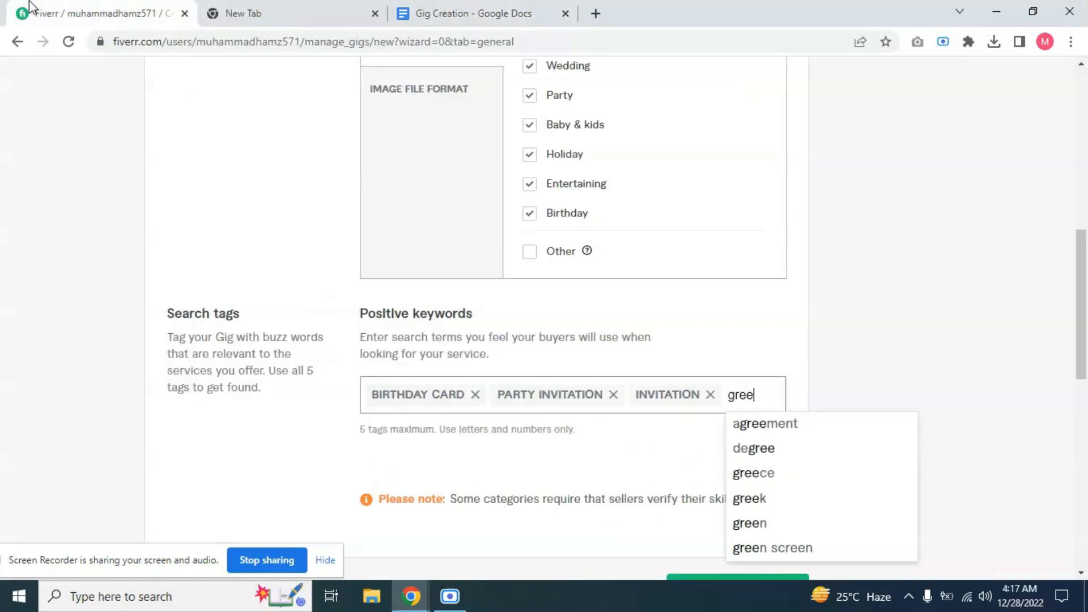
pyautogui.press('Down')
pyautogui.press('Down')
pyautogui.press('Return')
# Step: Check the last sample tag in the Gig Creation document and add "card" as the Fiverr gig's fifth positive keyword
pyautogui.click(426, 12)
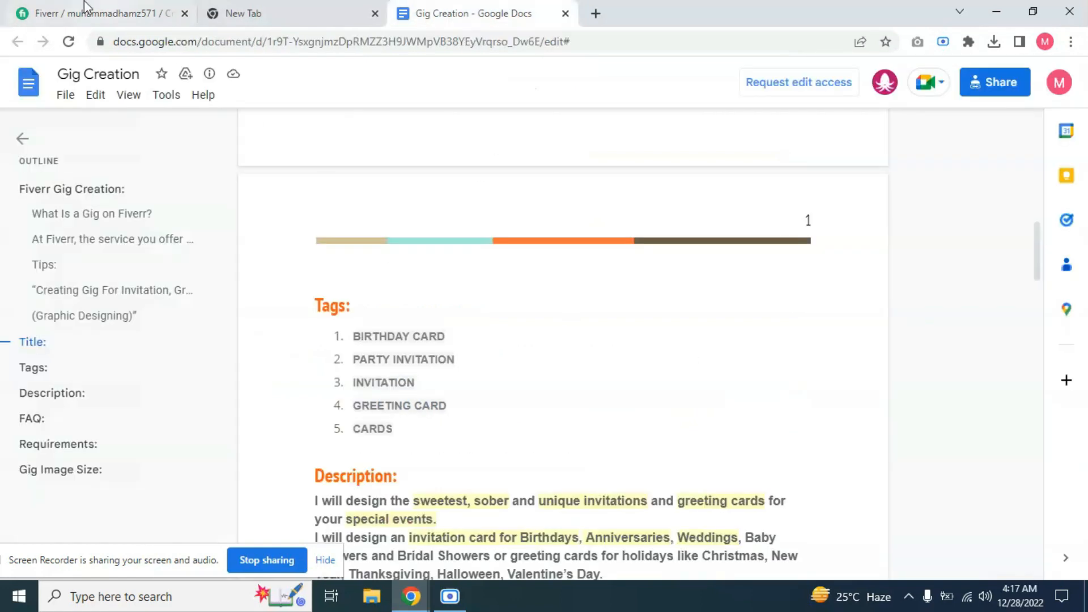
pyautogui.click(50, 7)
pyautogui.write('catd')
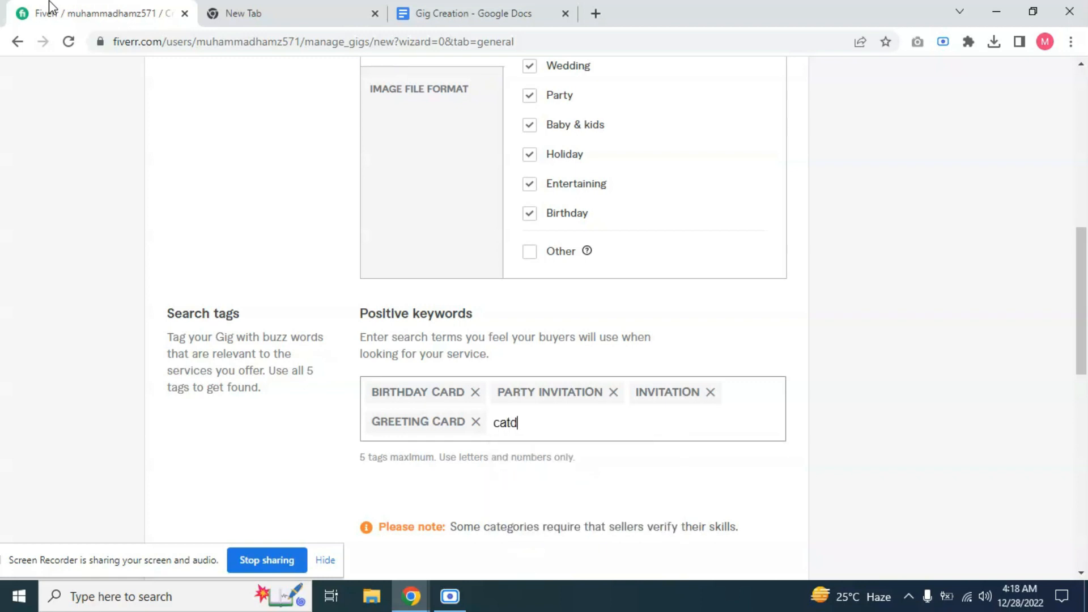
pyautogui.press('BackSpace')
pyautogui.press('BackSpace')
pyautogui.write('rd')
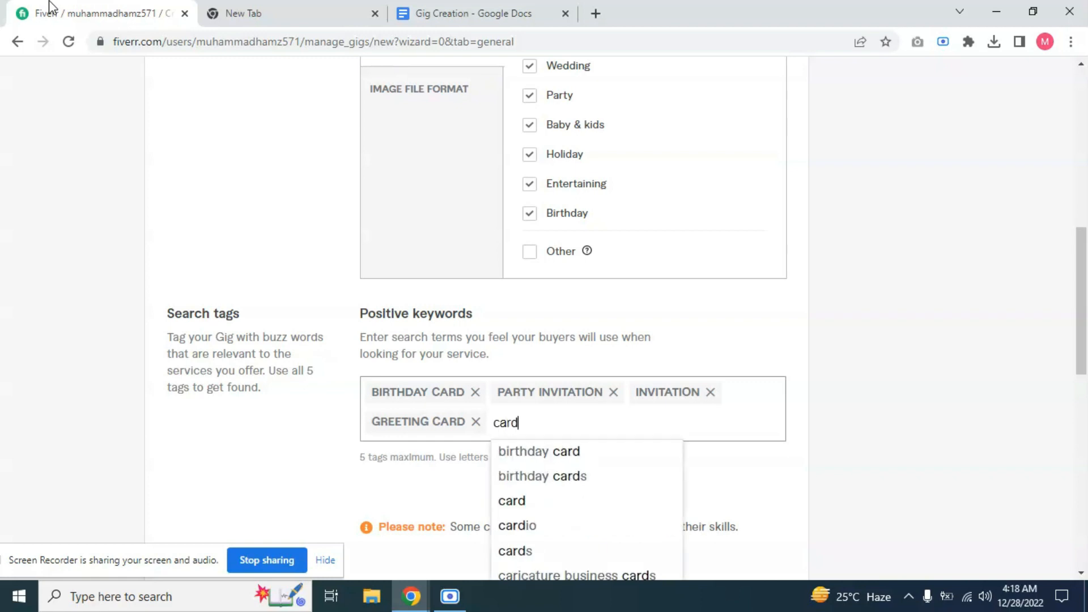
pyautogui.click(506, 504)
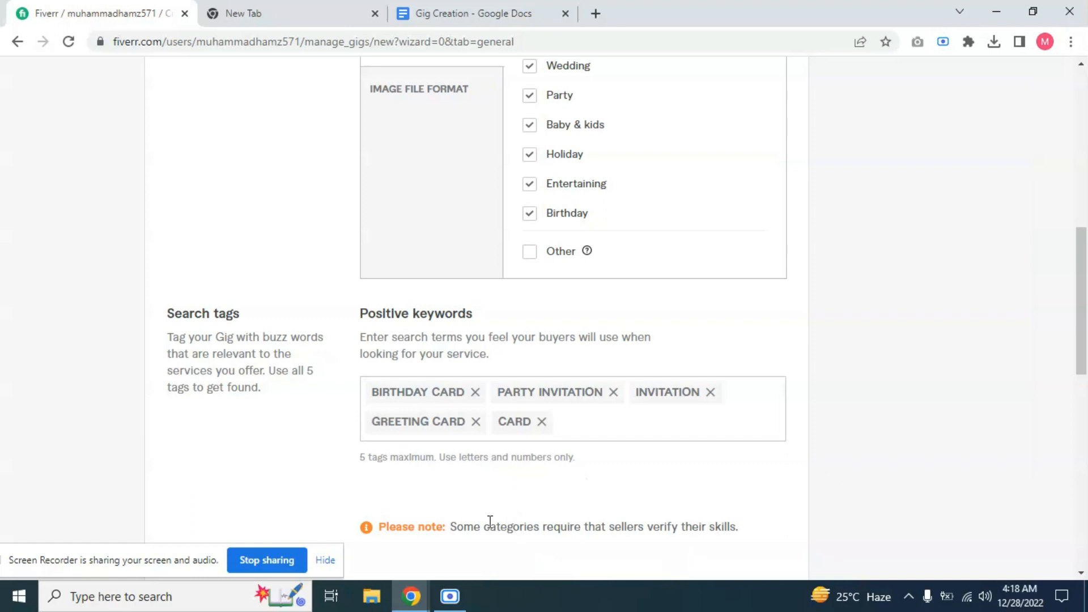
# Step: Review the five sample tags in the Gig Creation document, and skim its tips, FAQ, requirements and image size sections
pyautogui.click(431, 12)
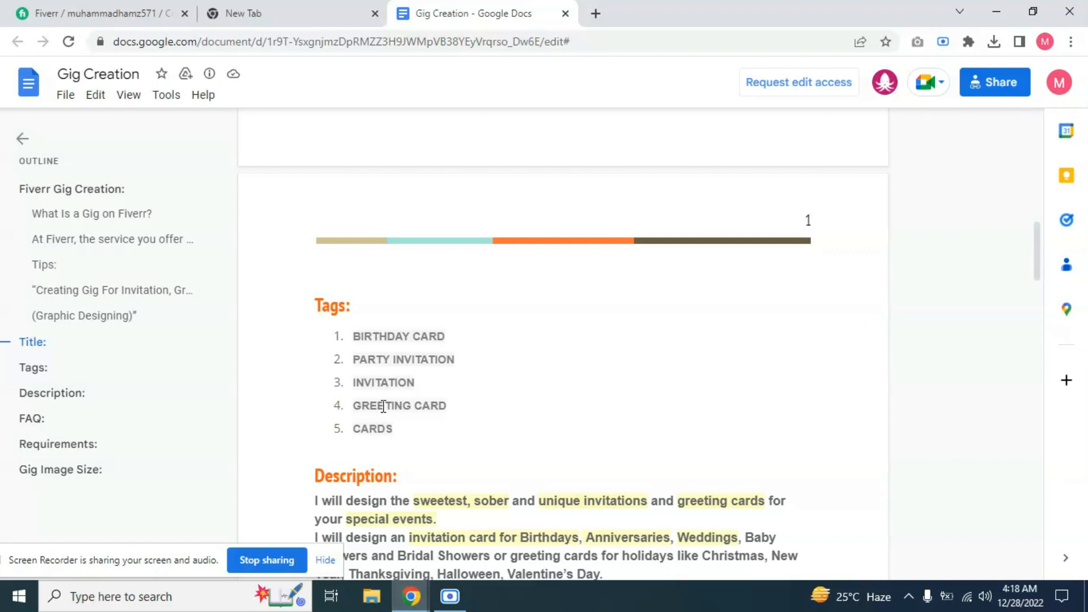
pyautogui.moveTo(356, 405); pyautogui.dragTo(412, 405)
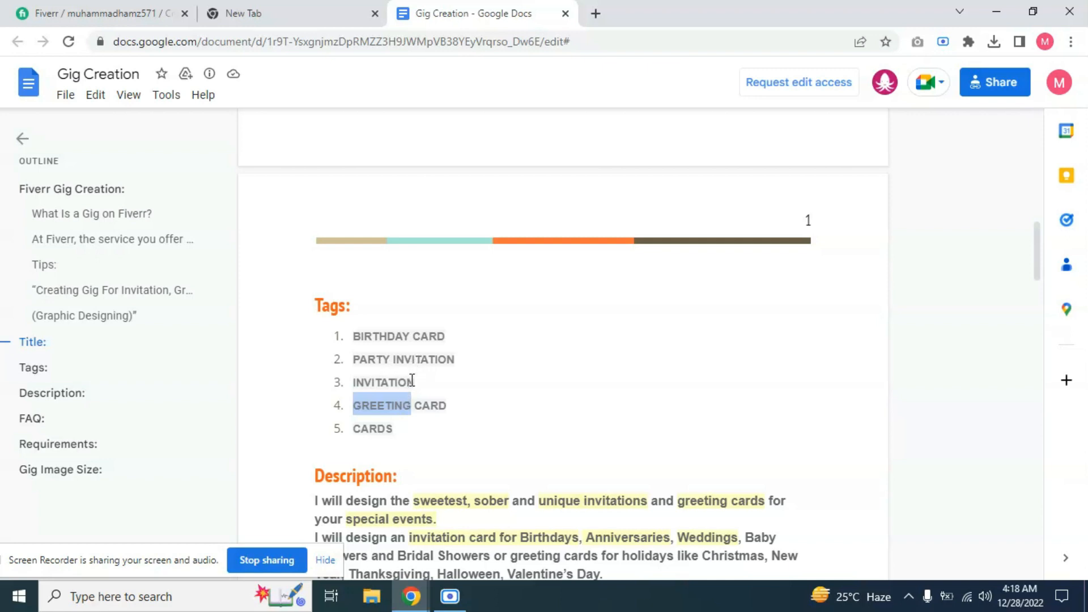
pyautogui.doubleClick(412, 382)
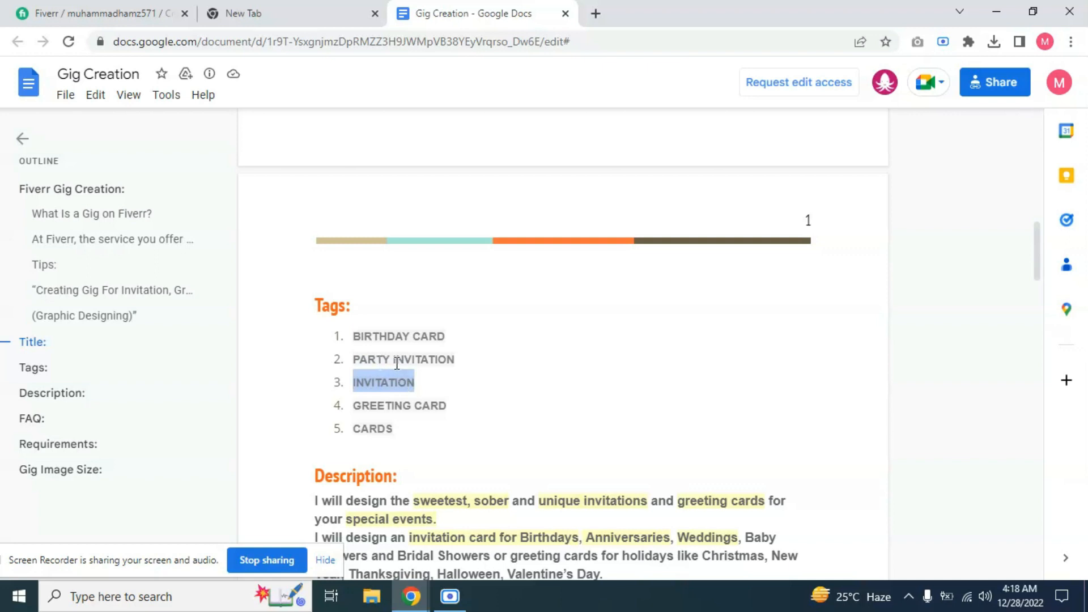
pyautogui.click(406, 427)
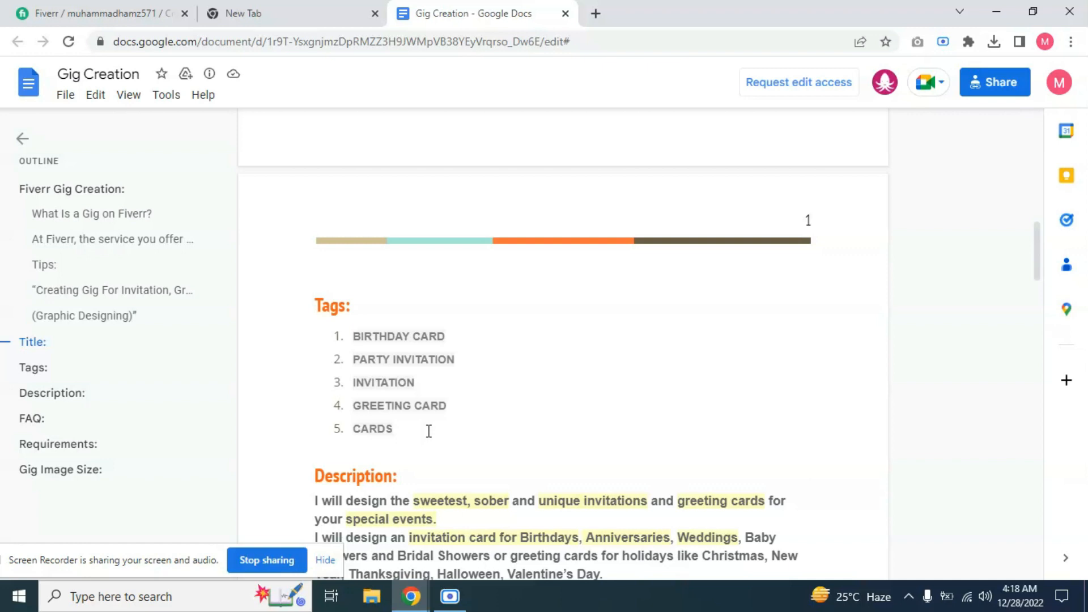
pyautogui.moveTo(418, 430); pyautogui.dragTo(354, 344)
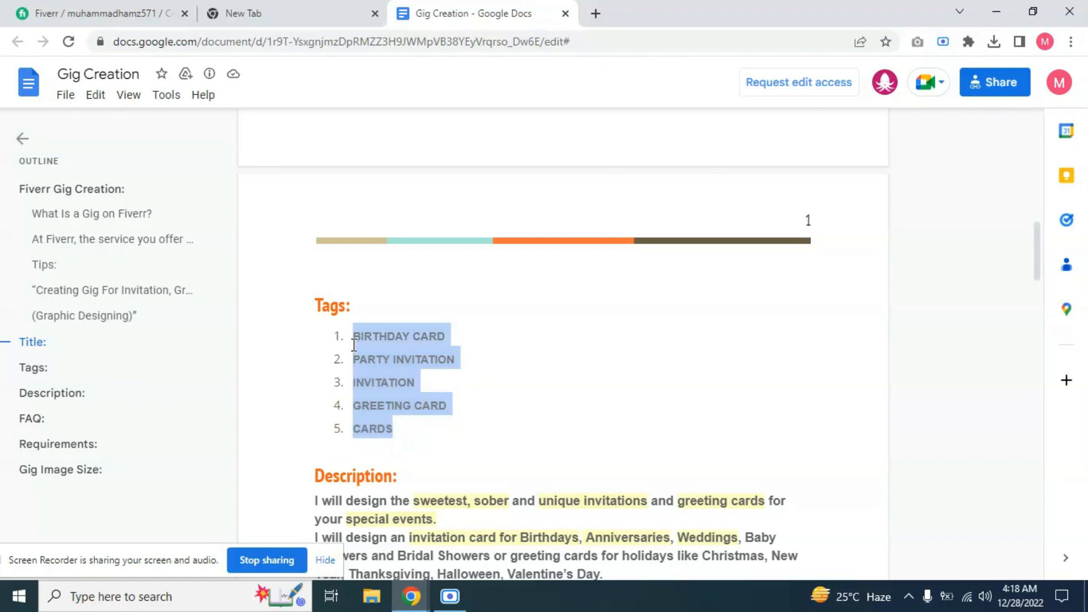
pyautogui.click(877, 93)
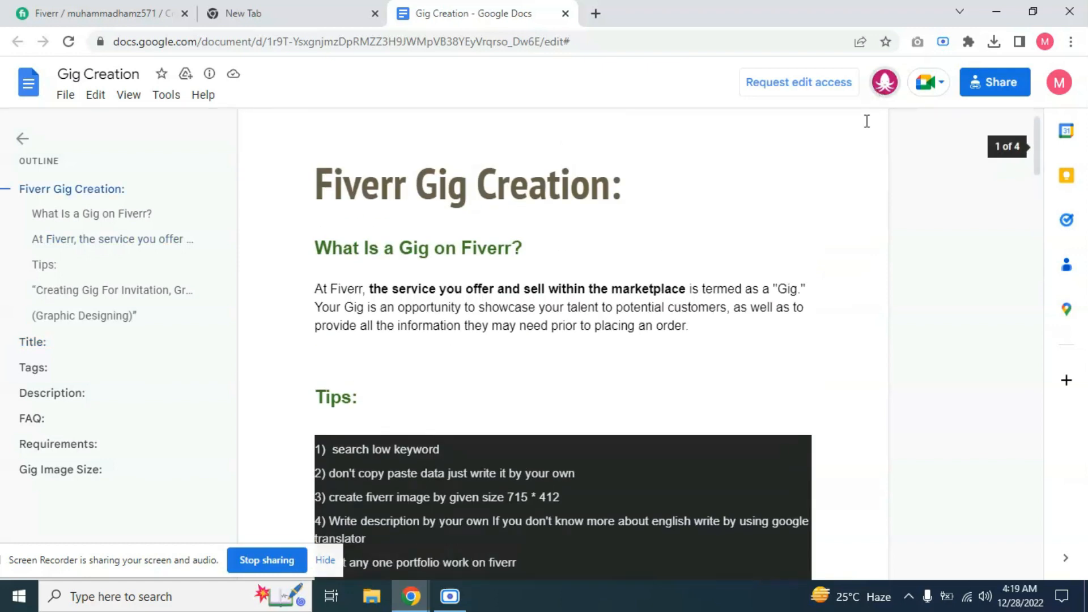
pyautogui.scroll(-15, 801, 267)
pyautogui.scroll(-10, 521, 258)
pyautogui.scroll(5, 462, 329)
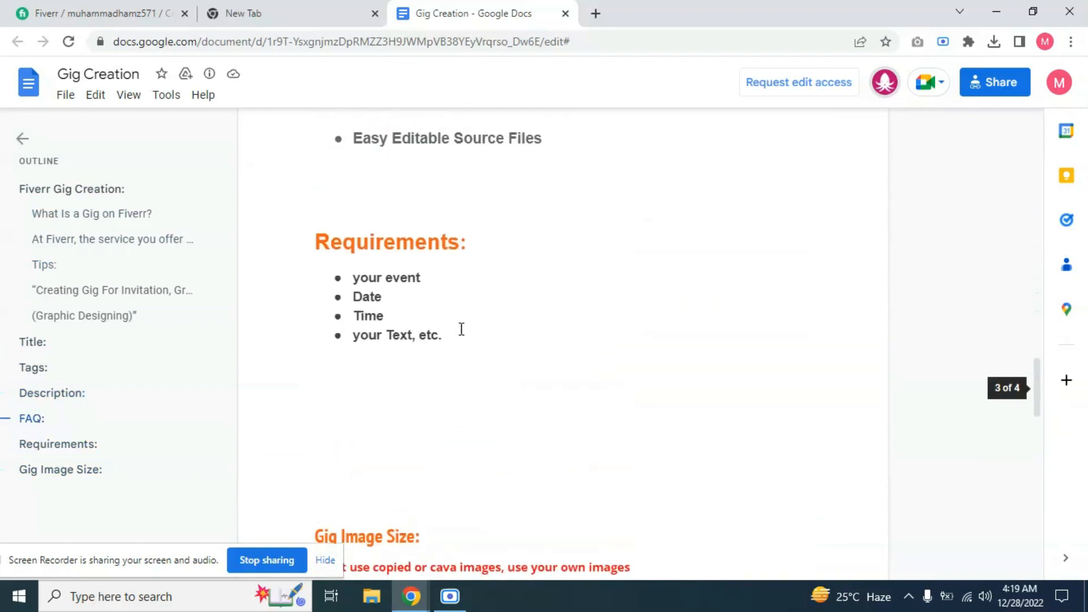
pyautogui.scroll(5, 461, 330)
pyautogui.scroll(-4, 461, 329)
# Step: Return to the Fiverr gig form, save the overview to continue to Scope & Pricing, and dismiss the stock media tip
pyautogui.click(96, 13)
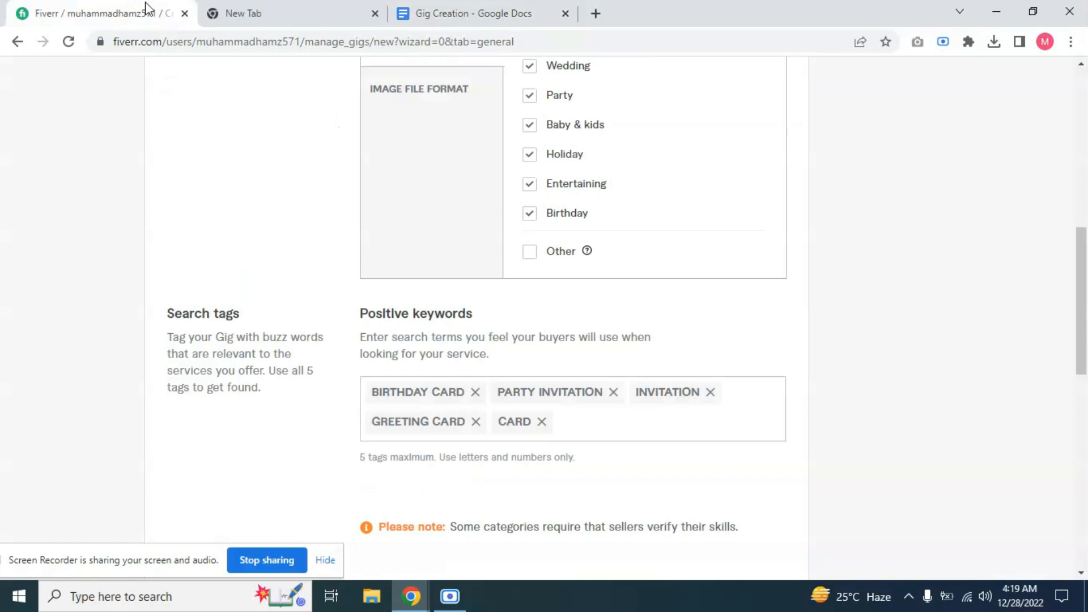
pyautogui.scroll(-4, 557, 379)
pyautogui.scroll(3, 635, 267)
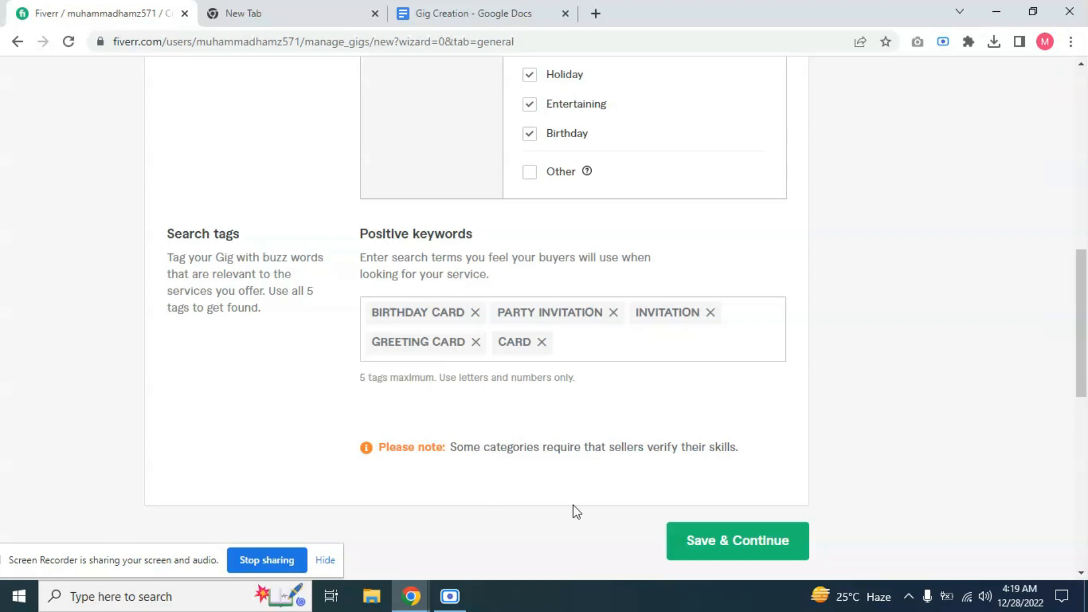
pyautogui.click(792, 553)
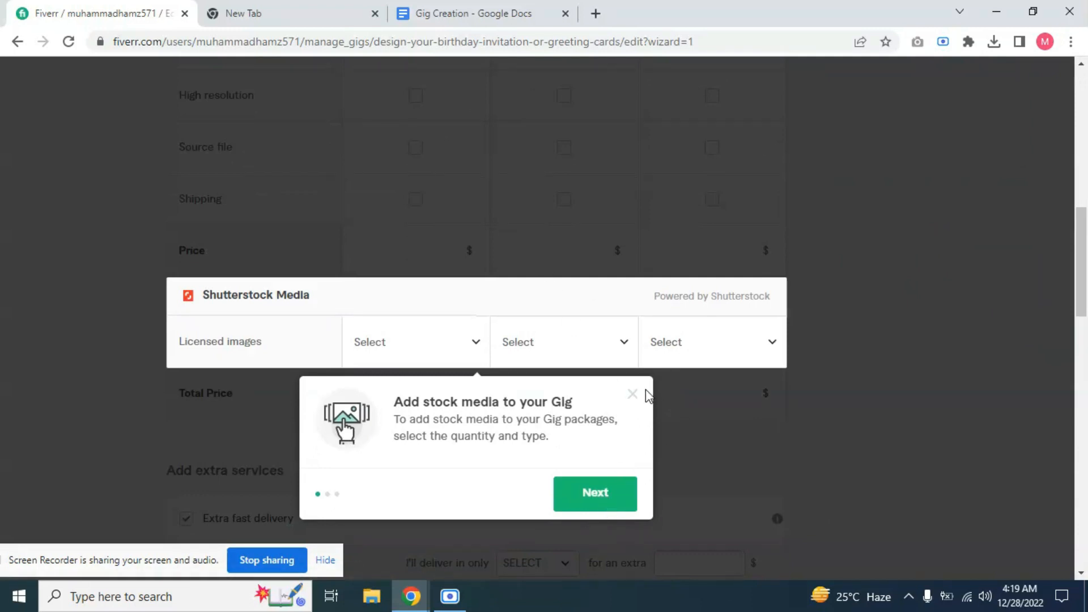
pyautogui.click(634, 403)
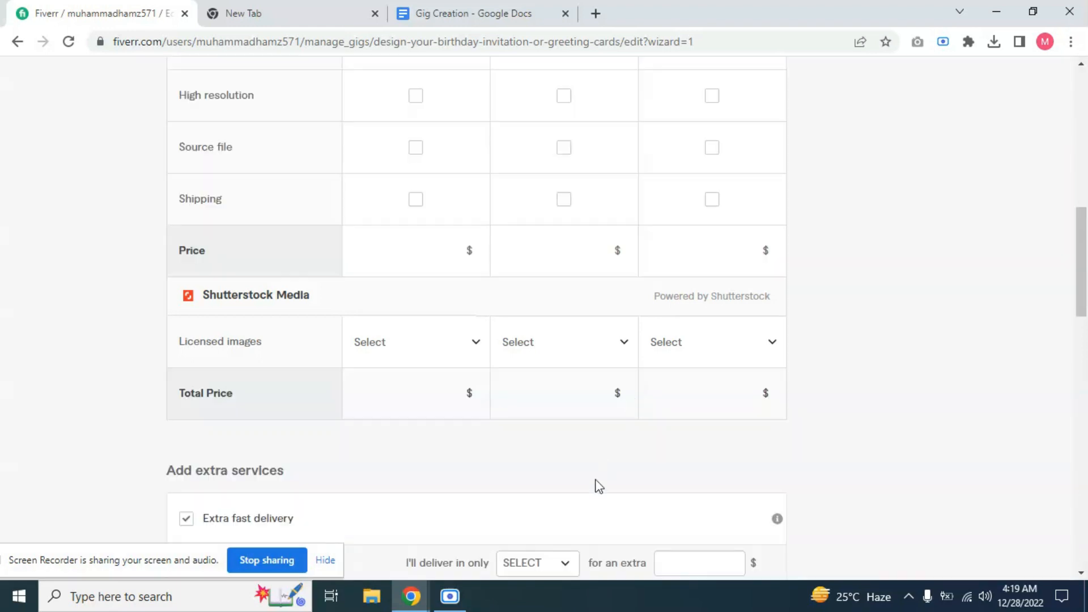
# Step: Name the Basic package "Cold", the Standard package "Warm" and the Premium package "Hot"
pyautogui.scroll(7, 369, 323)
pyautogui.click(361, 190)
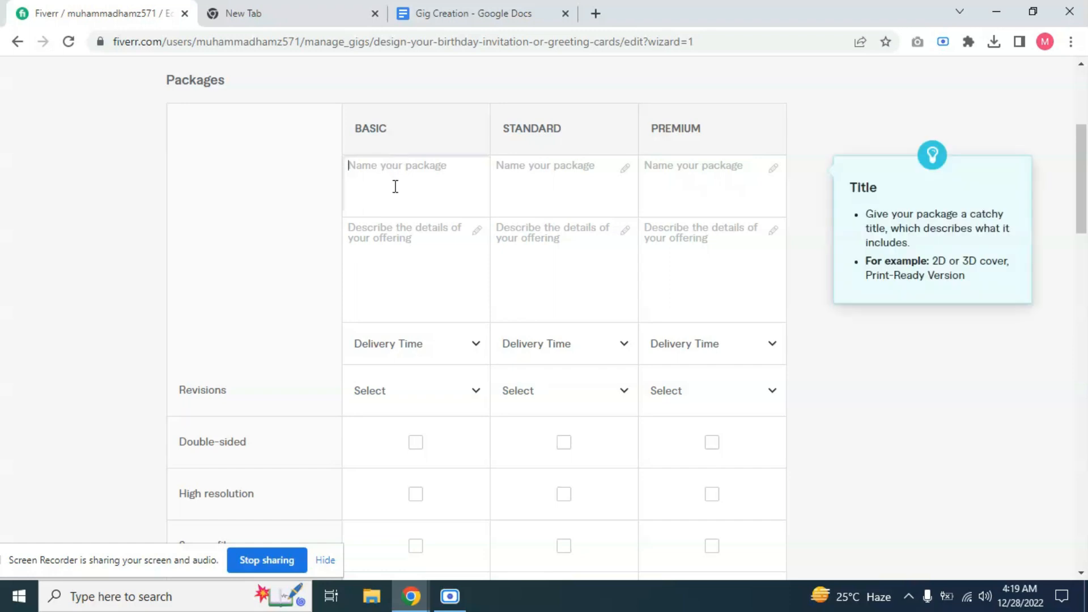
pyautogui.scroll(2, 405, 195)
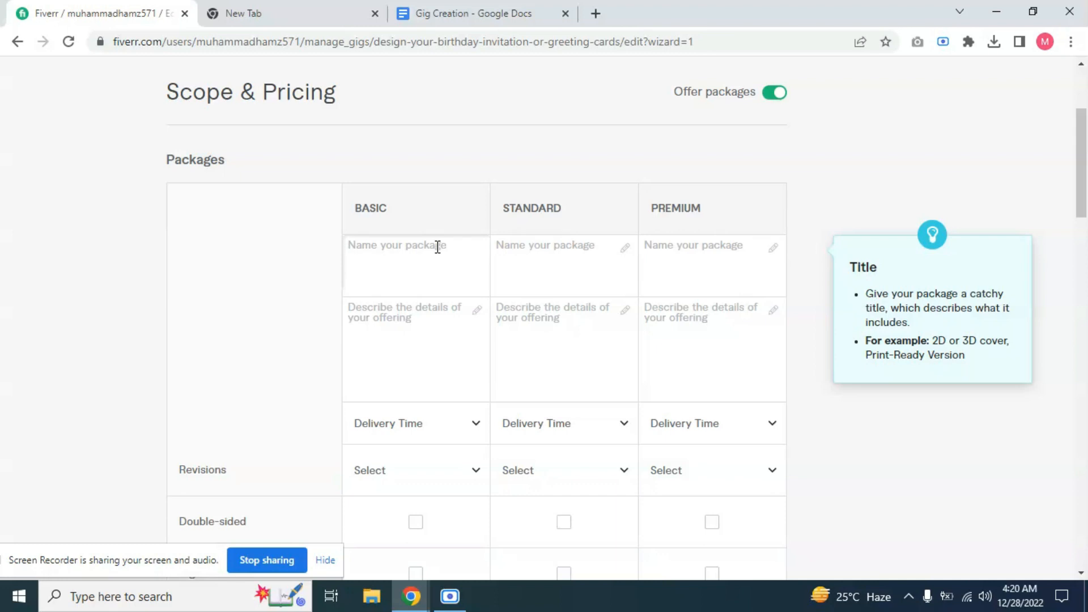
pyautogui.write('Cold')
pyautogui.click(721, 253)
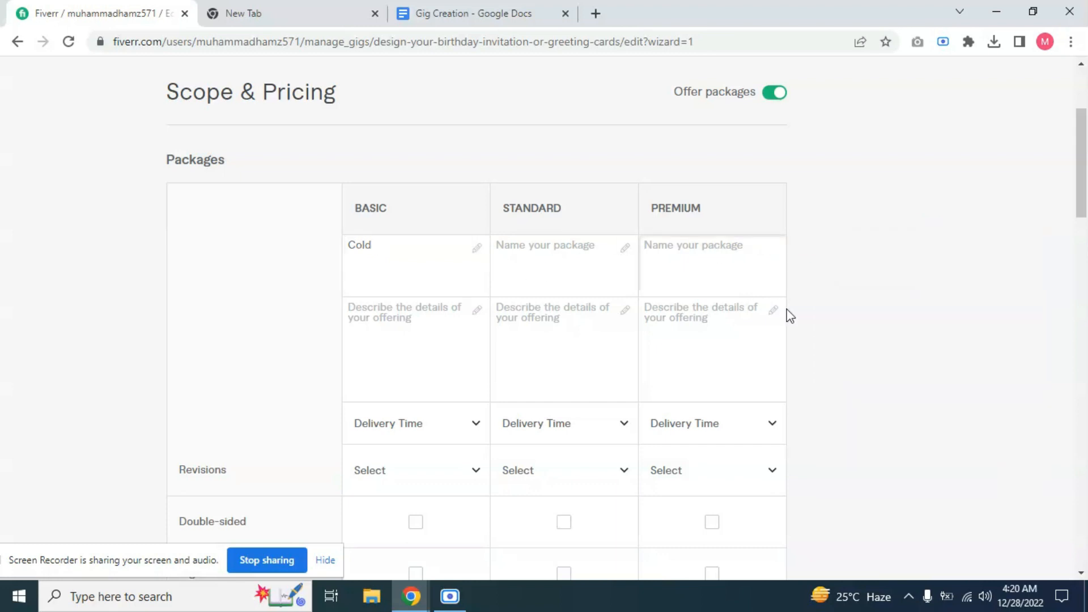
pyautogui.click(524, 273)
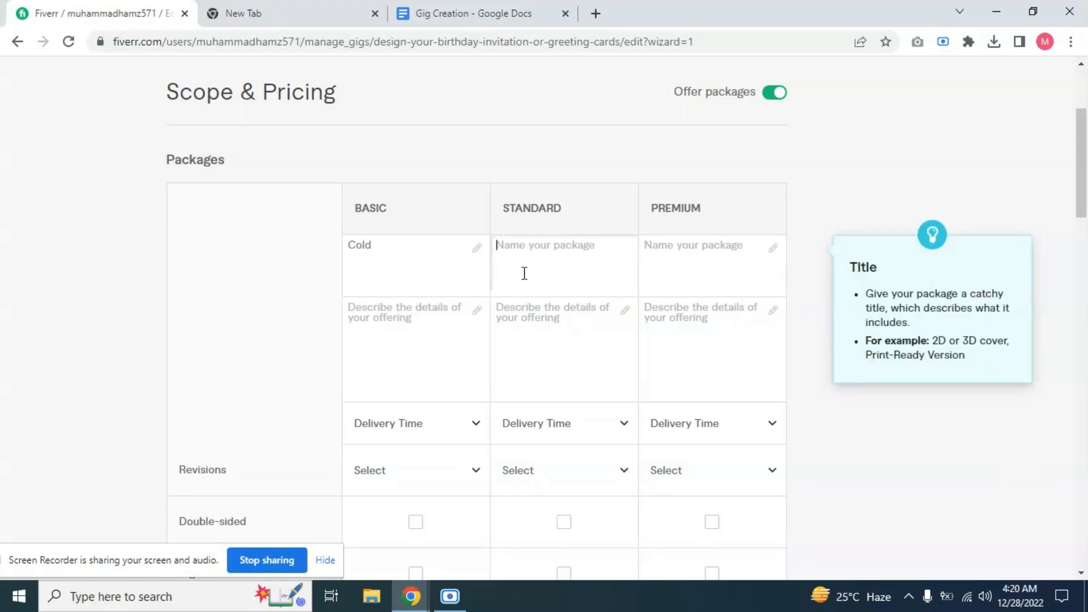
pyautogui.write('Warm')
pyautogui.click(726, 266)
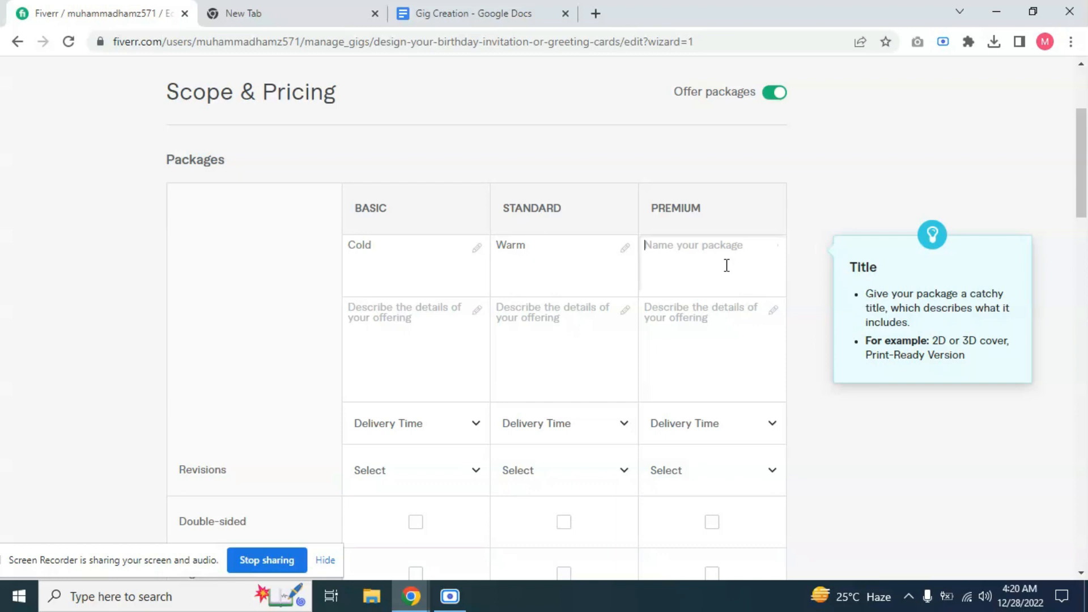
pyautogui.write('Hot')
# Step: Describe the Basic package as "I sided" and the Standard package as "Double sided"
pyautogui.click(417, 323)
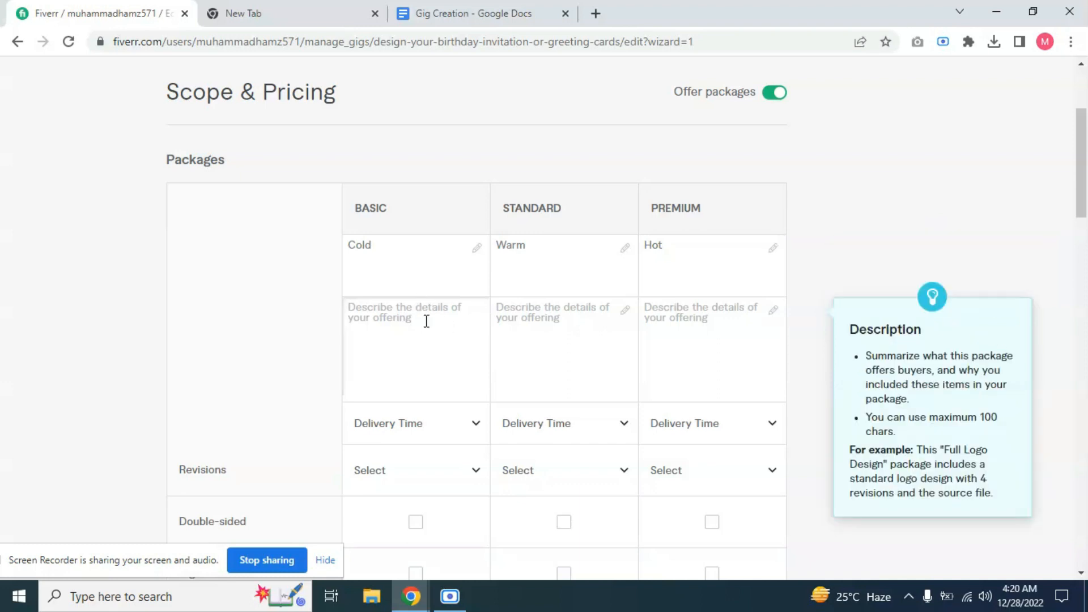
pyautogui.write('I')
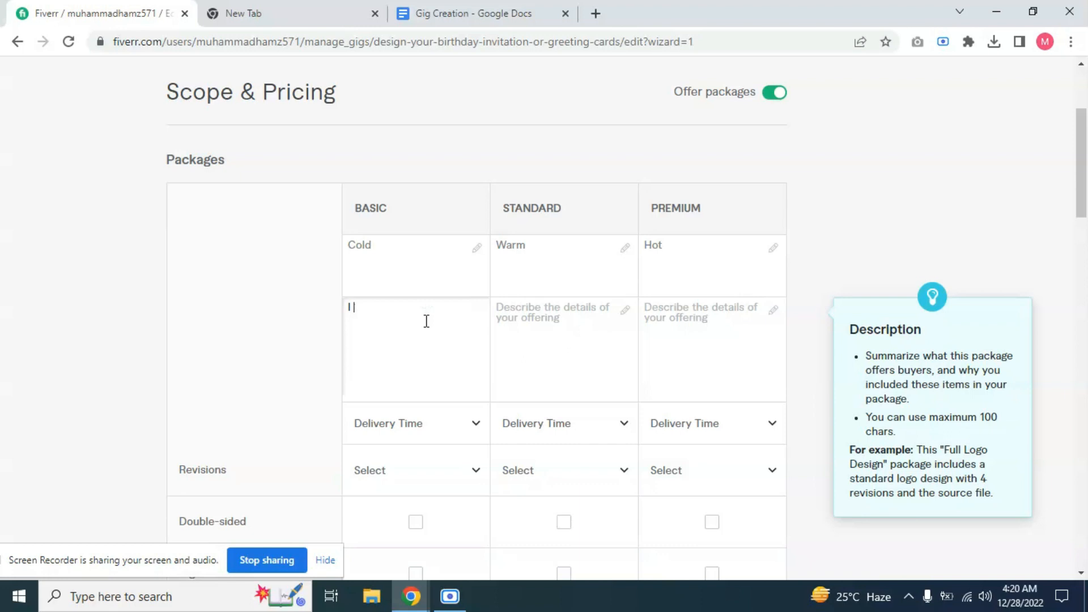
pyautogui.write(' sided')
pyautogui.click(542, 323)
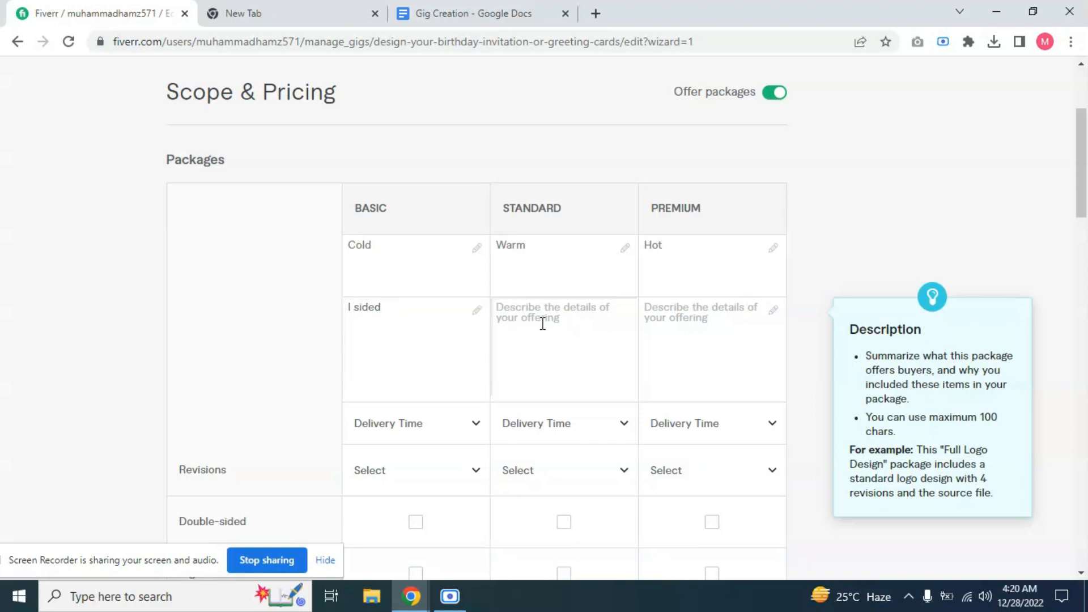
pyautogui.write('Double')
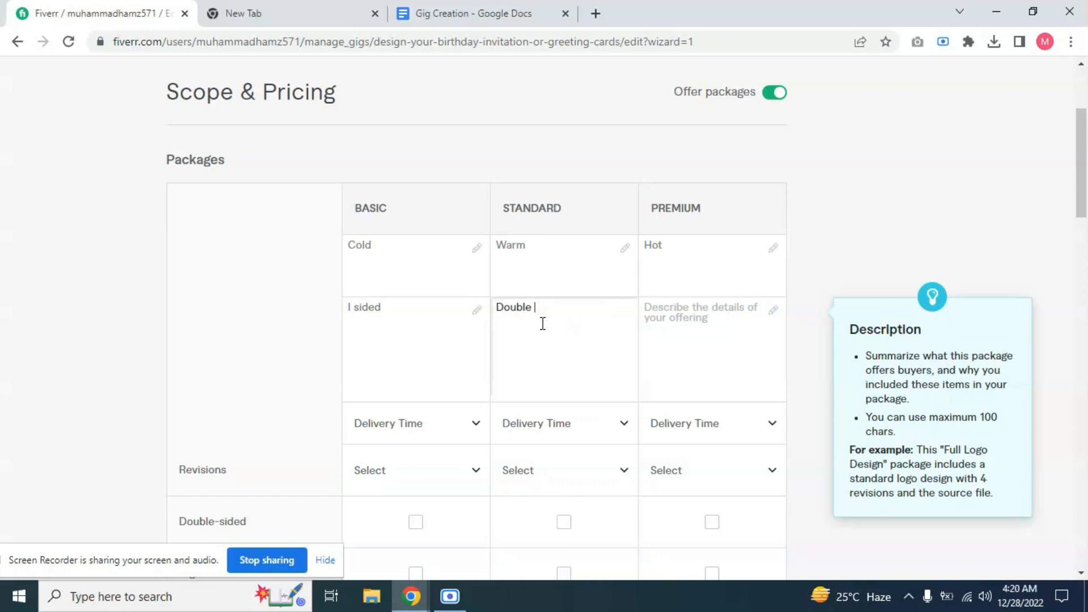
pyautogui.write(' sided')
# Step: Describe the Premium package as "Double sided , Roll, All Source files", correcting the capitalisation and spelling
pyautogui.click(666, 313)
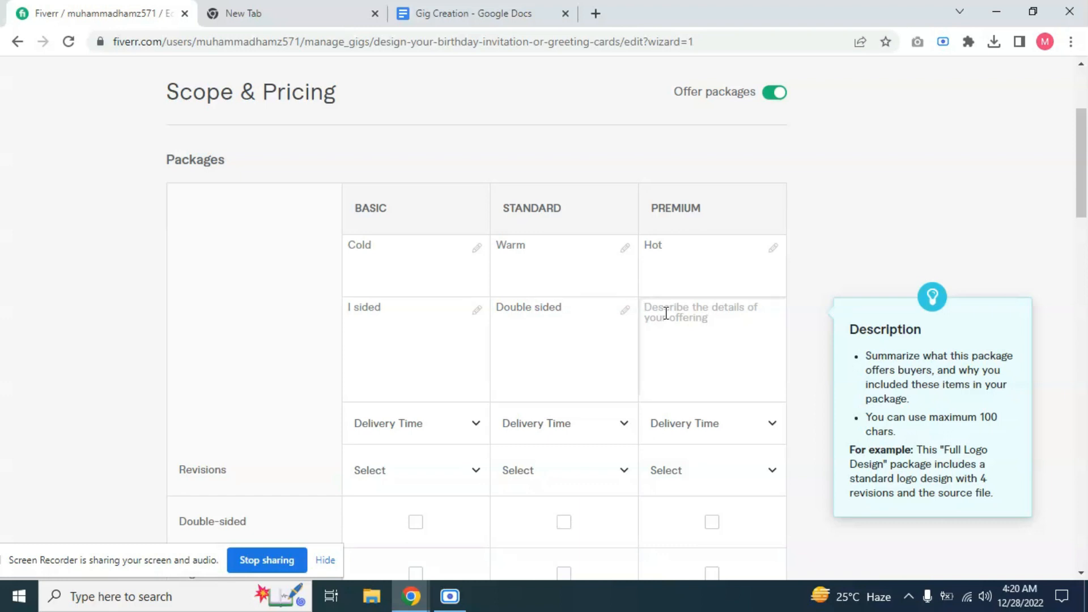
pyautogui.write('d')
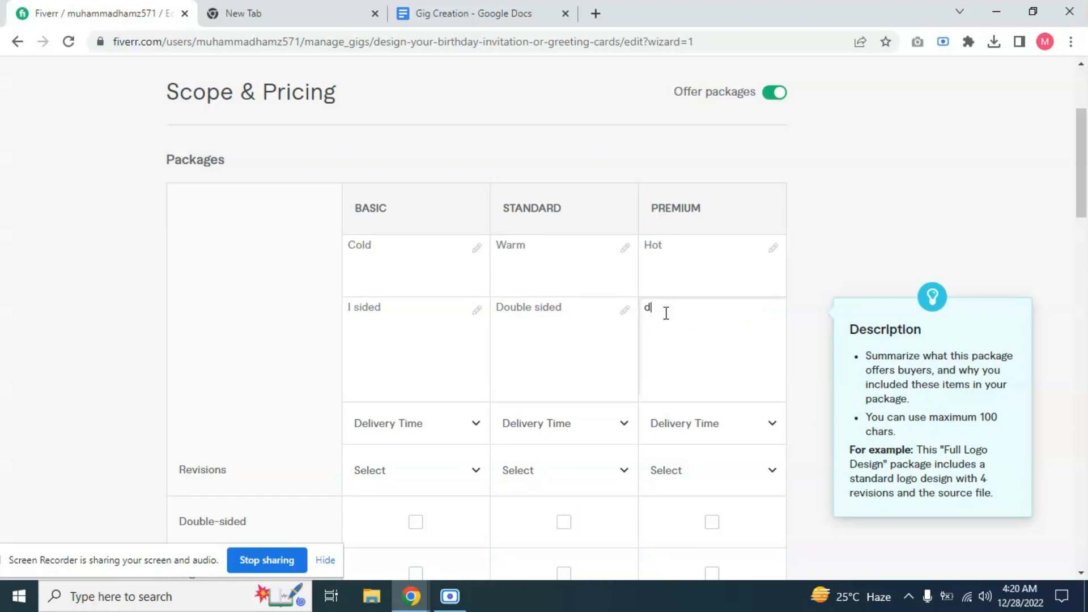
pyautogui.write('ouble sides')
pyautogui.click(653, 304)
pyautogui.press('BackSpace')
pyautogui.write('D')
pyautogui.click(726, 308)
pyautogui.press('BackSpace')
pyautogui.write('d , roll')
pyautogui.click(726, 309)
pyautogui.press('BackSpace')
pyautogui.write('R')
pyautogui.click(746, 311)
pyautogui.write('fill ')
pyautogui.write('Source files')
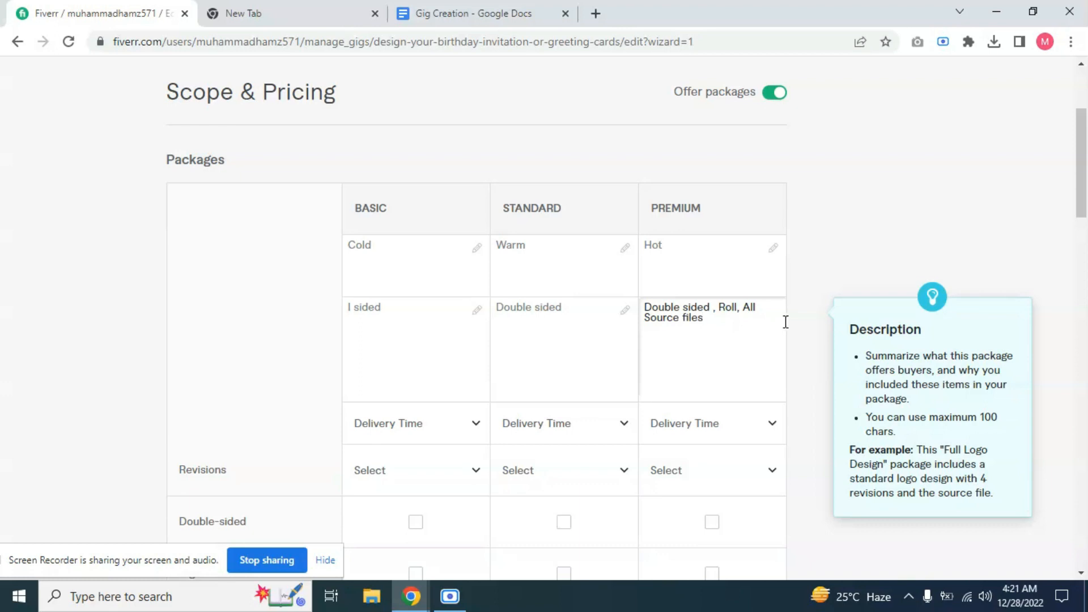
# Step: Remove the word "Source" from the Premium package description
pyautogui.scroll(-1, 716, 319)
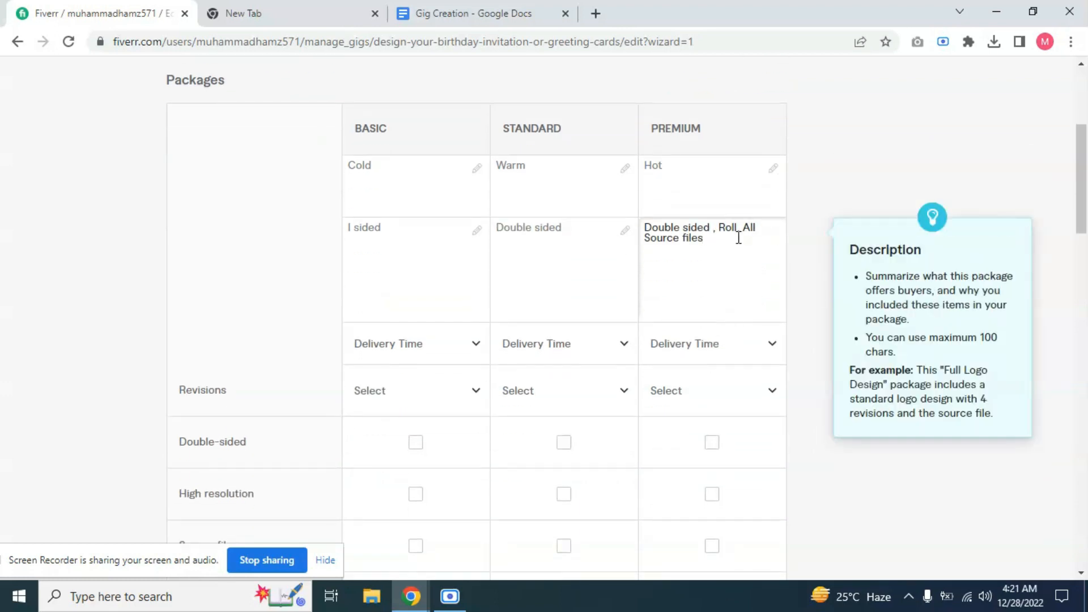
pyautogui.doubleClick(668, 238)
pyautogui.press('BackSpace')
# Step: Set the delivery time to 1 day for Basic, 2 days for Standard and 3 days for Premium
pyautogui.click(455, 357)
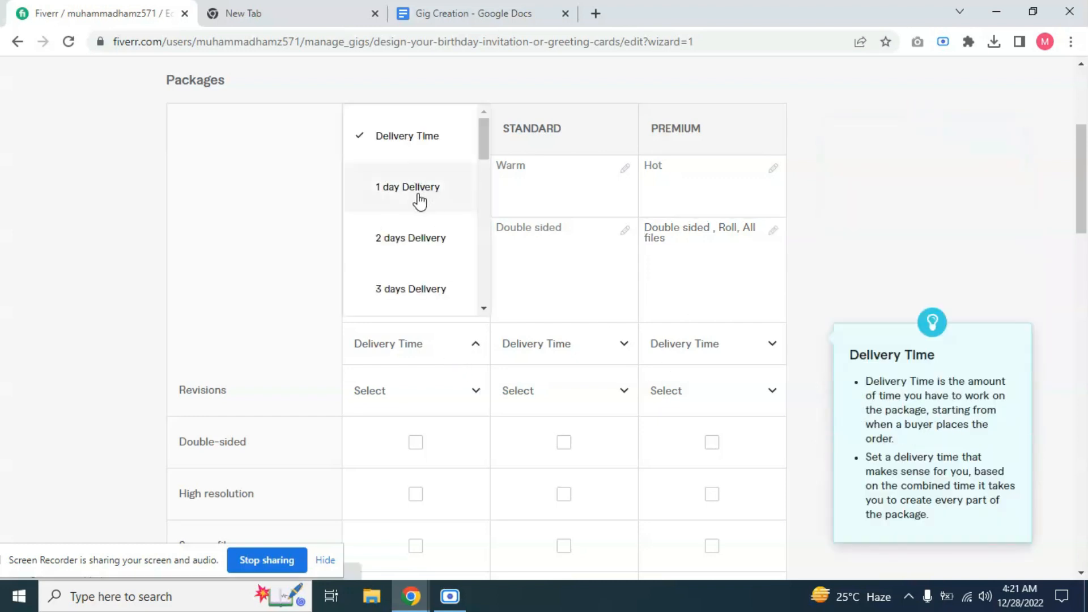
pyautogui.click(420, 196)
pyautogui.click(592, 362)
pyautogui.click(533, 236)
pyautogui.click(746, 361)
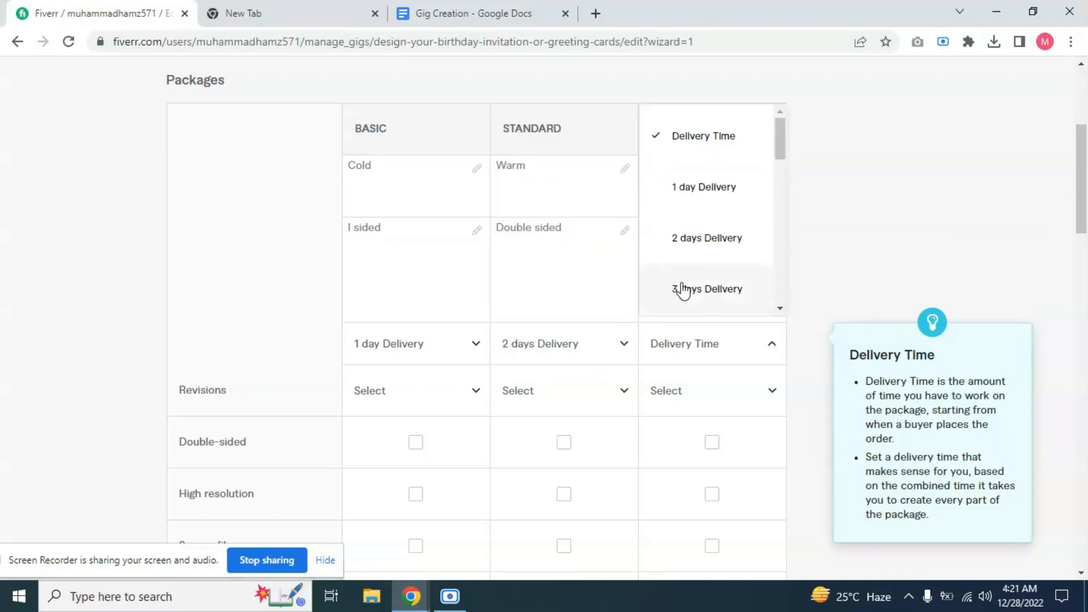
pyautogui.click(683, 289)
pyautogui.click(729, 346)
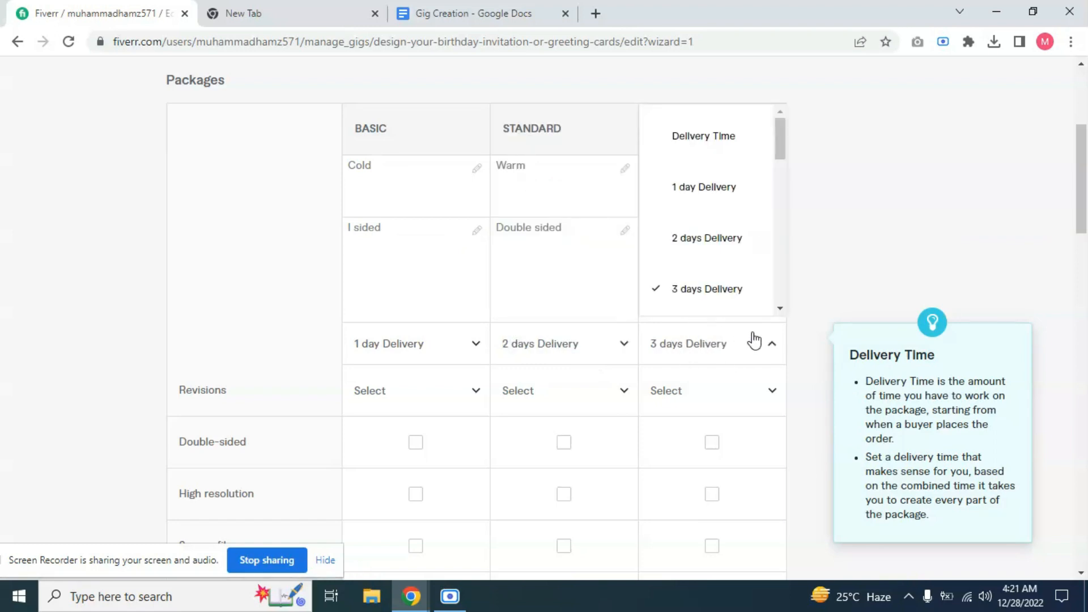
pyautogui.click(815, 273)
# Step: Set the revisions to 1 for Basic, 2 for Standard and Unlimited for Premium
pyautogui.click(448, 398)
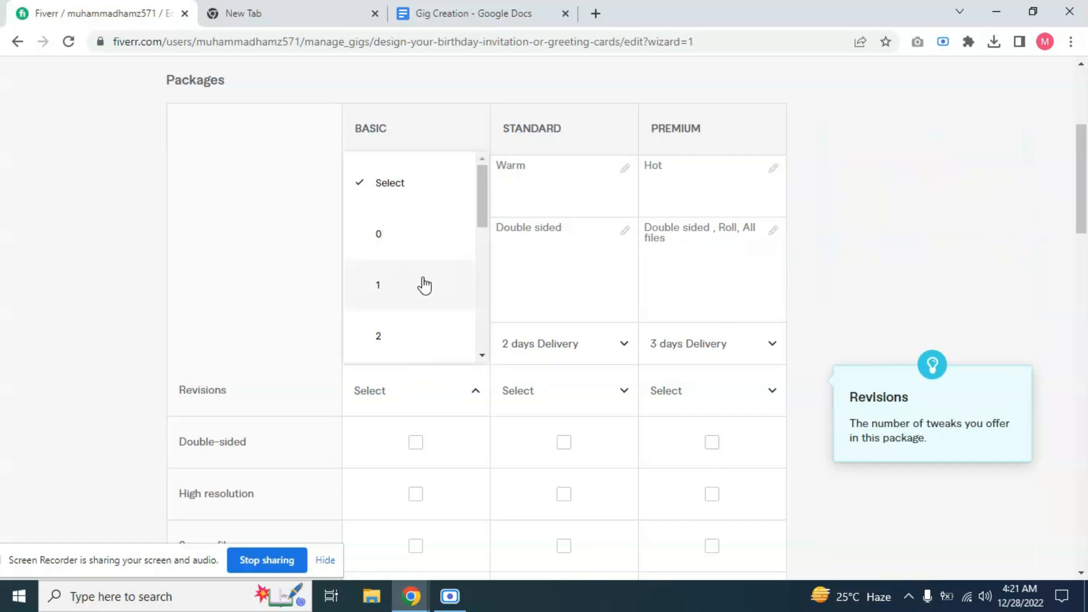
pyautogui.click(423, 284)
pyautogui.click(617, 395)
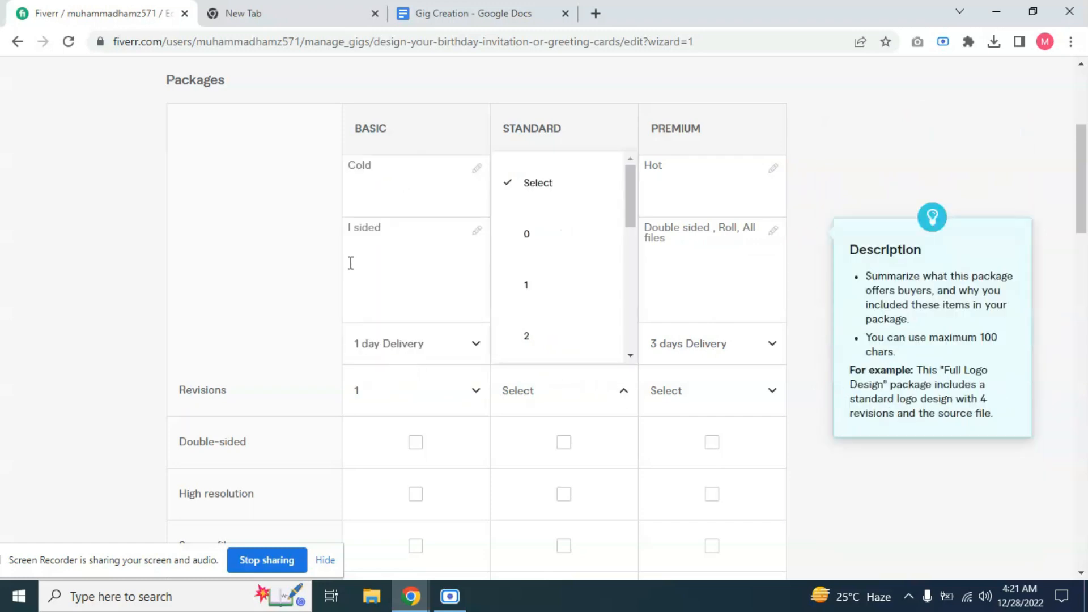
pyautogui.click(604, 347)
pyautogui.click(766, 391)
pyautogui.scroll(-8, 743, 277)
pyautogui.scroll(4, 725, 288)
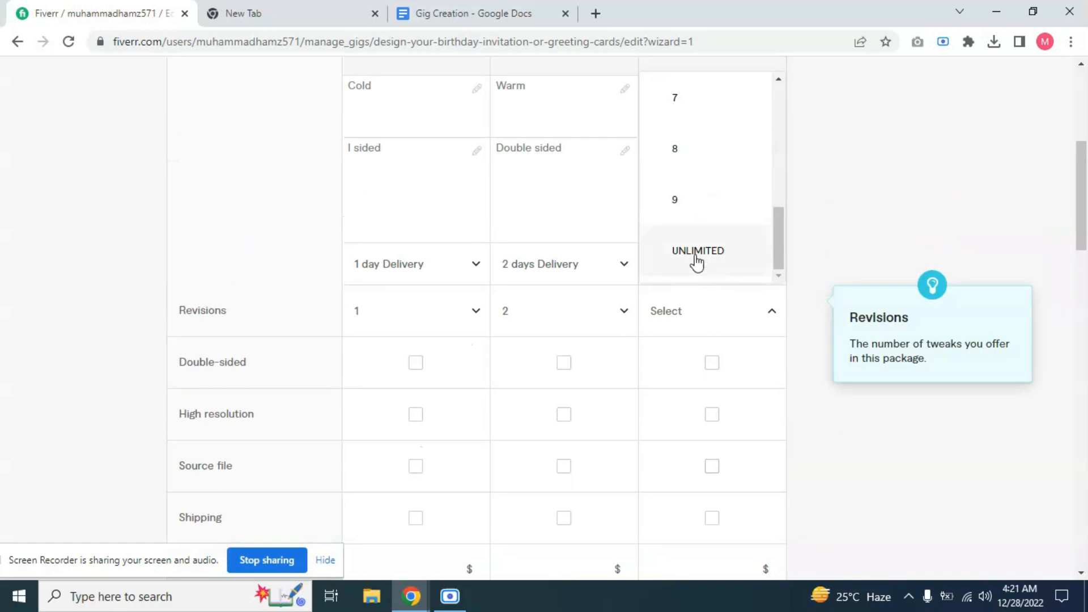
pyautogui.click(692, 250)
# Step: Switch off Offer packages to check the Basic-only layout, and switch it back on
pyautogui.scroll(4, 709, 317)
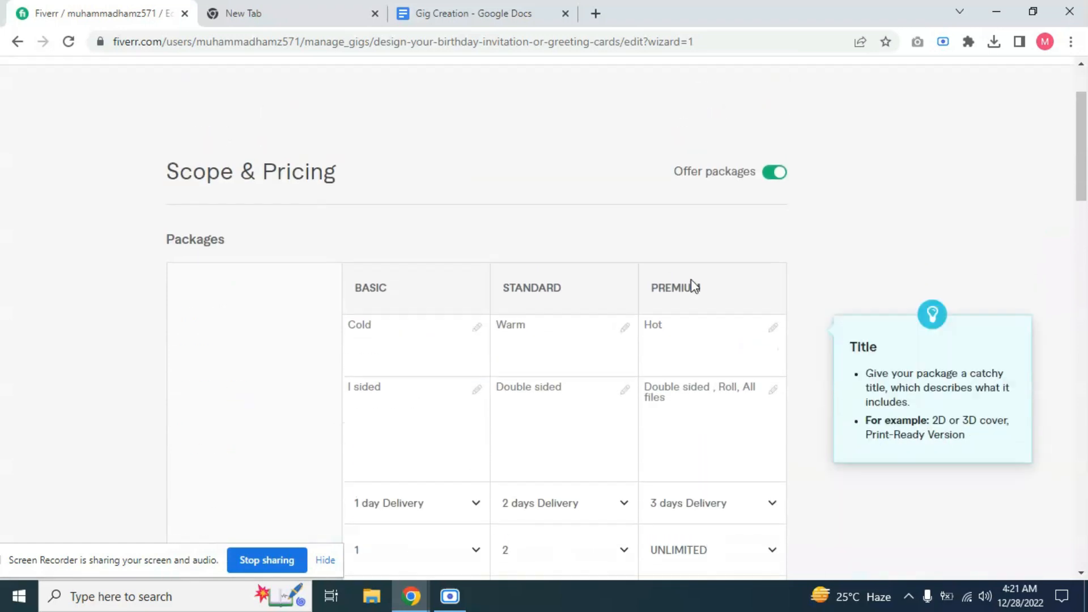
pyautogui.scroll(-4, 635, 324)
pyautogui.scroll(5, 617, 320)
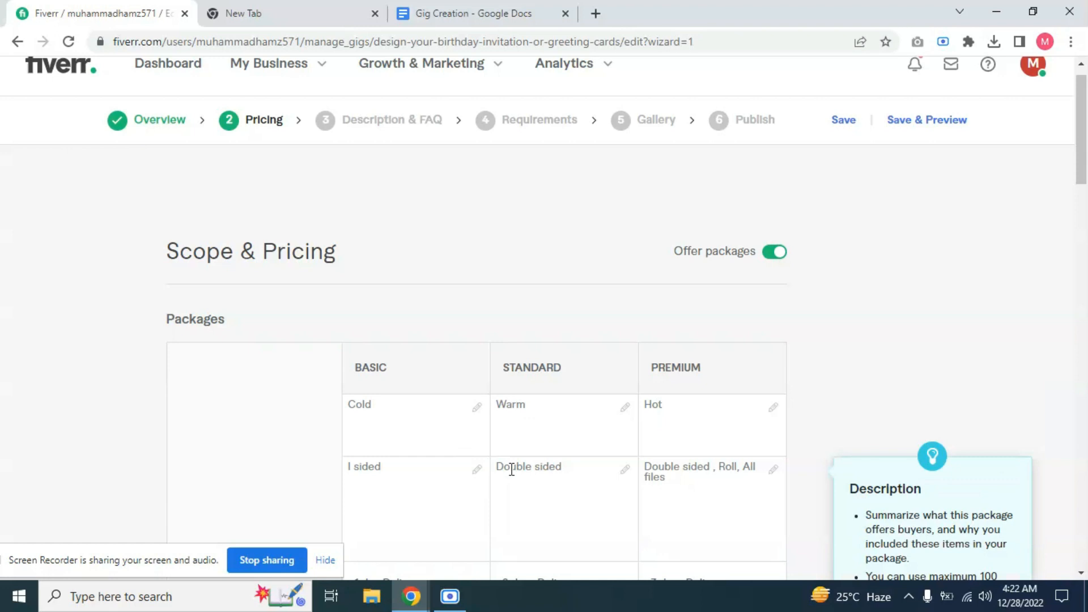
pyautogui.click(780, 260)
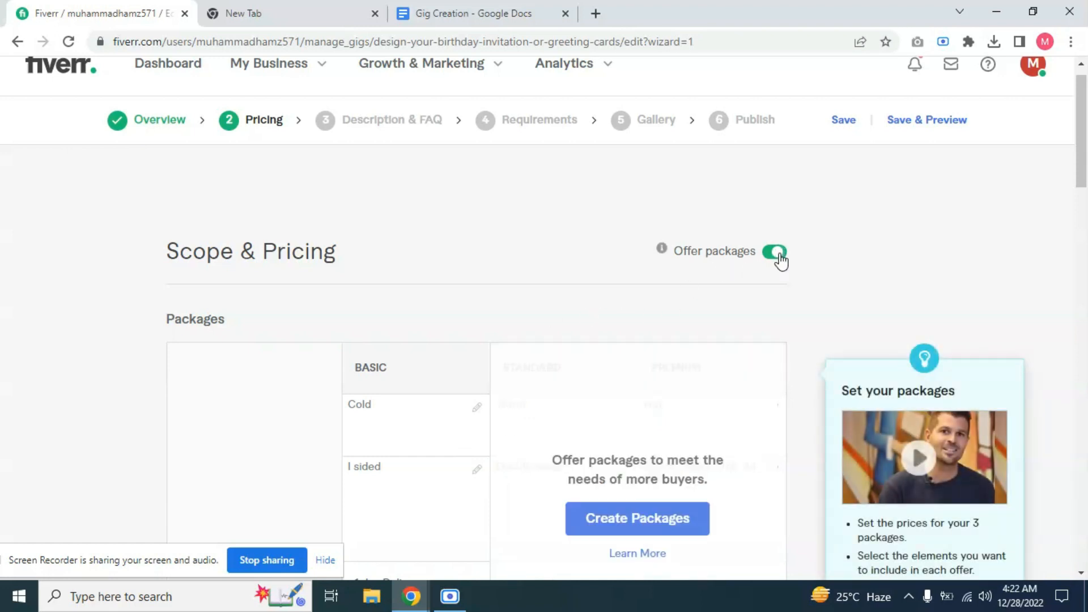
pyautogui.scroll(-3, 417, 335)
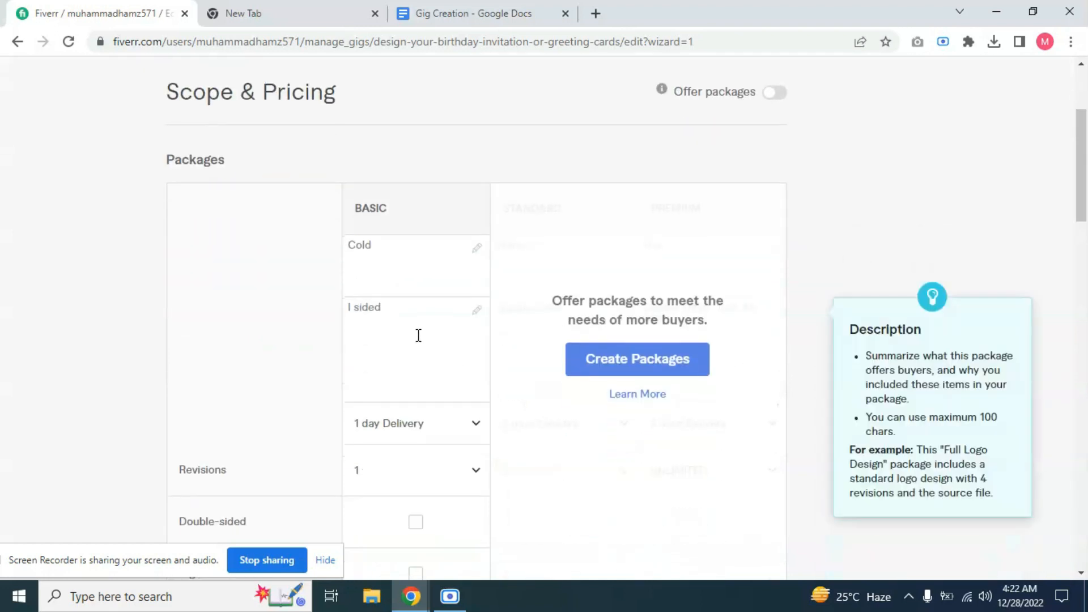
pyautogui.click(777, 96)
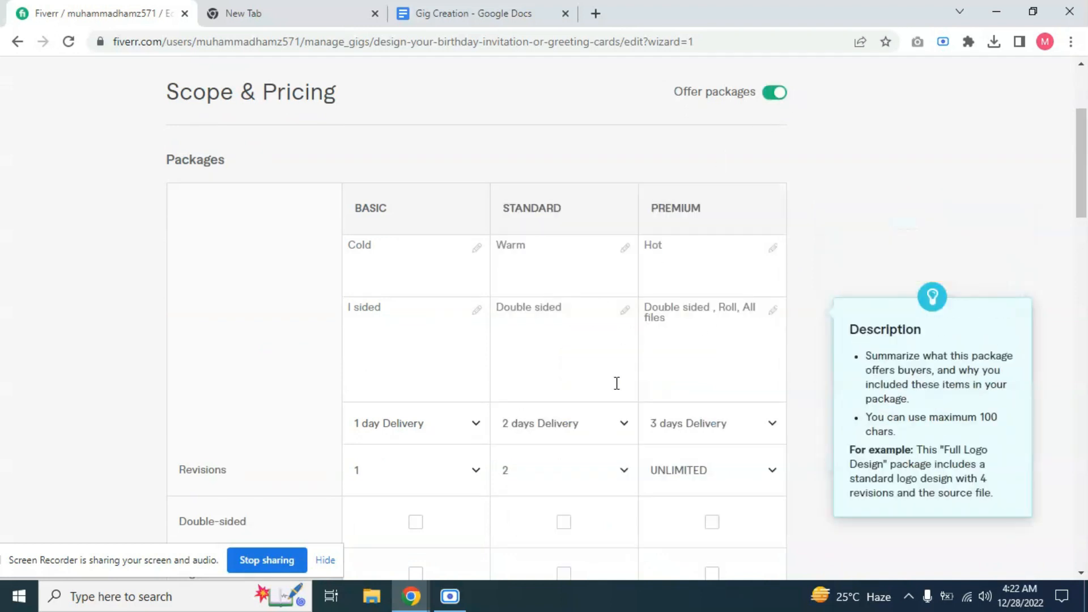
# Step: Include double-sided design in the Standard and Premium packages
pyautogui.scroll(-1, 656, 418)
pyautogui.scroll(-1, 610, 410)
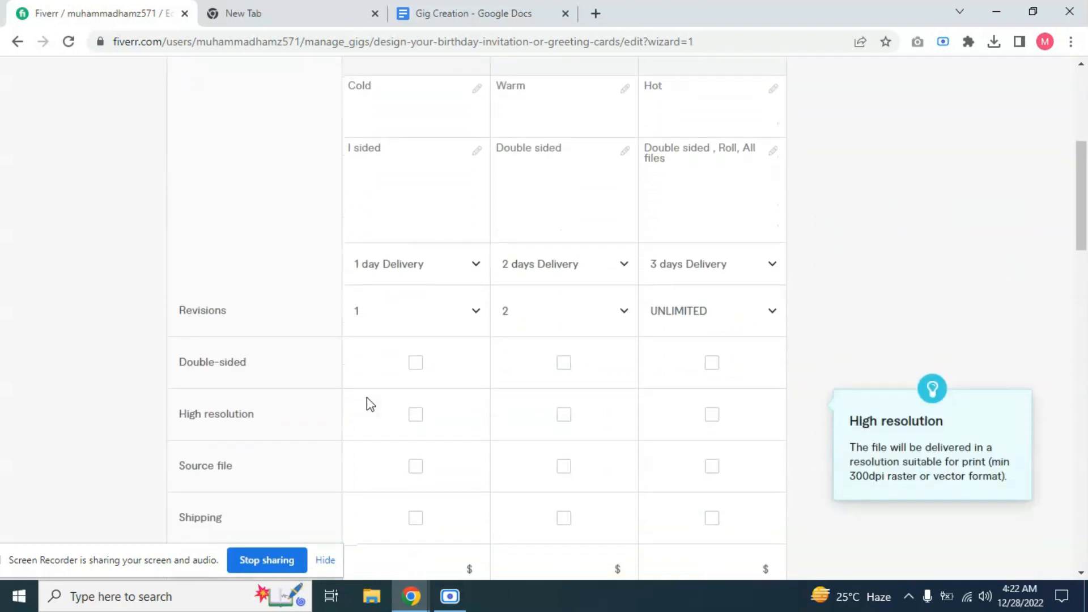
pyautogui.click(564, 363)
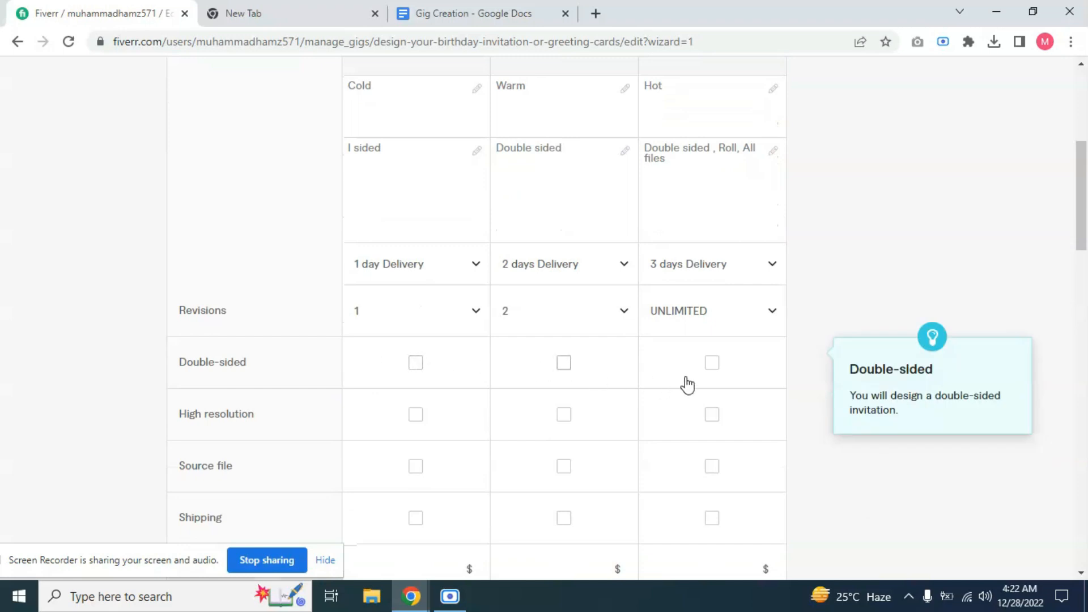
pyautogui.click(711, 364)
# Step: Include high resolution in all three packages and the source file in Premium only
pyautogui.scroll(-1, 335, 380)
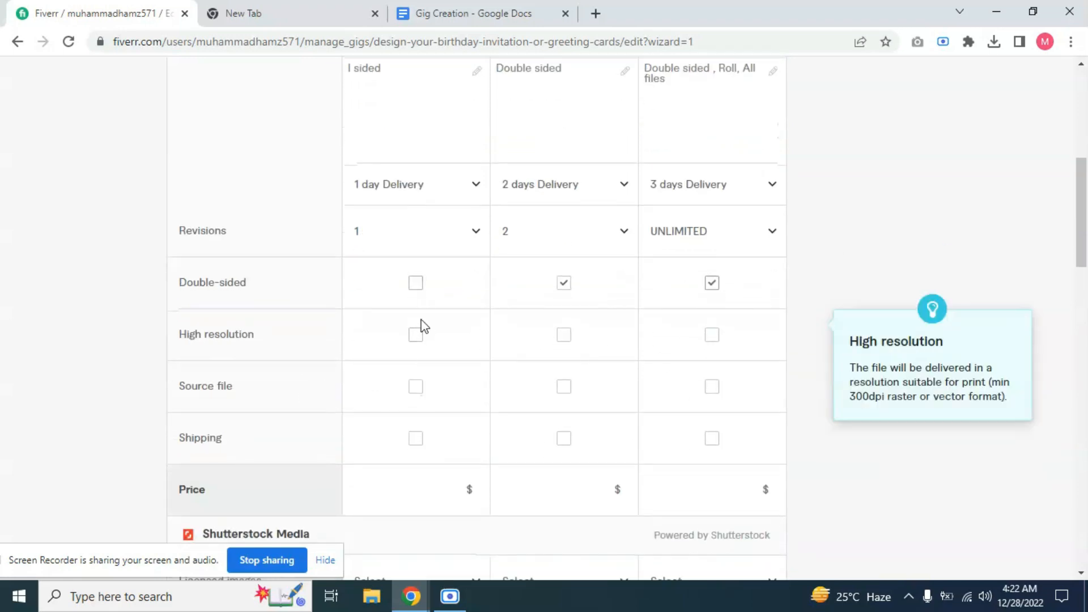
pyautogui.click(417, 337)
pyautogui.click(564, 340)
pyautogui.click(711, 340)
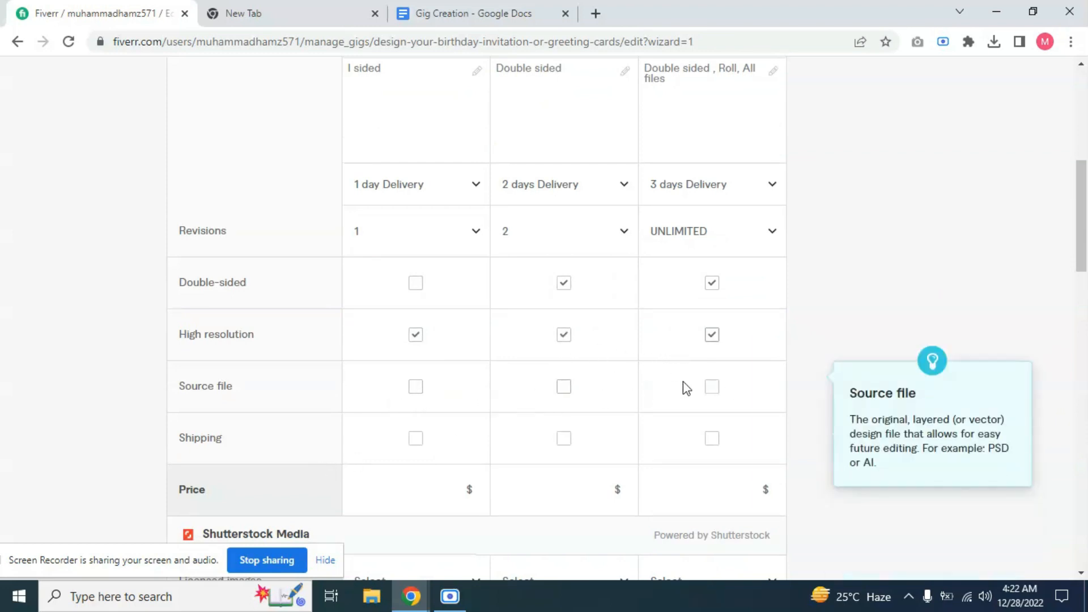
pyautogui.click(712, 386)
# Step: Price the Basic package at $5, the Standard package at $10 and the Premium package at $20
pyautogui.scroll(-2, 724, 371)
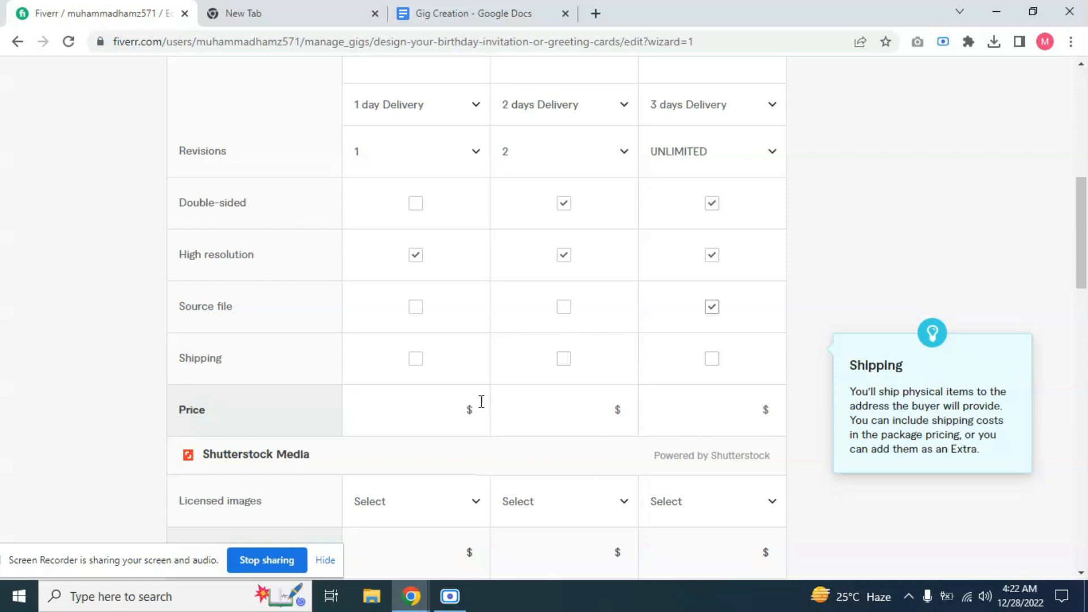
pyautogui.scroll(-1, 545, 385)
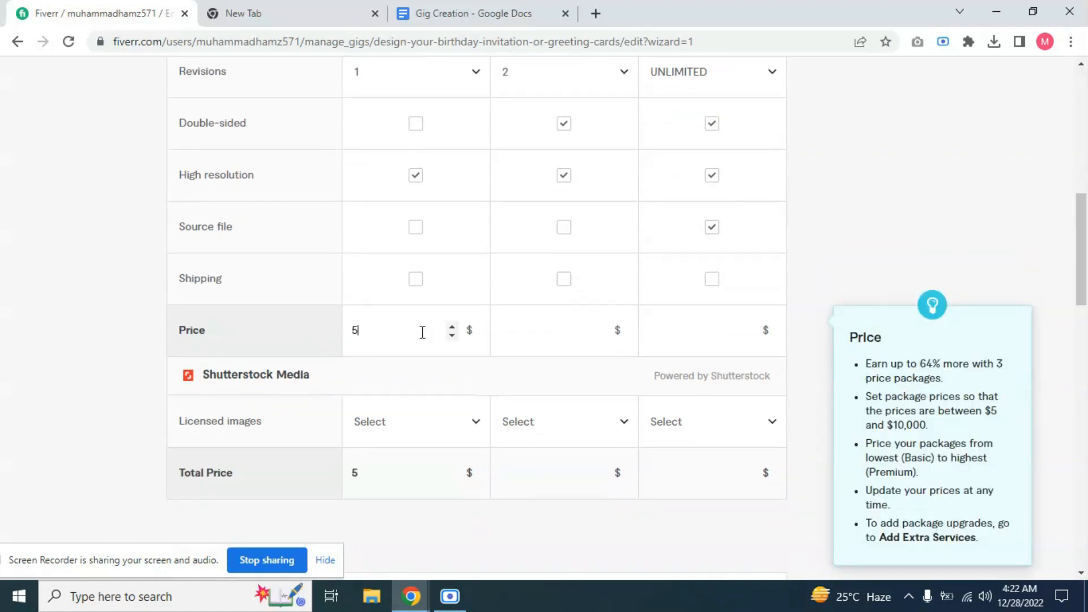
pyautogui.click(569, 333)
pyautogui.write('10')
pyautogui.click(681, 334)
pyautogui.write('20')
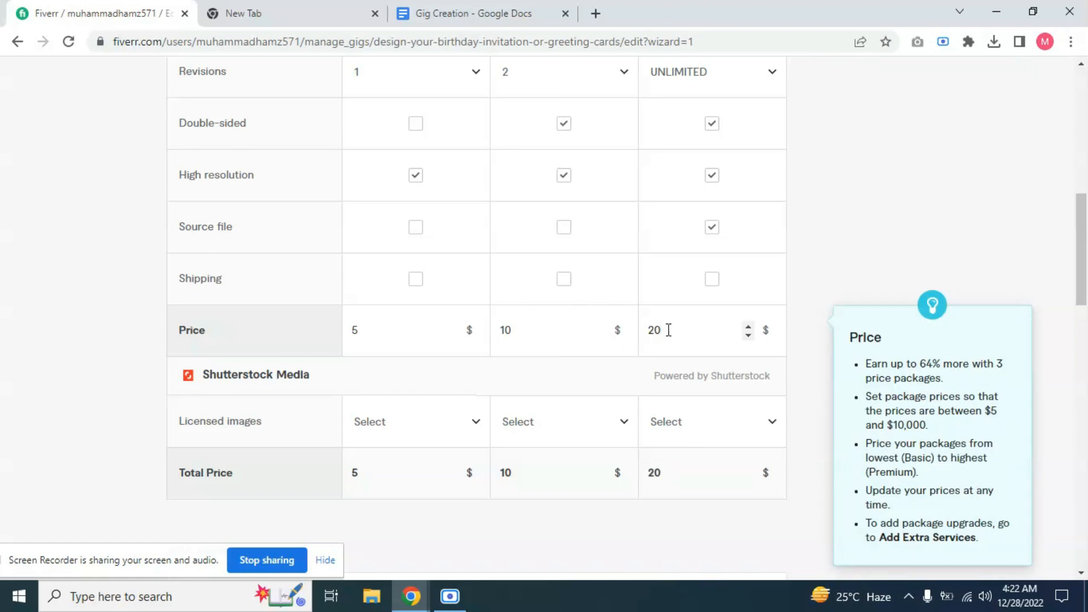
pyautogui.scroll(6, 689, 326)
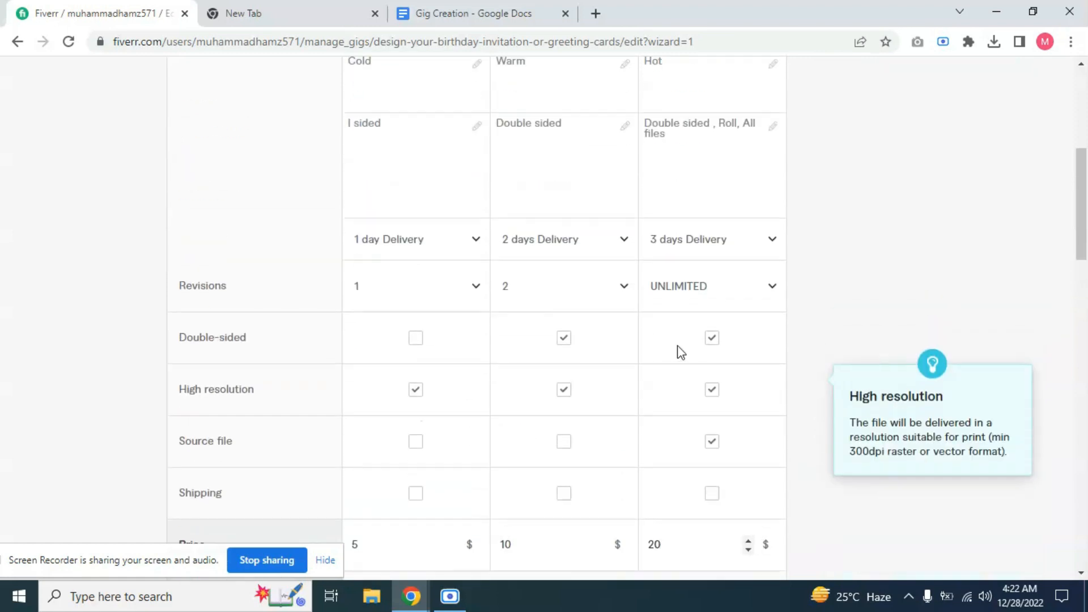
pyautogui.click(748, 227)
pyautogui.moveTo(753, 228); pyautogui.dragTo(760, 234)
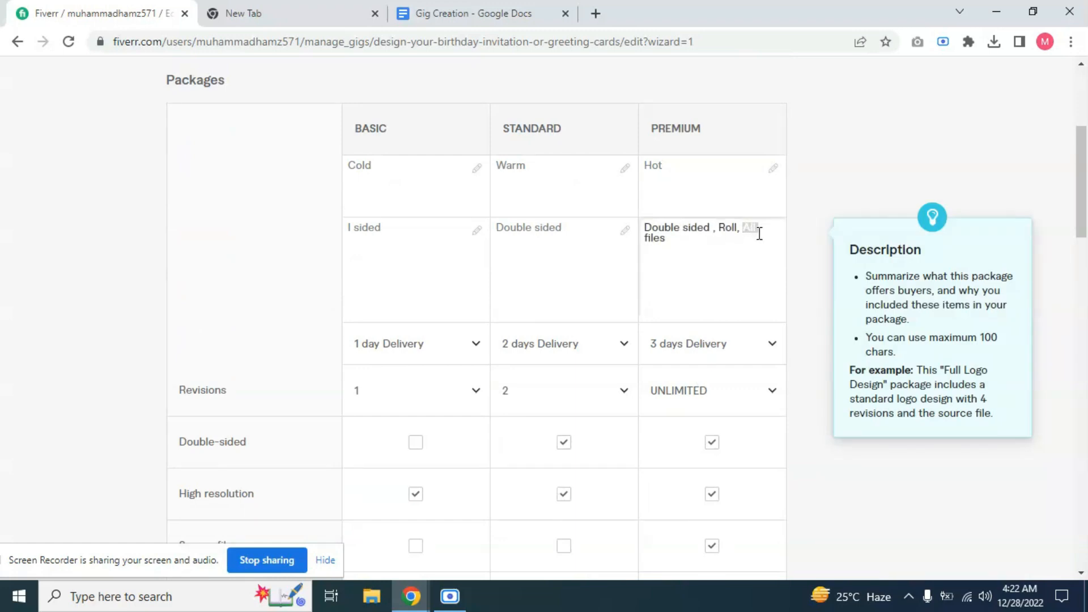
pyautogui.click(683, 241)
pyautogui.moveTo(408, 229); pyautogui.dragTo(348, 219)
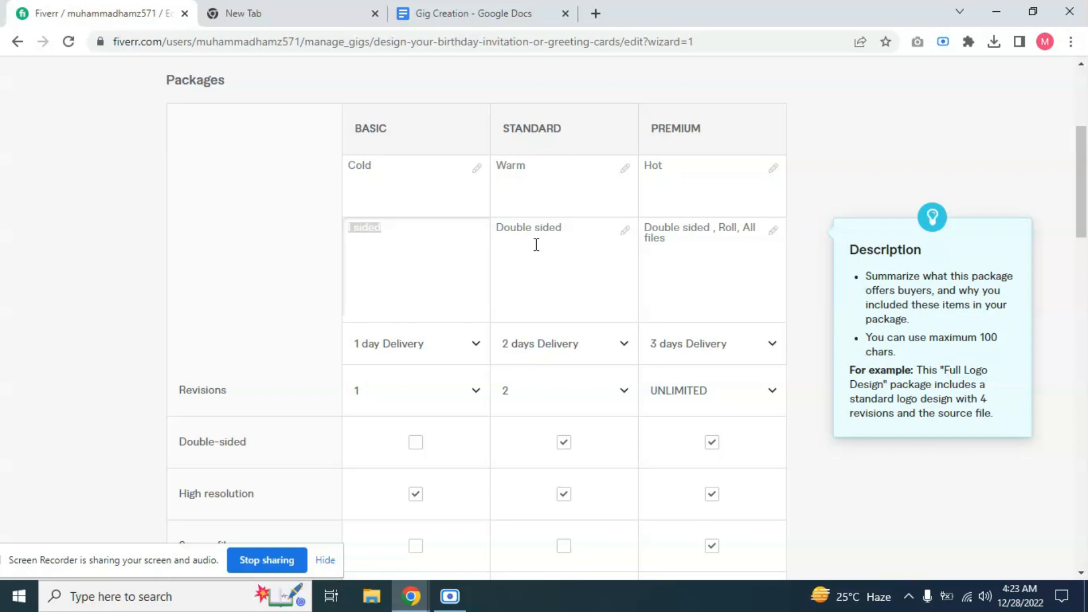
# Step: Keep the extra fast delivery service enabled and set its Premium delivery time to 1 day
pyautogui.scroll(-10, 540, 253)
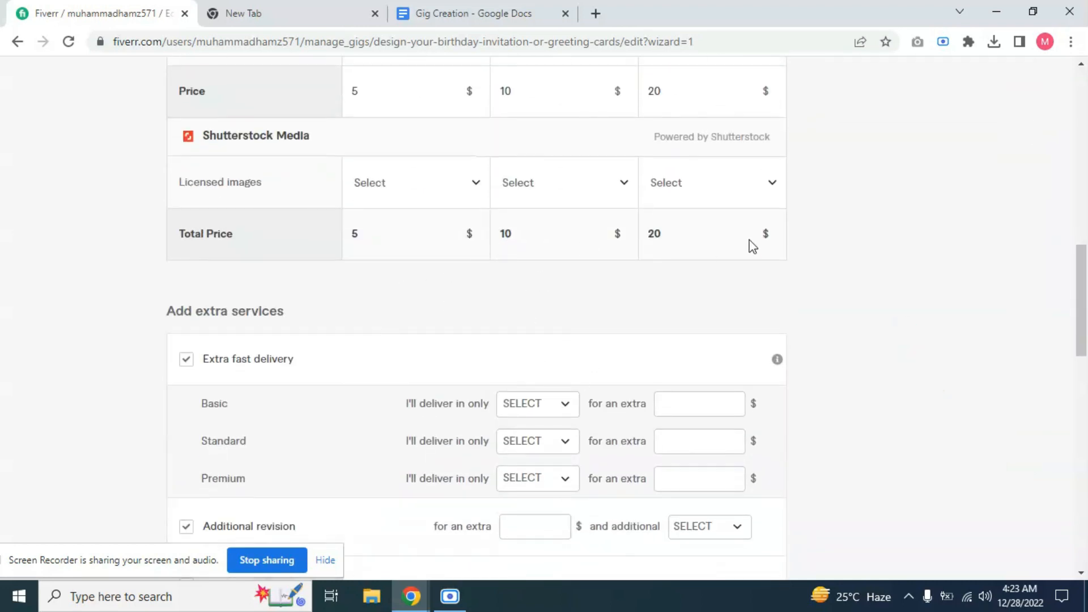
pyautogui.scroll(-1, 695, 268)
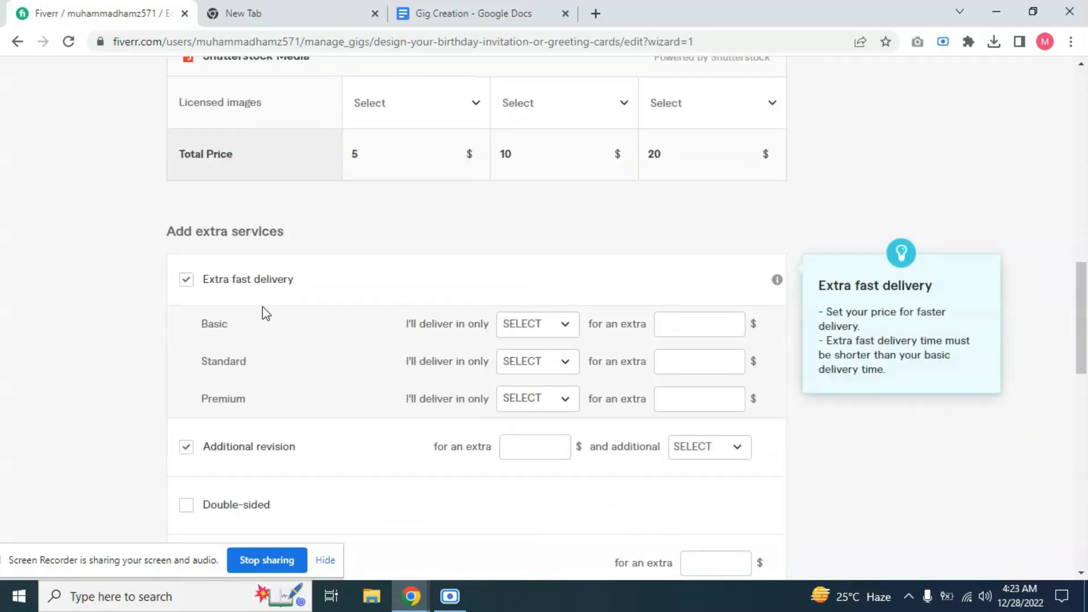
pyautogui.click(187, 282)
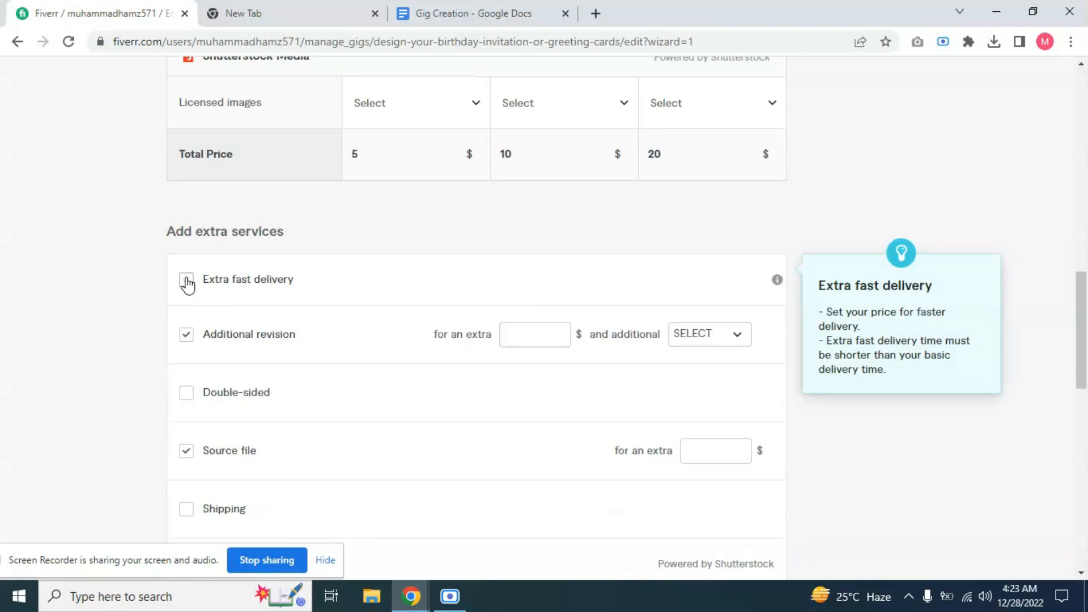
pyautogui.click(187, 282)
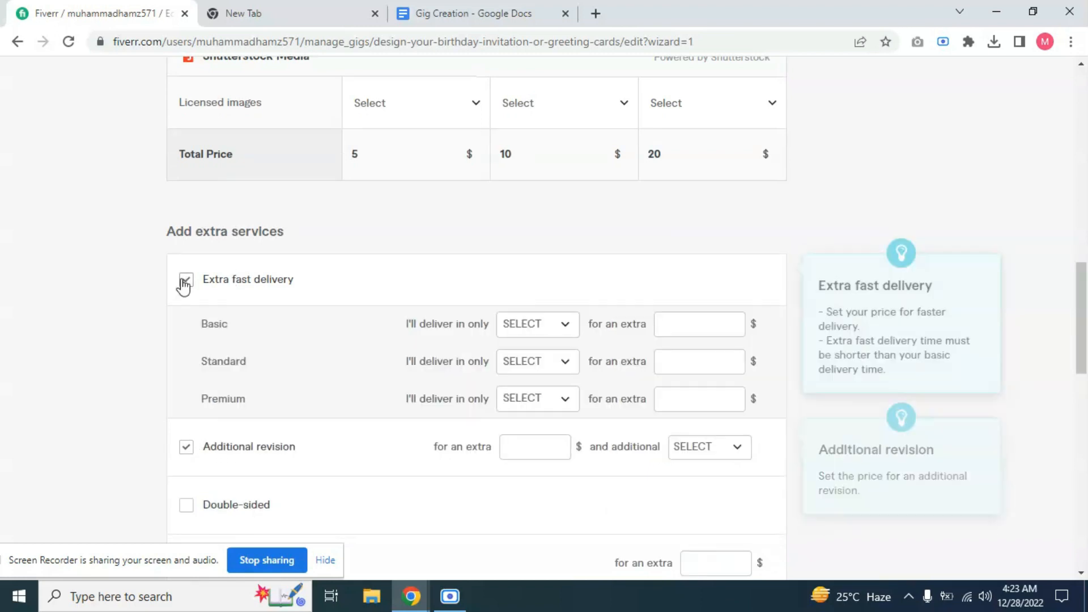
pyautogui.click(548, 403)
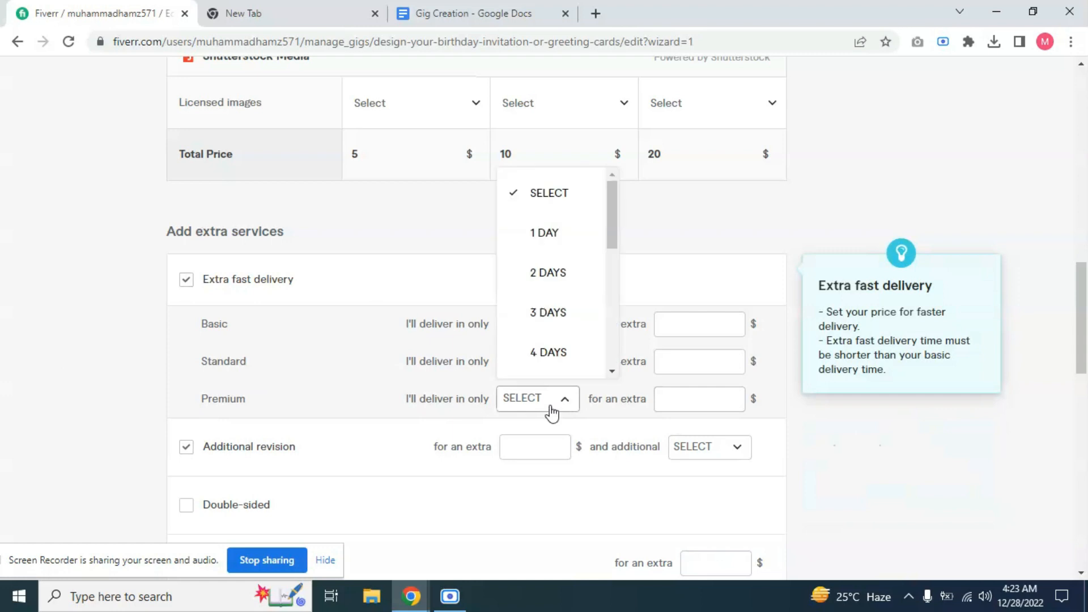
pyautogui.click(536, 248)
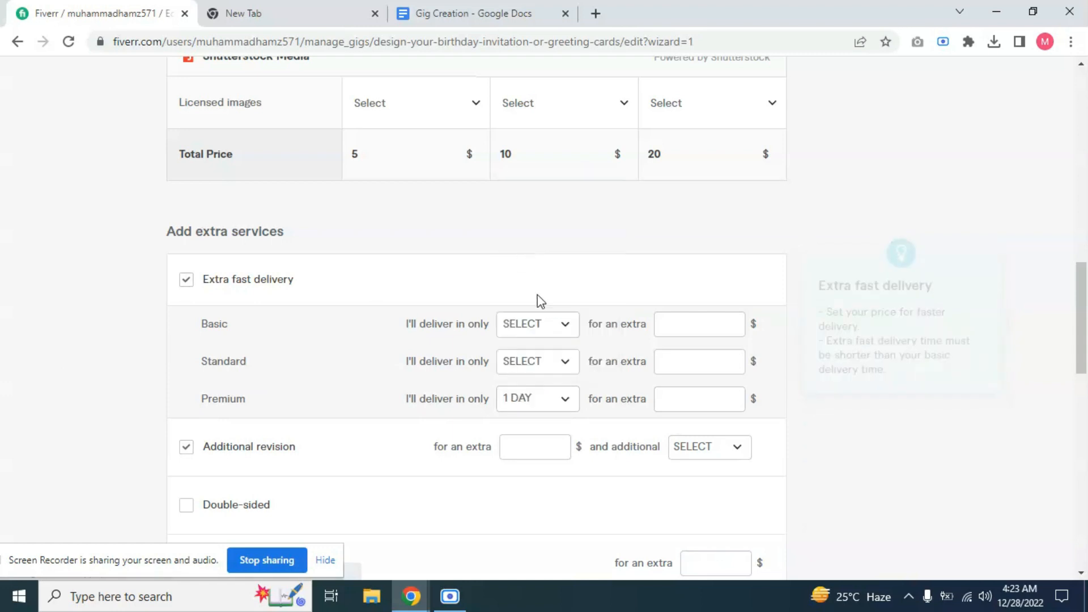
# Step: Charge an extra $10 for the Premium package's fast delivery and disable the additional revision extra
pyautogui.click(692, 396)
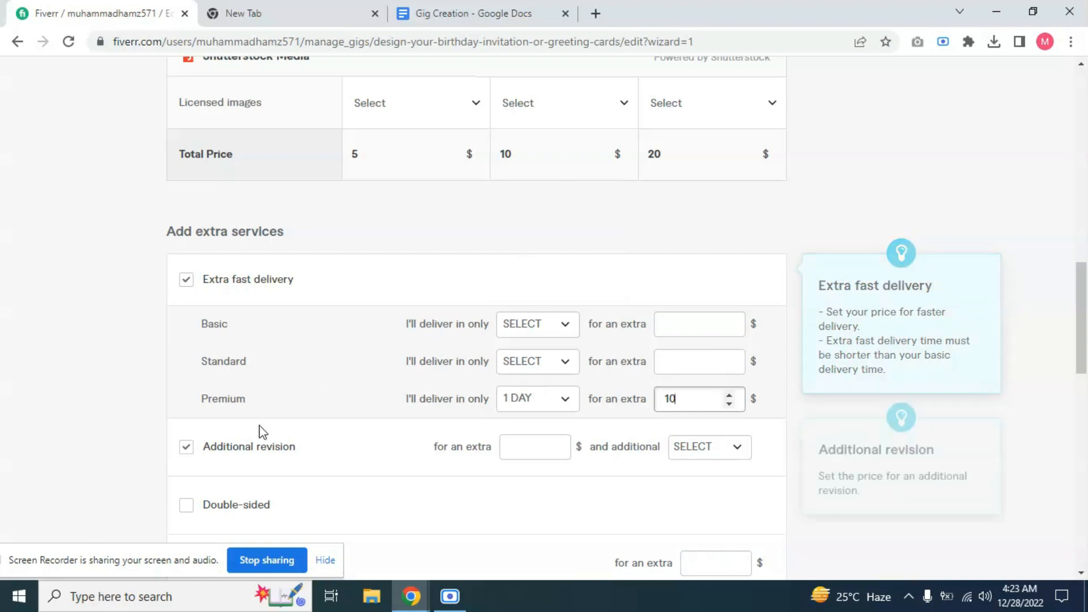
pyautogui.scroll(-1, 295, 397)
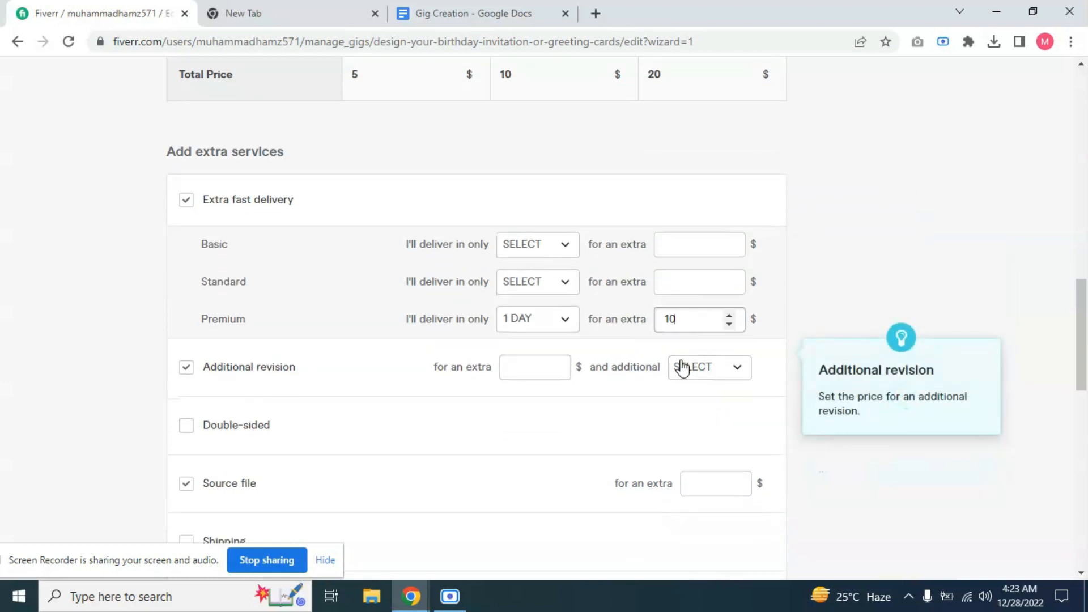
pyautogui.click(180, 365)
pyautogui.click(183, 368)
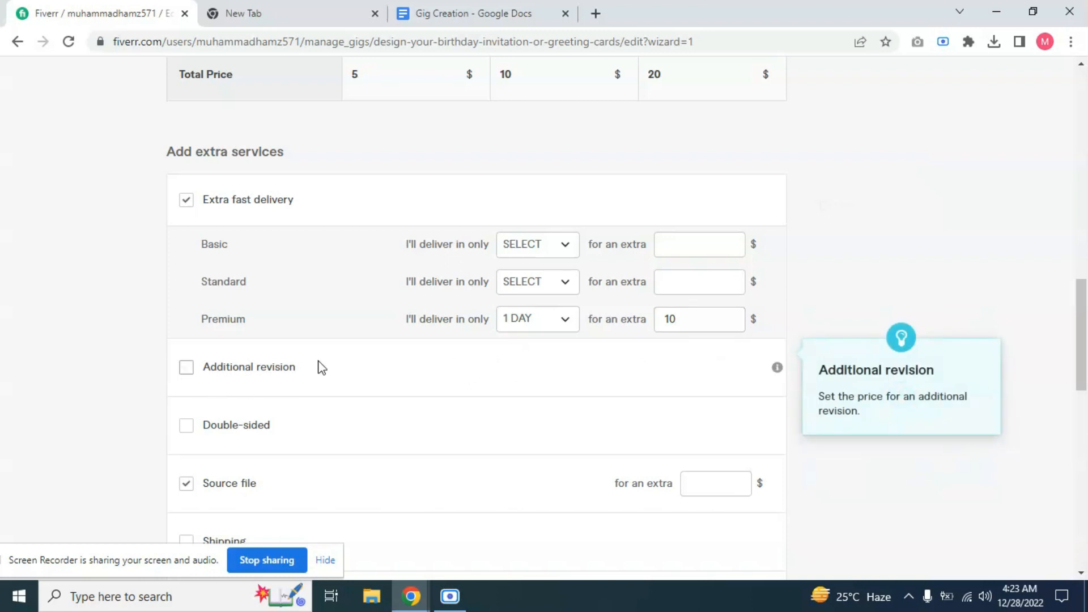
# Step: Price the source file extra at $5, then save the pricing and continue to the gig description
pyautogui.scroll(-2, 284, 352)
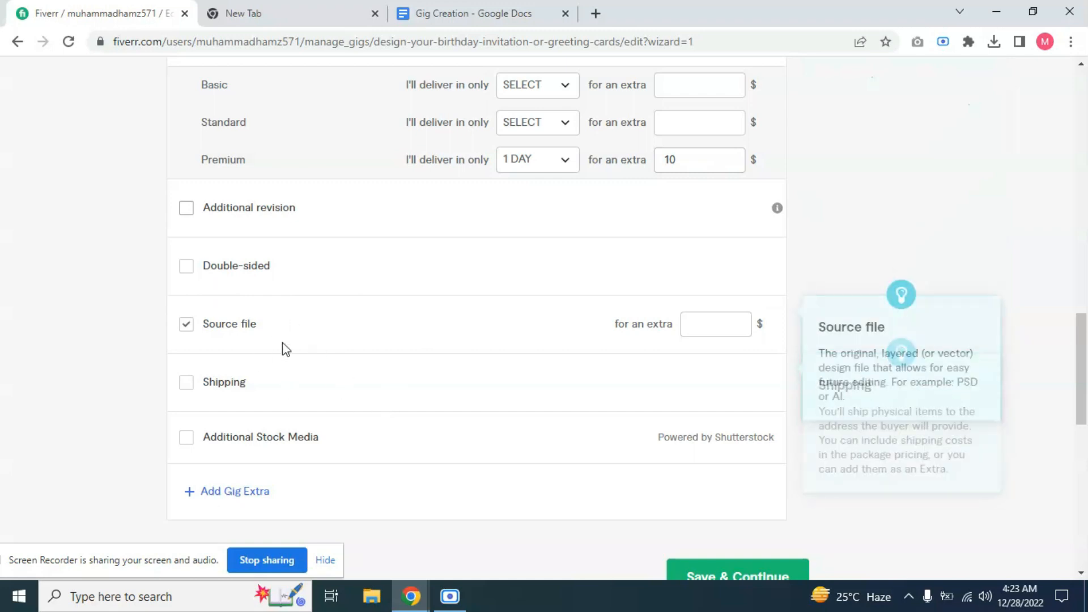
pyautogui.click(723, 324)
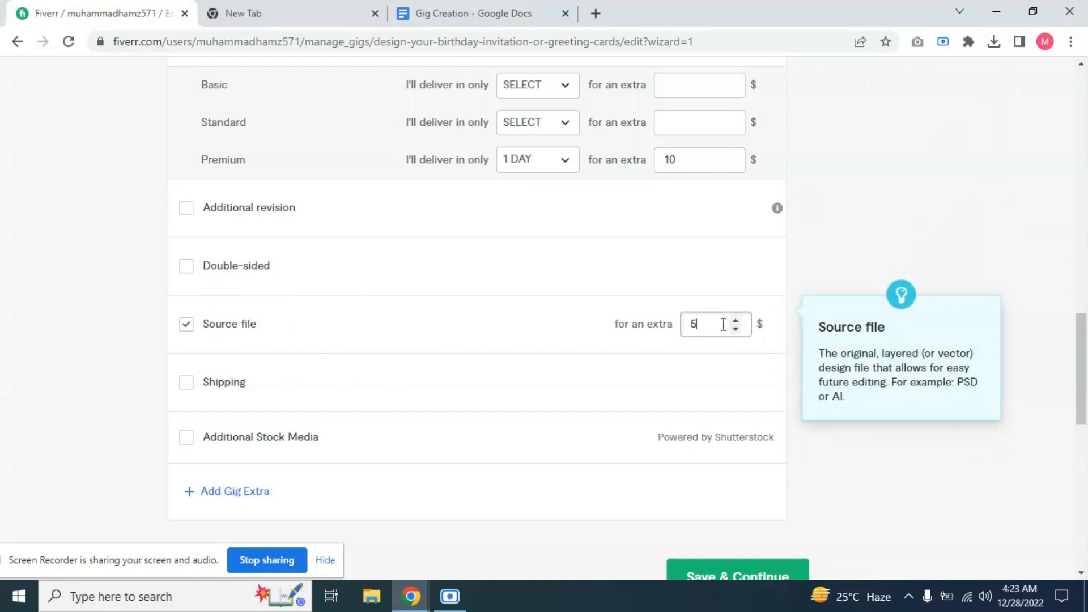
pyautogui.scroll(9, 457, 332)
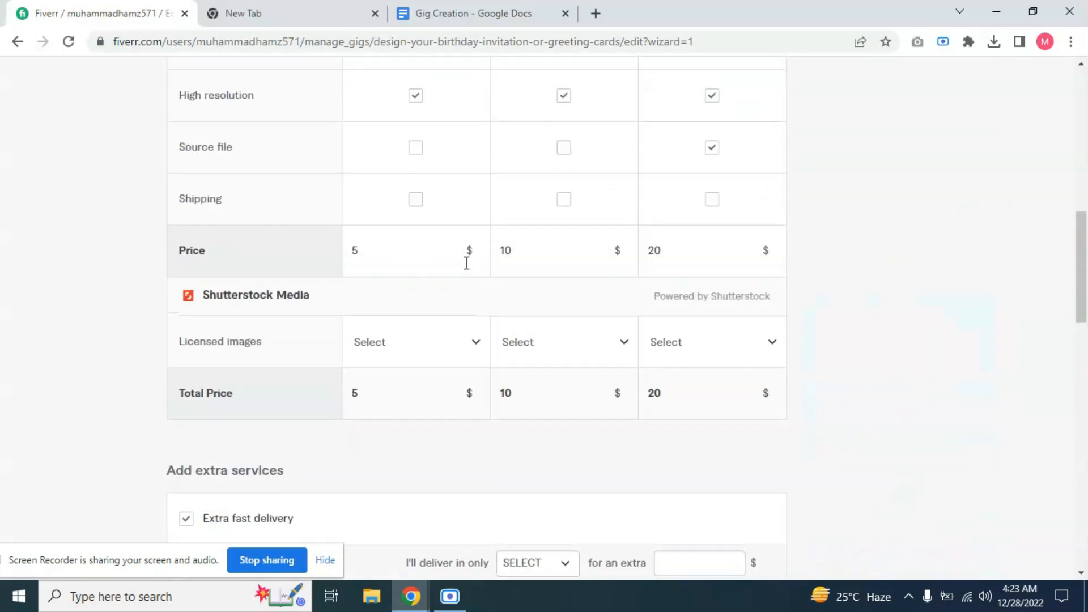
pyautogui.scroll(9, 510, 141)
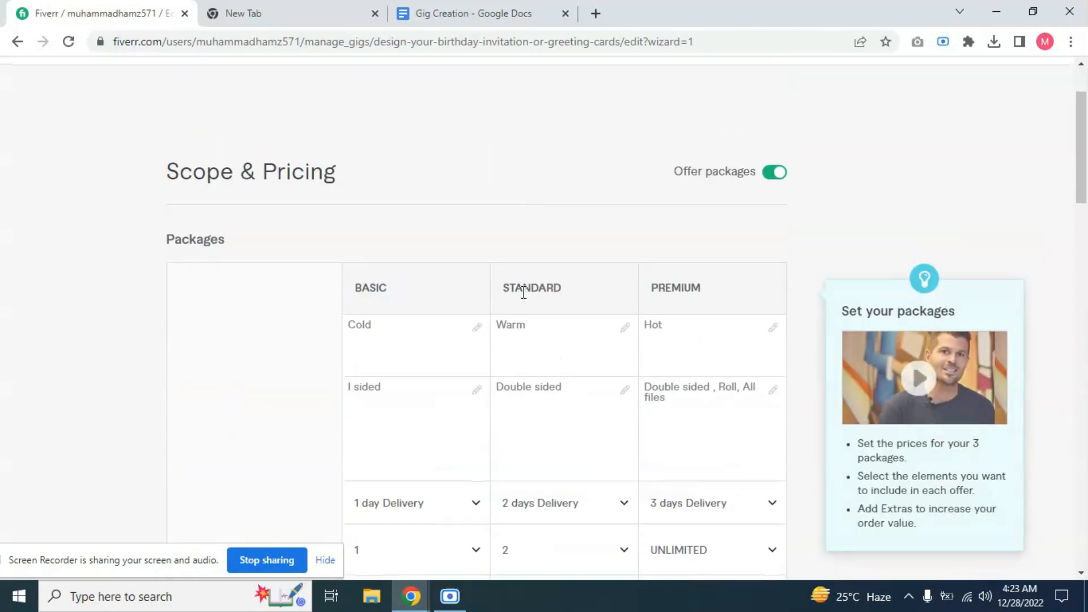
pyautogui.scroll(-4, 522, 306)
pyautogui.scroll(-6, 522, 325)
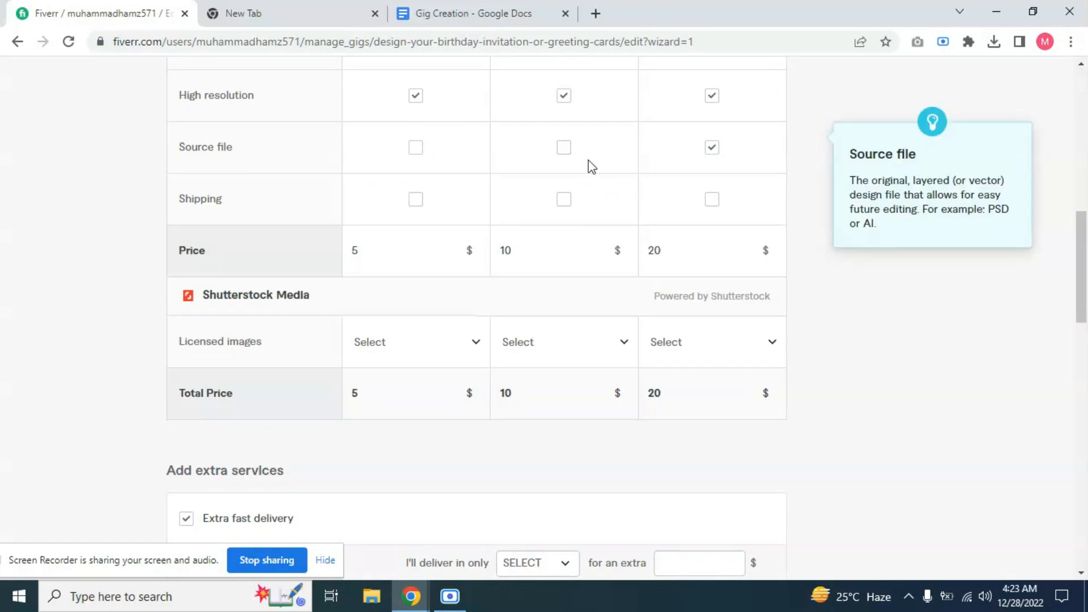
pyautogui.scroll(-2, 486, 389)
pyautogui.scroll(-5, 282, 461)
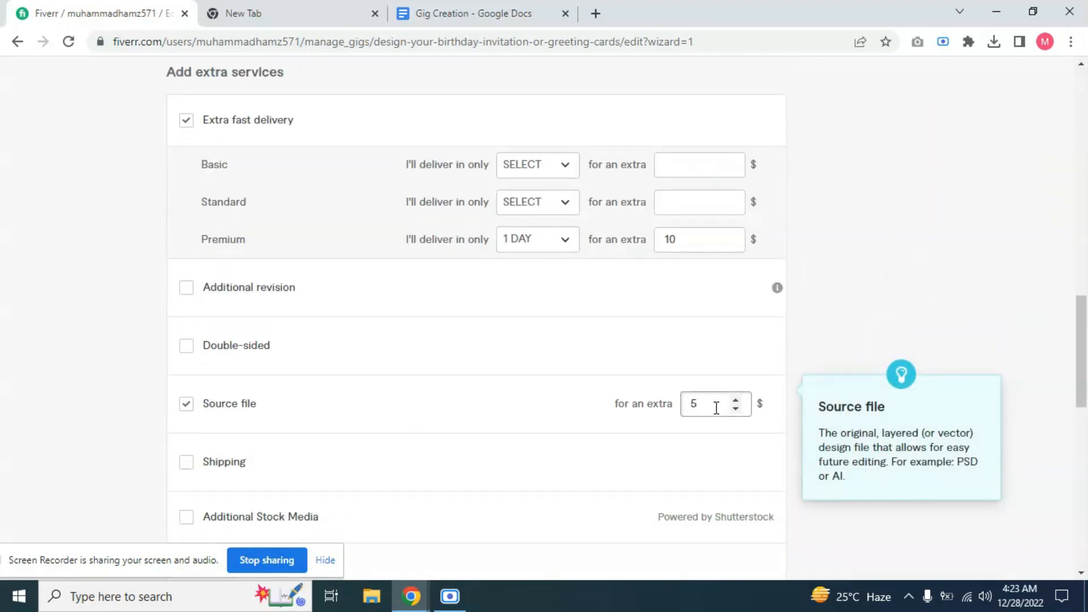
pyautogui.scroll(-3, 716, 408)
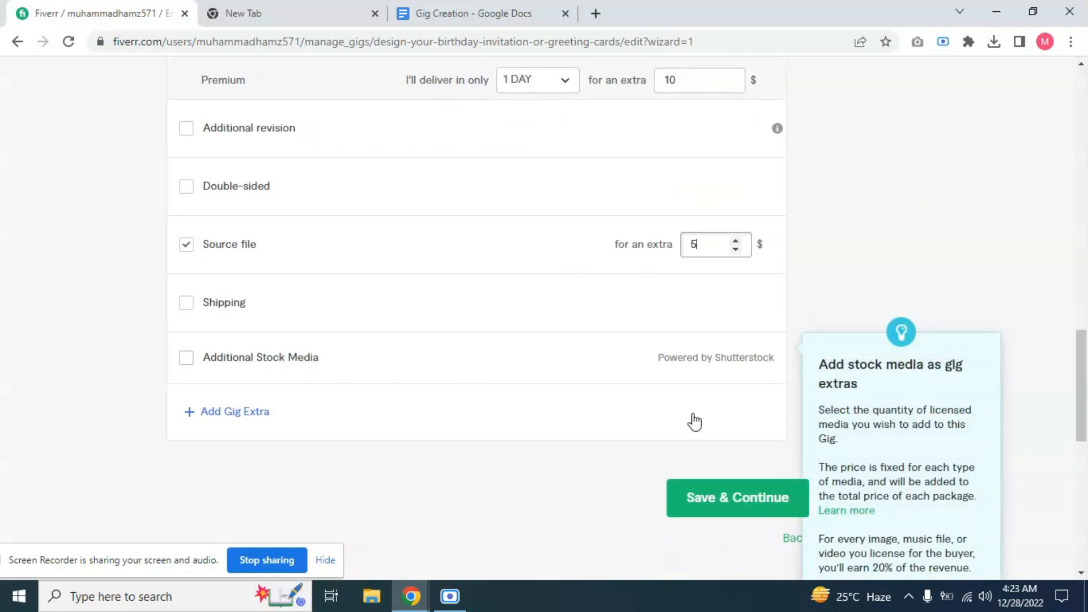
pyautogui.click(748, 505)
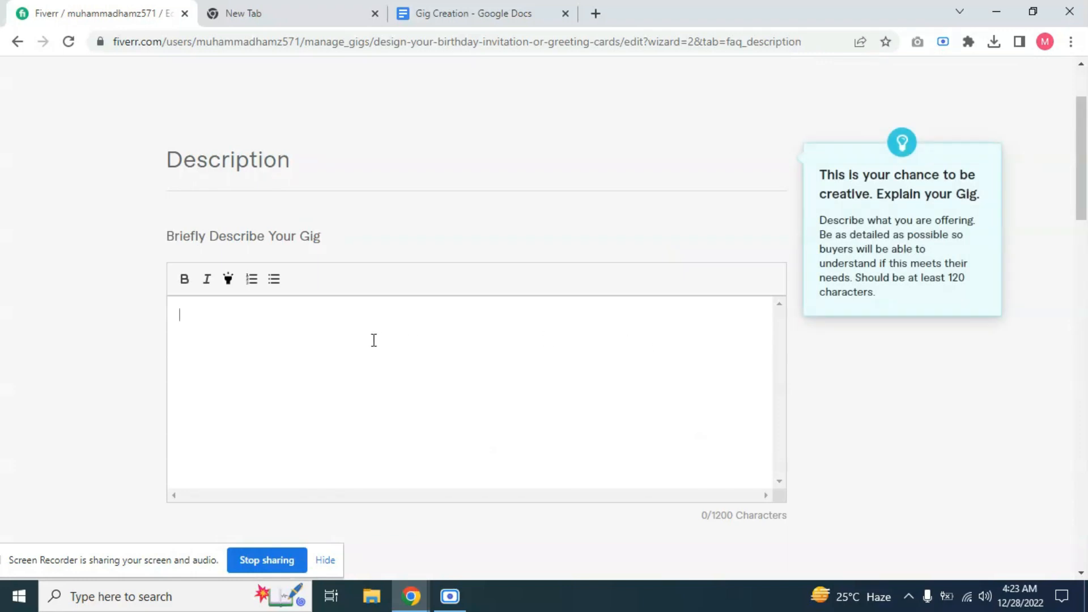
# Step: Copy the description paragraphs, from "I will design the sweetest" to "Thanks! :)", from the Gig Creation Google Doc into Fiverr's gig description
pyautogui.click(437, 8)
pyautogui.scroll(-11, 452, 243)
pyautogui.scroll(8, 457, 300)
pyautogui.scroll(14, 458, 297)
pyautogui.scroll(-3, 448, 295)
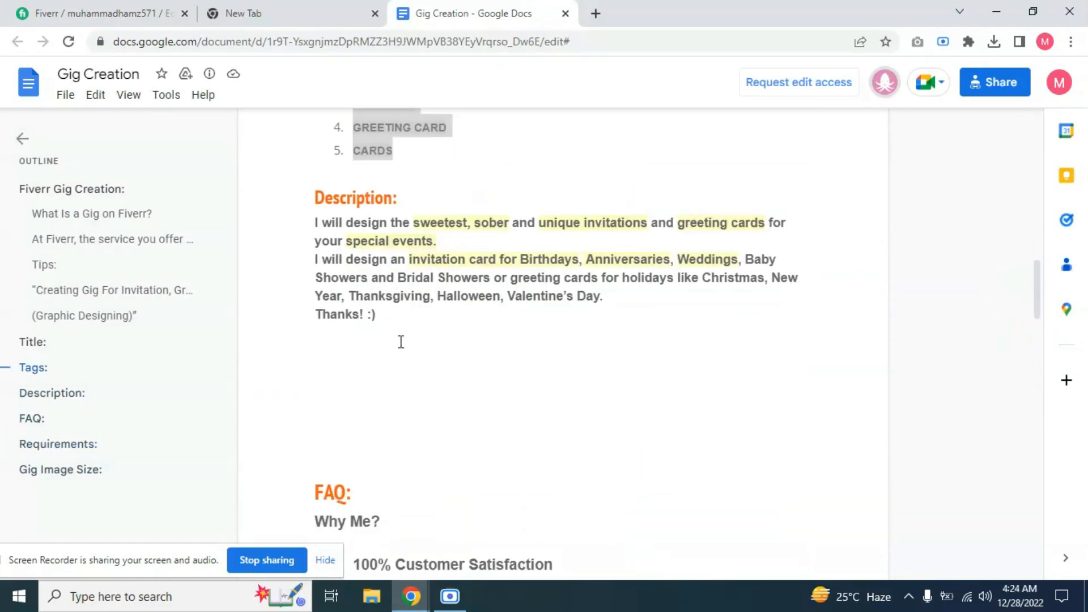
pyautogui.moveTo(381, 316); pyautogui.dragTo(311, 223)
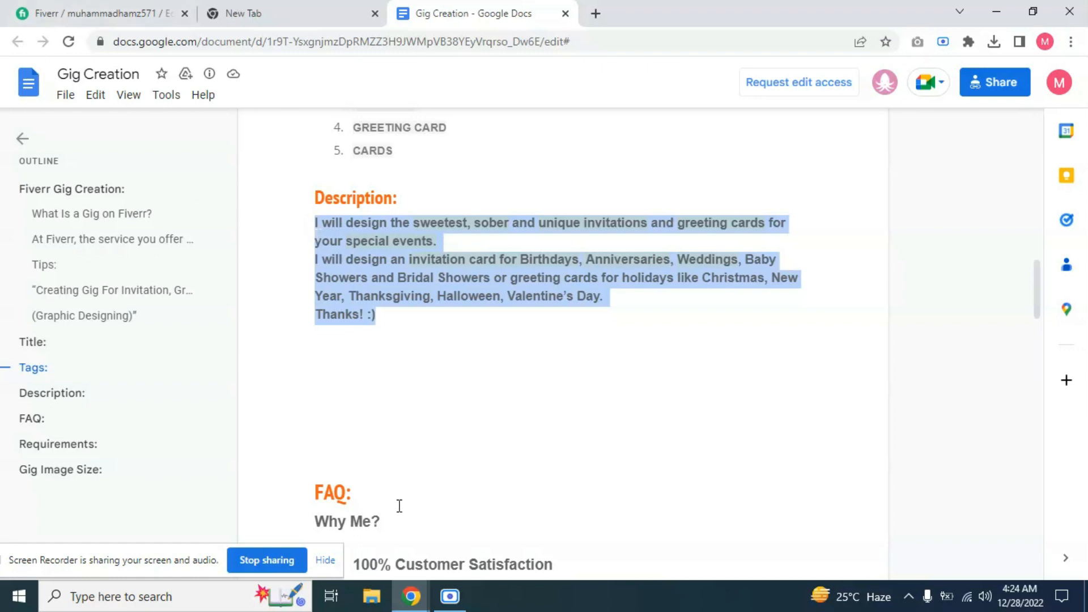
pyautogui.click(79, 12)
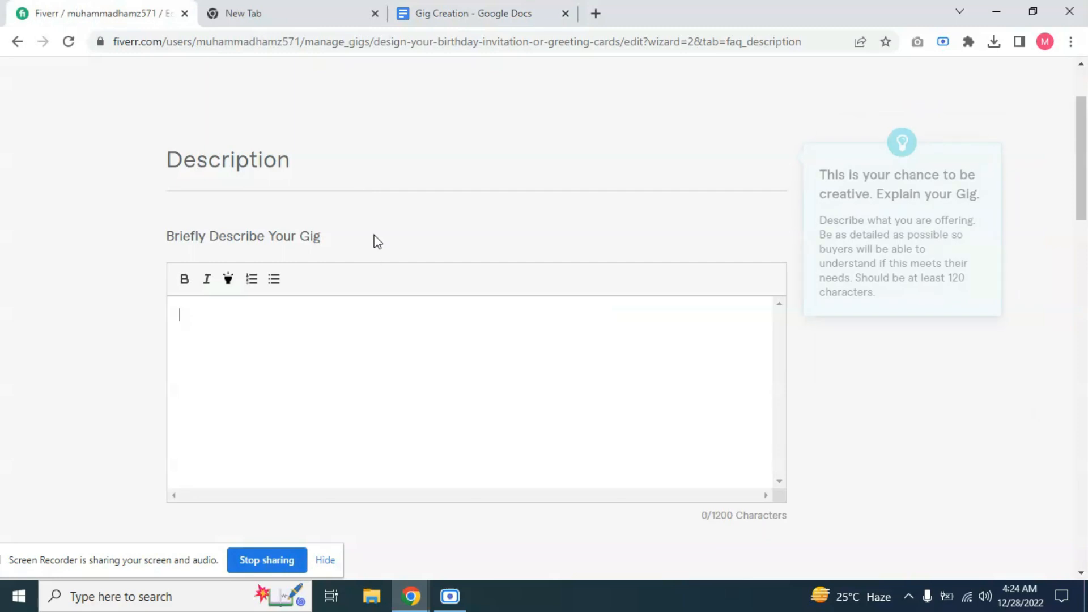
pyautogui.write('I will design the sweetest, sober and unique invitations and greeting cards for your special events. I will design an invitation card for Birthdays, Anniversaries, Weddings, Baby Showers and Bridal Showers or greeting cards for holidays like Christmas, New Year, Thanksgiving, Halloween, Valentines Day. Thanks! :)')
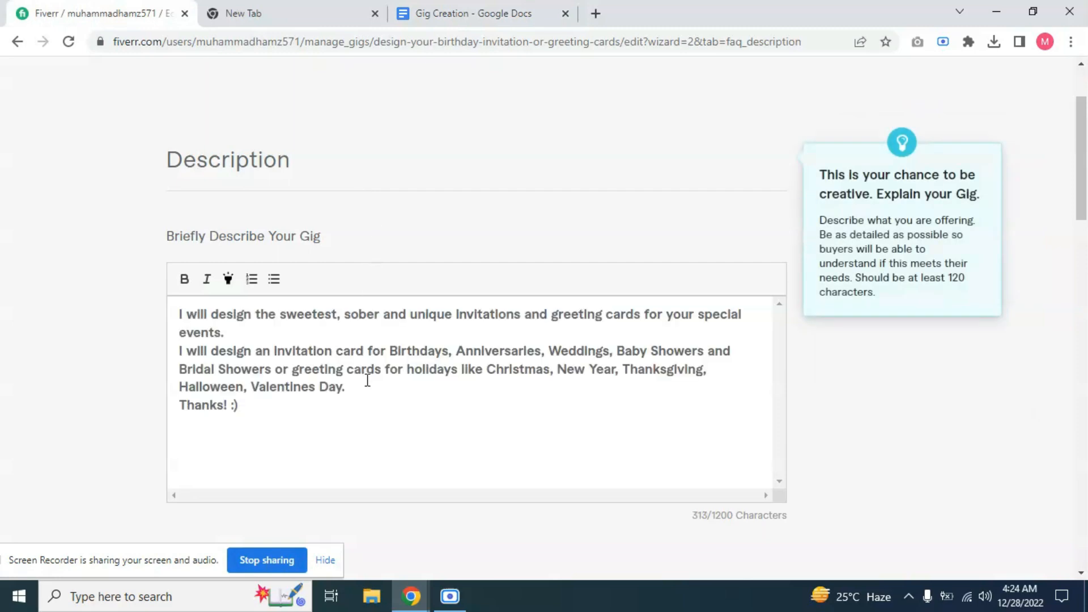
# Step: Clear the gig description and paste the same text back in
pyautogui.scroll(-3, 510, 409)
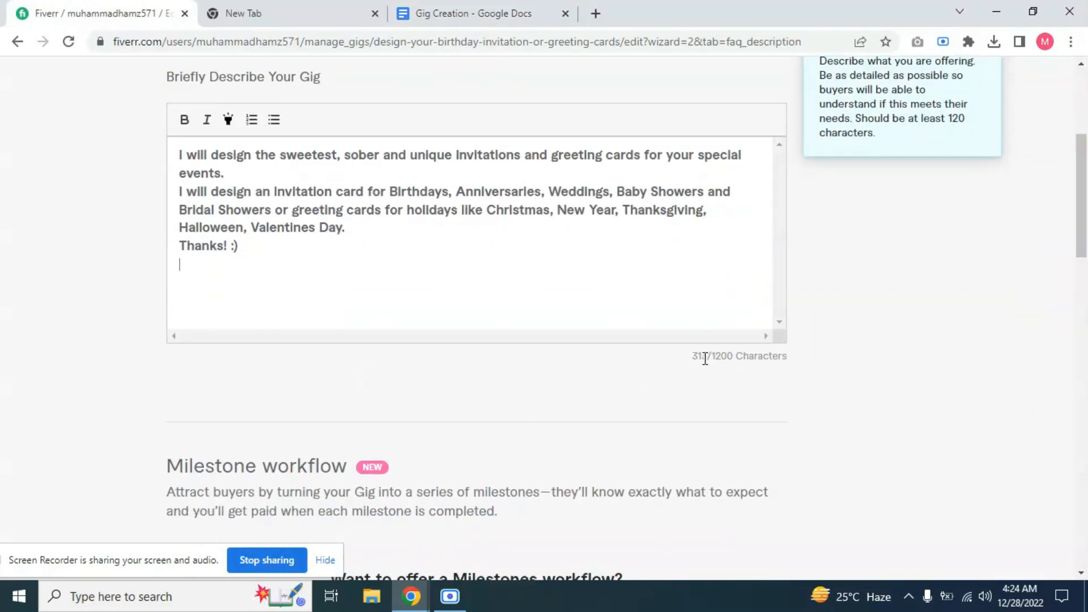
pyautogui.hotkey('ctrl', 'a')
pyautogui.hotkey('ctrl', 'c')
pyautogui.press('BackSpace')
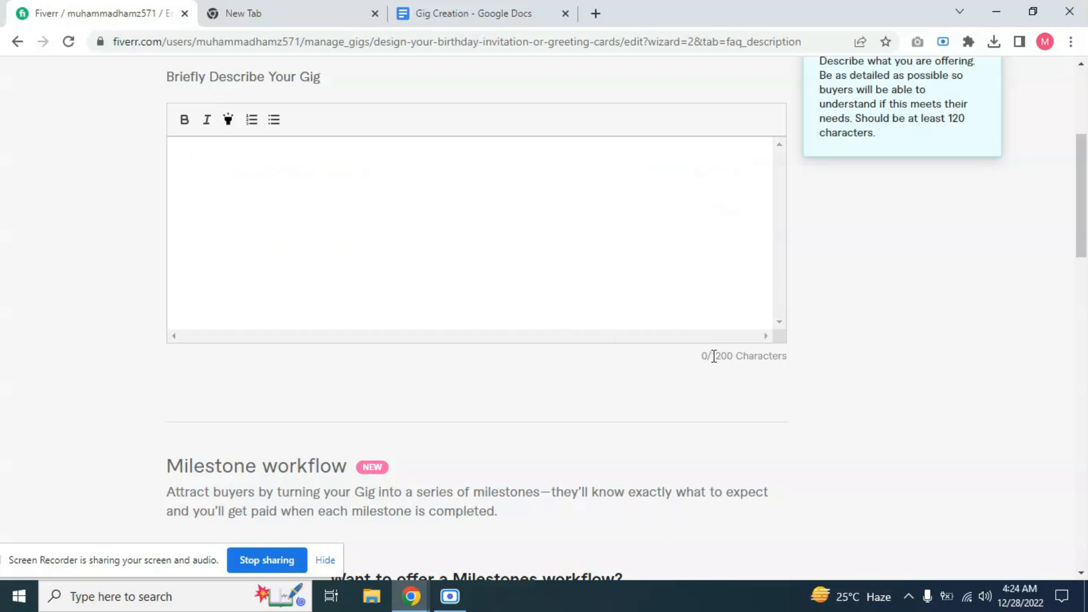
pyautogui.click(719, 388)
pyautogui.hotkey('ctrl', 'v')
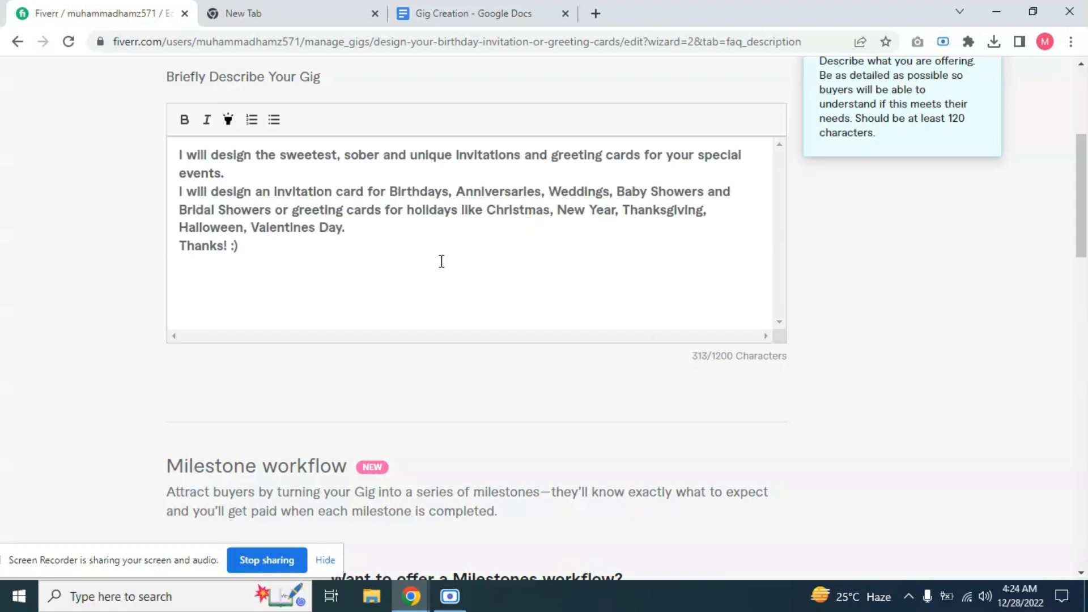
# Step: Remove the bold formatting from the entire gig description
pyautogui.scroll(2, 427, 253)
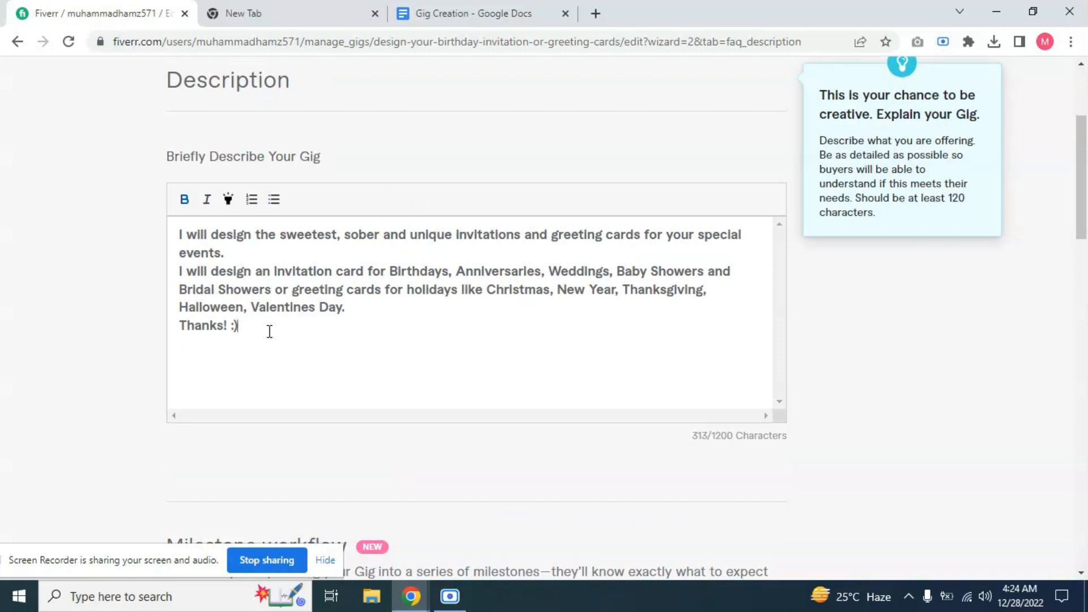
pyautogui.hotkey('ctrl', 'a')
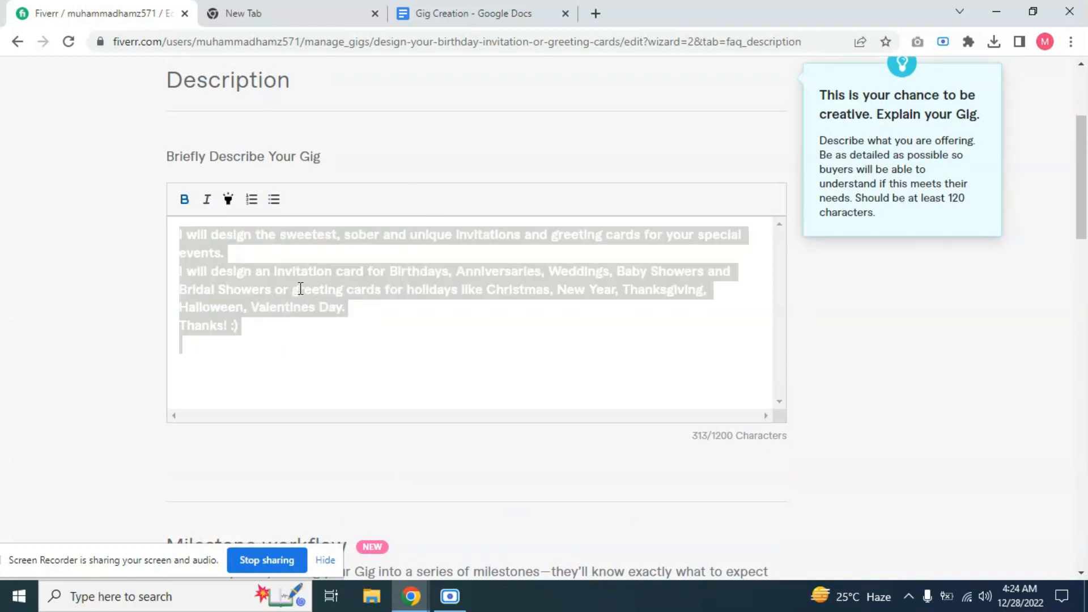
pyautogui.click(185, 199)
pyautogui.click(366, 339)
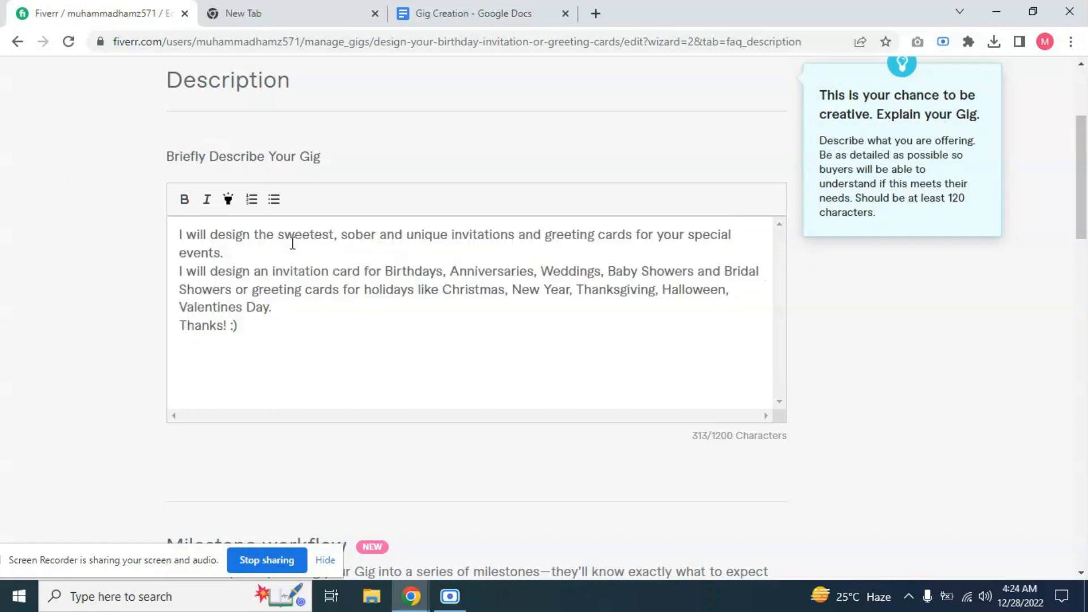
# Step: Bold "sweetest, sober and unique invitations and greeting cards" and highlight the phrase from "holidays like Christmas" to "Valentines Day."
pyautogui.moveTo(278, 238); pyautogui.dragTo(636, 241)
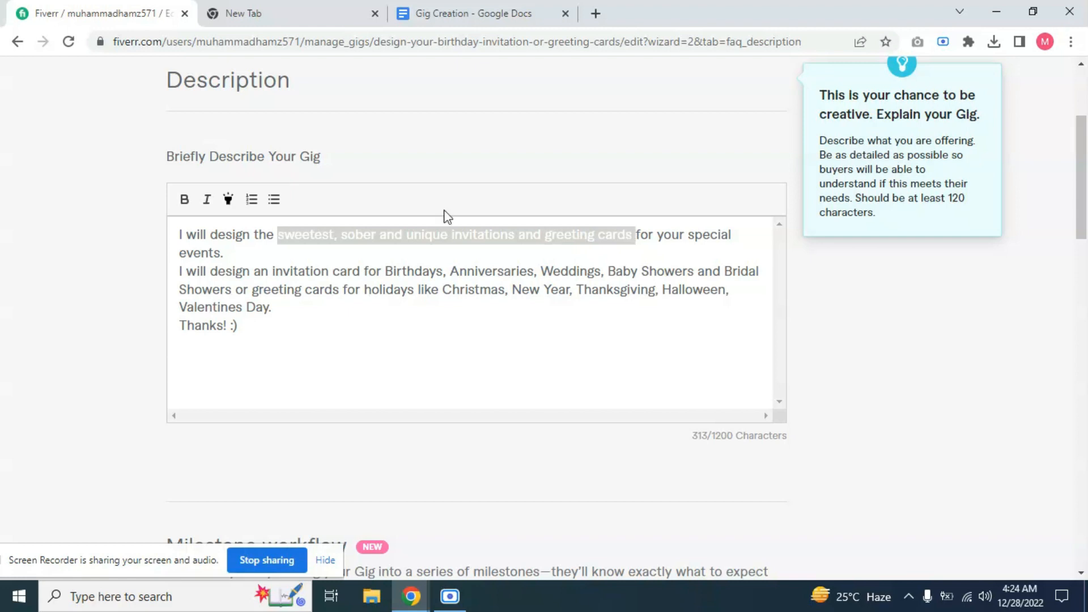
pyautogui.click(184, 199)
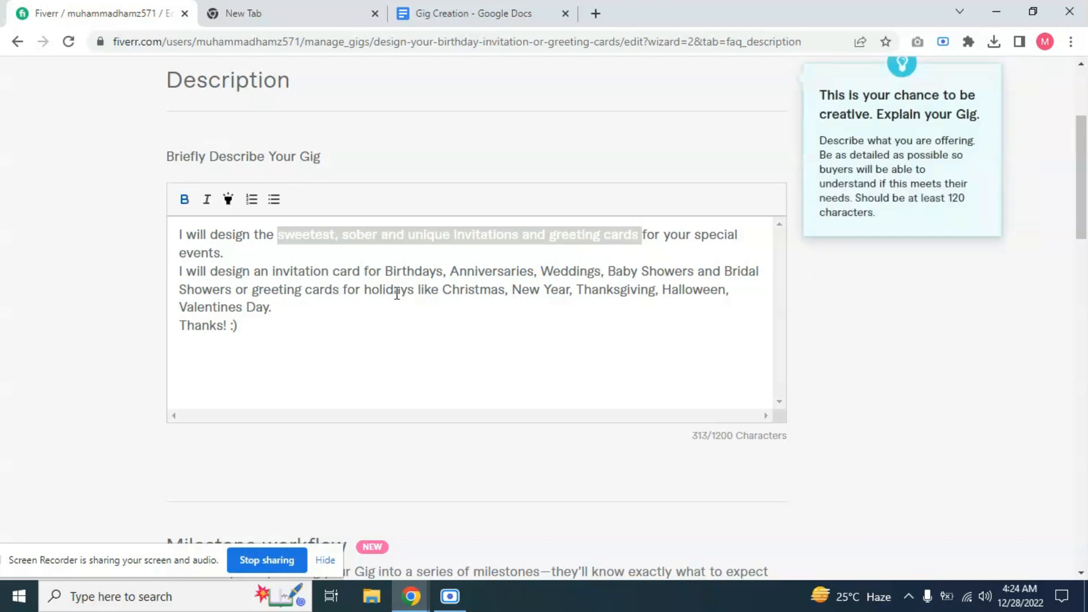
pyautogui.moveTo(364, 290); pyautogui.dragTo(574, 301)
pyautogui.moveTo(640, 304); pyautogui.dragTo(735, 311)
pyautogui.click(228, 199)
pyautogui.click(369, 346)
# Step: Try a "Portfolio:" line at the end of the gig description and delete it again
pyautogui.scroll(-2, 381, 333)
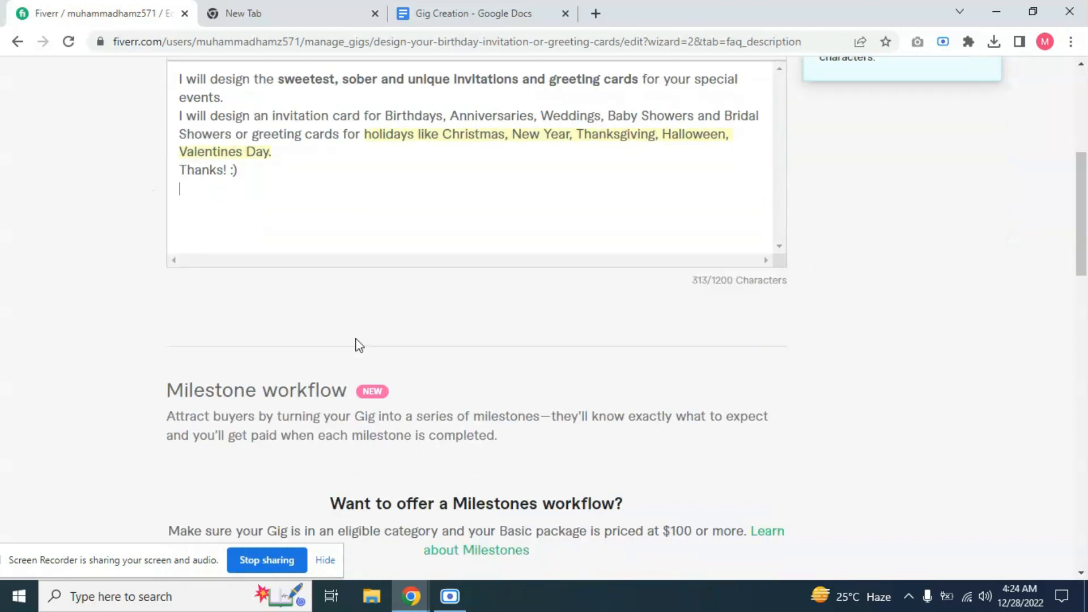
pyautogui.scroll(1, 350, 194)
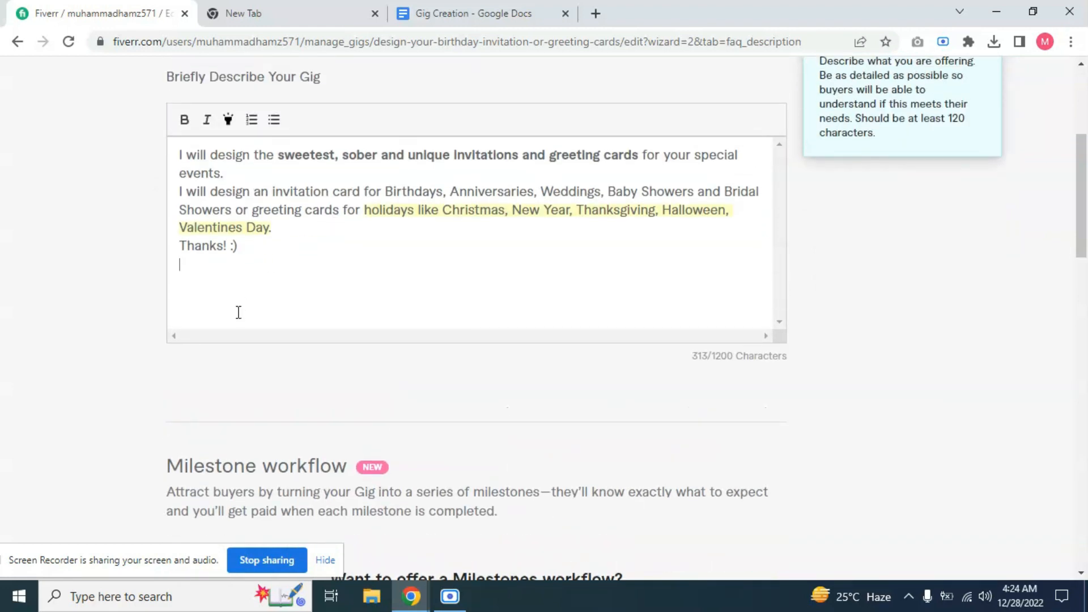
pyautogui.write('Portfolio:')
pyautogui.press('Return')
pyautogui.press('Return')
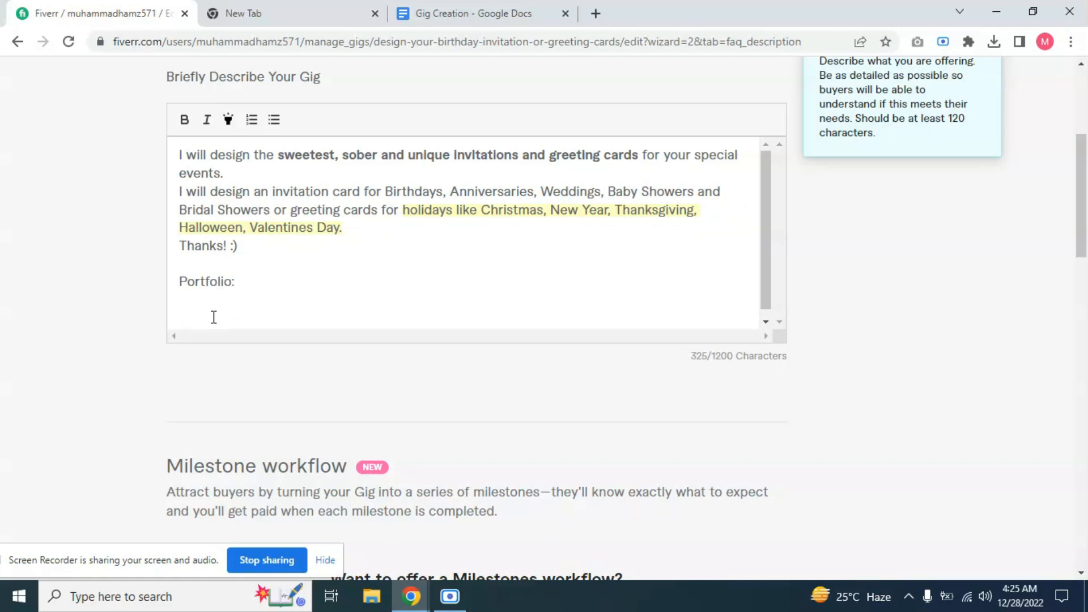
pyautogui.moveTo(249, 281); pyautogui.dragTo(168, 285)
pyautogui.press('BackSpace')
# Step: Start a new FAQ entry for the gig with the question "Why Me?"
pyautogui.scroll(-15, 271, 326)
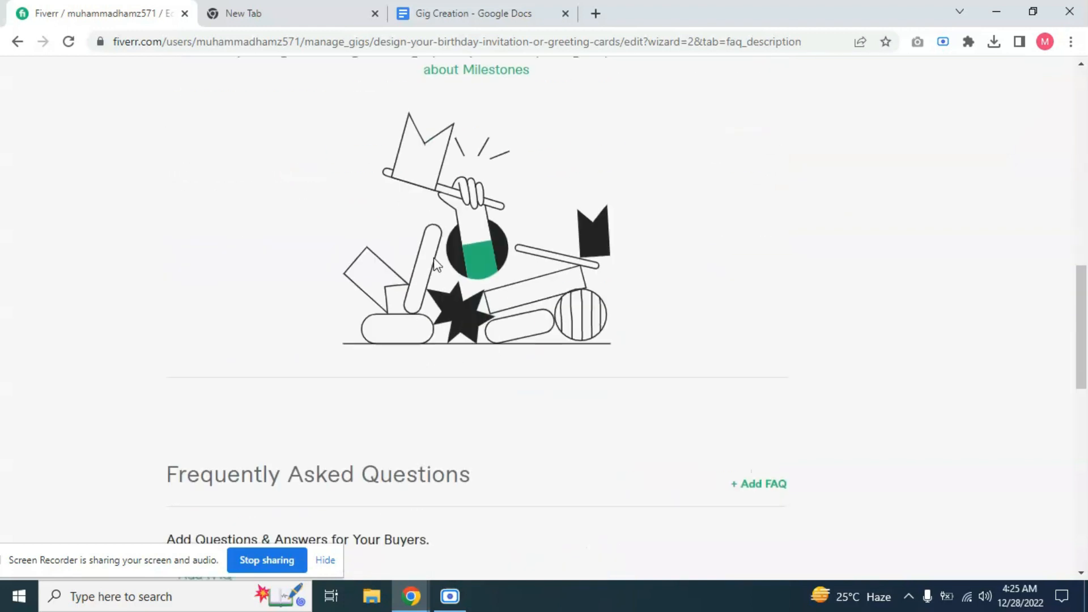
pyautogui.scroll(3, 482, 261)
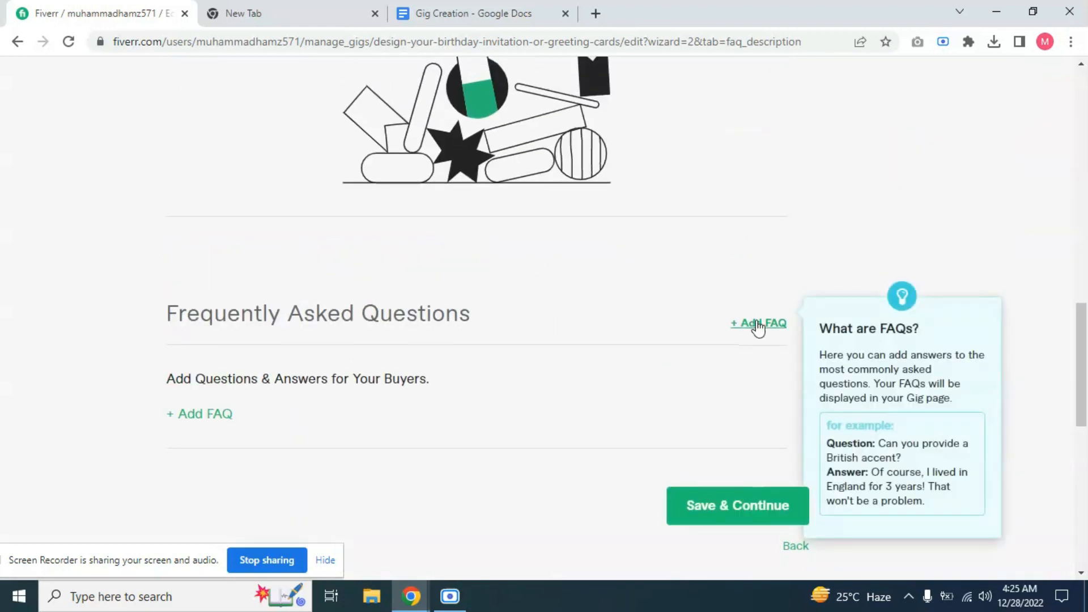
pyautogui.click(221, 414)
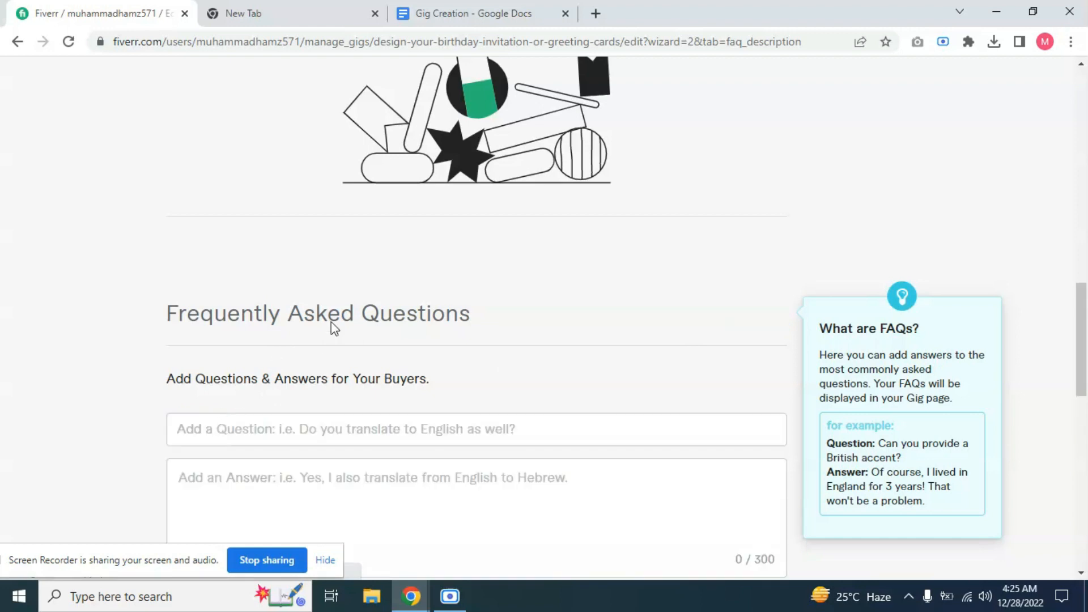
pyautogui.scroll(-2, 331, 322)
pyautogui.click(336, 346)
pyautogui.write('W')
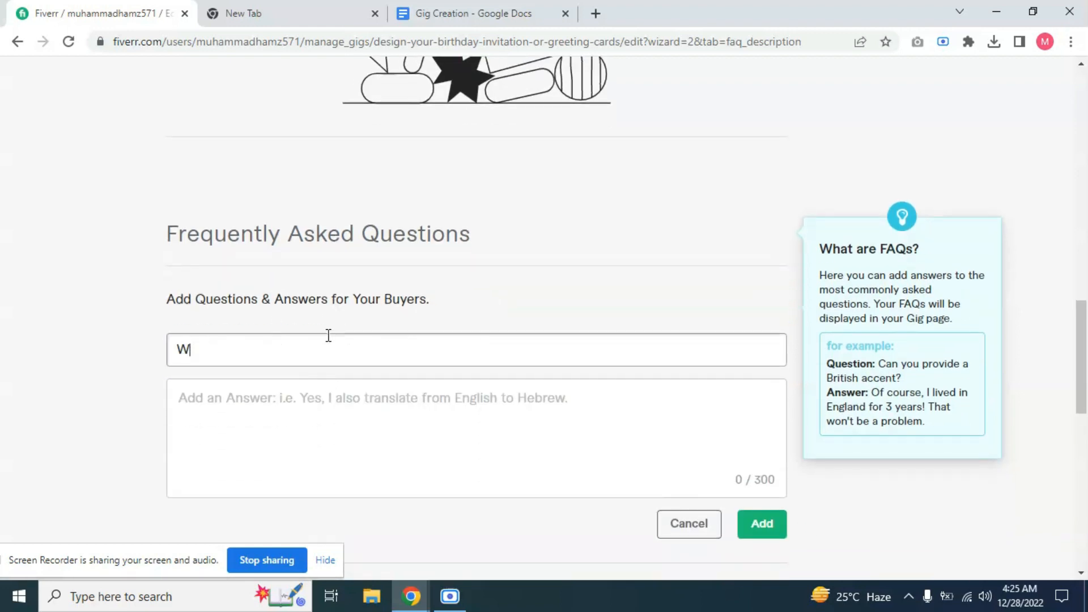
pyautogui.write('hy Me?')
# Step: Answer the question with "24 hours delivery" and, on a second line, "good and formal communication", correcting the misspelled last word
pyautogui.click(298, 393)
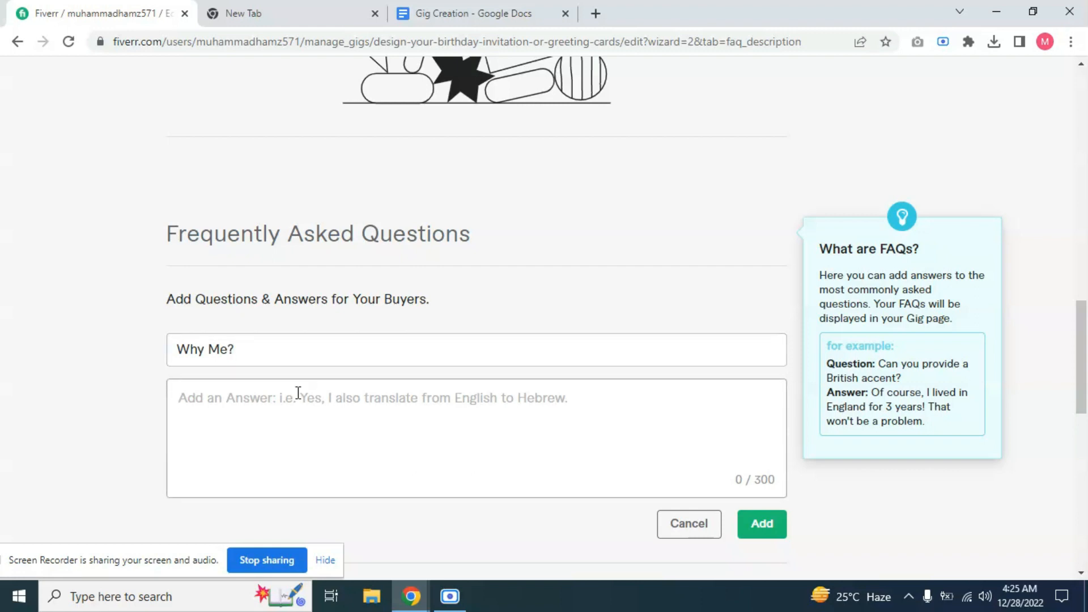
pyautogui.write('@4')
pyautogui.press('BackSpace')
pyautogui.press('BackSpace')
pyautogui.write('25')
pyautogui.write('hours de')
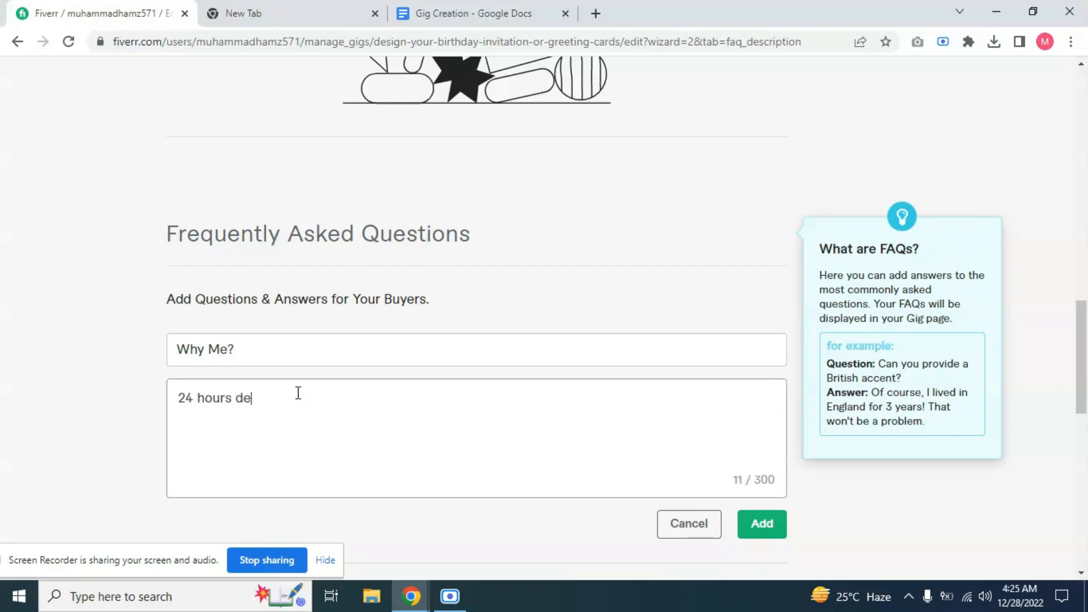
pyautogui.write('livery')
pyautogui.press('Return')
pyautogui.write('good ')
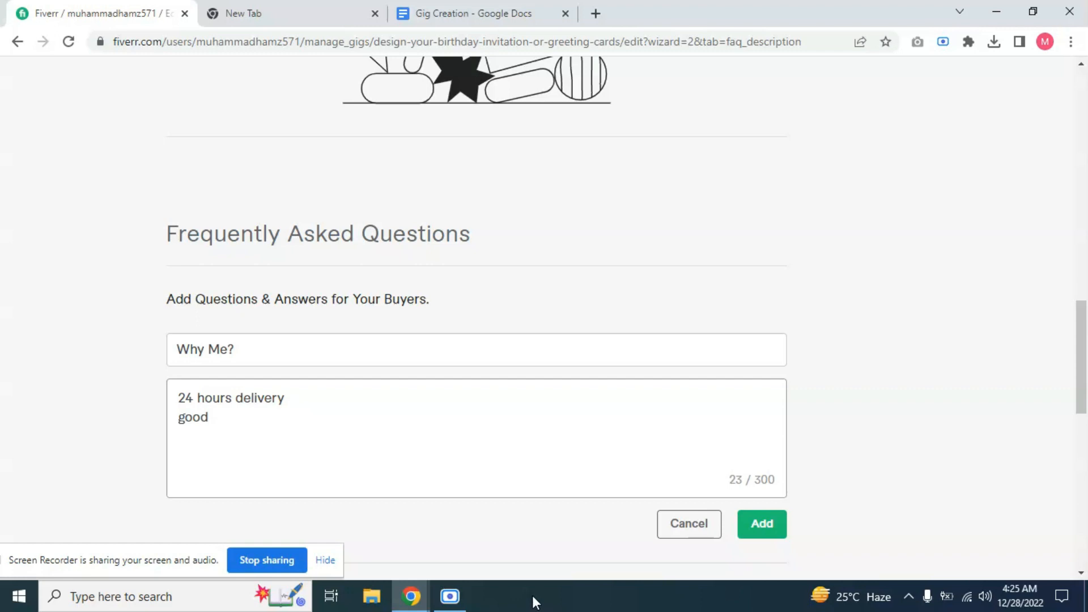
pyautogui.write('and formal comunication')
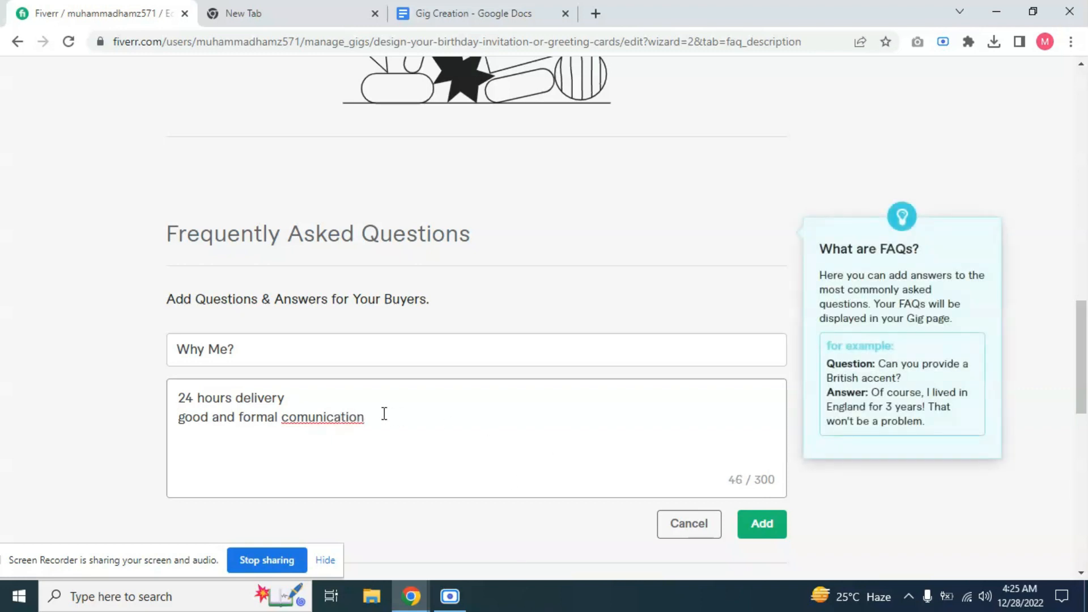
pyautogui.rightClick(355, 414)
pyautogui.click(414, 239)
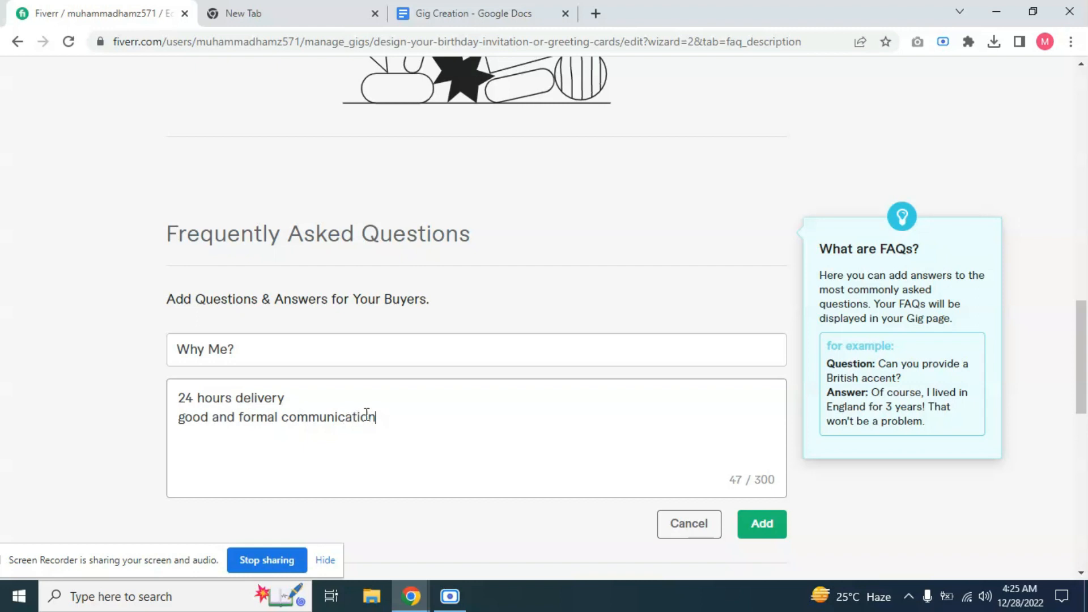
# Step: Add the "Why Me?" entry to the gig's FAQ, then save and continue to the requirements section
pyautogui.press('Return')
pyautogui.press('Return')
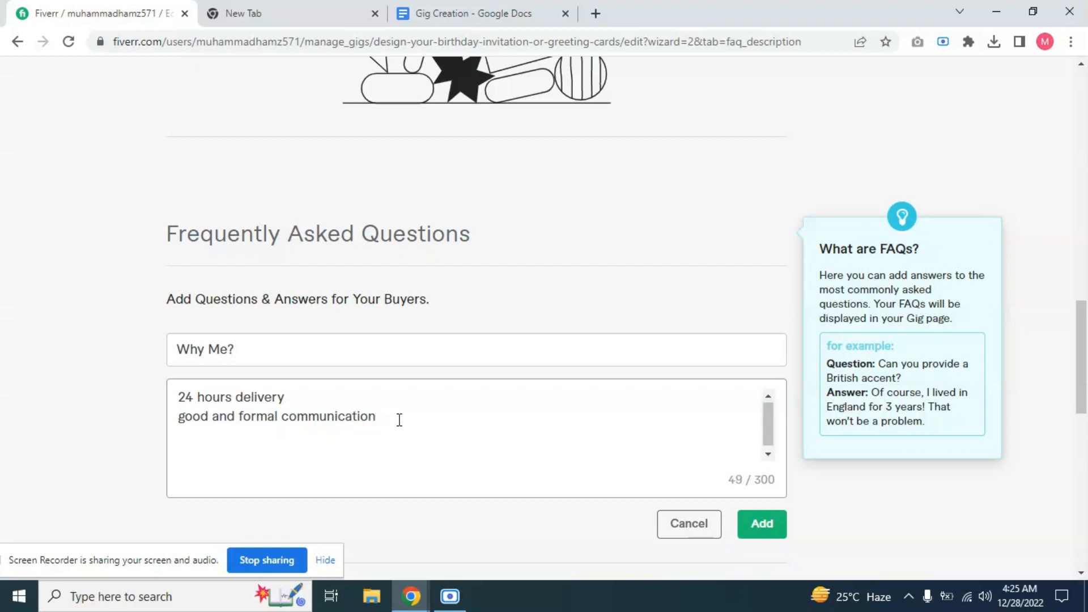
pyautogui.scroll(-1, 496, 392)
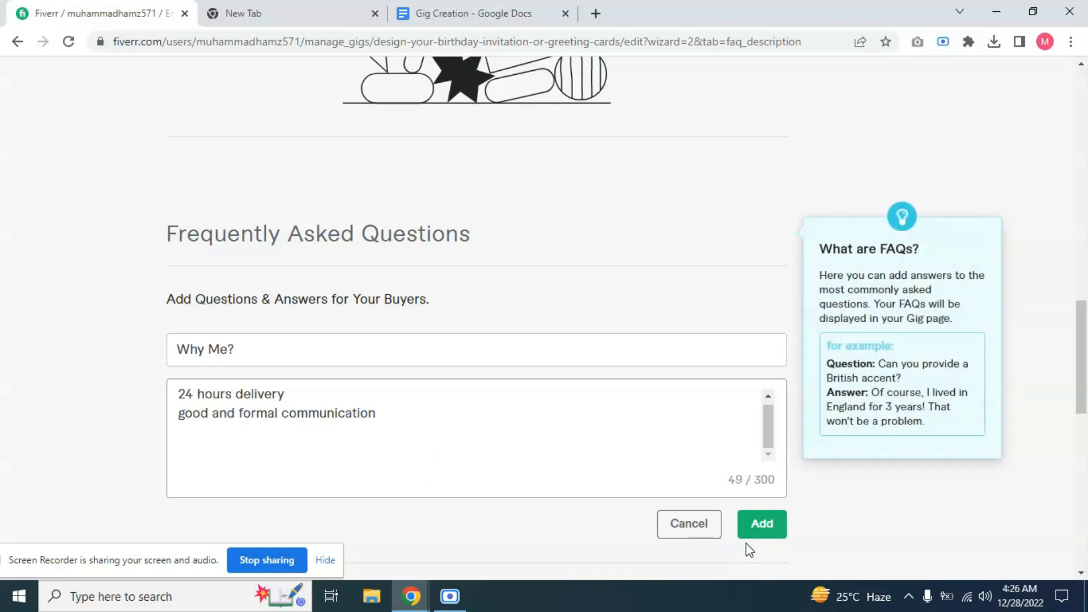
pyautogui.click(761, 528)
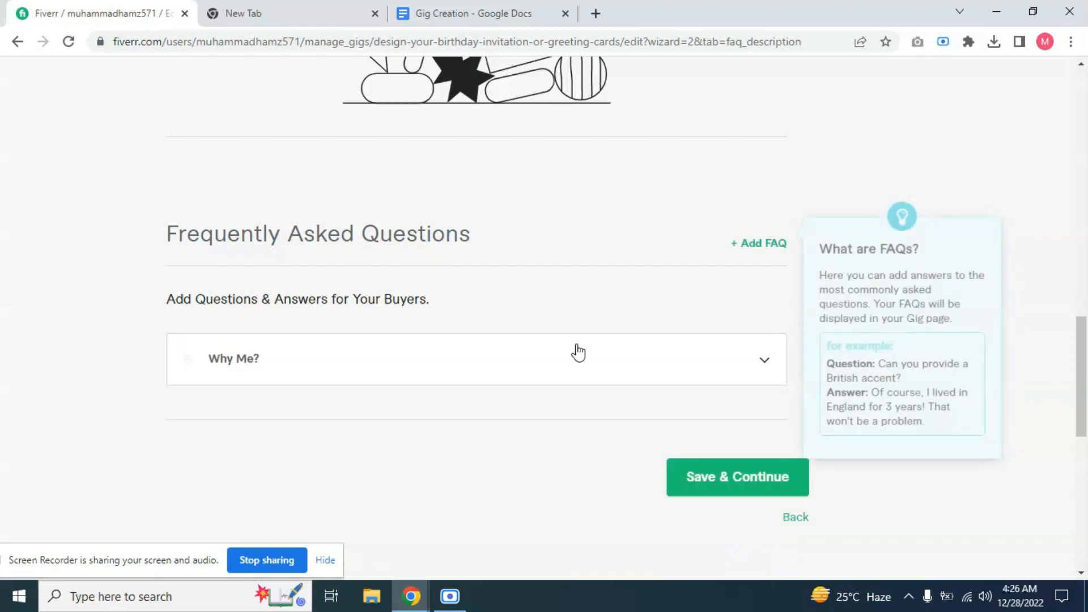
pyautogui.scroll(-3, 624, 337)
pyautogui.click(697, 336)
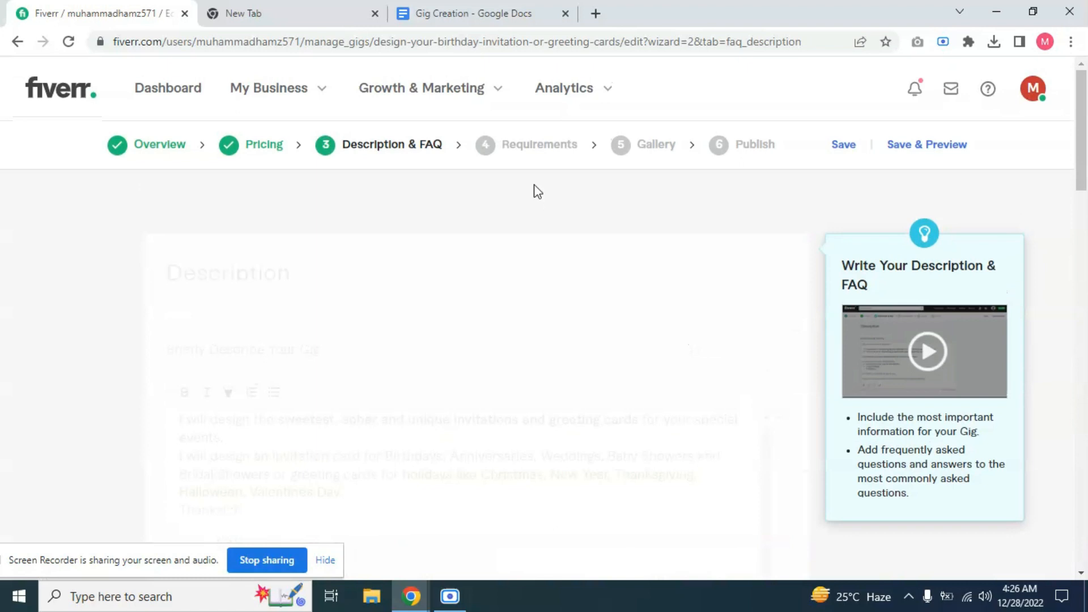
# Step: Start a new custom question for buyers below the general questions in the gig requirements
pyautogui.scroll(-5, 376, 292)
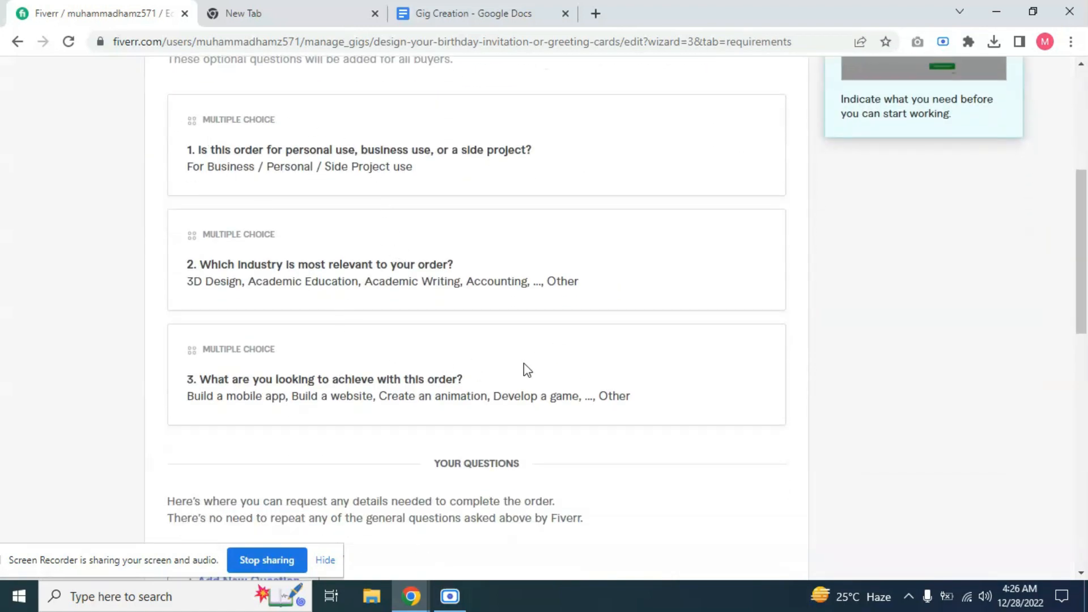
pyautogui.scroll(-4, 295, 397)
pyautogui.click(224, 360)
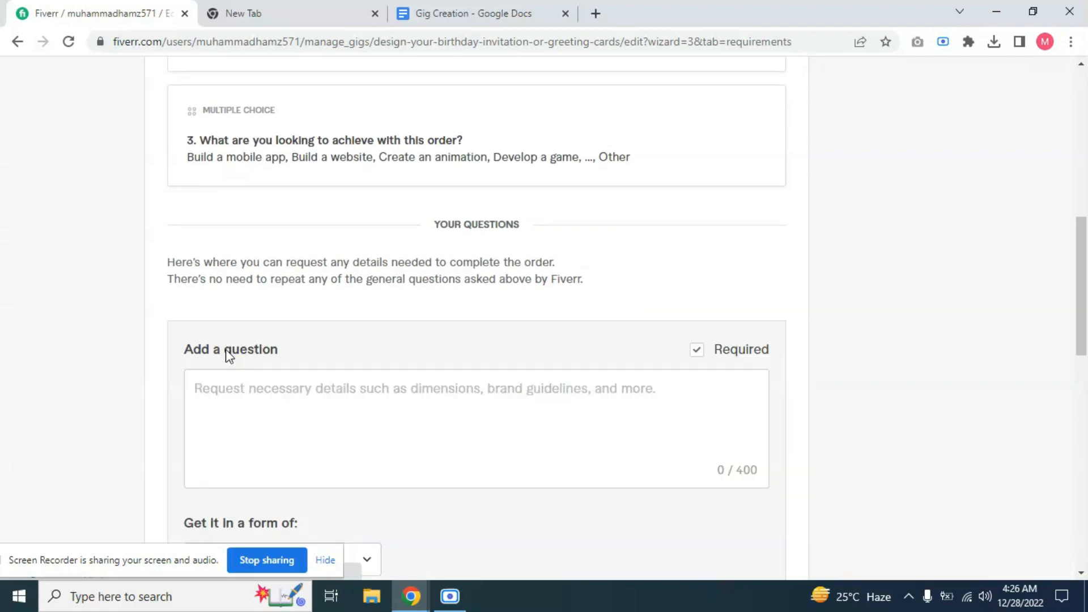
pyautogui.click(330, 415)
pyautogui.scroll(-1, 284, 338)
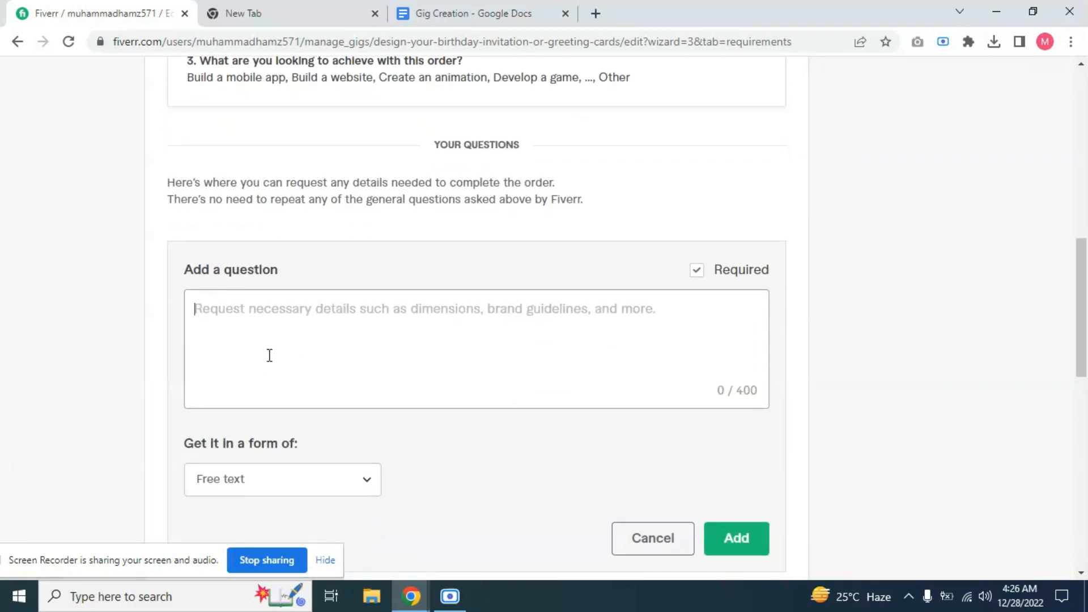
# Step: Copy the four items under Requirements in the Gig Creation document and paste them into the new question
pyautogui.click(448, 13)
pyautogui.scroll(-5, 365, 227)
pyautogui.scroll(-5, 368, 226)
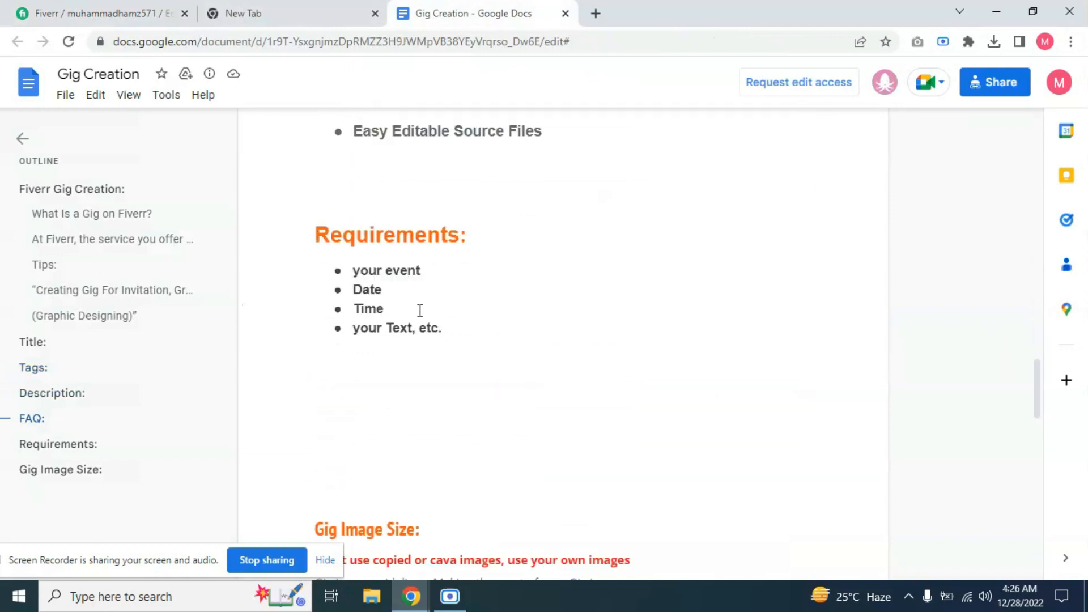
pyautogui.moveTo(443, 327); pyautogui.dragTo(345, 266)
pyautogui.hotkey('ctrl', 'c')
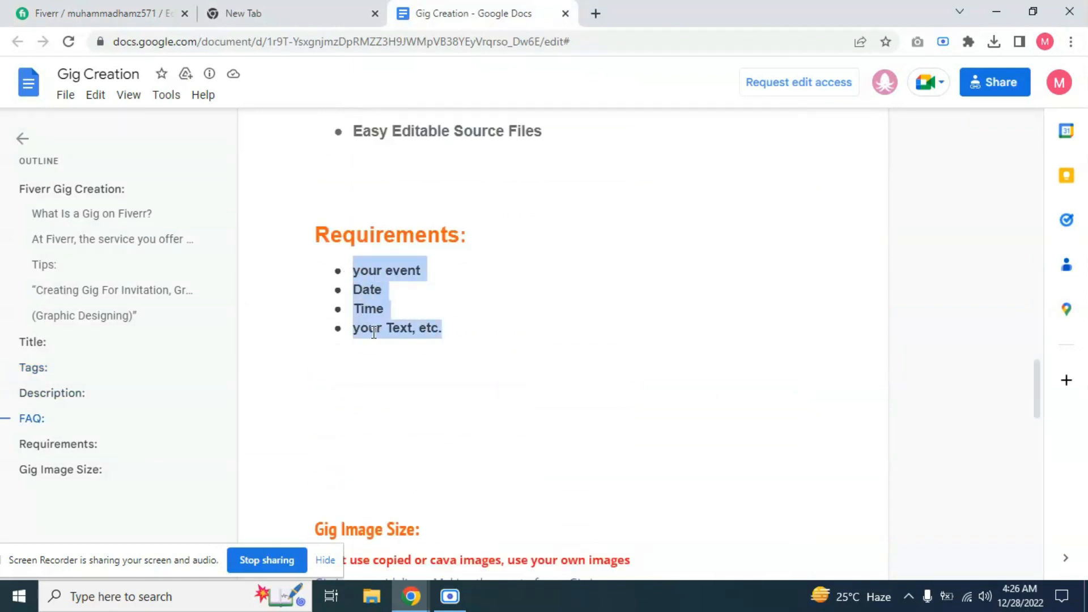
pyautogui.click(102, 13)
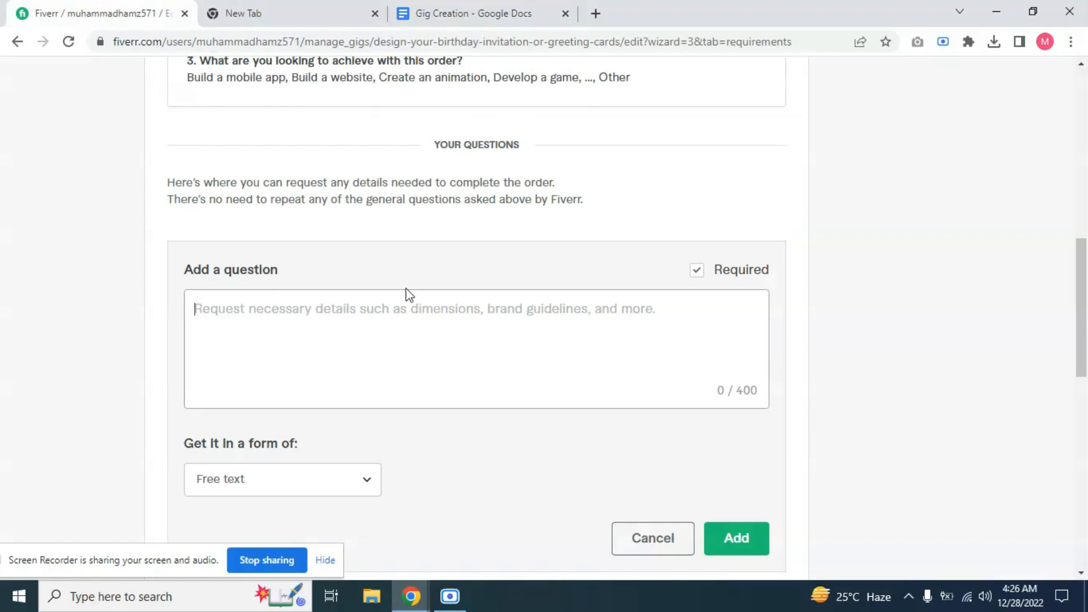
pyautogui.click(397, 315)
pyautogui.hotkey('ctrl', 'v')
# Step: Put a dash in front of each of the lines "your event", "Date", "Time" and "your Text, etc."
pyautogui.click(196, 310)
pyautogui.write('-')
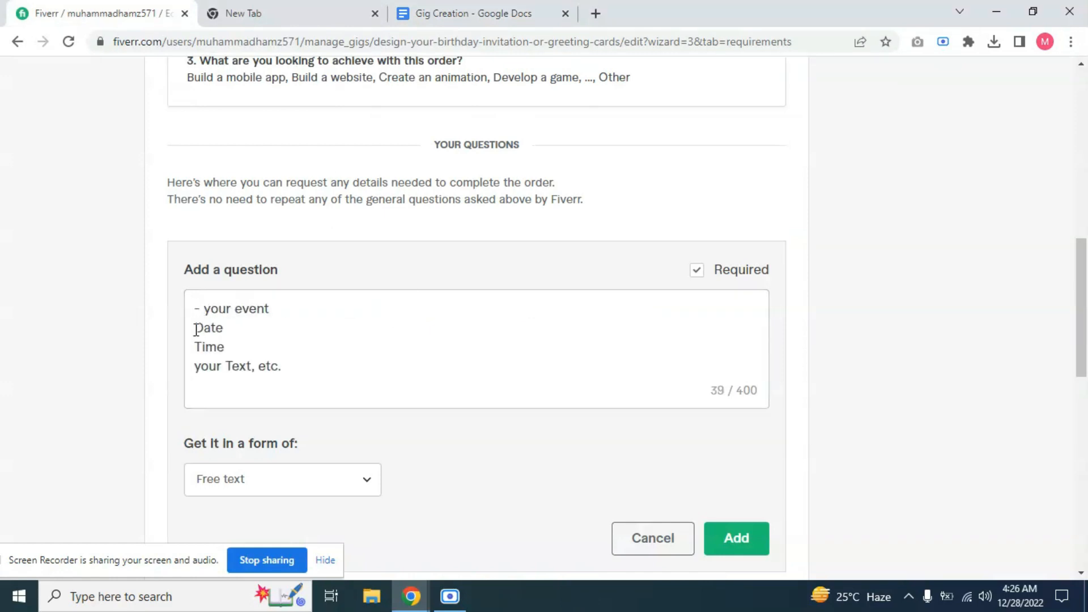
pyautogui.click(195, 329)
pyautogui.write('-')
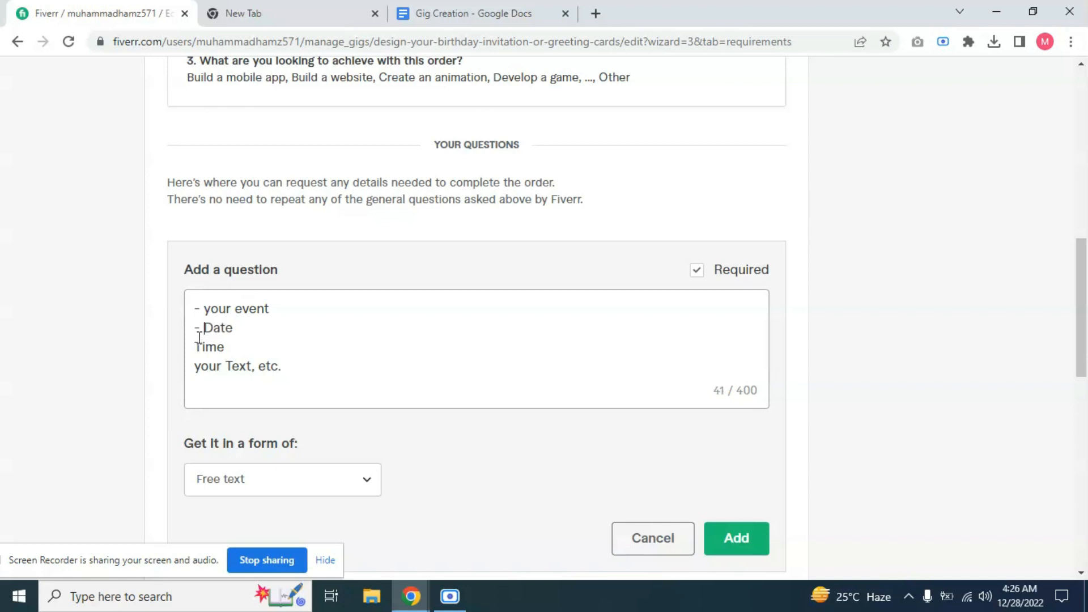
pyautogui.click(196, 346)
pyautogui.write('-')
pyautogui.click(196, 368)
pyautogui.write('-')
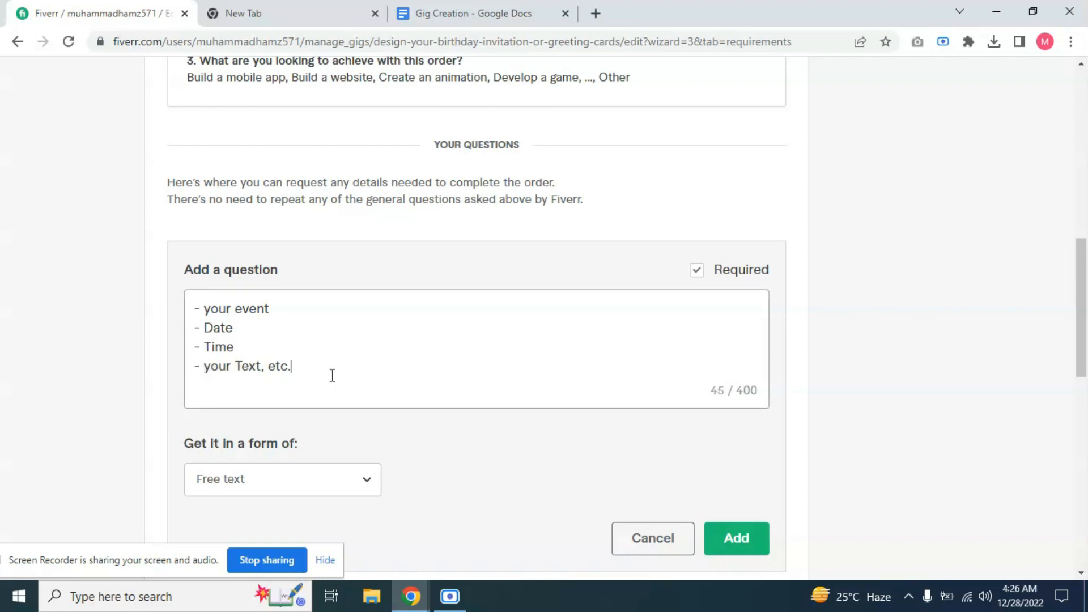
# Step: Keep the answer form as Free text and add the question to the gig requirements
pyautogui.click(342, 478)
pyautogui.scroll(-3, 340, 447)
pyautogui.click(408, 326)
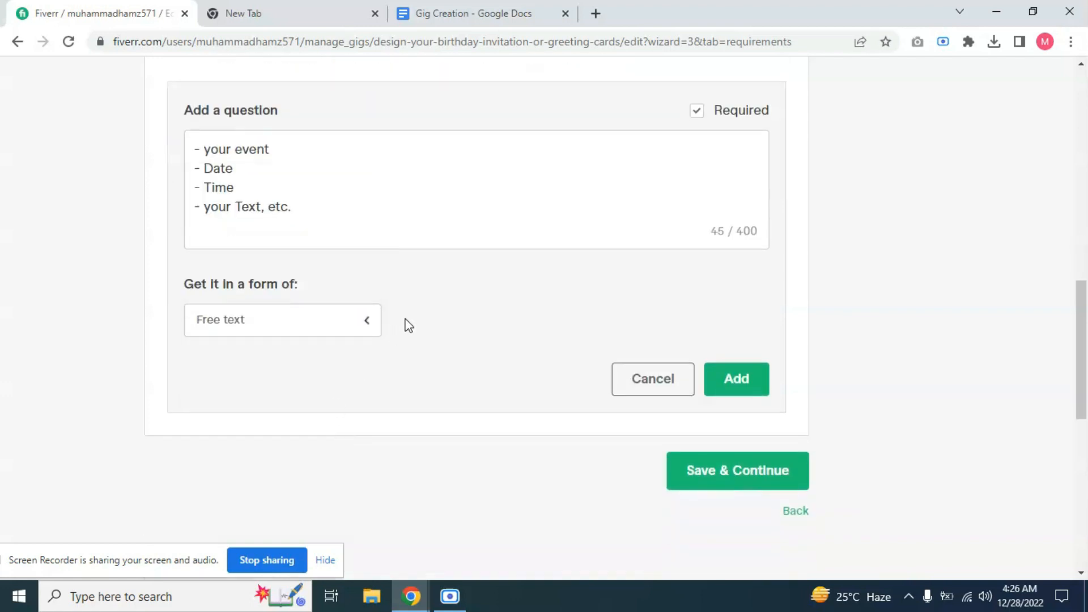
pyautogui.scroll(1, 352, 332)
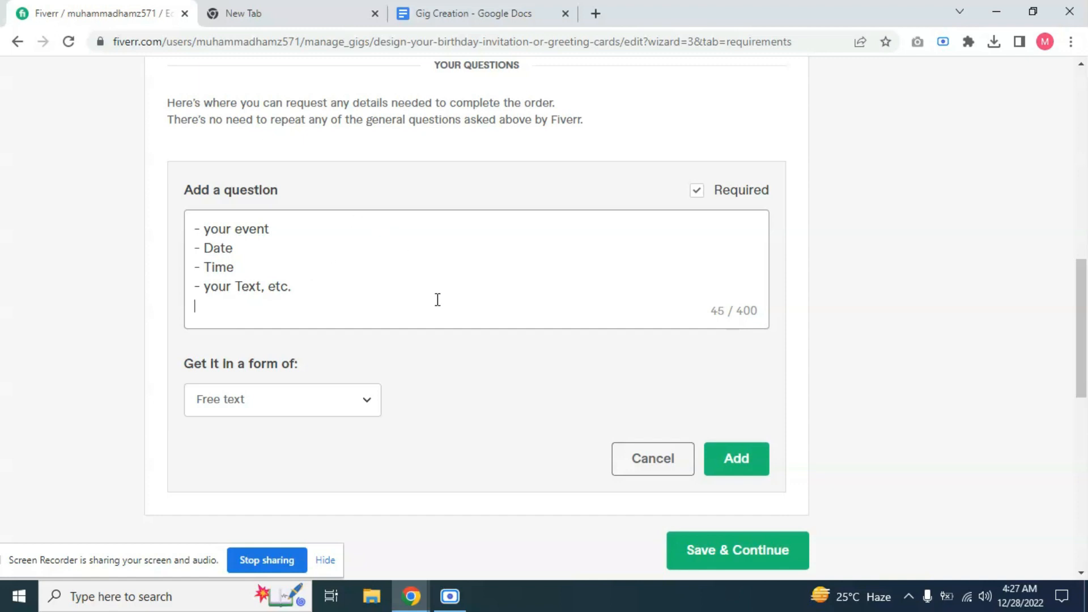
pyautogui.click(716, 475)
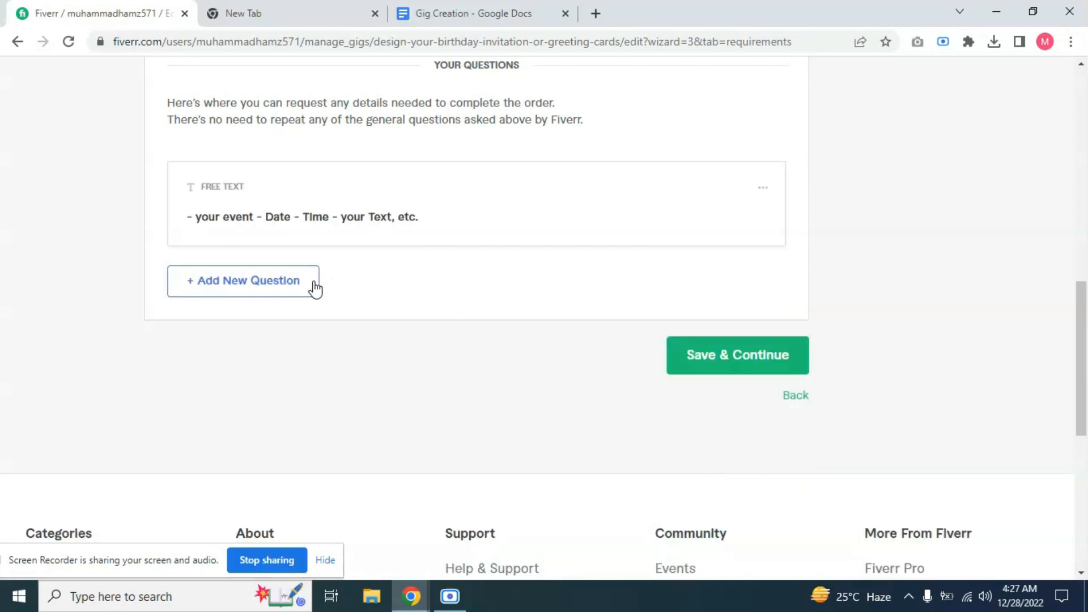
# Step: Start another requirement question reading "Colors" and set its answer form to Multiple choice
pyautogui.click(286, 288)
pyautogui.click(289, 243)
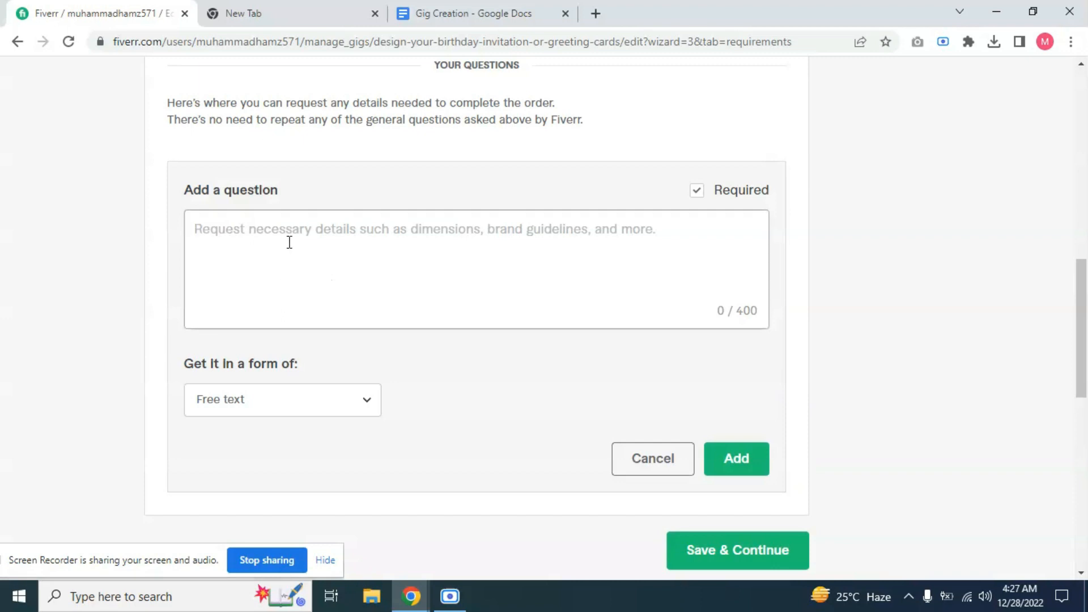
pyautogui.write('Colors')
pyautogui.scroll(-3, 287, 348)
pyautogui.click(335, 243)
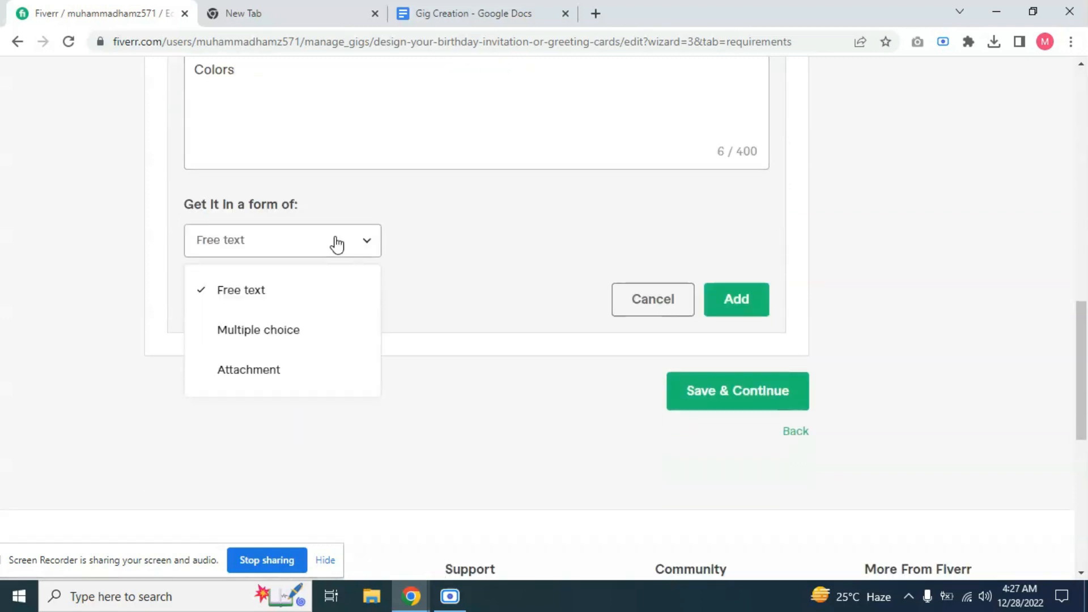
pyautogui.click(264, 338)
# Step: Enter "Red" and "Blue" as the answer options and add the Colors question to the requirements
pyautogui.click(256, 289)
pyautogui.write('Red')
pyautogui.click(286, 322)
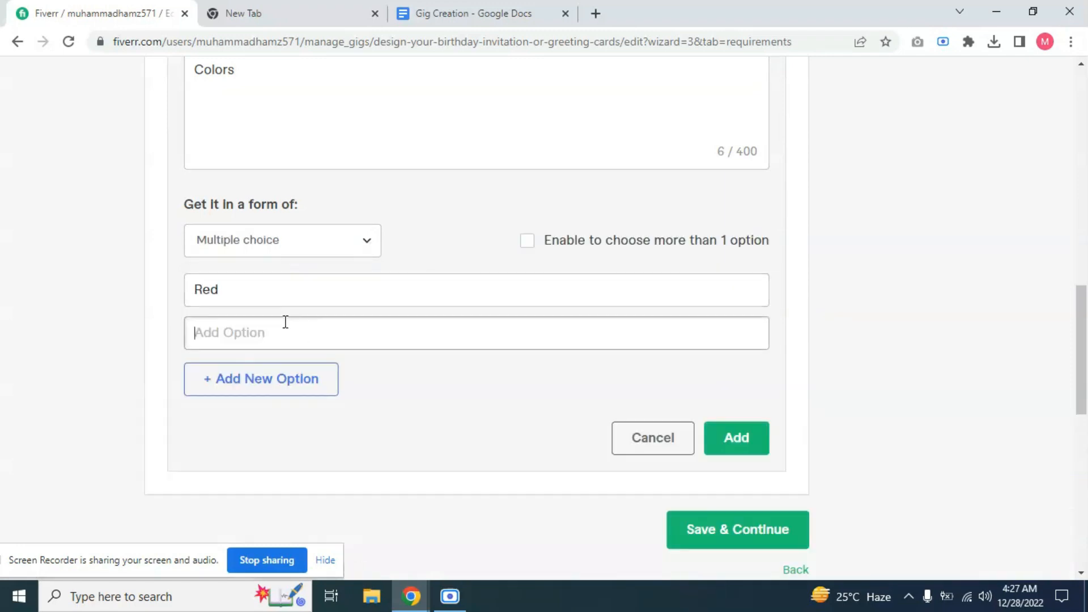
pyautogui.write('Blue')
pyautogui.scroll(1, 451, 379)
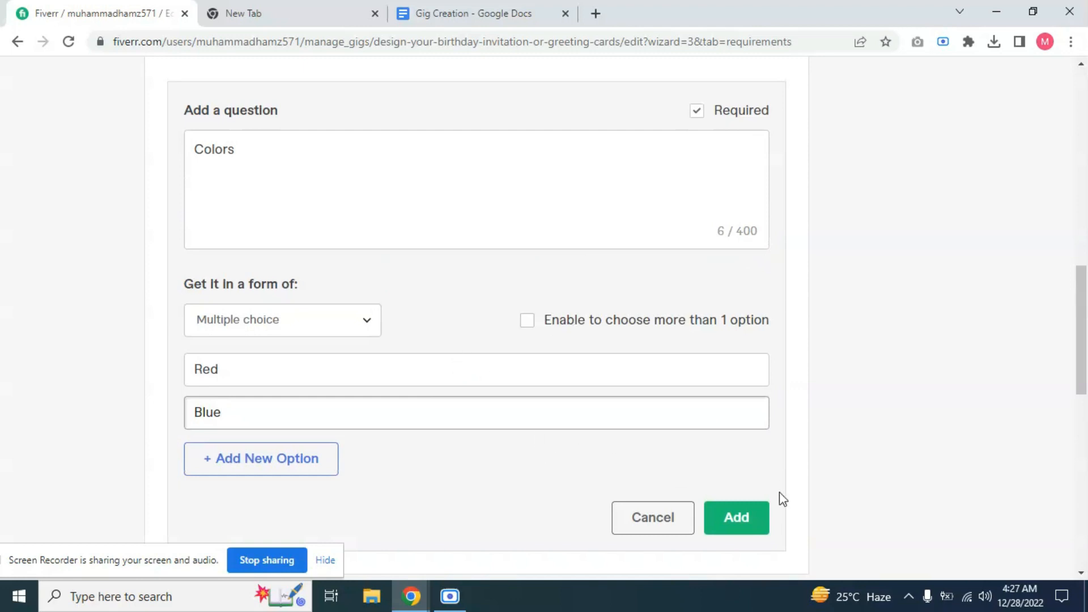
pyautogui.click(746, 520)
# Step: Save the requirements and continue to the gig gallery
pyautogui.scroll(-1, 736, 364)
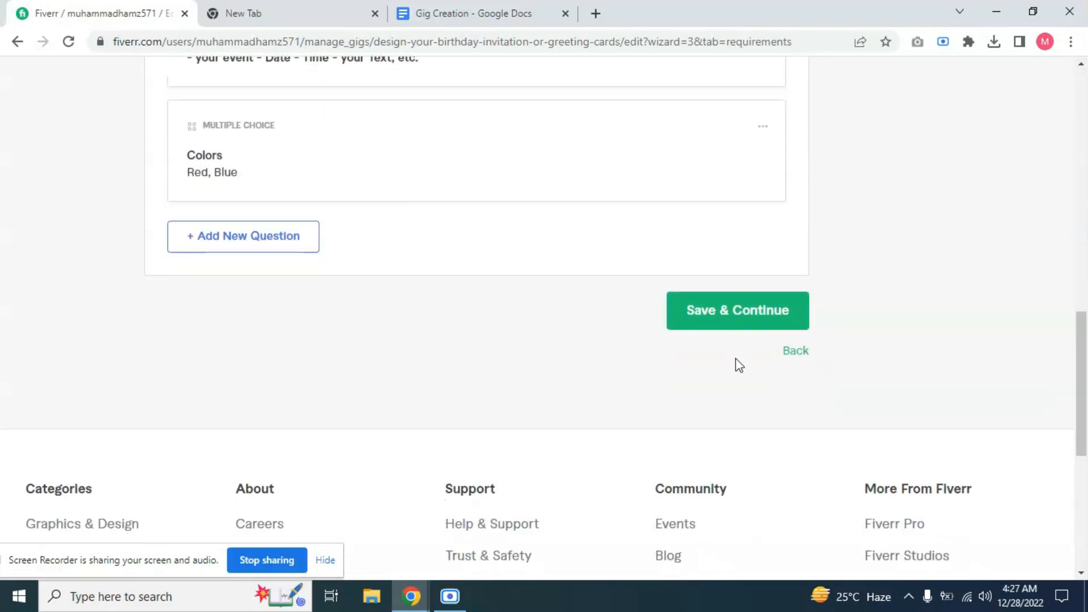
pyautogui.scroll(2, 680, 363)
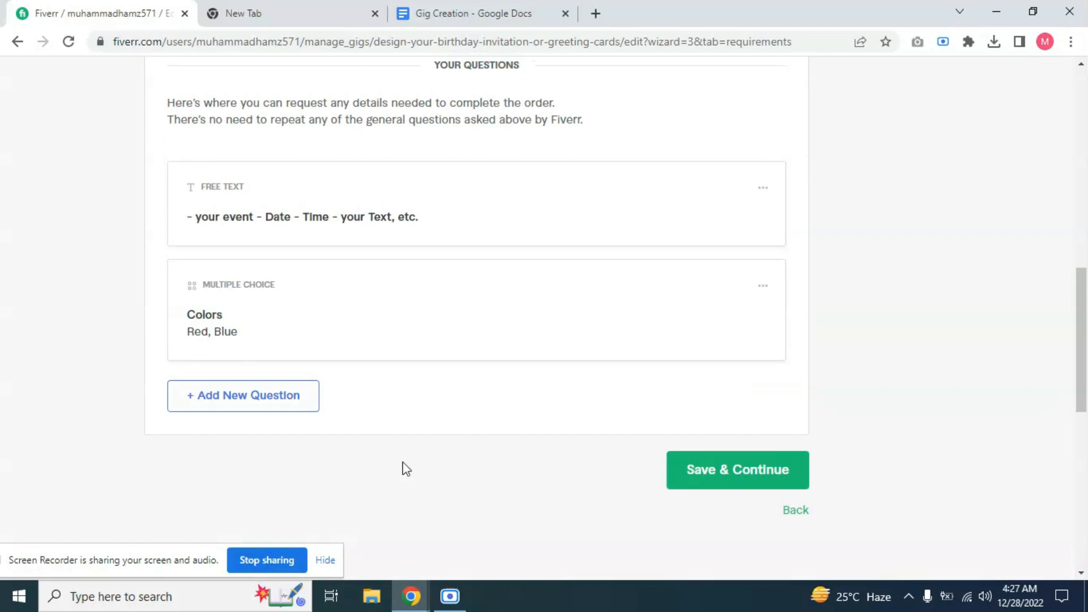
pyautogui.click(717, 473)
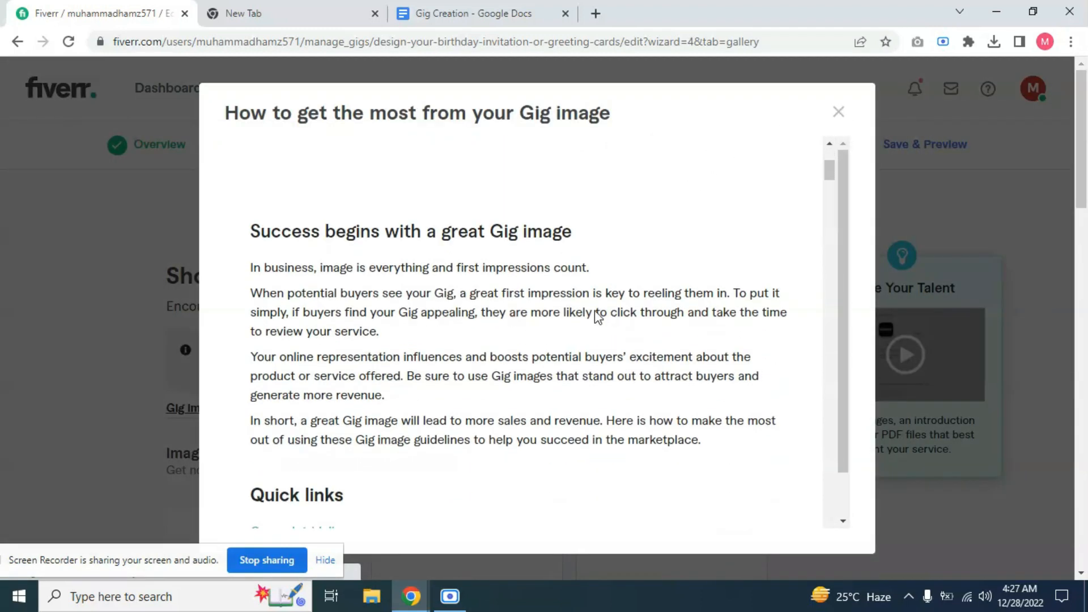
# Step: Look through the guide on getting the most from the gig image and close it
pyautogui.scroll(-12, 598, 317)
pyautogui.scroll(6, 607, 340)
pyautogui.scroll(6, 605, 340)
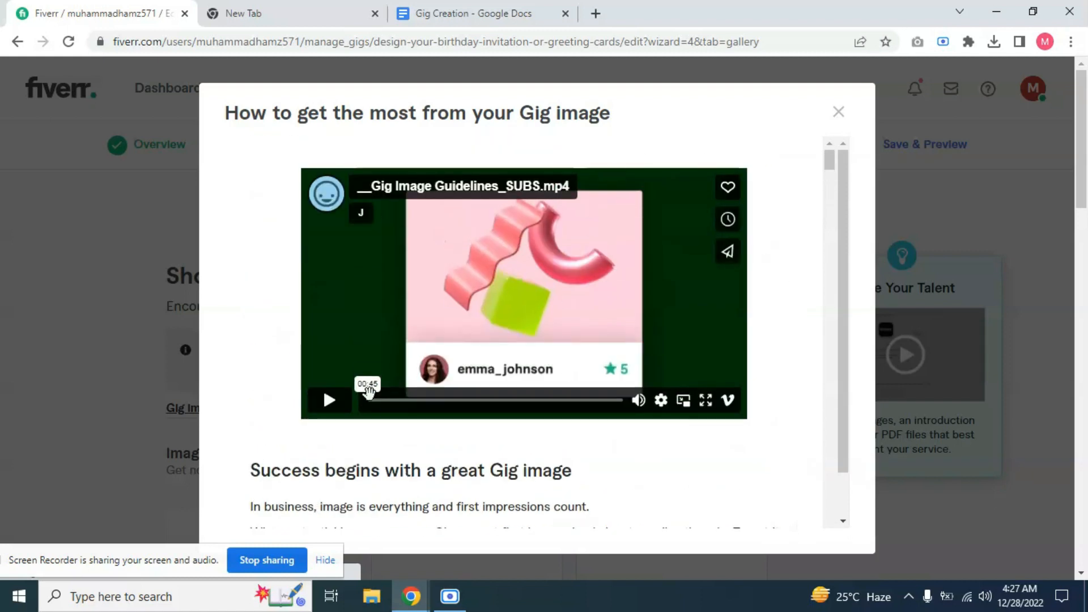
pyautogui.click(840, 112)
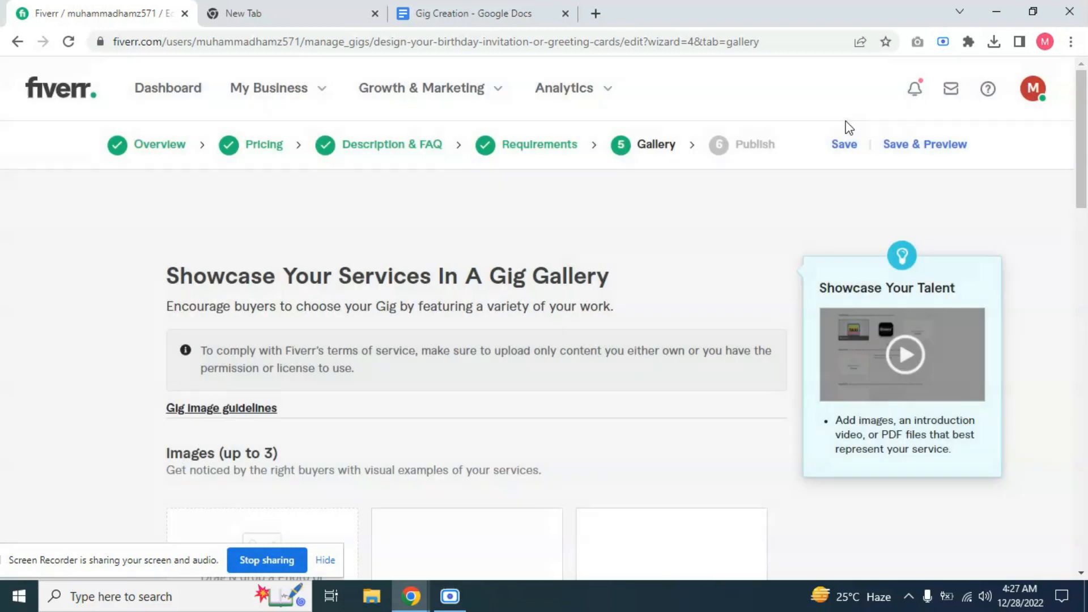
pyautogui.scroll(-5, 547, 438)
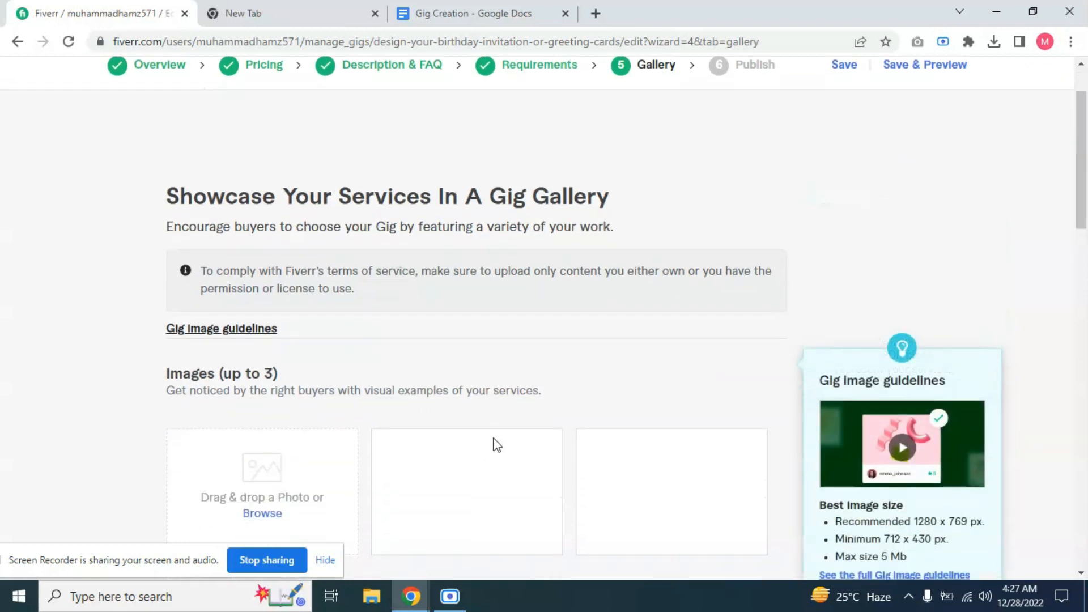
pyautogui.click(269, 282)
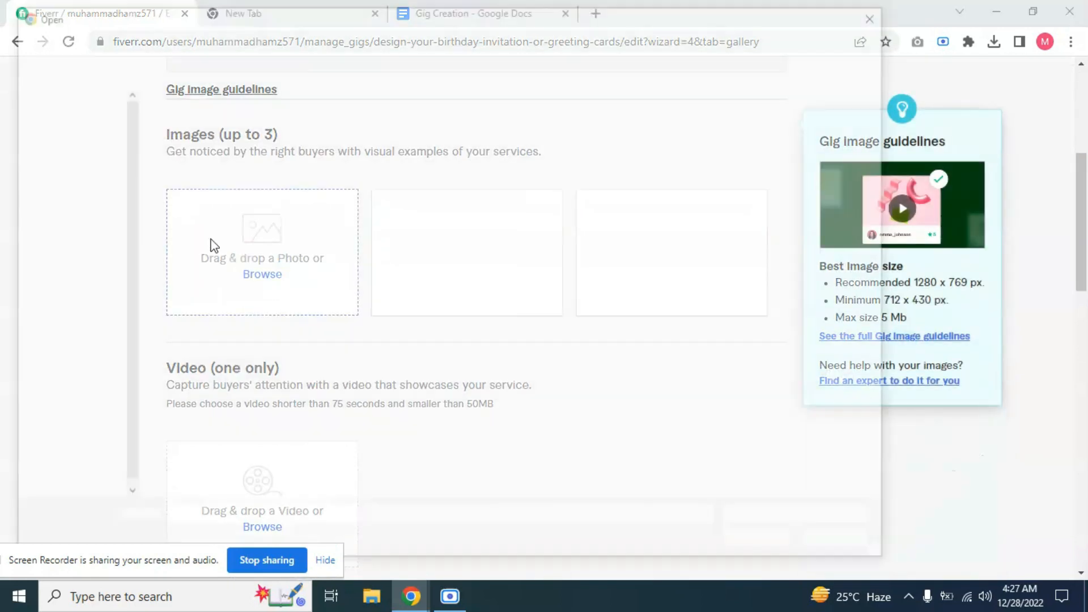
pyautogui.click(38, 148)
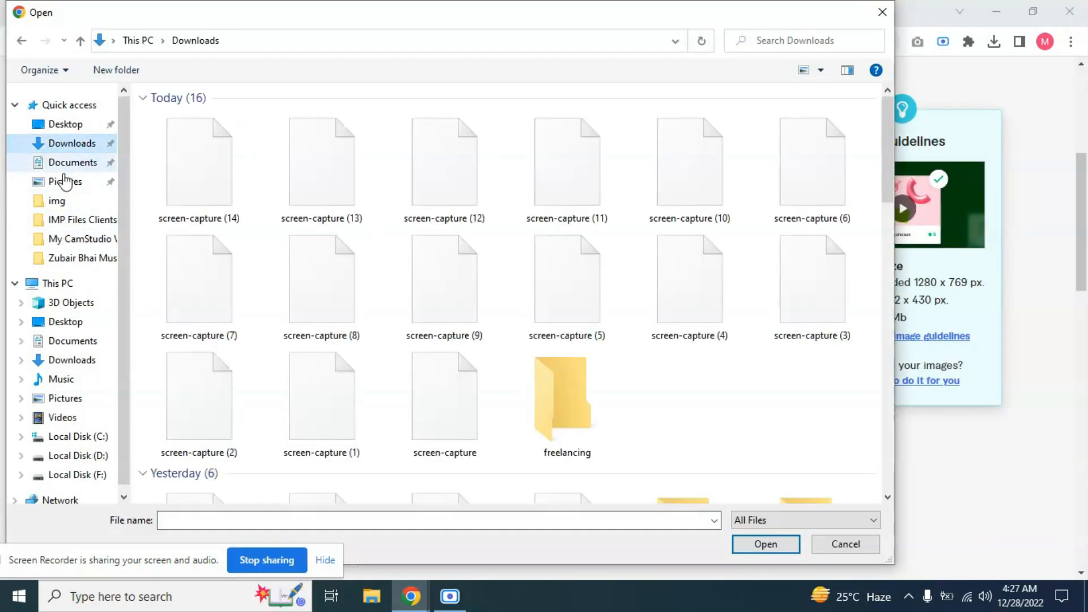
pyautogui.click(70, 182)
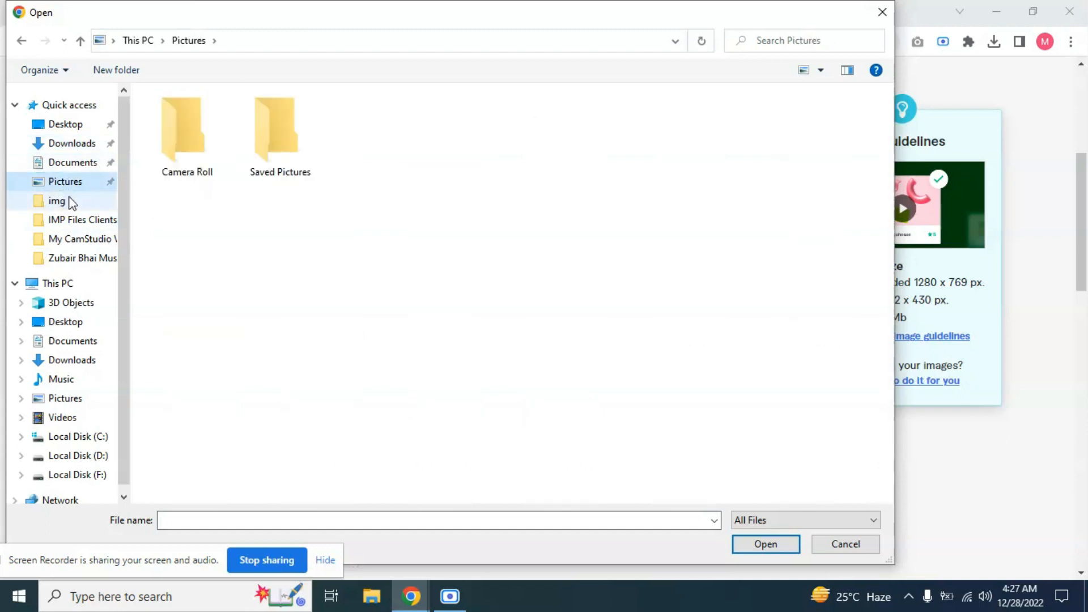
pyautogui.doubleClick(292, 147)
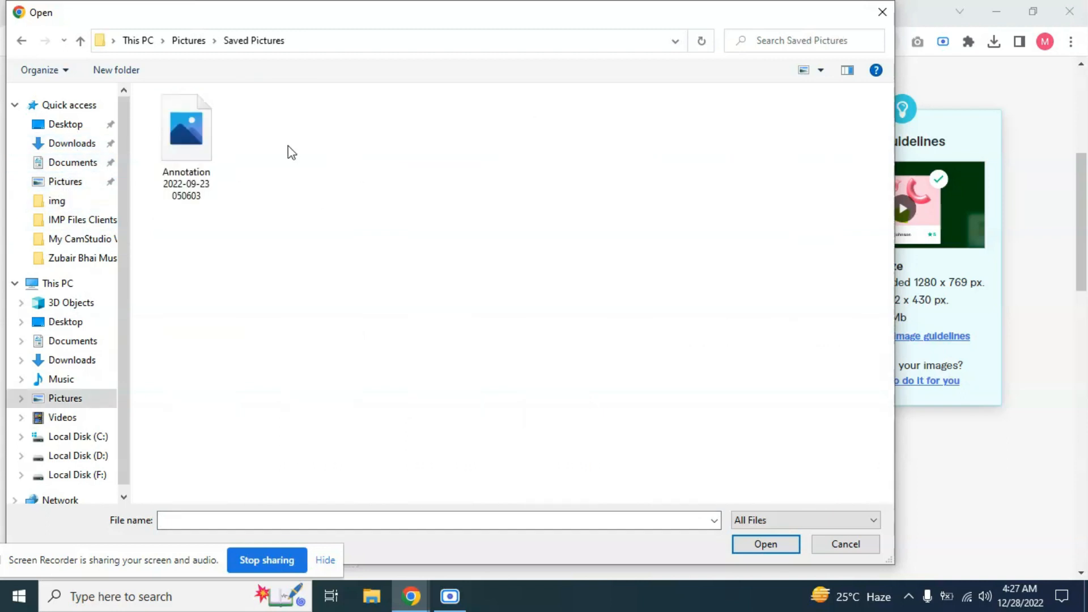
pyautogui.click(190, 153)
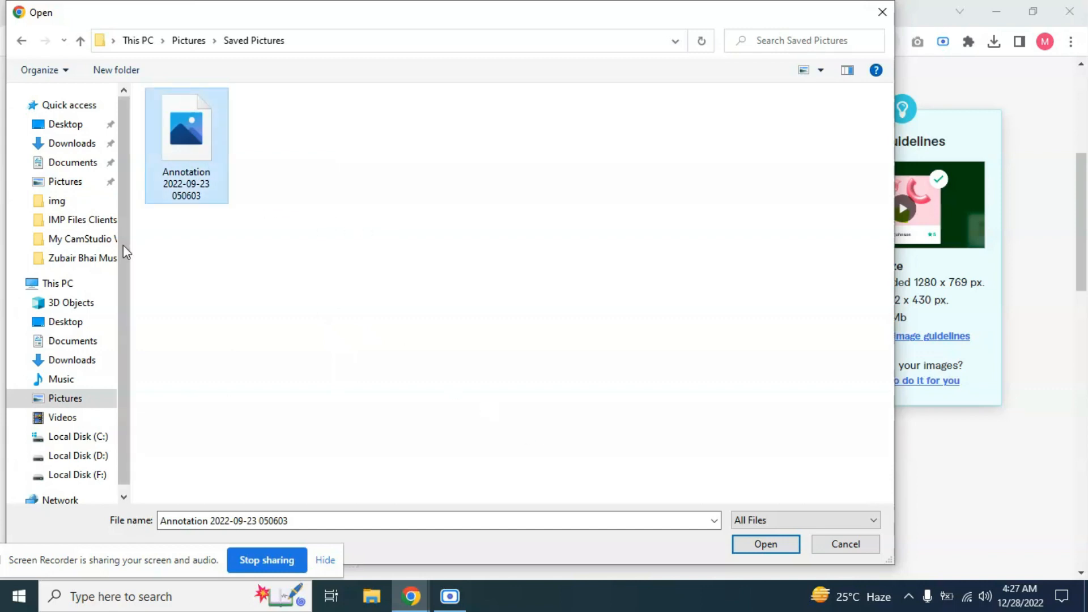
pyautogui.click(65, 203)
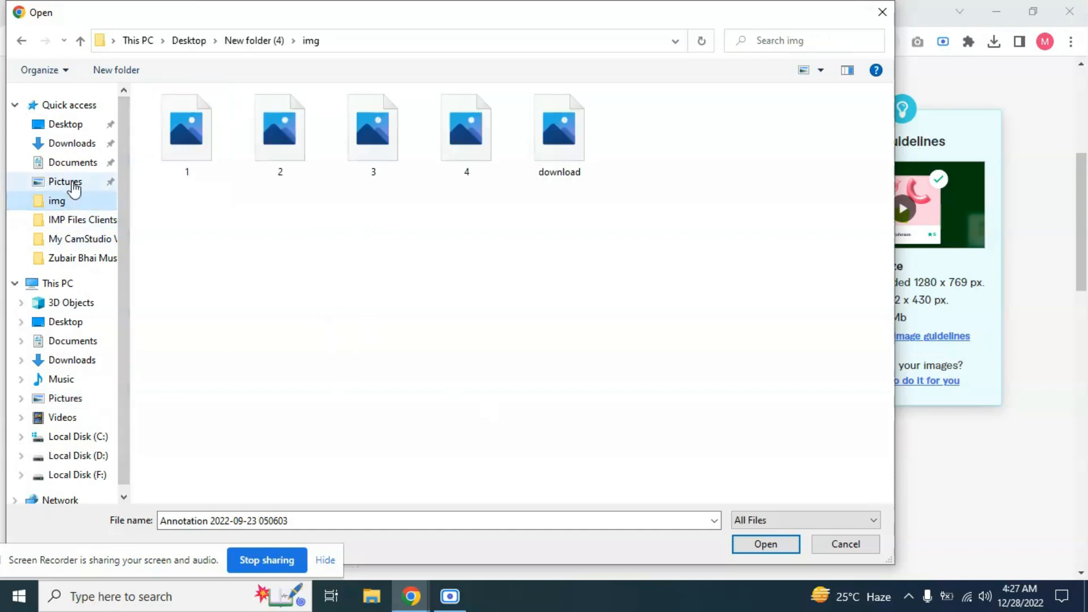
pyautogui.click(66, 182)
pyautogui.doubleClick(248, 149)
pyautogui.click(766, 544)
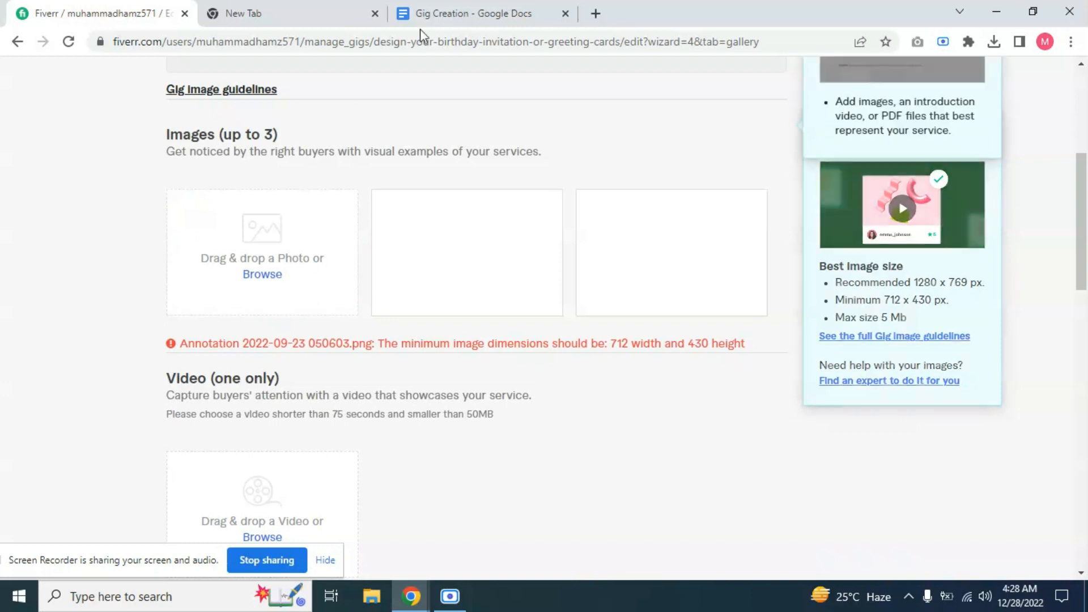
pyautogui.click(263, 275)
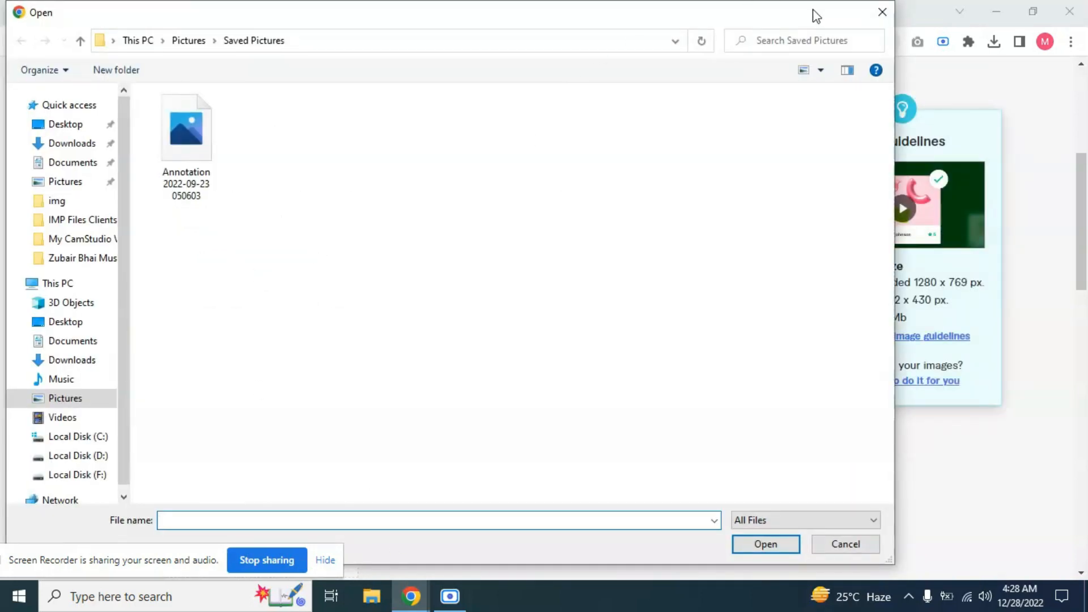
pyautogui.click(883, 12)
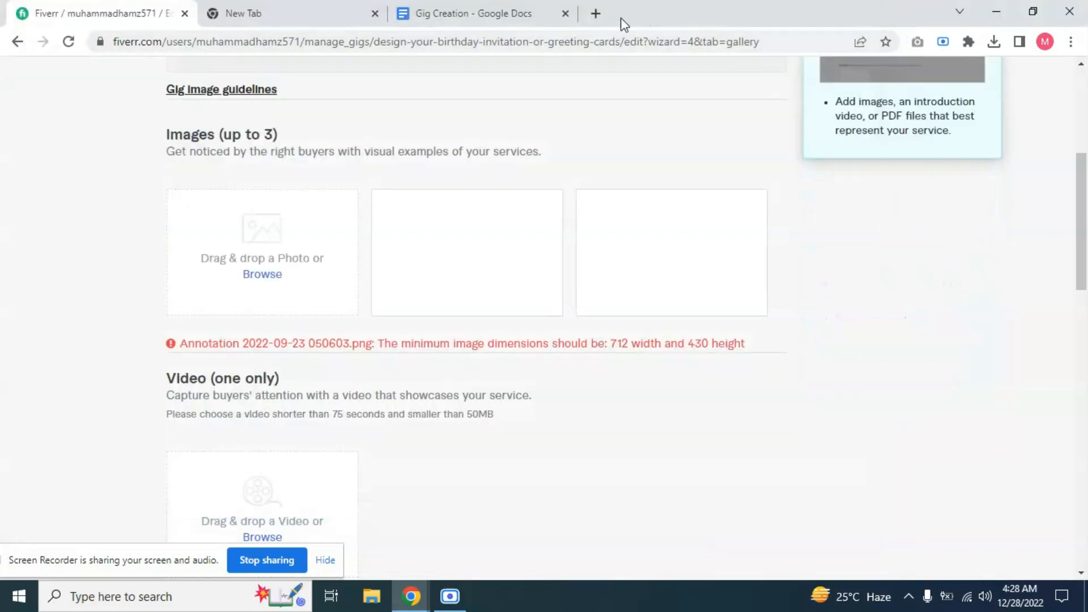
# Step: Search the web for "image compressor online" in a new tab and open the Compress JPEG Images Online site
pyautogui.click(595, 13)
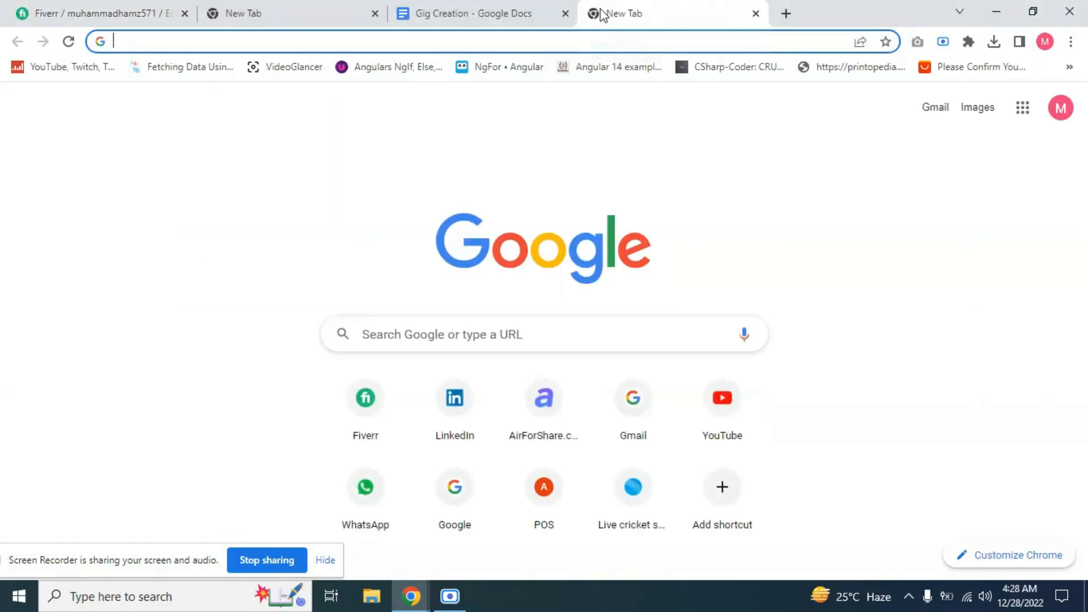
pyautogui.write('ima')
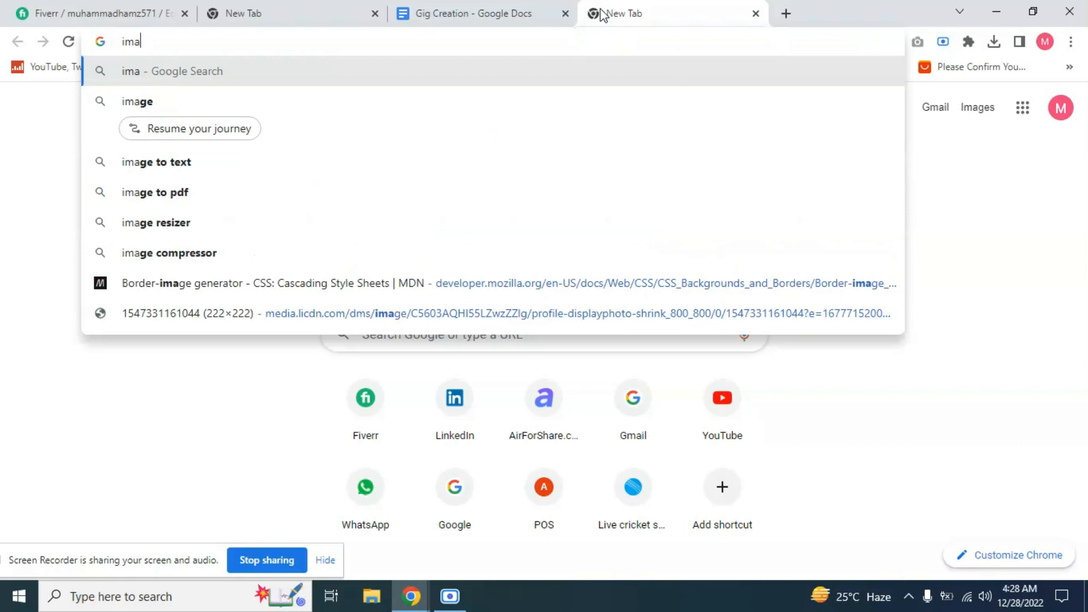
pyautogui.write('ge compres')
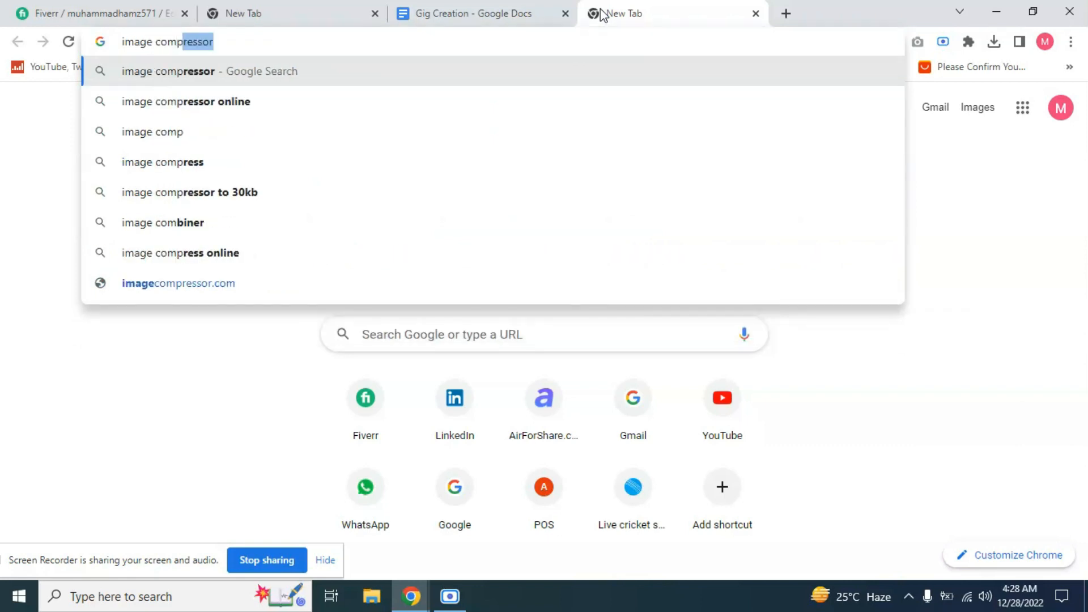
pyautogui.click(281, 104)
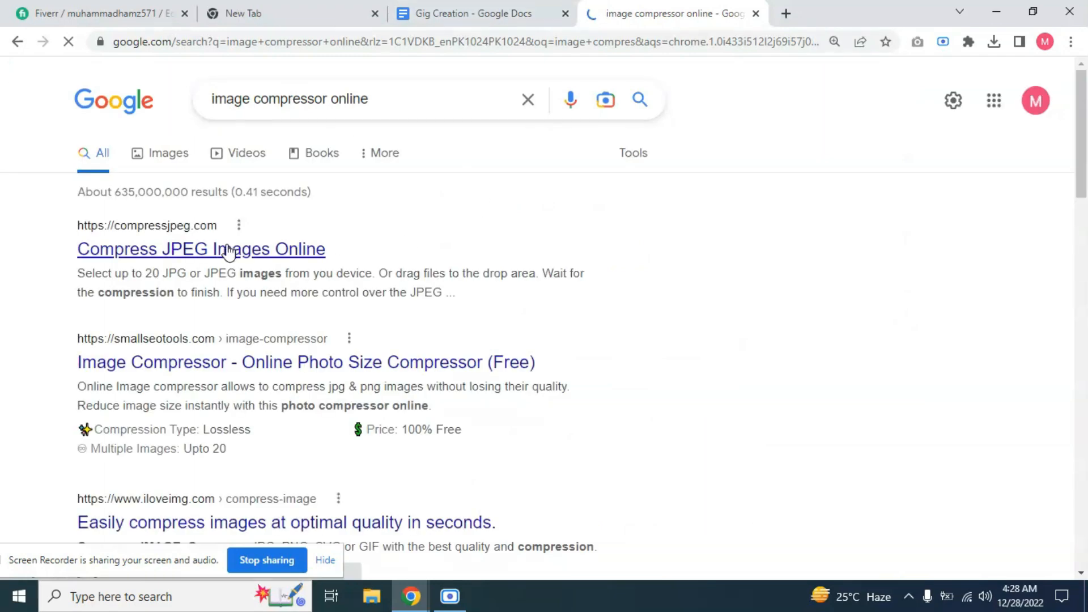
pyautogui.middleClick(223, 250)
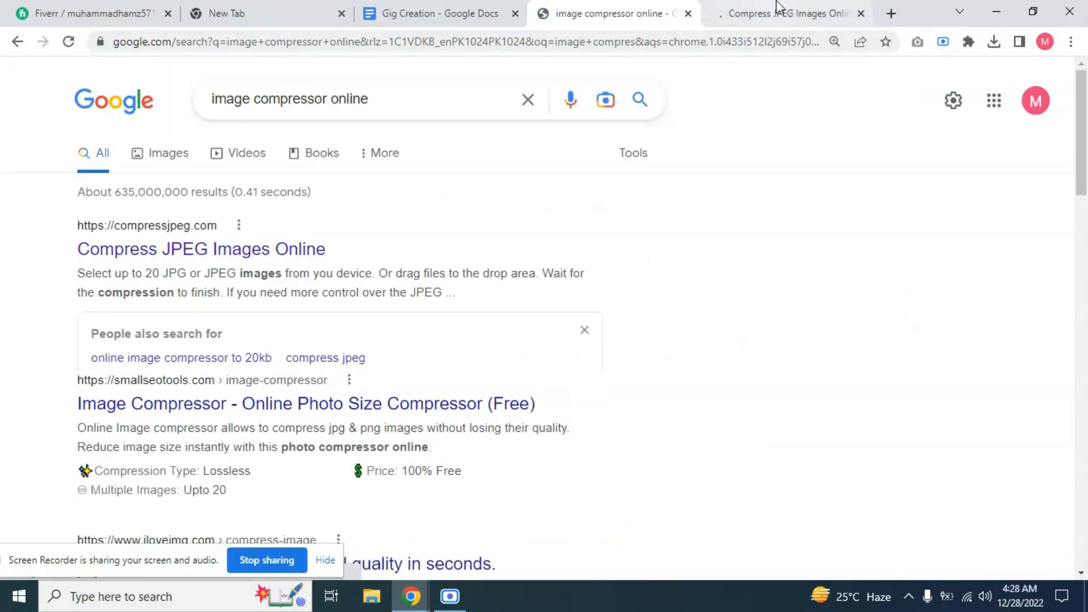
pyautogui.click(776, 13)
pyautogui.click(493, 472)
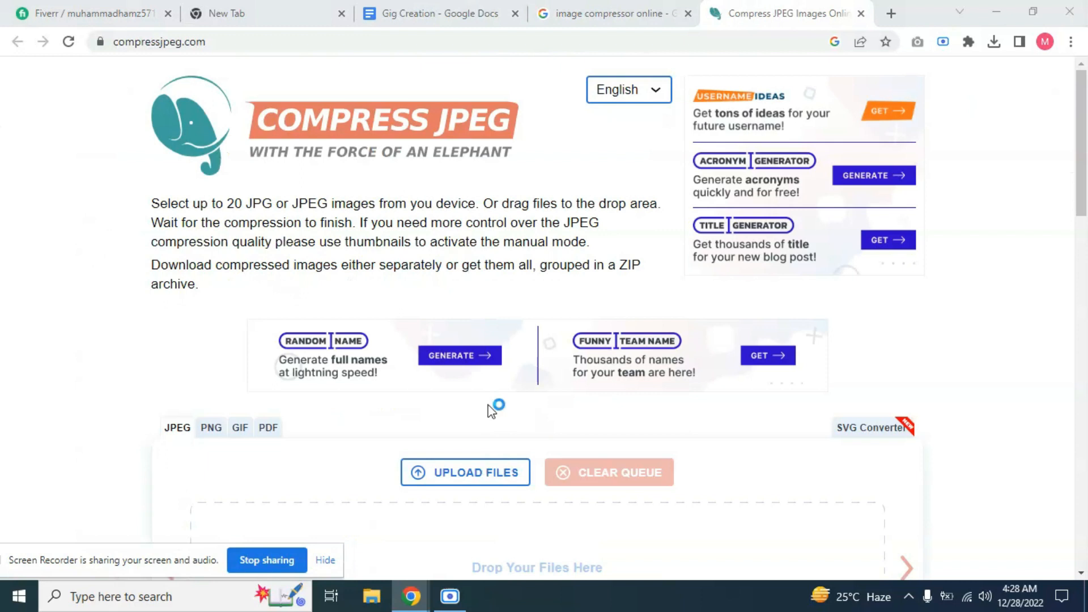
pyautogui.click(229, 177)
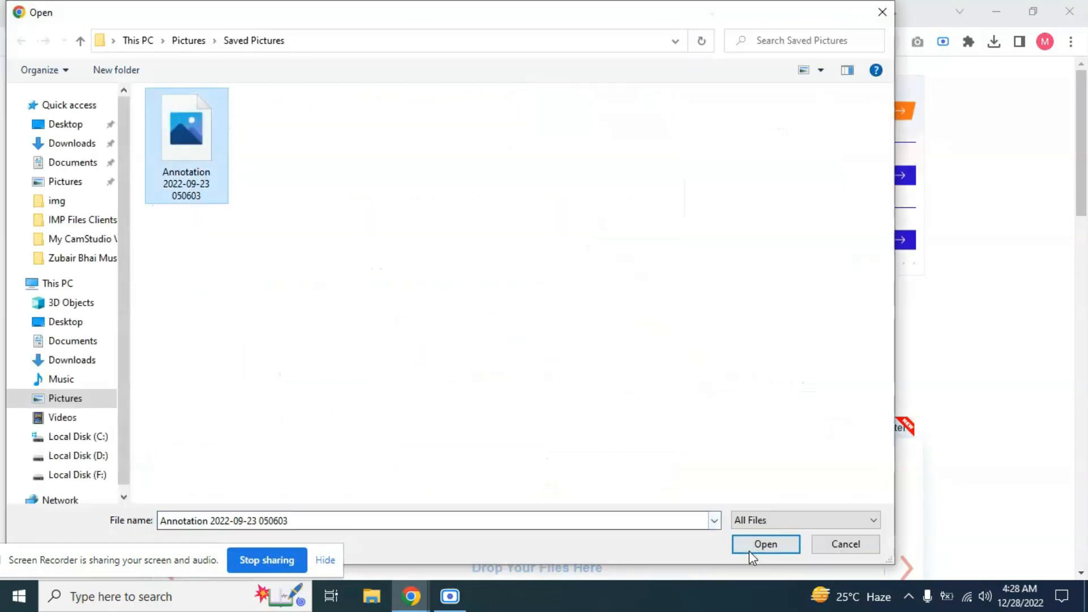
pyautogui.click(759, 545)
pyautogui.scroll(-4, 633, 234)
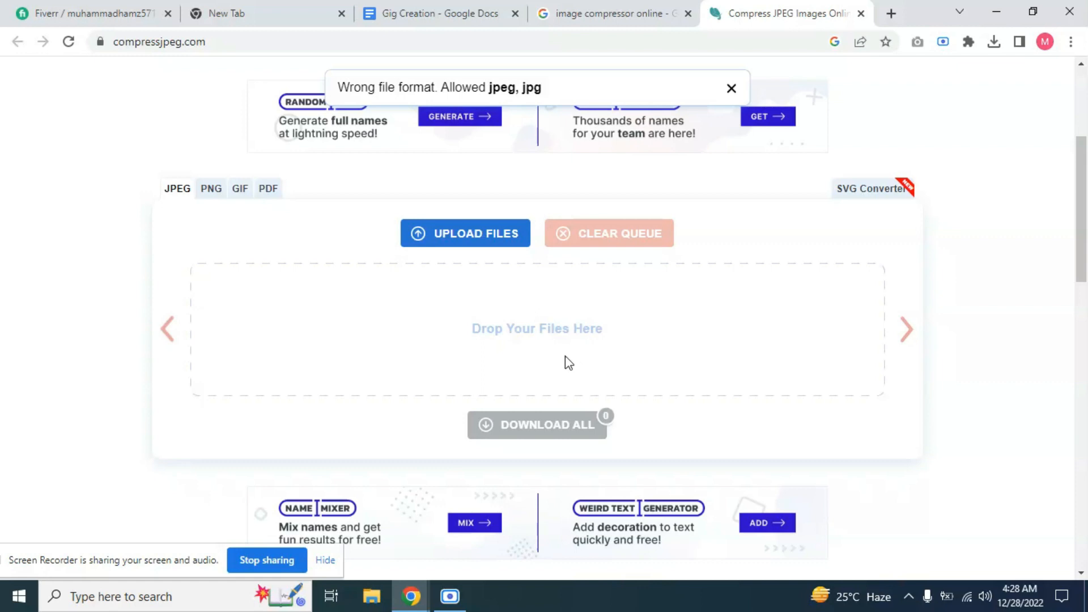
pyautogui.scroll(-3, 601, 405)
pyautogui.scroll(5, 598, 399)
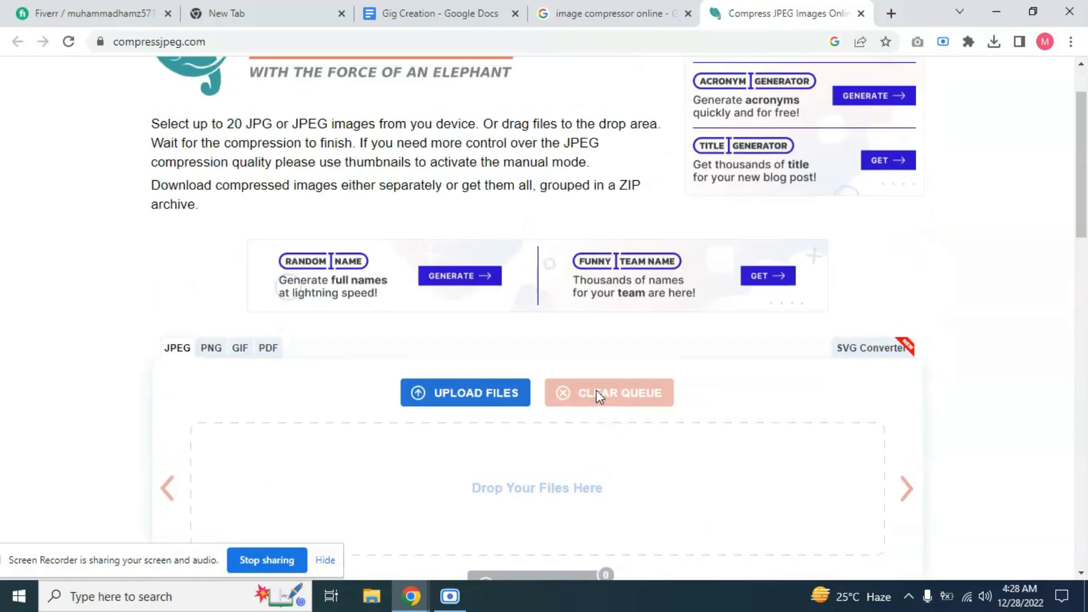
pyautogui.scroll(-3, 596, 390)
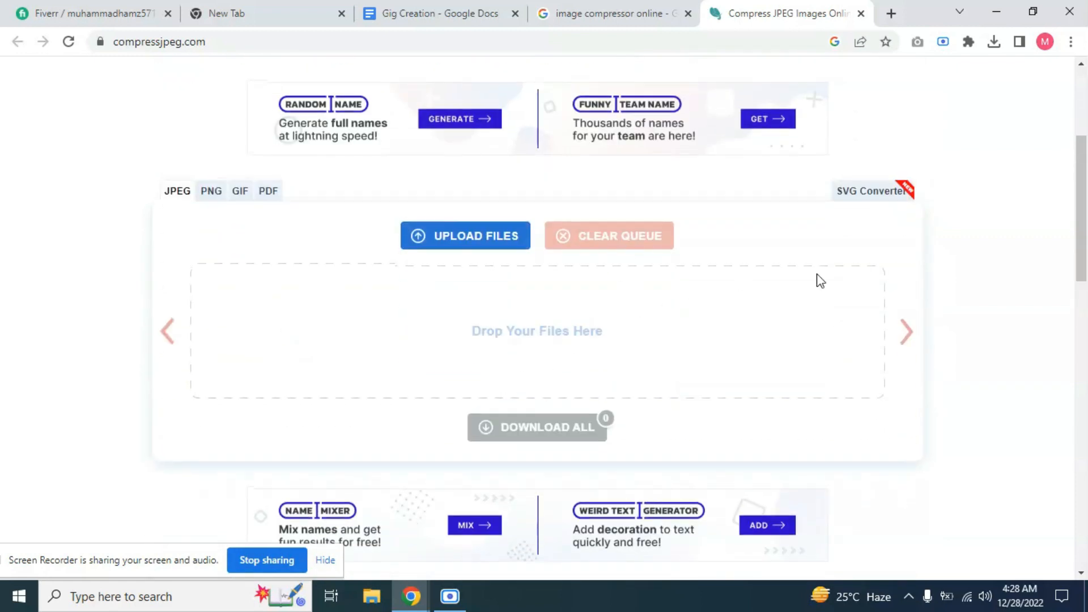
pyautogui.scroll(4, 817, 281)
pyautogui.scroll(-15, 593, 326)
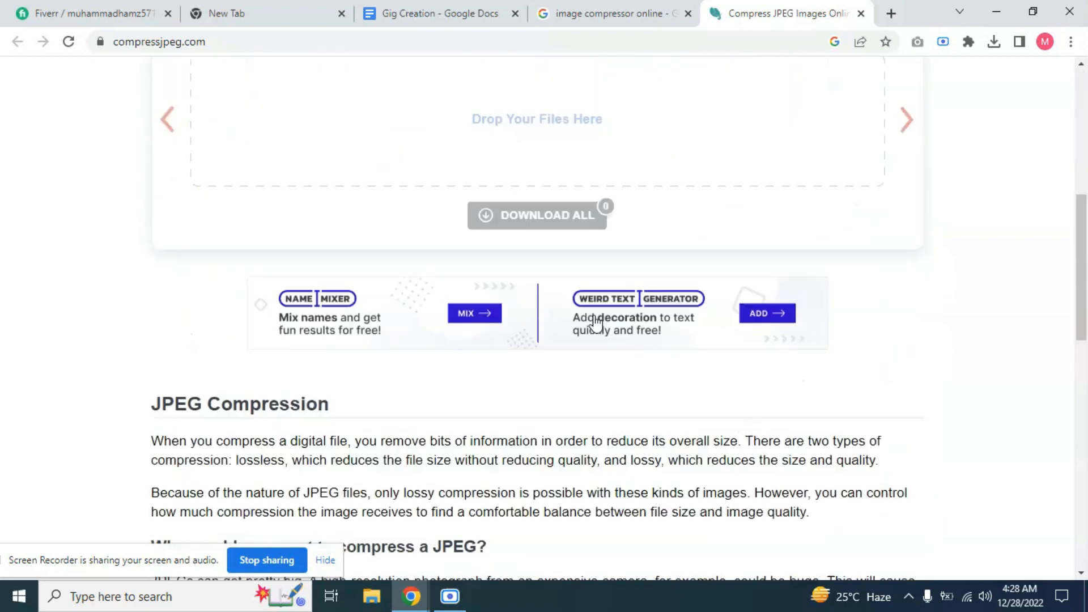
# Step: Open the SmallSEOTools Image Compressor from the search results and find its file upload area
pyautogui.click(615, 7)
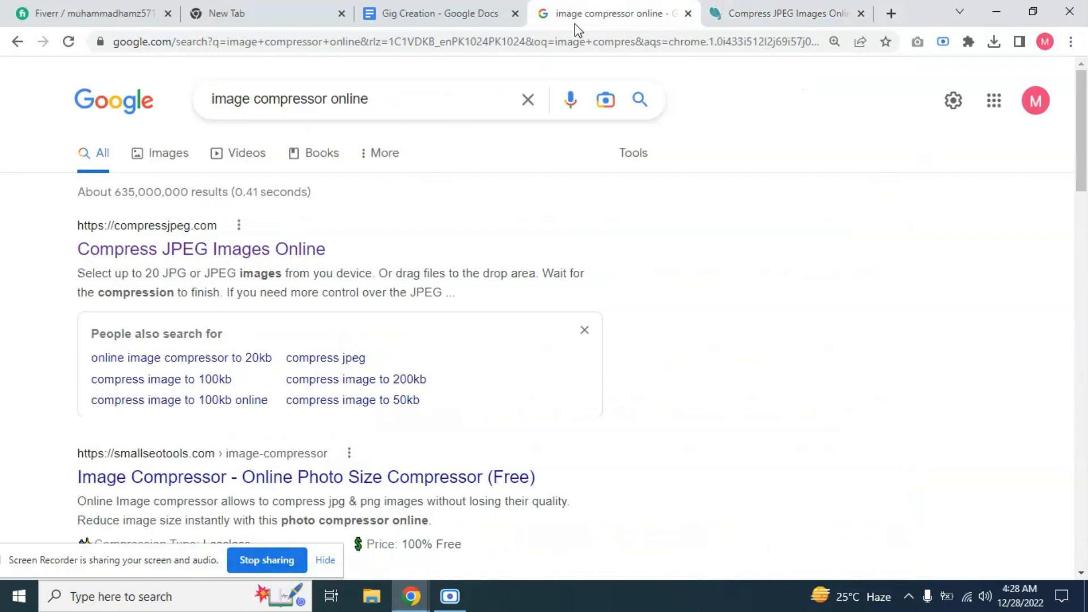
pyautogui.middleClick(200, 479)
pyautogui.scroll(-5, 277, 397)
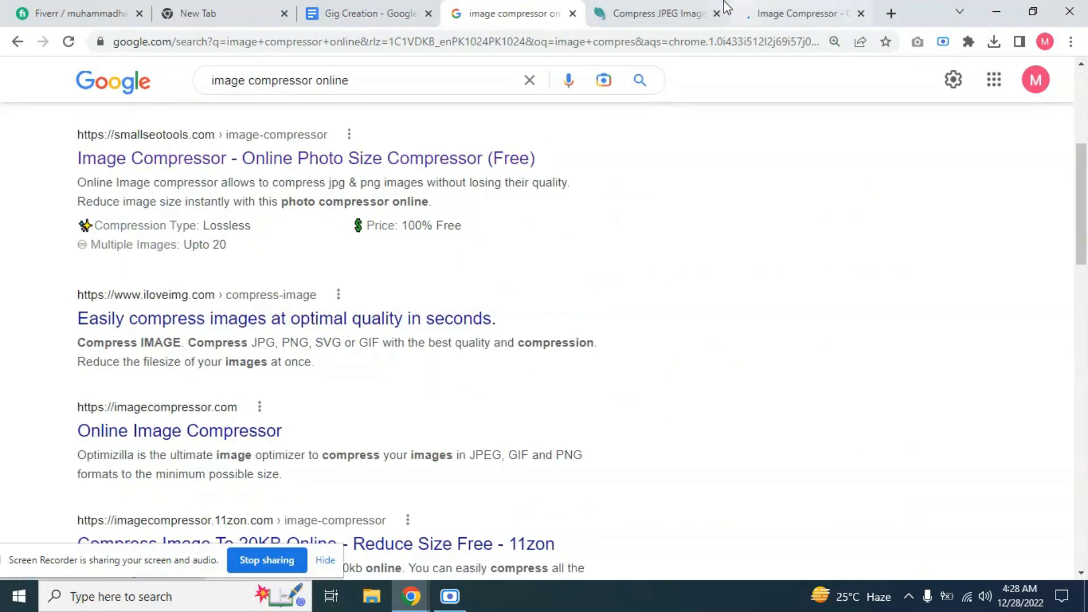
pyautogui.click(793, 10)
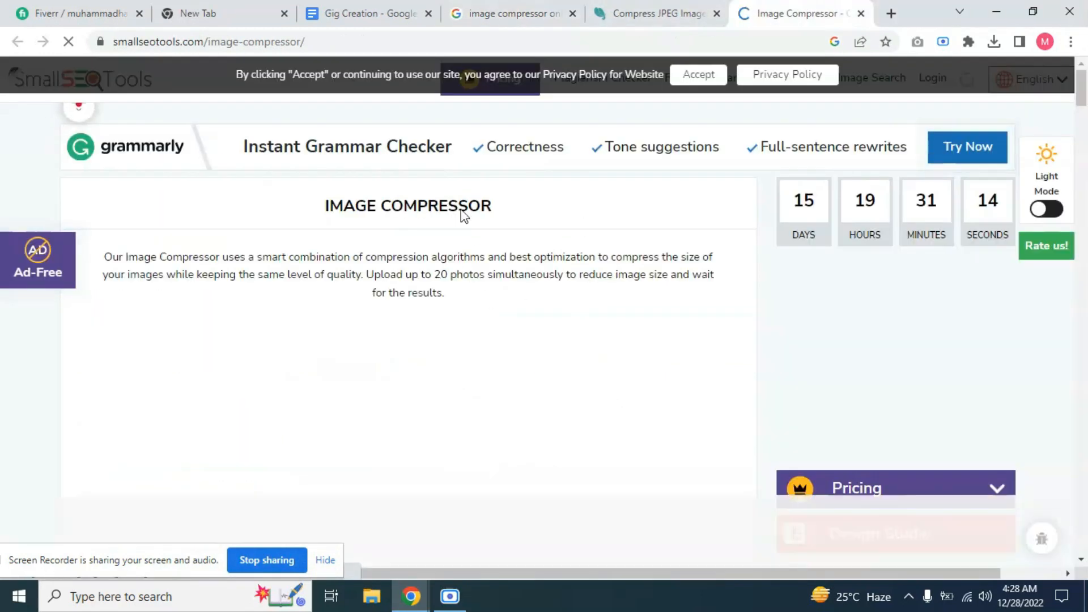
pyautogui.scroll(-3, 379, 261)
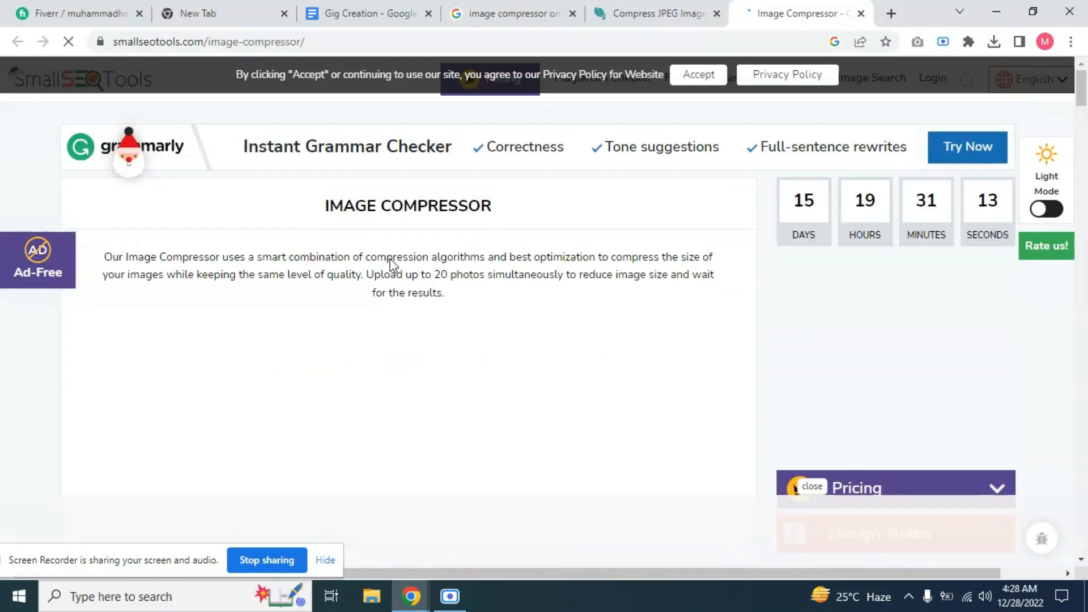
pyautogui.scroll(-6, 380, 298)
pyautogui.scroll(-3, 436, 307)
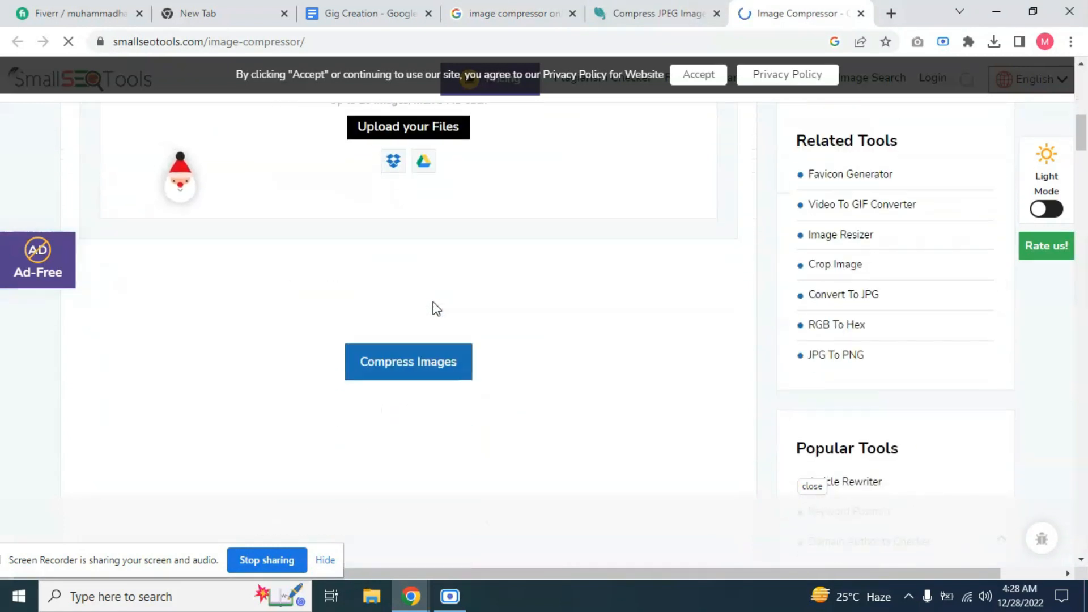
pyautogui.scroll(2, 435, 303)
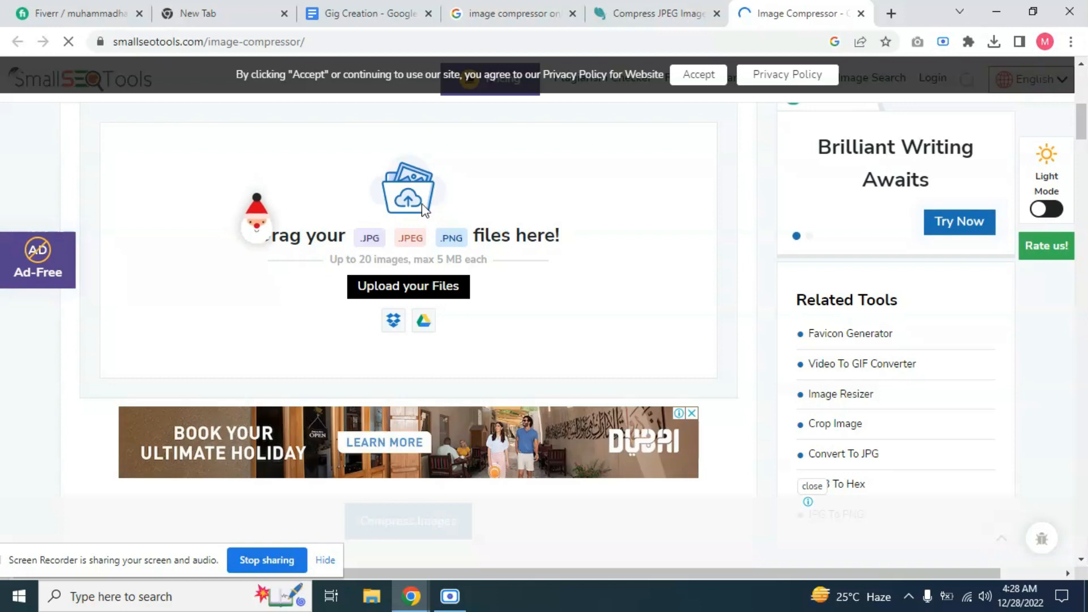
pyautogui.click(403, 277)
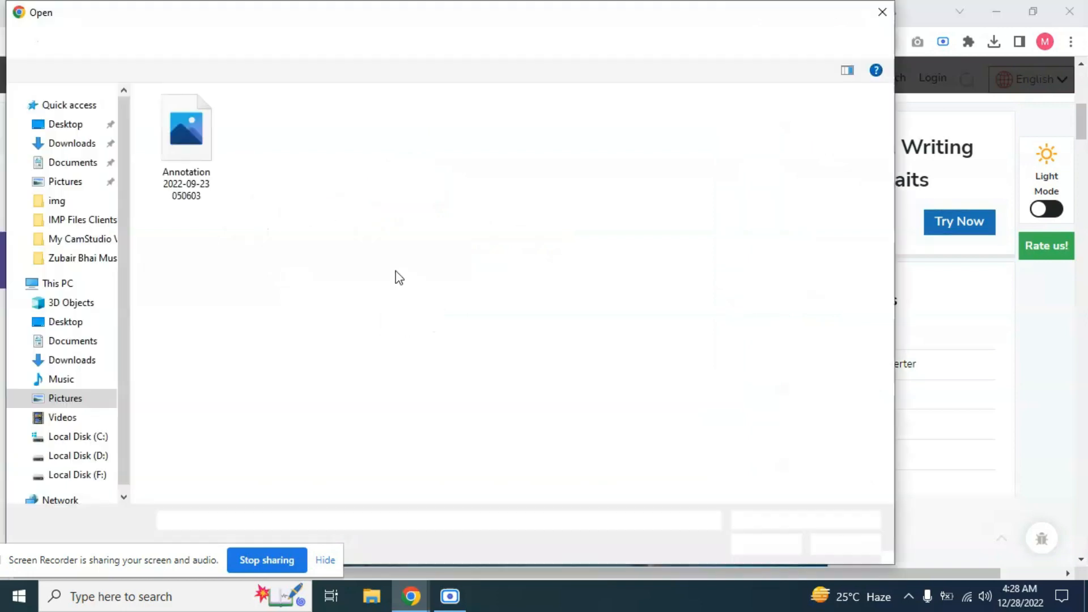
pyautogui.click(223, 142)
pyautogui.click(748, 544)
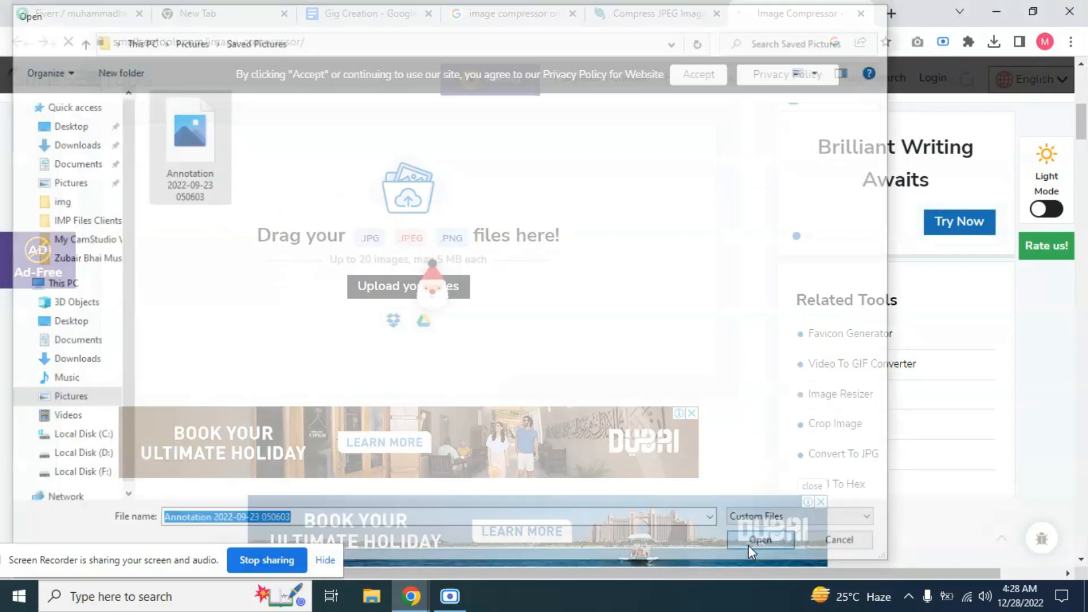
pyautogui.scroll(-3, 506, 305)
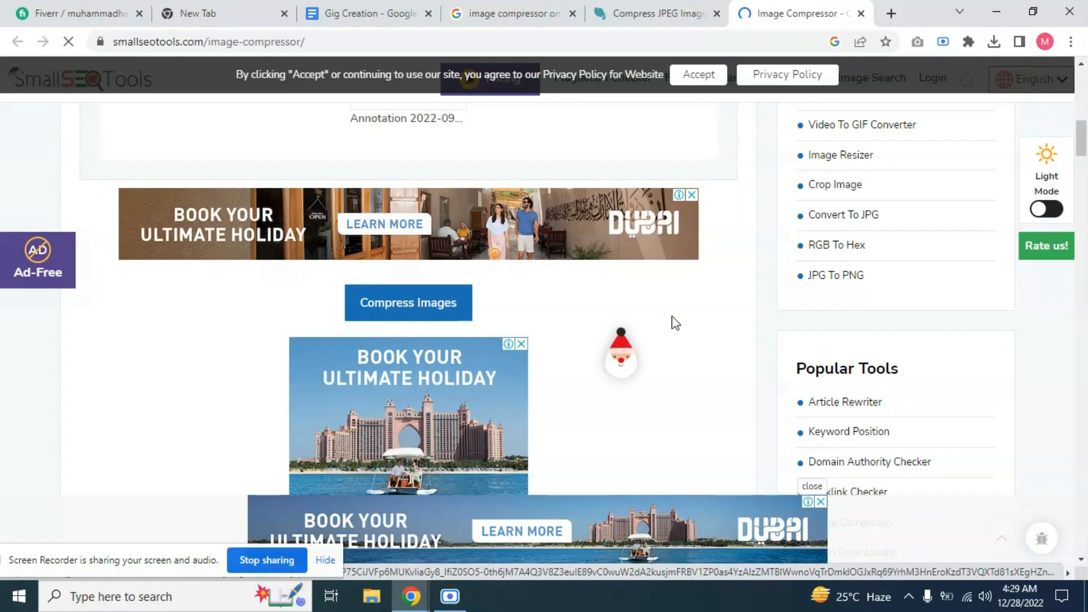
pyautogui.scroll(-1, 669, 332)
pyautogui.scroll(-4, 666, 323)
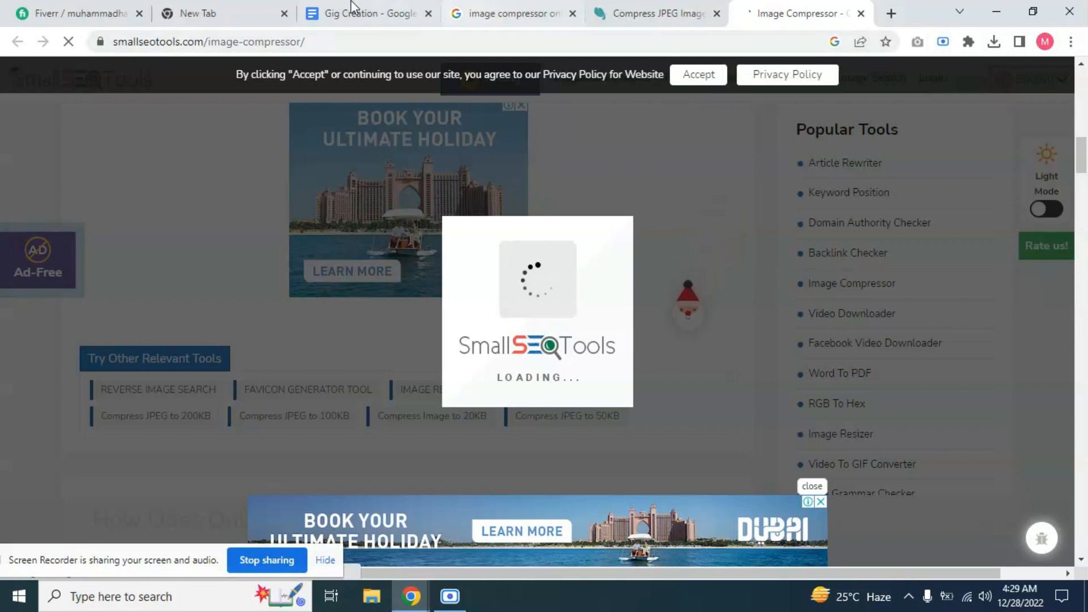
pyautogui.scroll(-8, 404, 274)
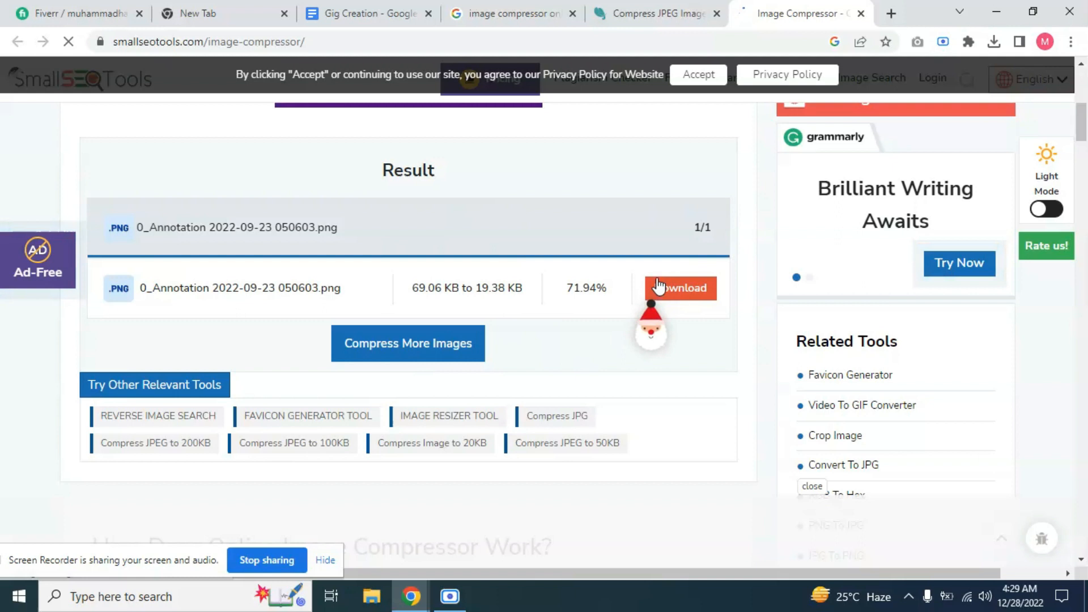
# Step: Download the compressed PNG copy of the image and check it in the browser's download list
pyautogui.click(694, 292)
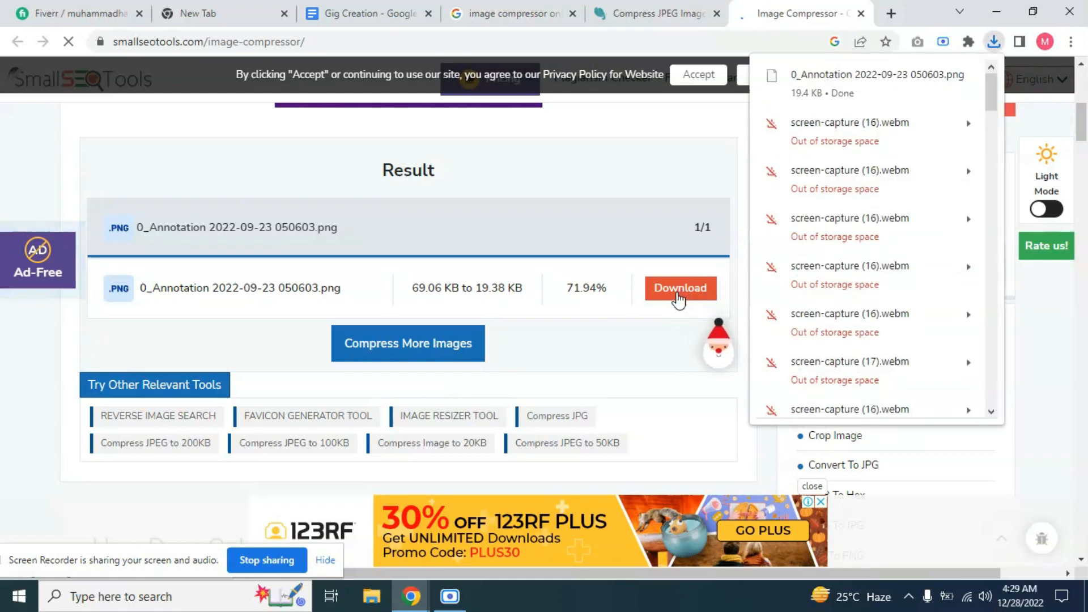
pyautogui.click(677, 294)
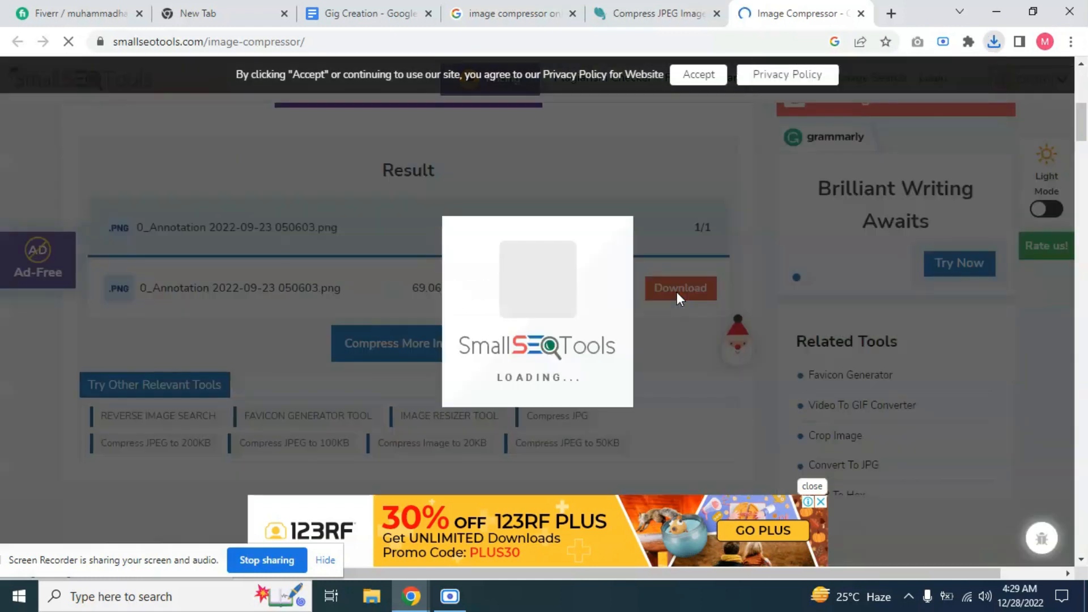
pyautogui.scroll(-3, 869, 271)
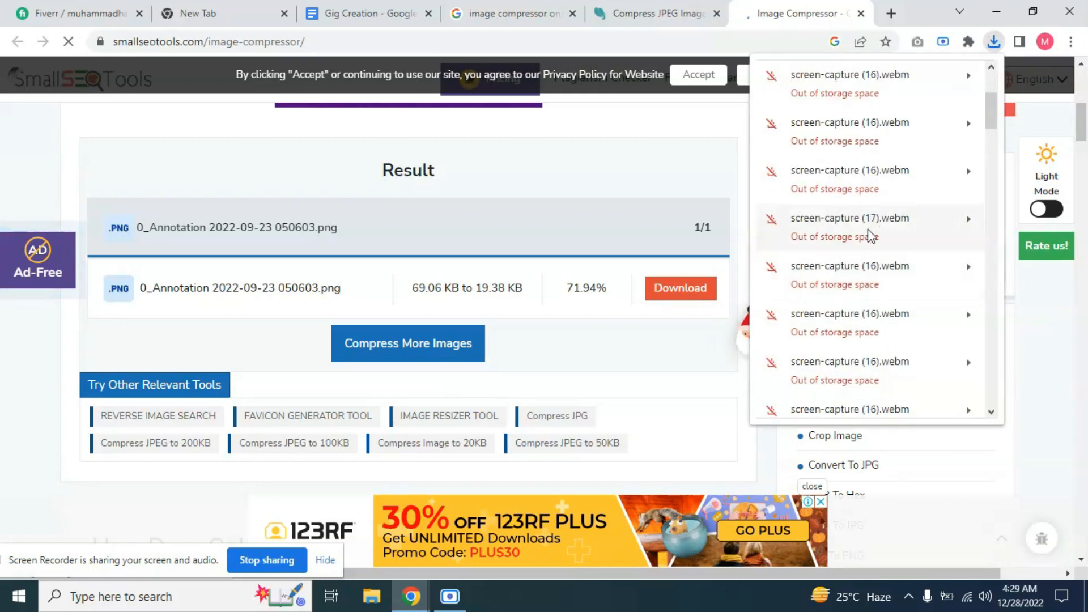
pyautogui.scroll(3, 869, 275)
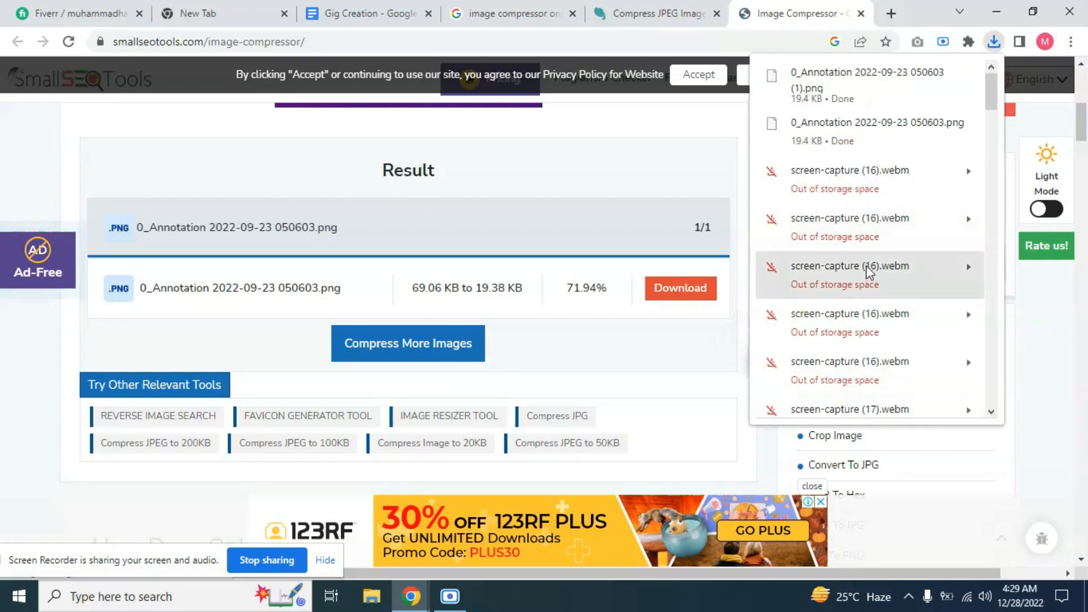
# Step: Preview the downloaded compressed image, close it, and locate the file in the Downloads folder in File Explorer
pyautogui.click(879, 80)
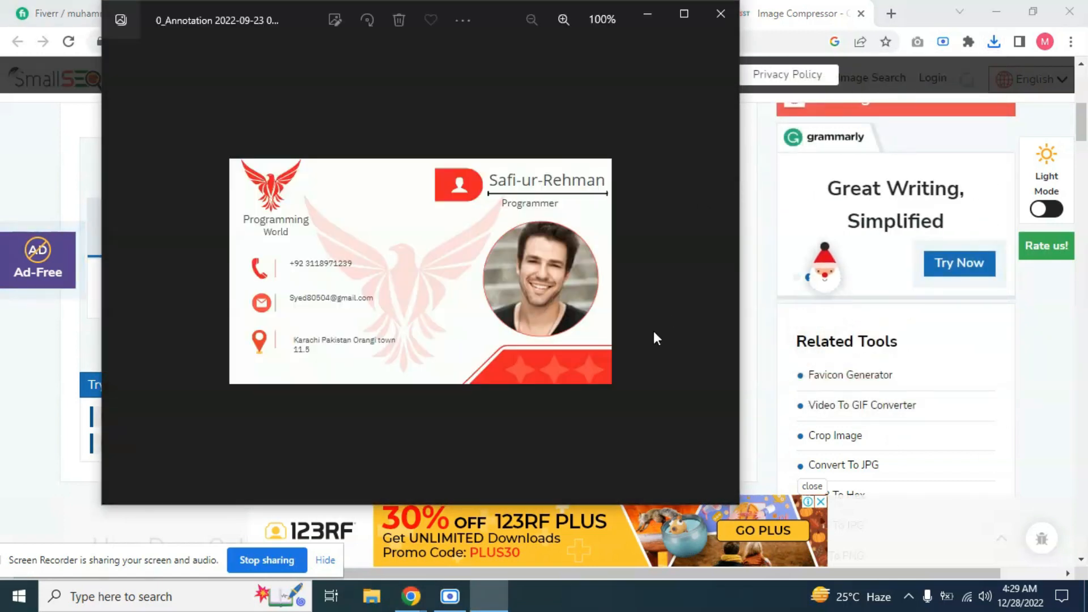
pyautogui.click(718, 13)
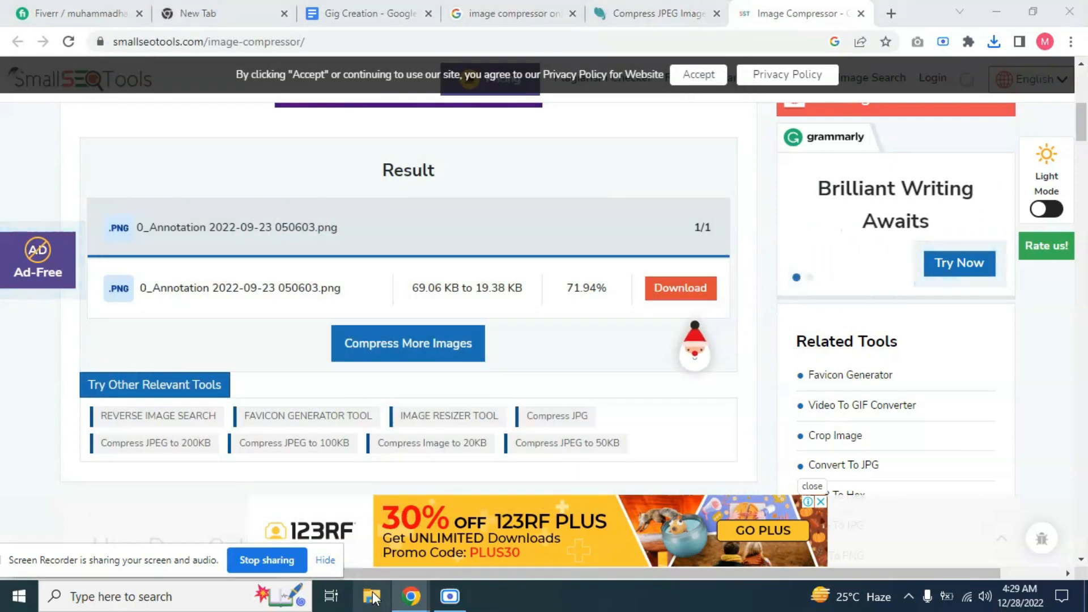
pyautogui.press('super+e')
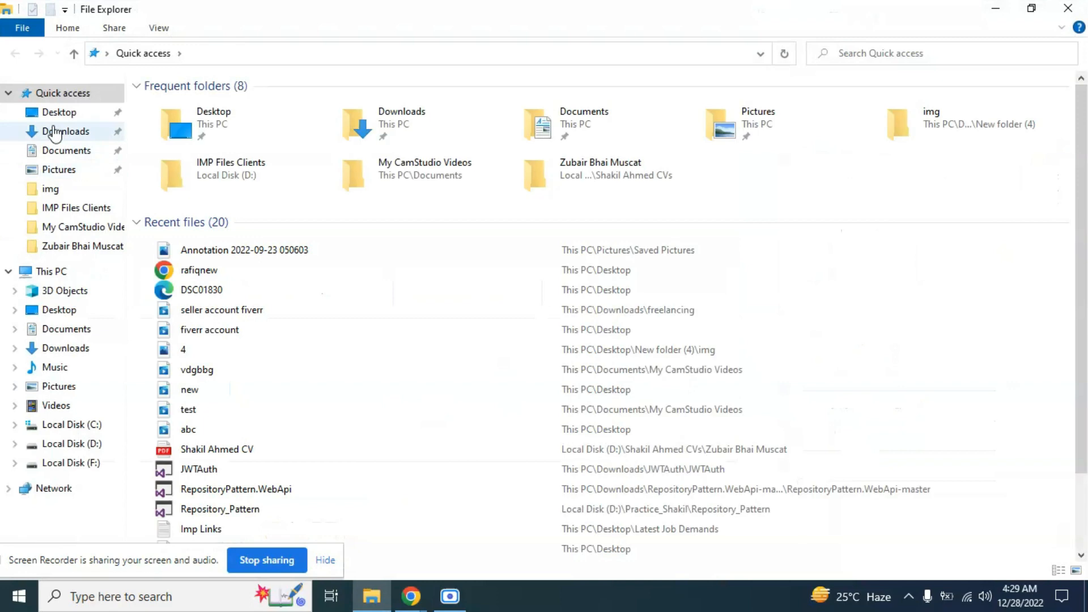
pyautogui.click(56, 131)
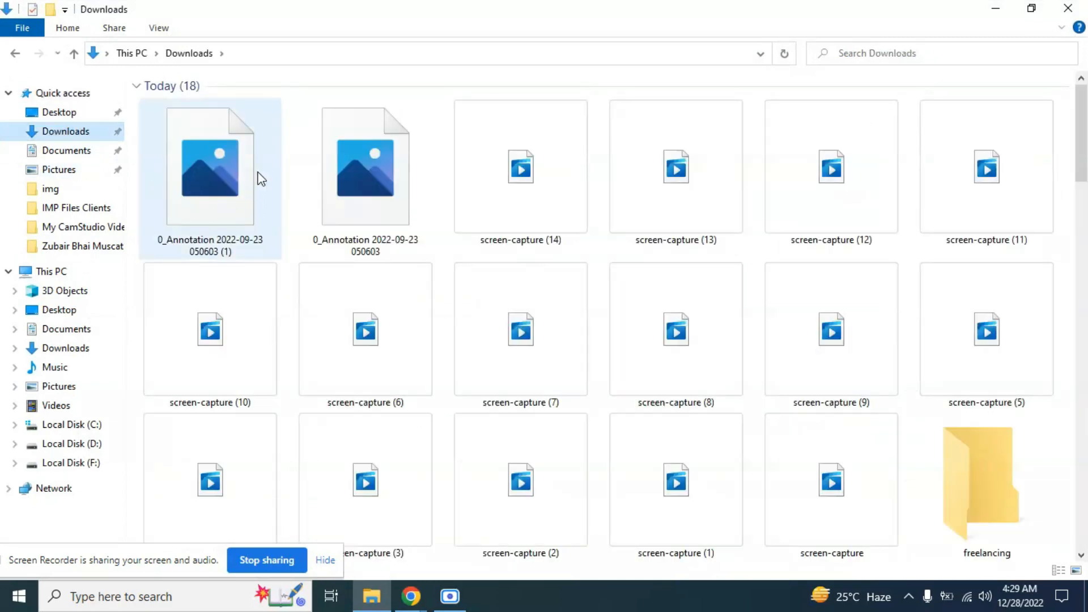
pyautogui.click(415, 602)
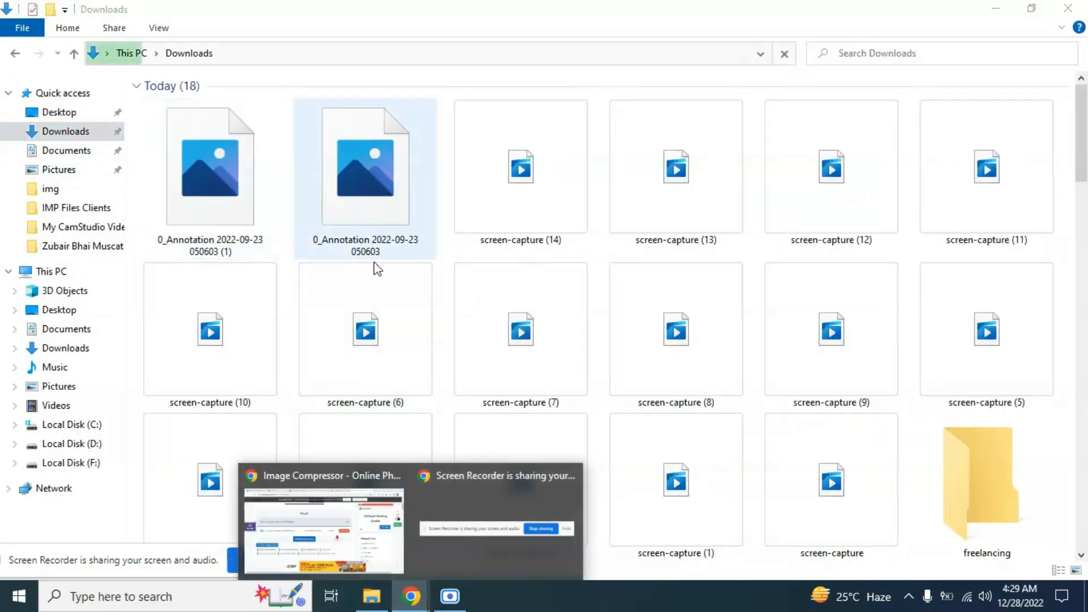
pyautogui.click(323, 530)
pyautogui.click(113, 14)
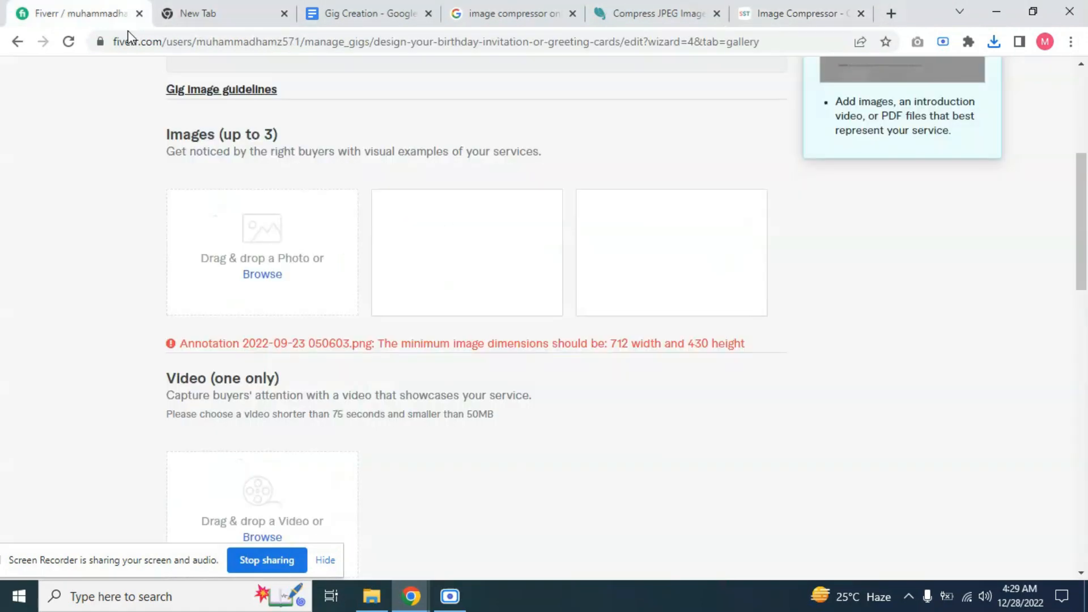
pyautogui.click(267, 276)
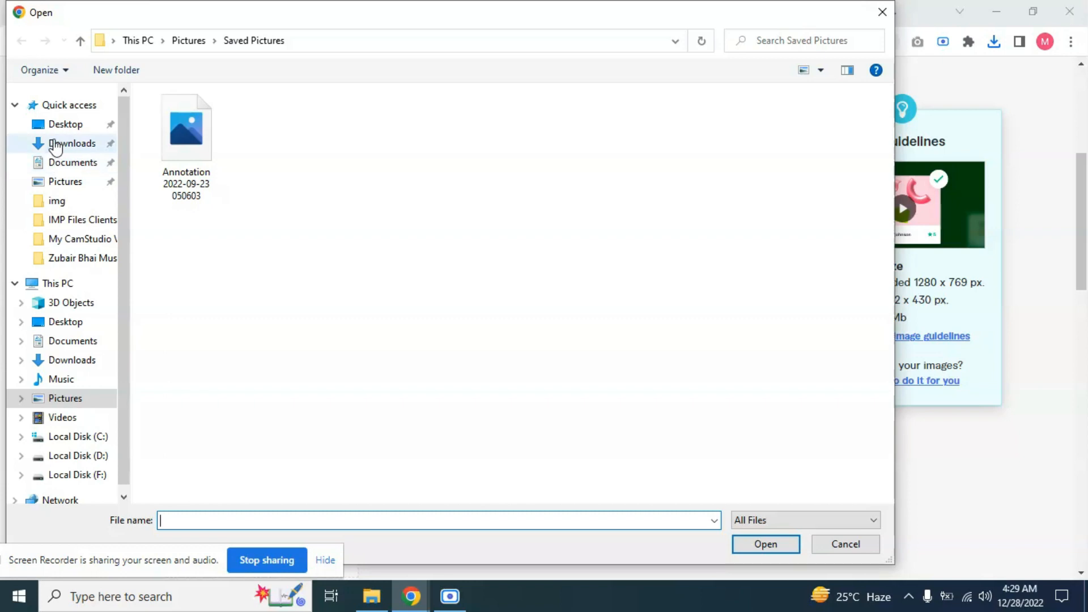
pyautogui.click(55, 143)
pyautogui.click(196, 158)
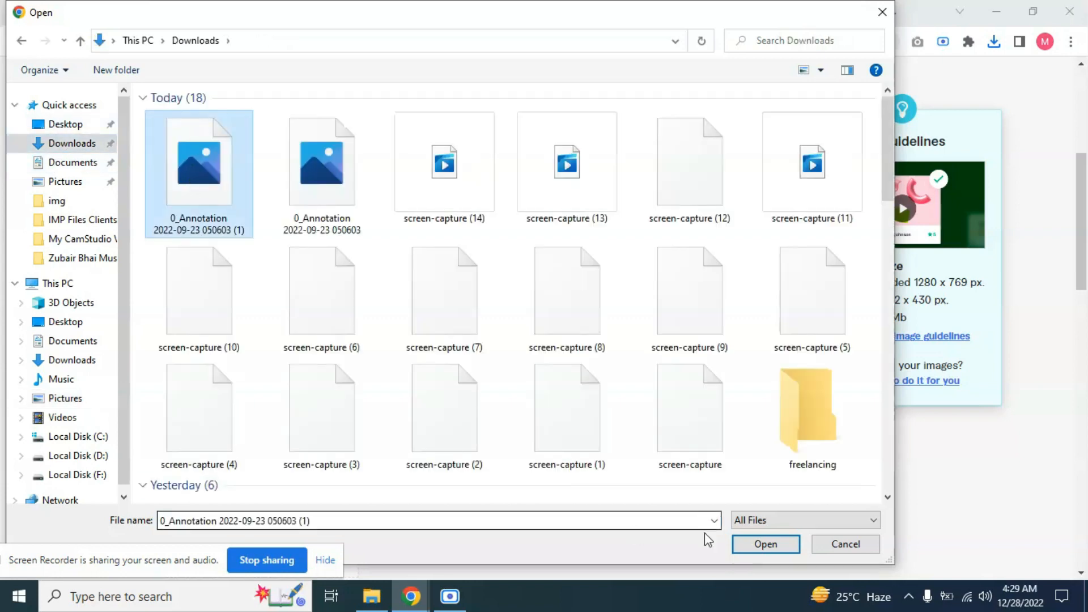
pyautogui.click(770, 543)
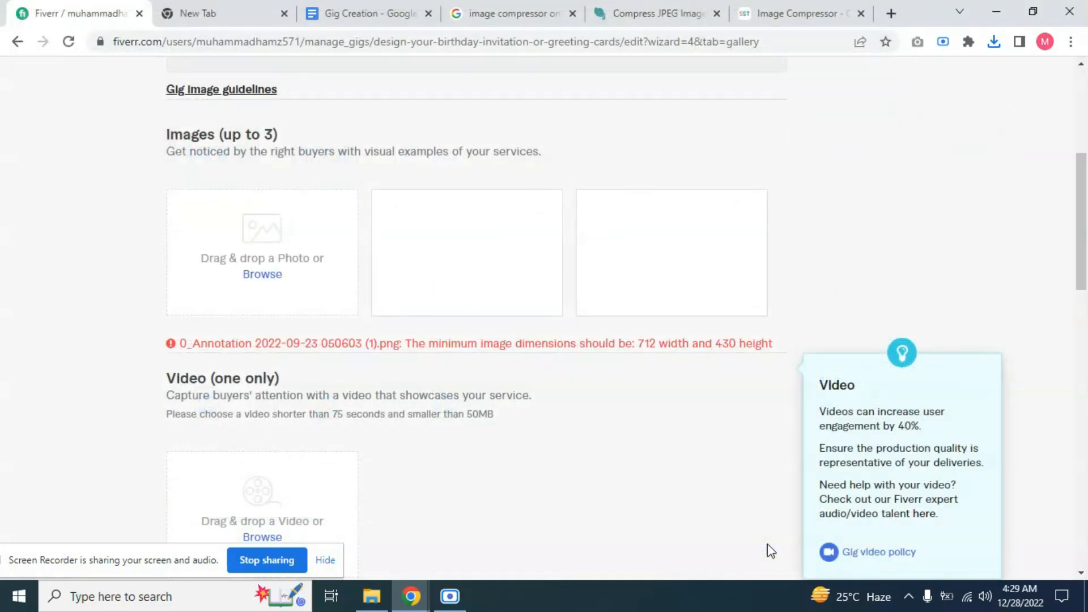
pyautogui.click(271, 278)
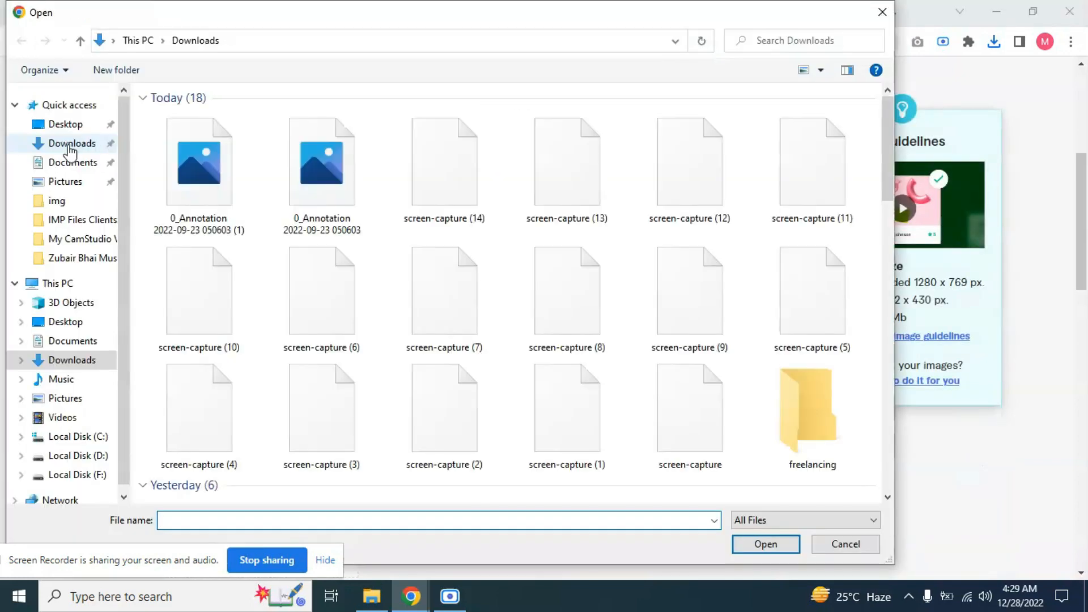
pyautogui.click(70, 149)
pyautogui.click(189, 162)
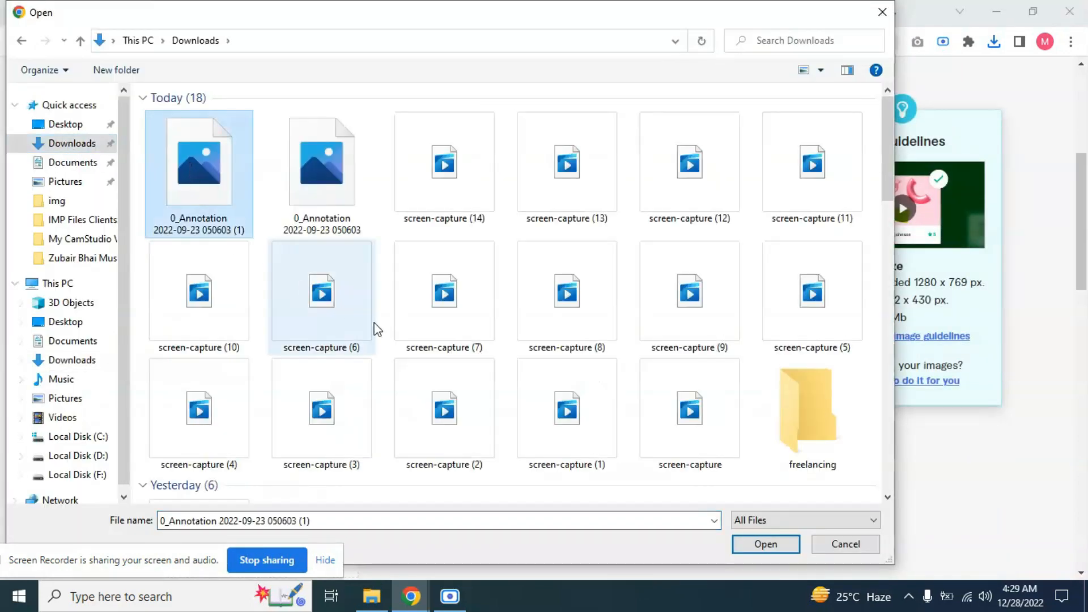
pyautogui.scroll(-10, 673, 441)
pyautogui.scroll(-6, 592, 390)
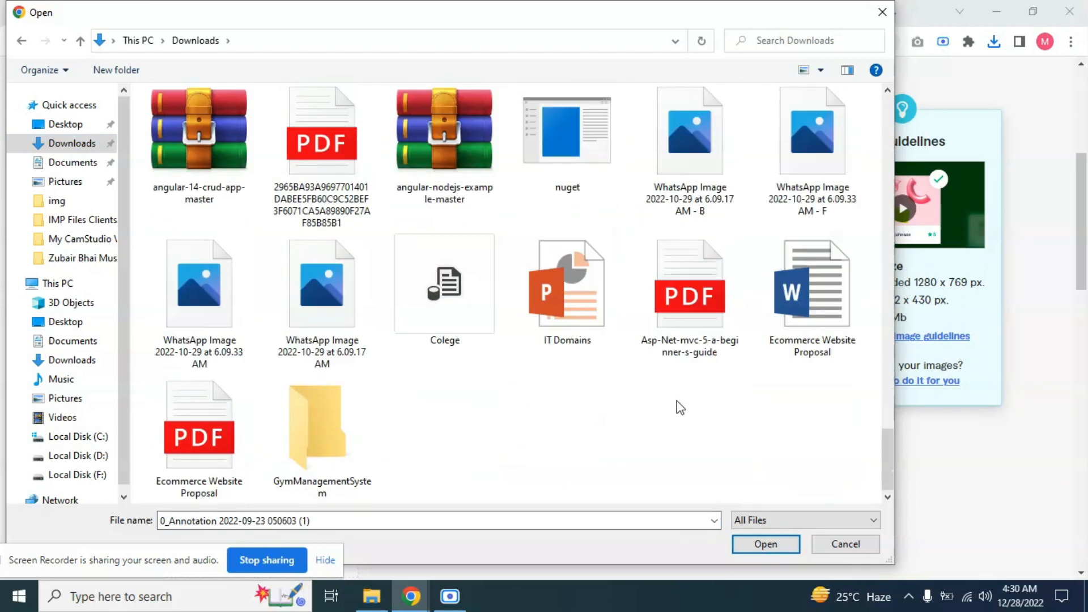
pyautogui.click(767, 545)
pyautogui.scroll(5, 651, 464)
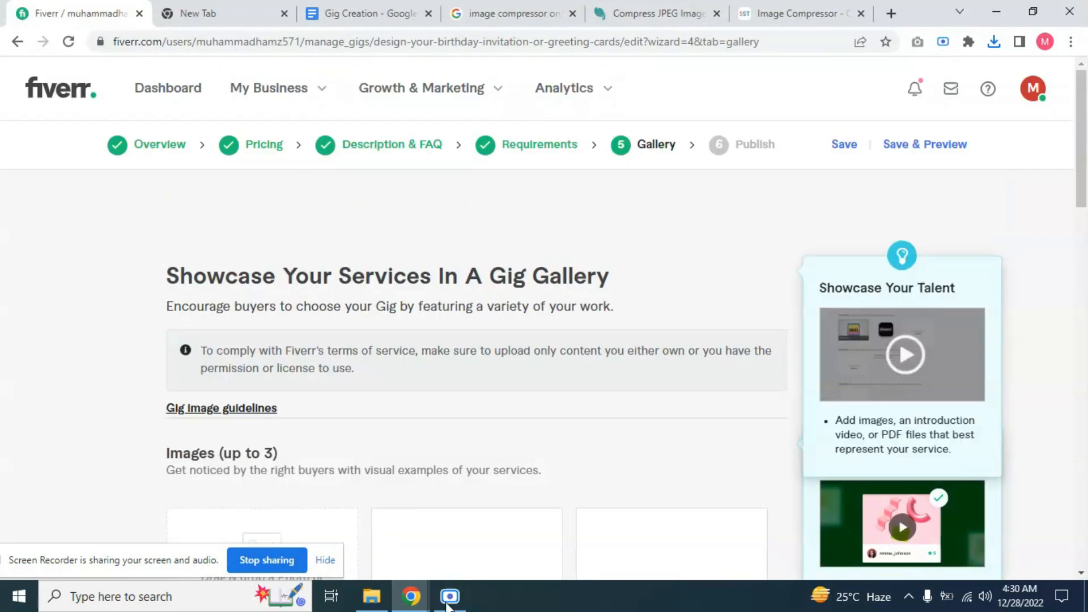
pyautogui.scroll(-2, 612, 410)
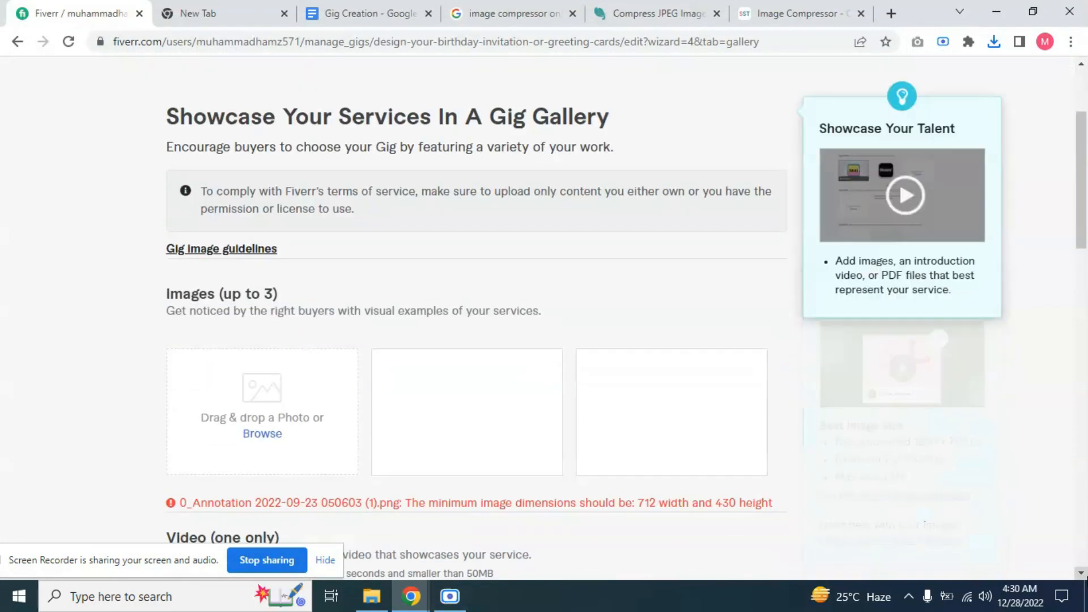
# Step: Look on the Windows desktop for a replacement image whose name starts with 308659646, and return to the gig gallery in Chrome
pyautogui.click(1086, 603)
pyautogui.click(149, 597)
pyautogui.click(748, 104)
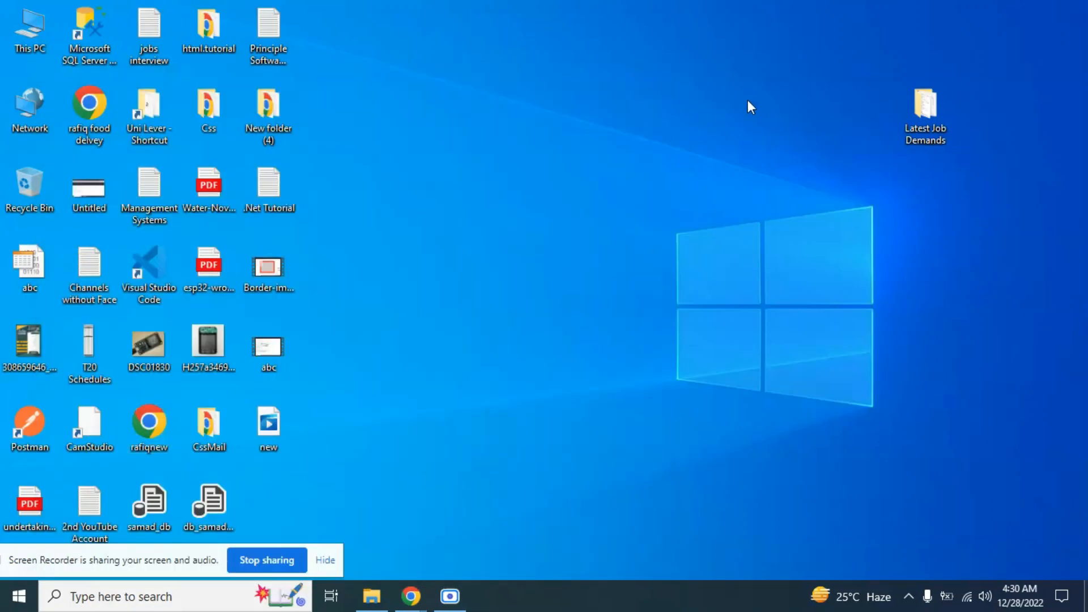
pyautogui.click(30, 353)
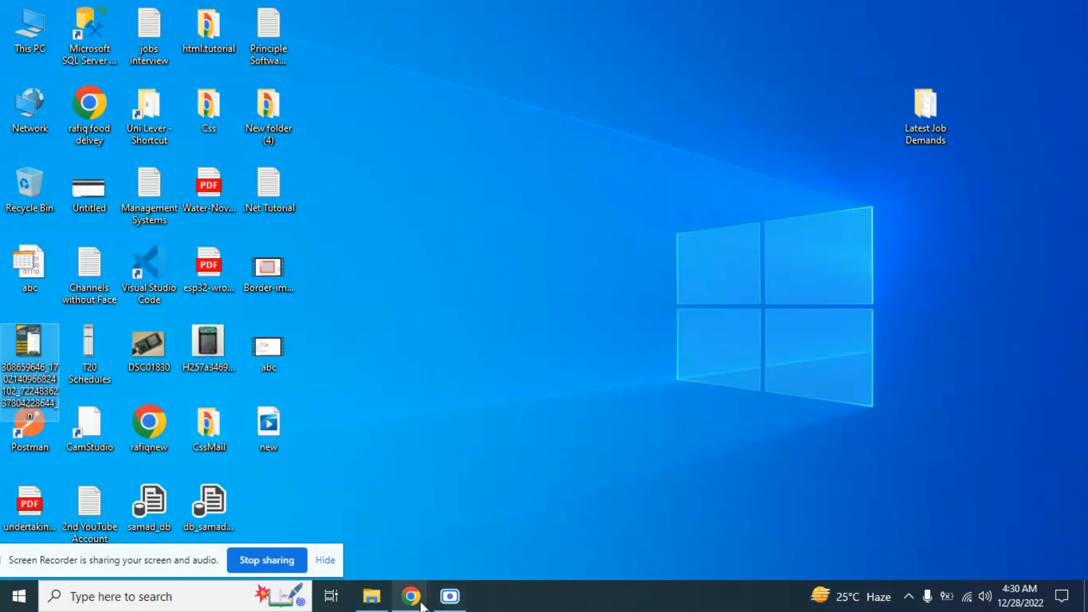
pyautogui.moveTo(411, 597)
pyautogui.click(399, 482)
pyautogui.scroll(-6, 331, 283)
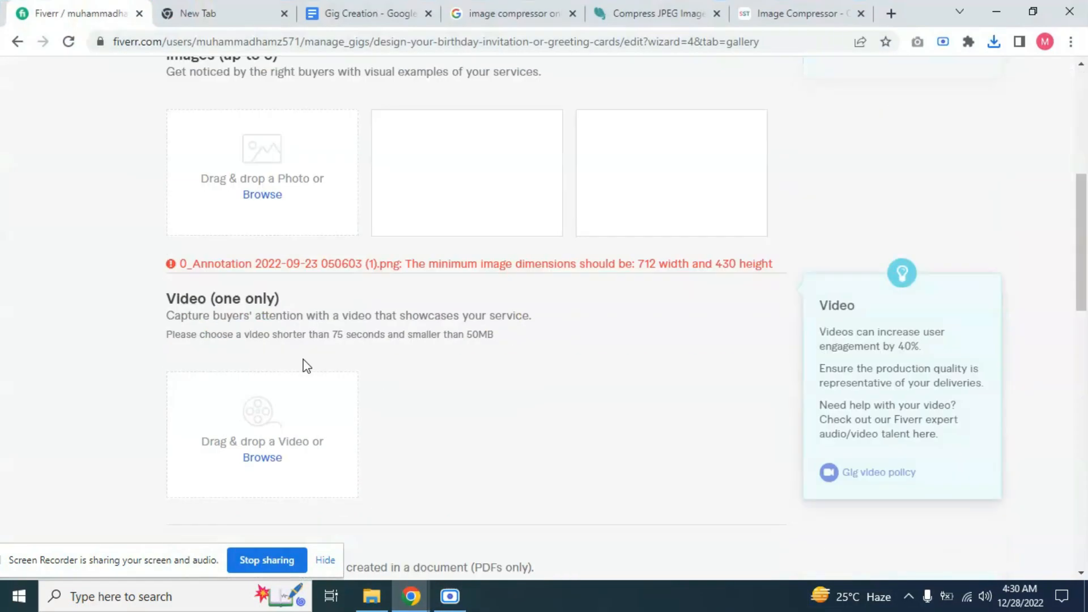
pyautogui.click(262, 195)
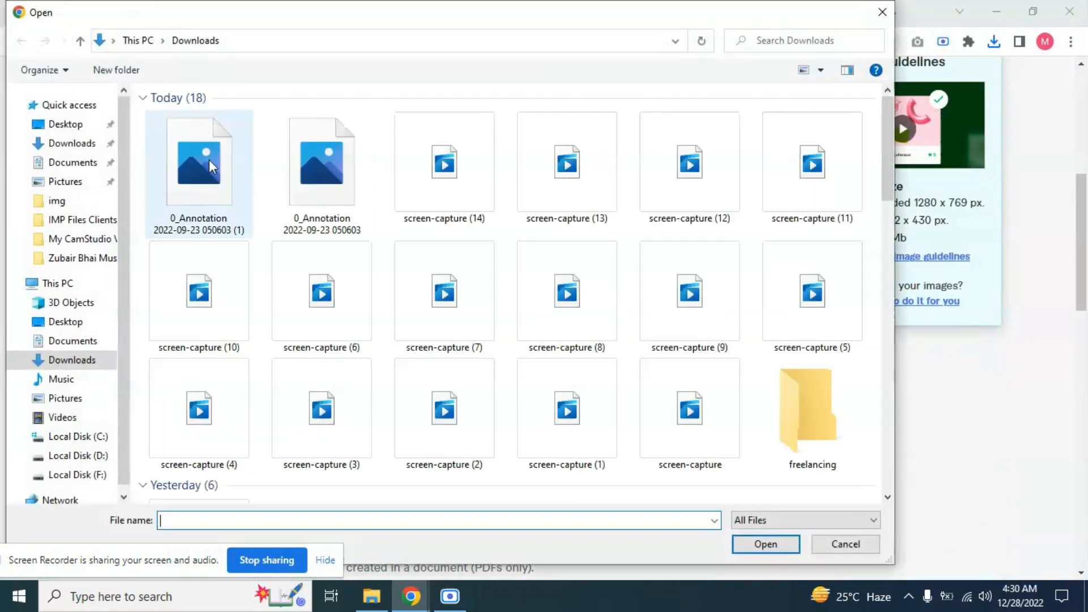
pyautogui.click(64, 124)
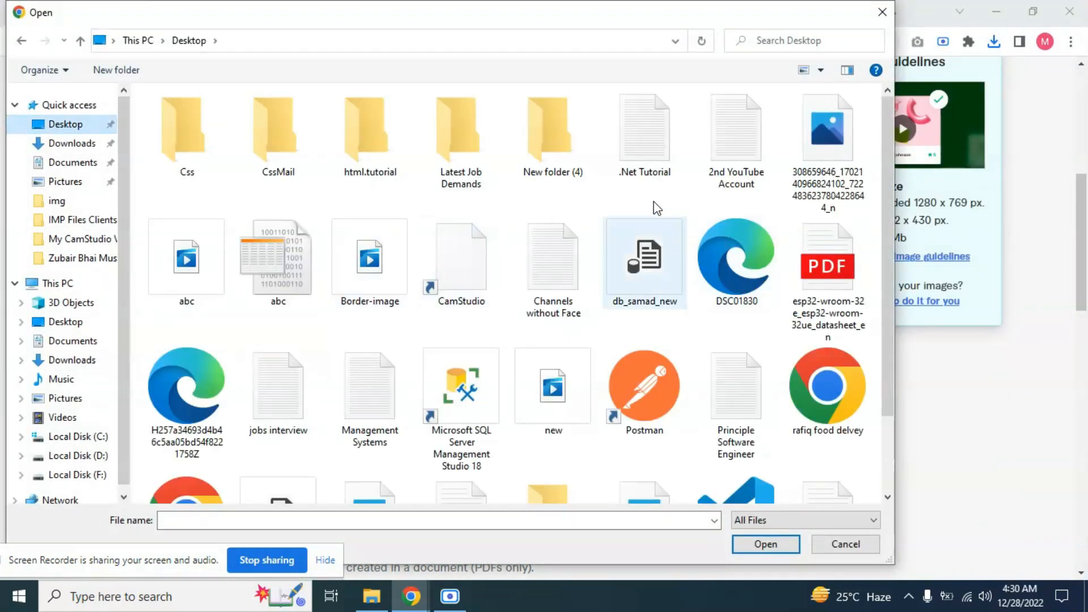
pyautogui.scroll(-2, 504, 305)
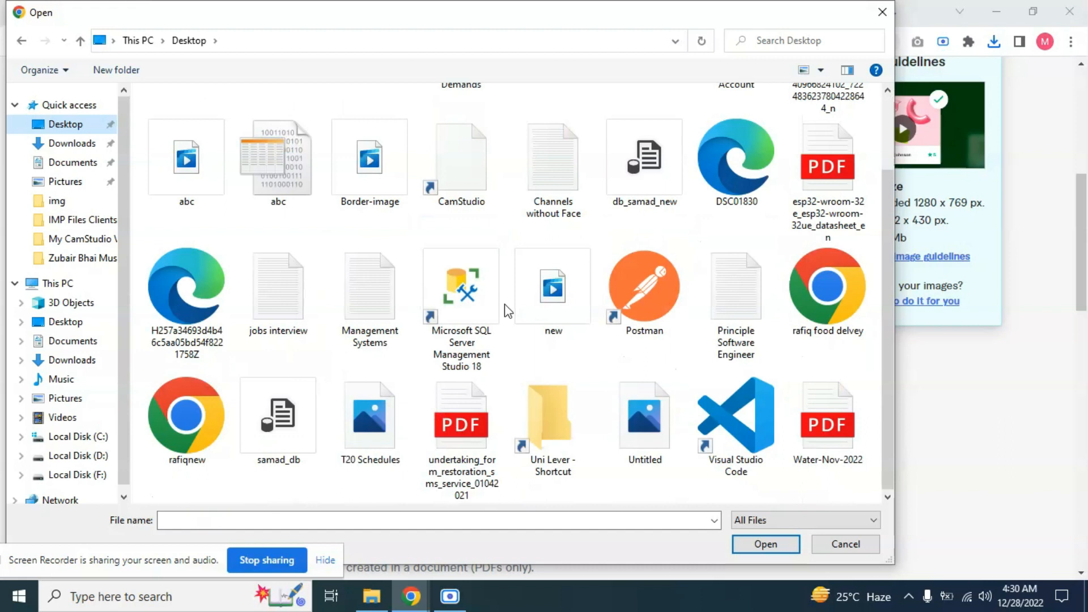
pyautogui.scroll(2, 505, 305)
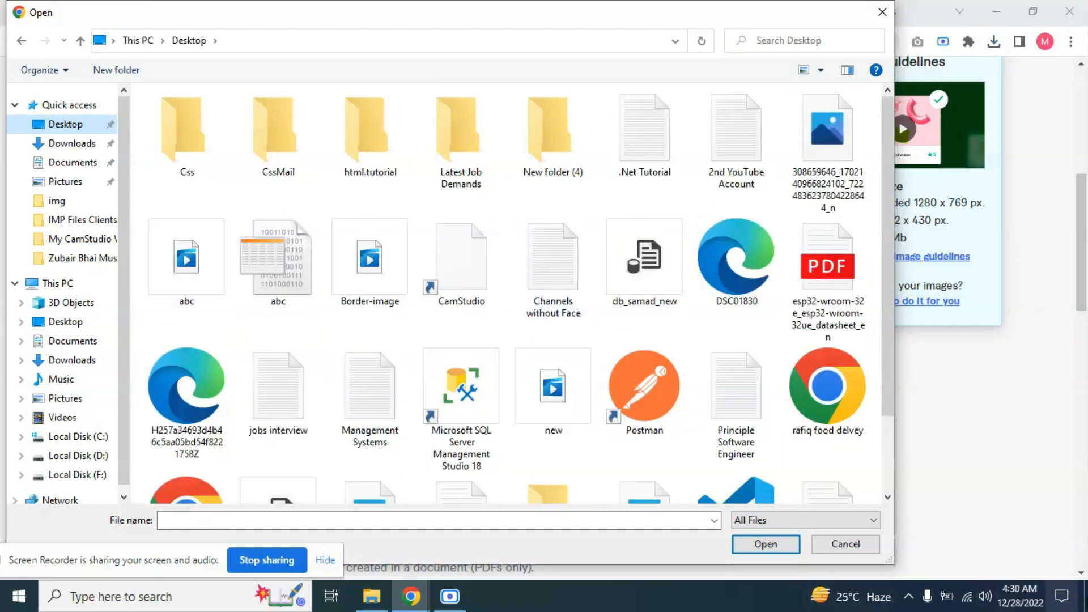
pyautogui.press('super+d')
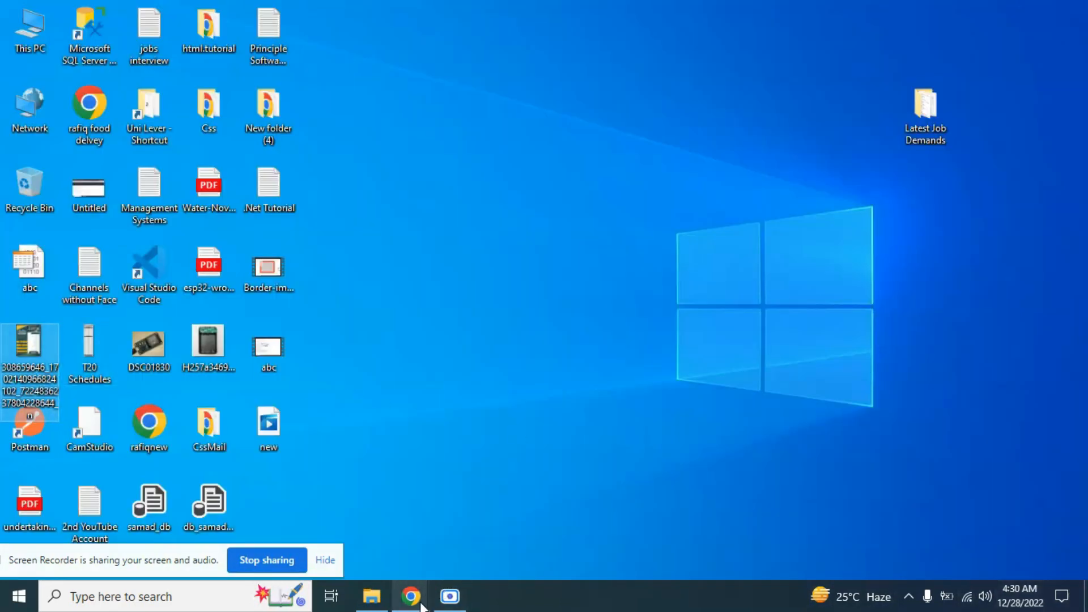
pyautogui.moveTo(411, 596)
pyautogui.click(348, 533)
pyautogui.click(827, 148)
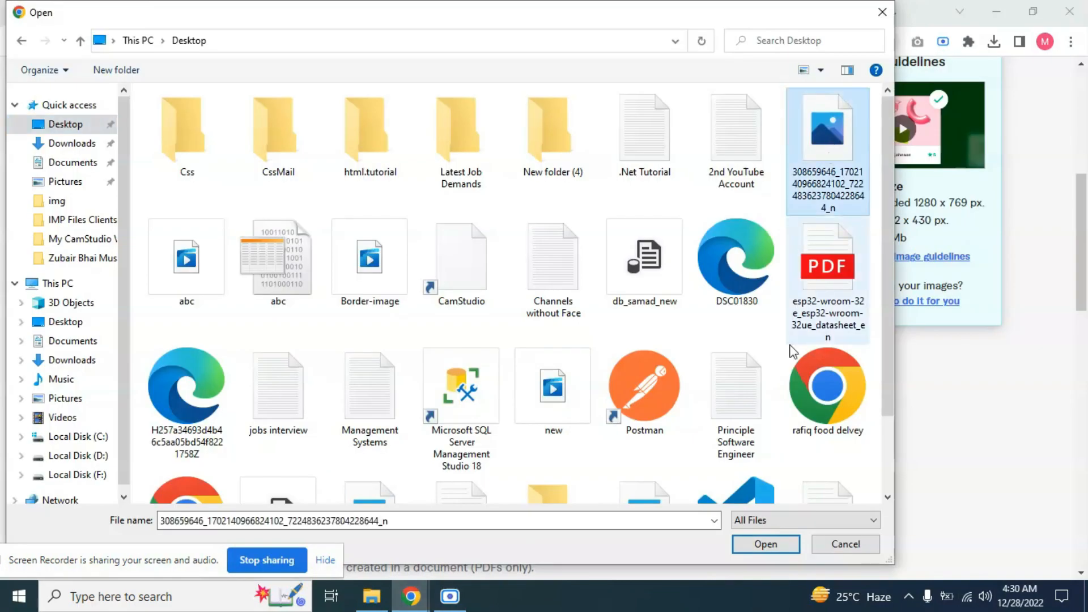
pyautogui.click(762, 543)
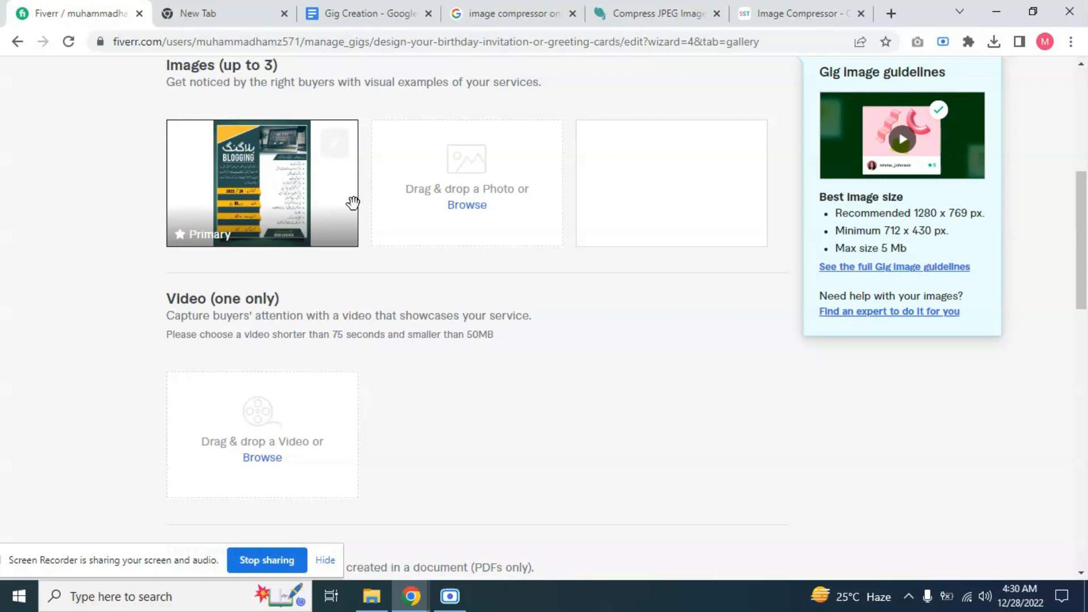
pyautogui.click(452, 205)
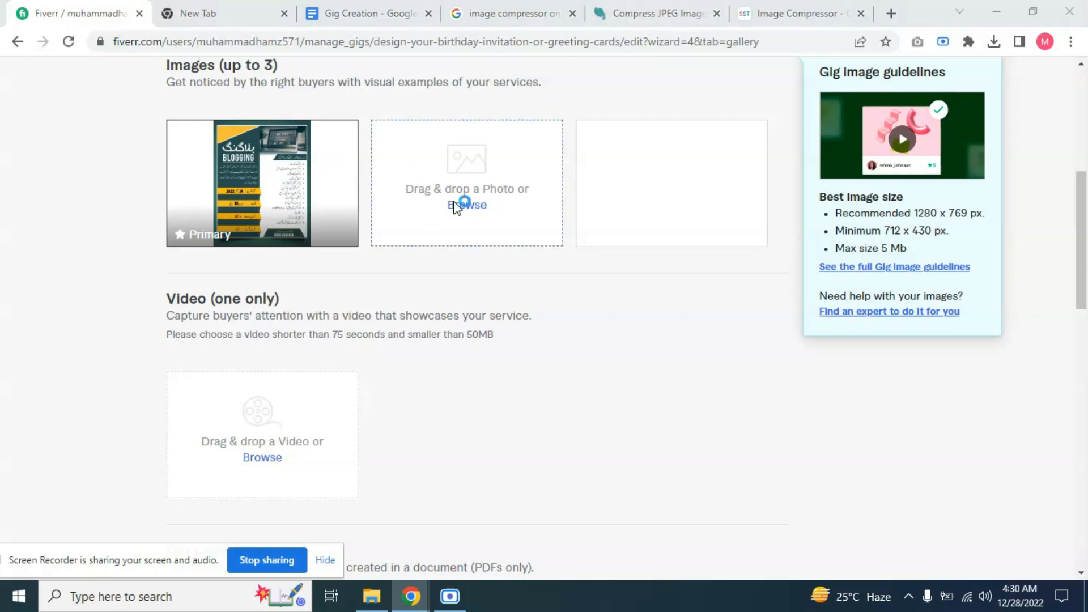
pyautogui.scroll(-2, 499, 366)
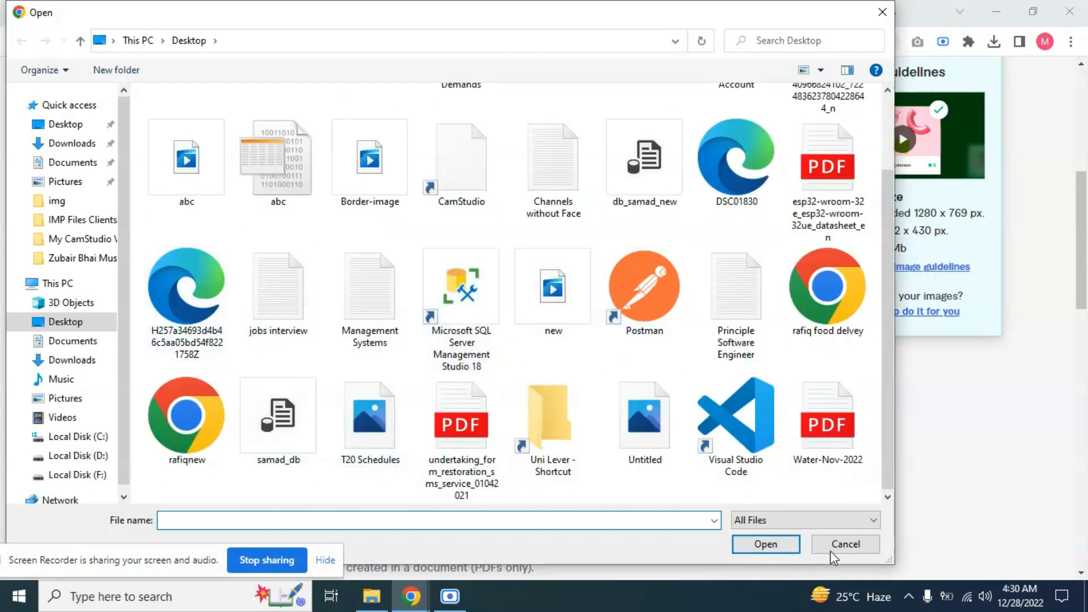
pyautogui.click(845, 544)
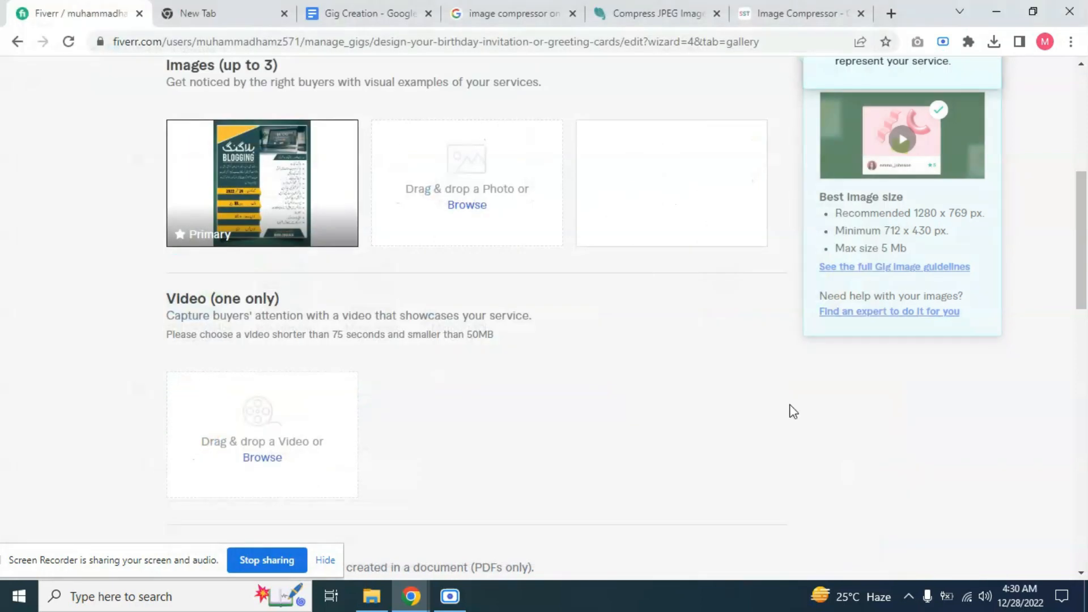
# Step: Leave the video and PDF sections empty, accept the declaration of ownership of the materials, and save the gallery to continue to publishing
pyautogui.scroll(1, 622, 209)
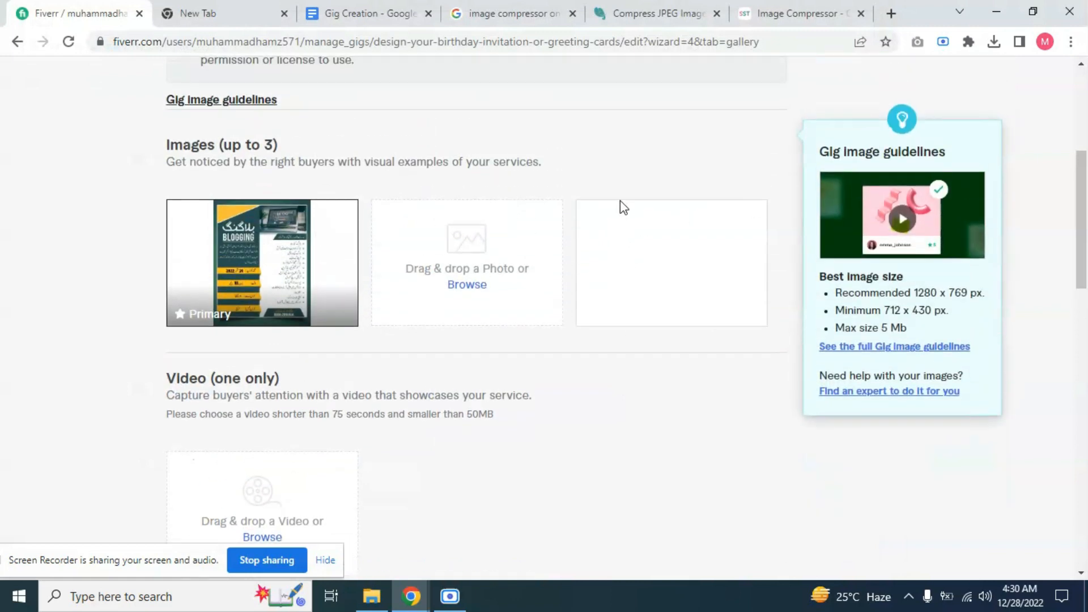
pyautogui.scroll(-2, 505, 267)
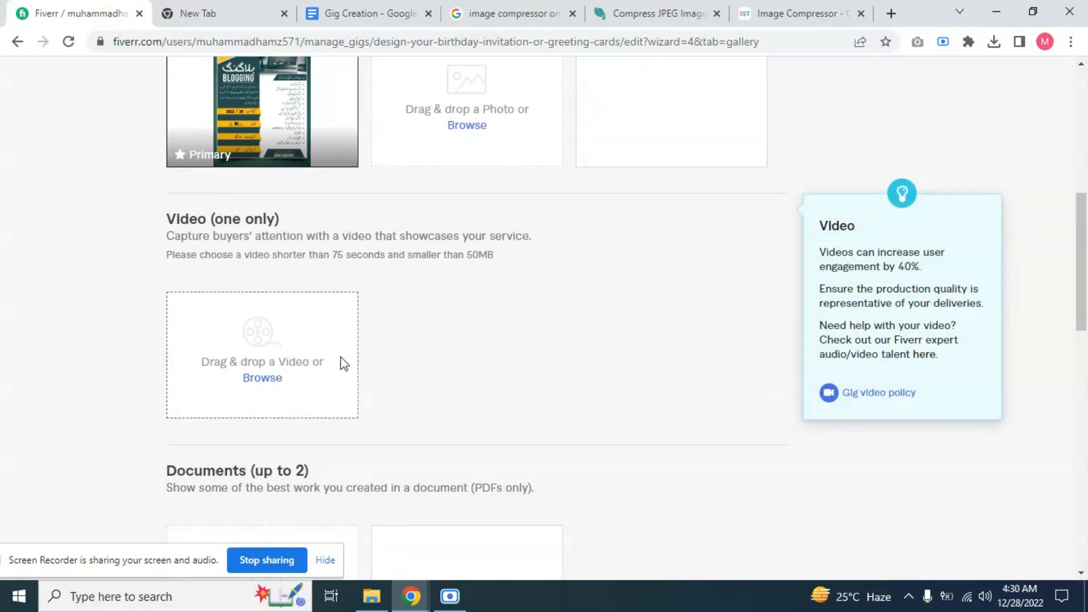
pyautogui.scroll(-6, 344, 363)
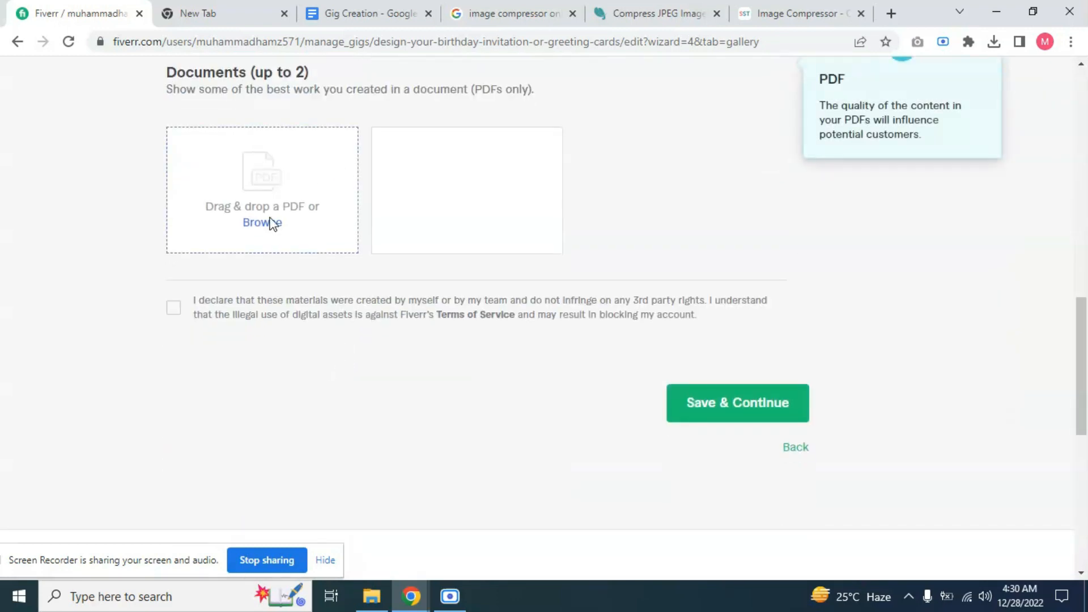
pyautogui.scroll(4, 289, 266)
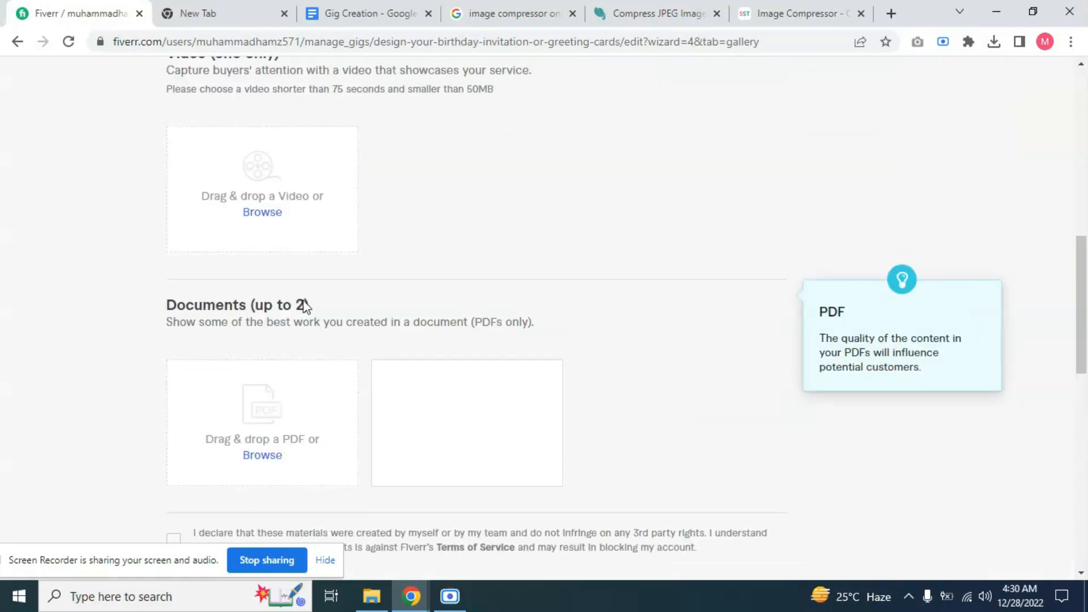
pyautogui.scroll(-5, 283, 340)
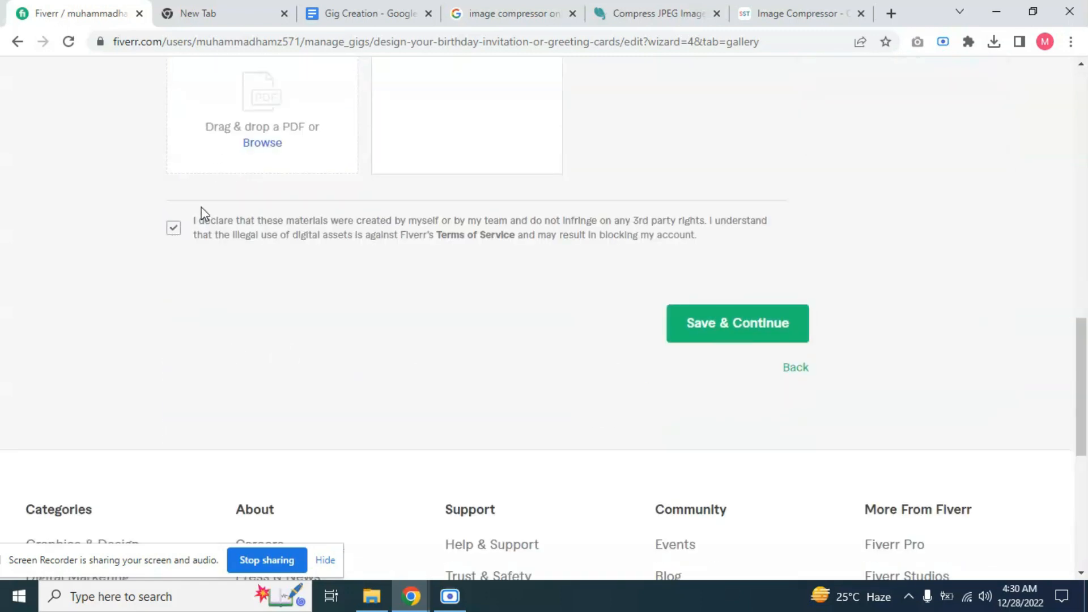
pyautogui.click(740, 323)
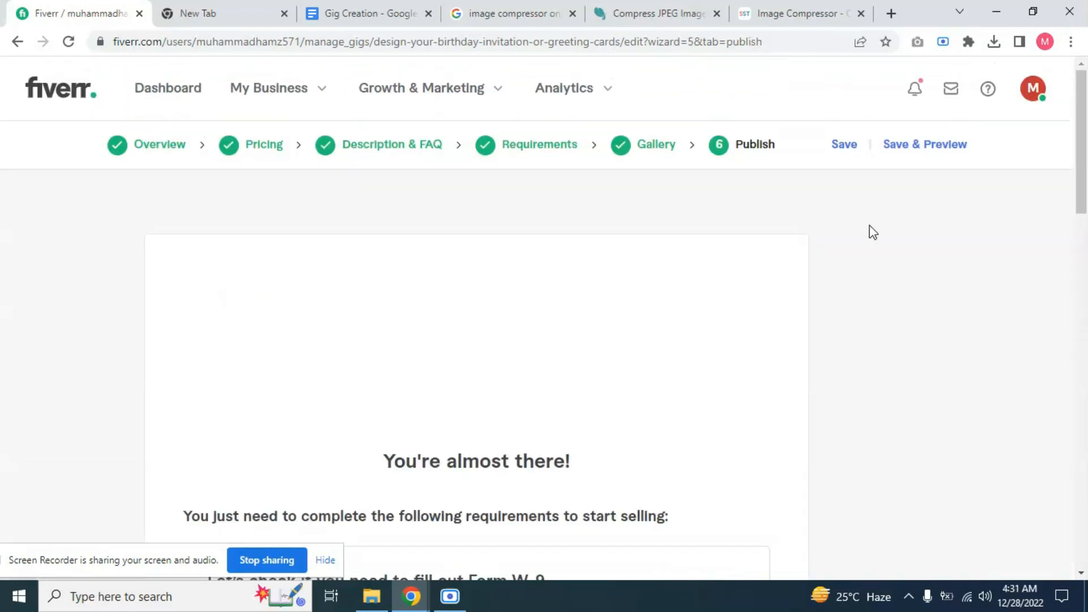
# Step: Answer "No" to the U.S. person question for Form W-9, save the answer, and dismiss the completion dialog
pyautogui.scroll(-4, 612, 146)
pyautogui.scroll(-6, 612, 146)
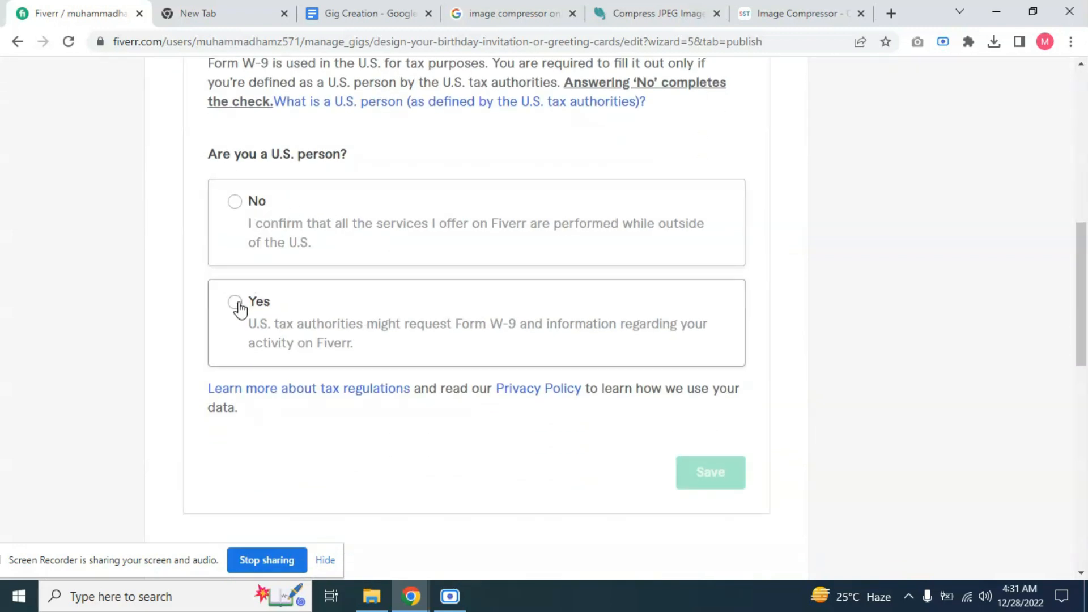
pyautogui.click(234, 203)
pyautogui.scroll(-3, 391, 346)
pyautogui.click(716, 315)
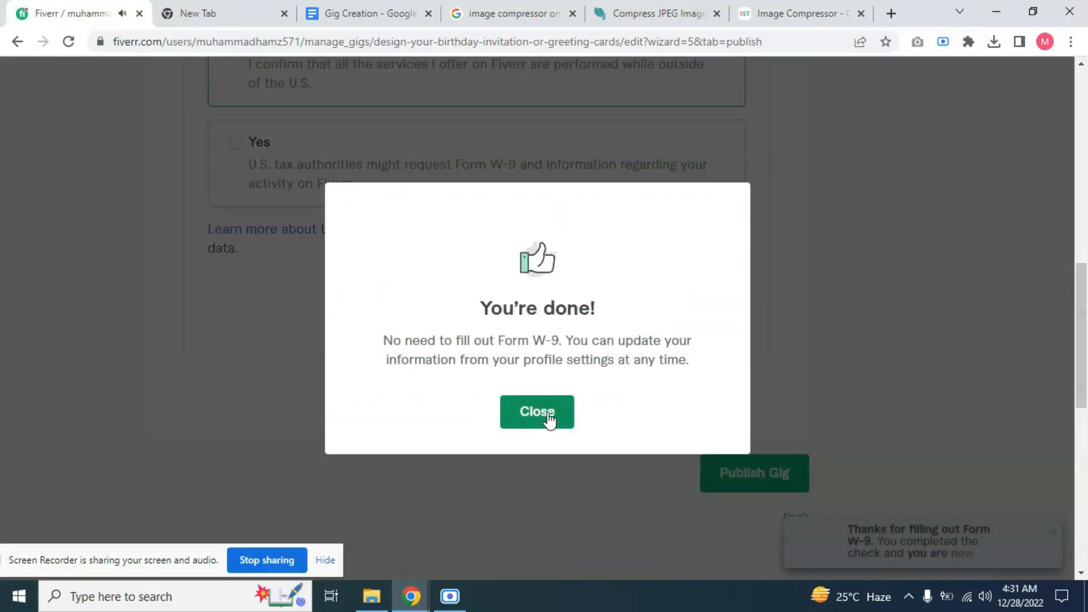
pyautogui.click(546, 414)
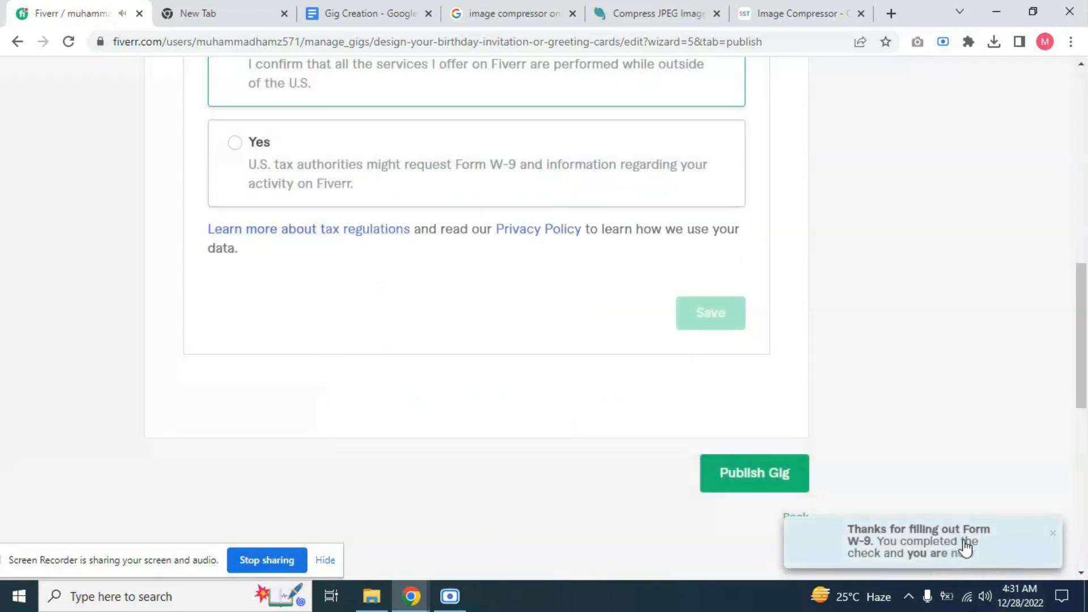
# Step: Publish the gig and finish the wizard without choosing any of the suggested courses
pyautogui.scroll(1, 686, 395)
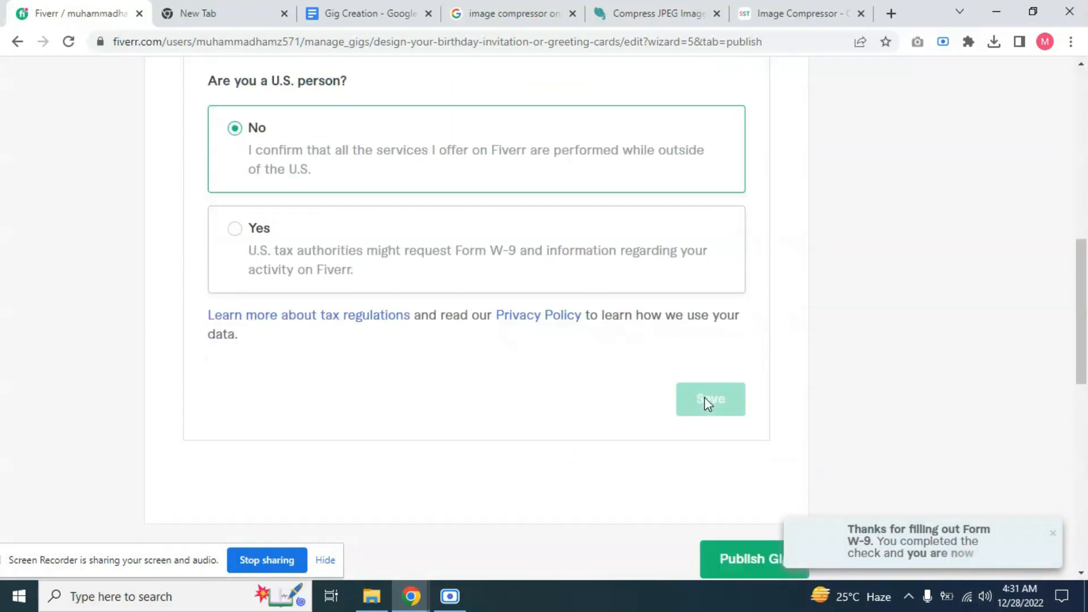
pyautogui.scroll(-3, 720, 369)
pyautogui.click(735, 317)
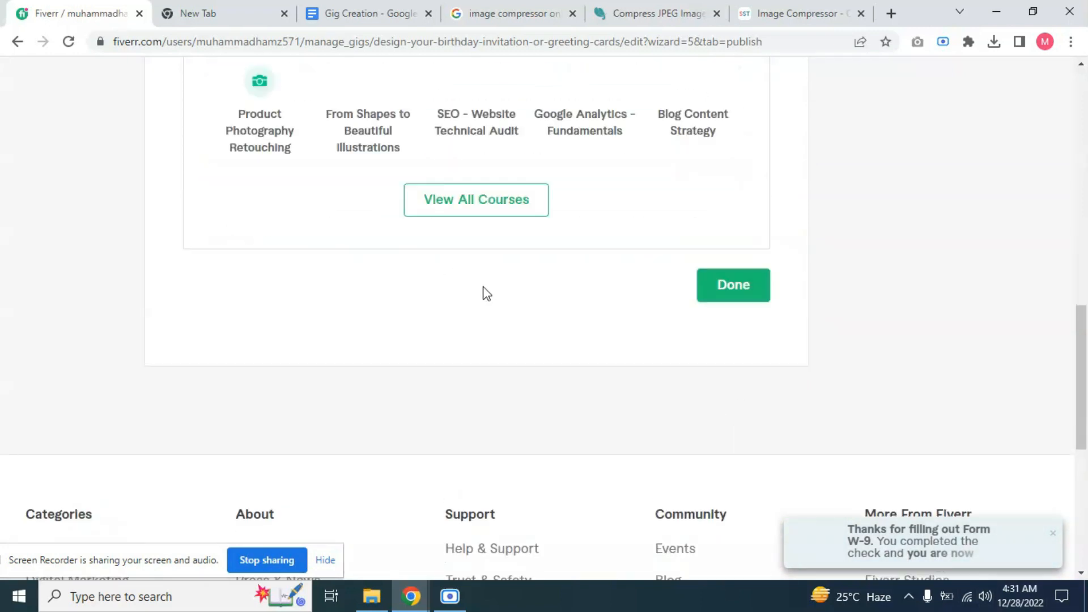
pyautogui.scroll(3, 483, 293)
pyautogui.scroll(2, 726, 453)
pyautogui.click(730, 524)
pyautogui.scroll(5, 731, 334)
pyautogui.scroll(4, 744, 325)
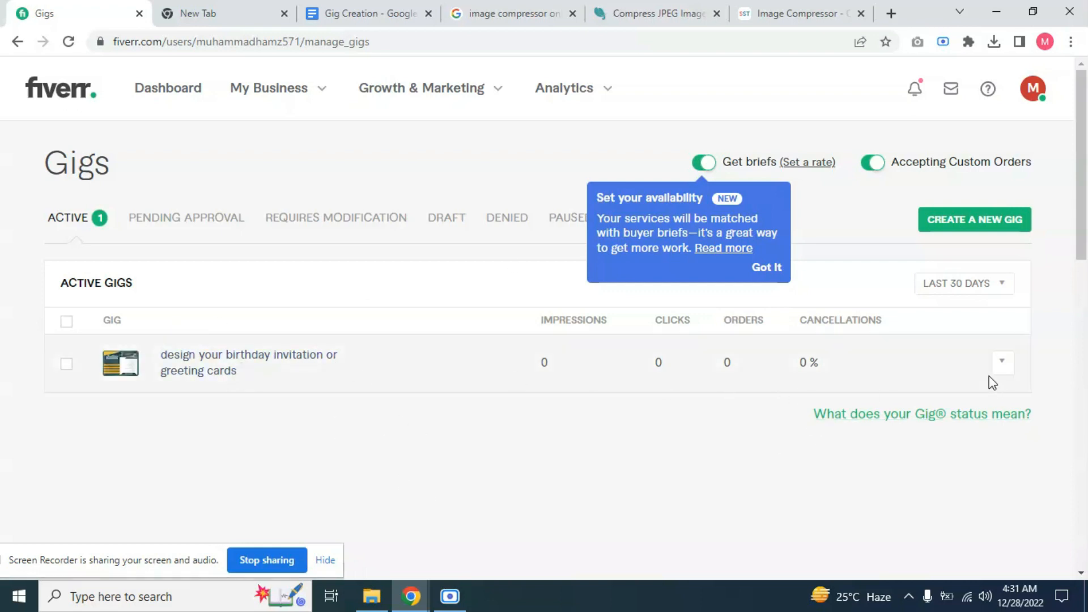
# Step: Preview the active birthday invitation gig and examine its title, image, Basic package and description
pyautogui.click(1001, 363)
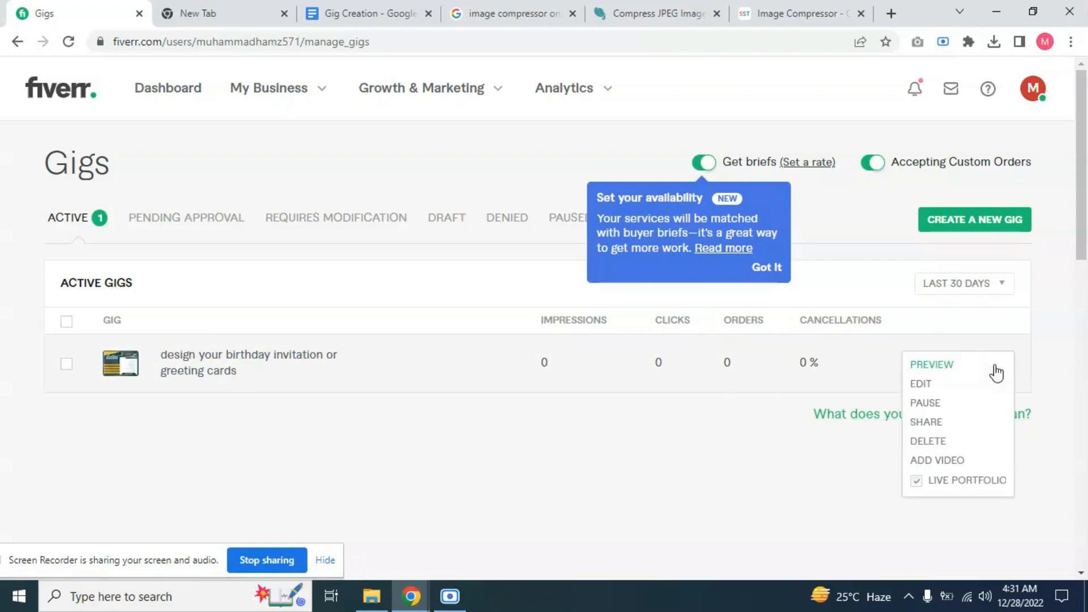
pyautogui.click(929, 366)
pyautogui.click(192, 13)
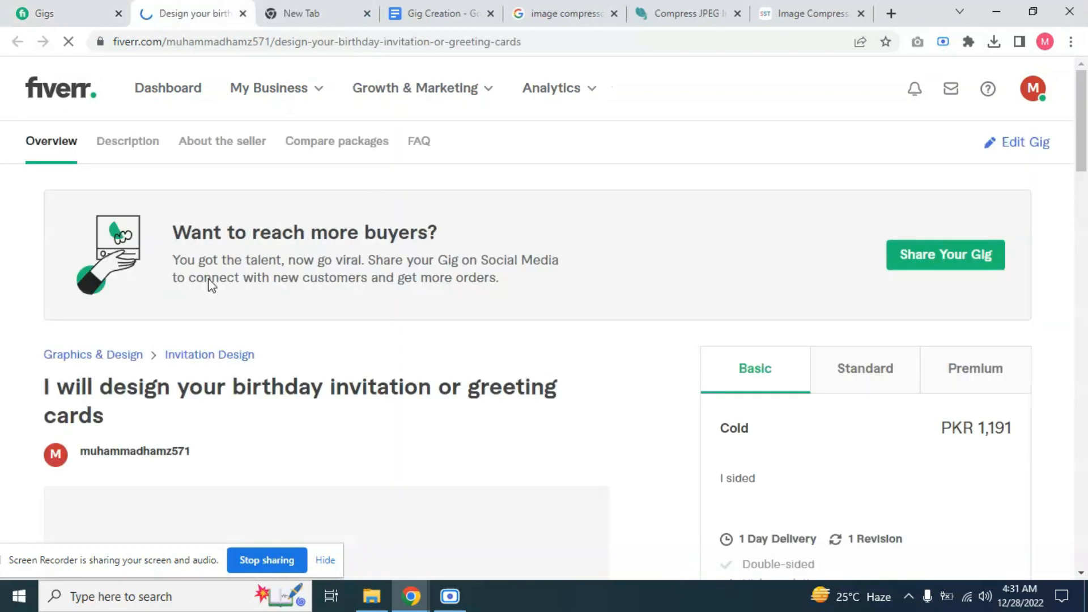
pyautogui.scroll(-3, 187, 283)
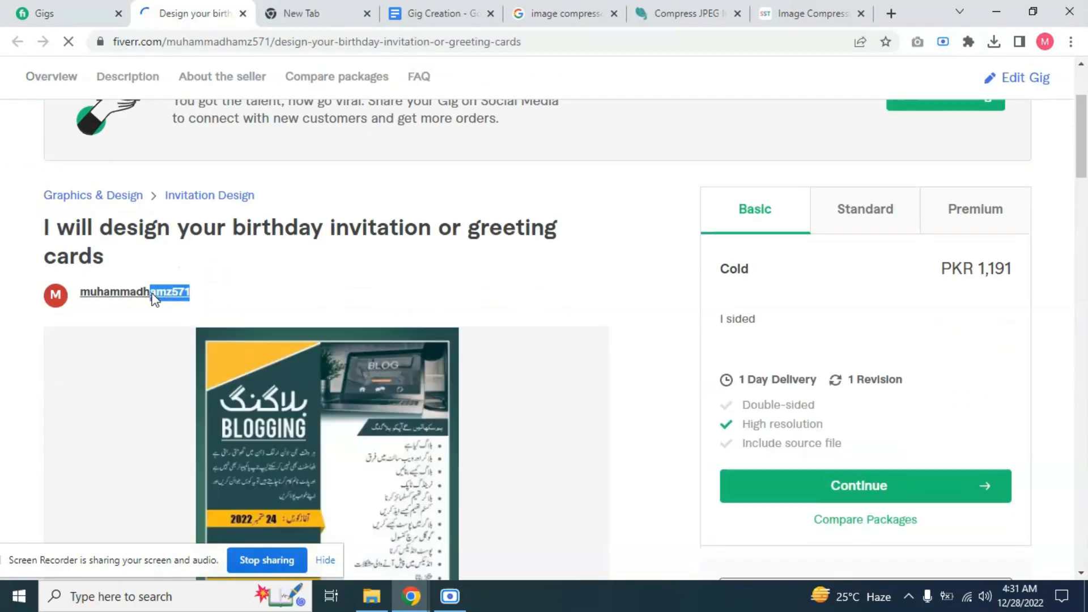
pyautogui.scroll(-4, 513, 289)
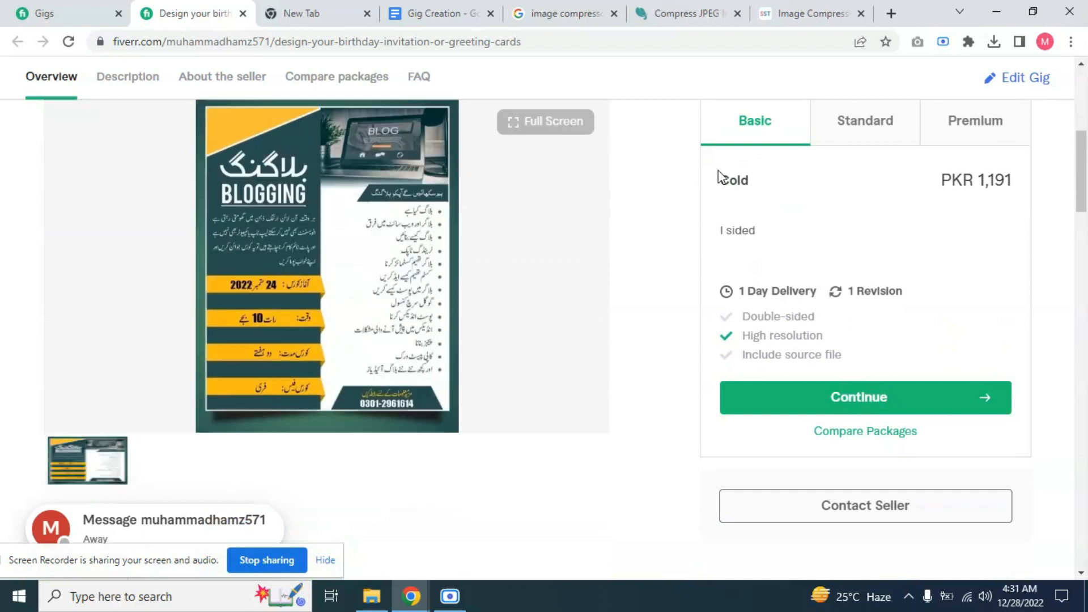
pyautogui.scroll(-3, 718, 175)
pyautogui.scroll(-3, 644, 250)
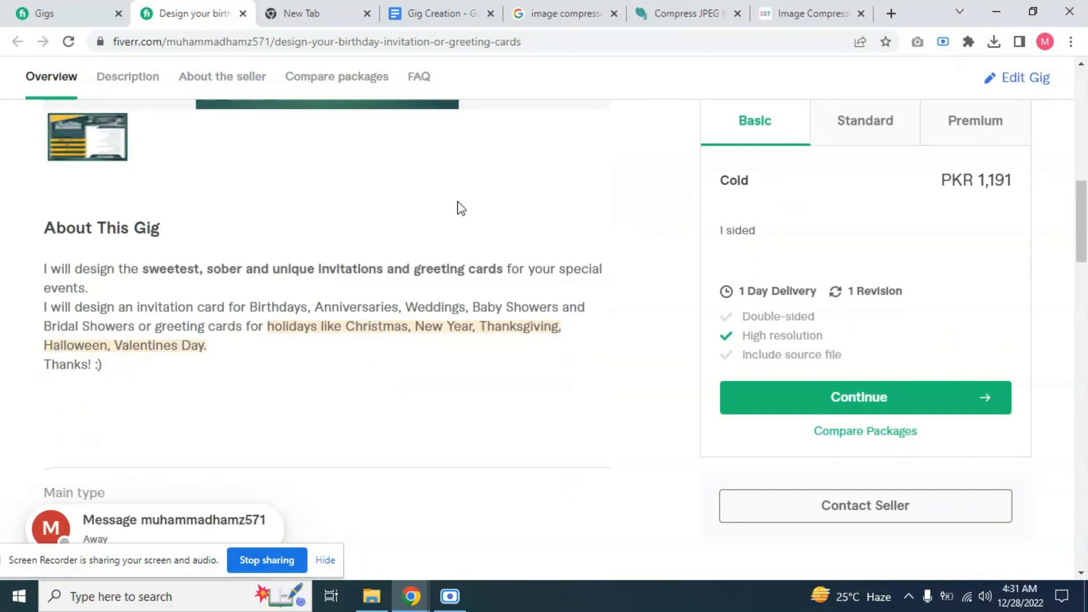
# Step: Compare the Basic, Standard and Premium packages of the live gig, checking their prices, delivery times and revisions
pyautogui.click(853, 142)
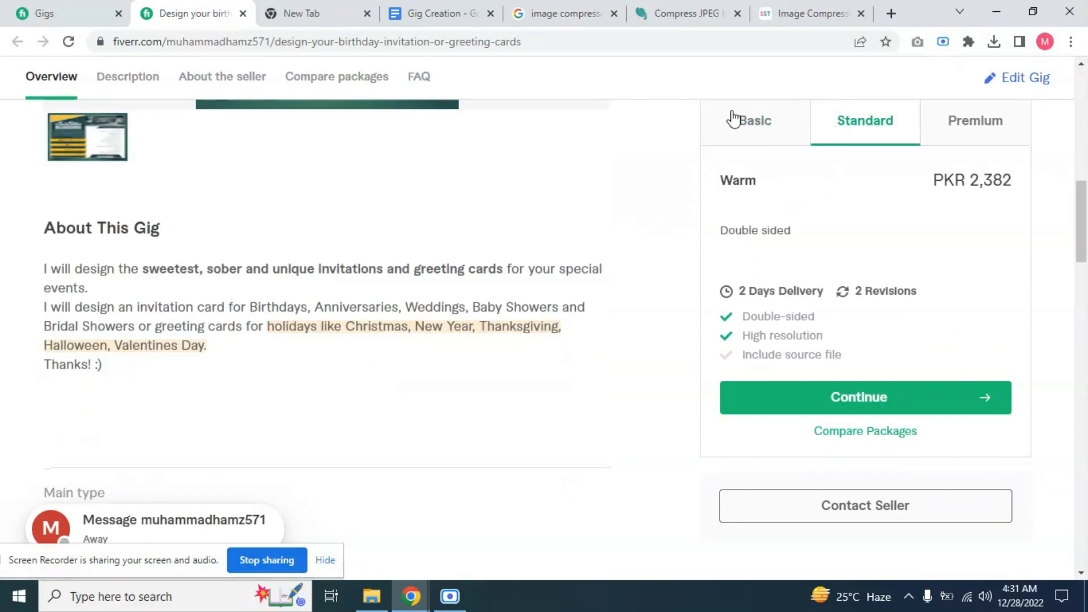
pyautogui.scroll(5, 595, 176)
pyautogui.scroll(-5, 674, 249)
pyautogui.click(777, 130)
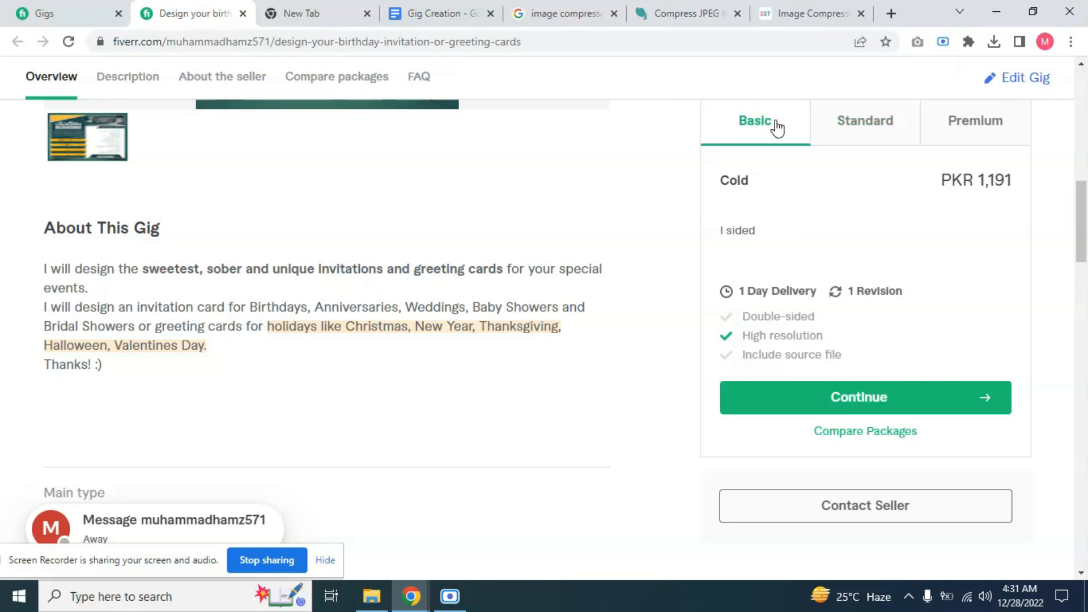
pyautogui.click(869, 130)
pyautogui.click(981, 128)
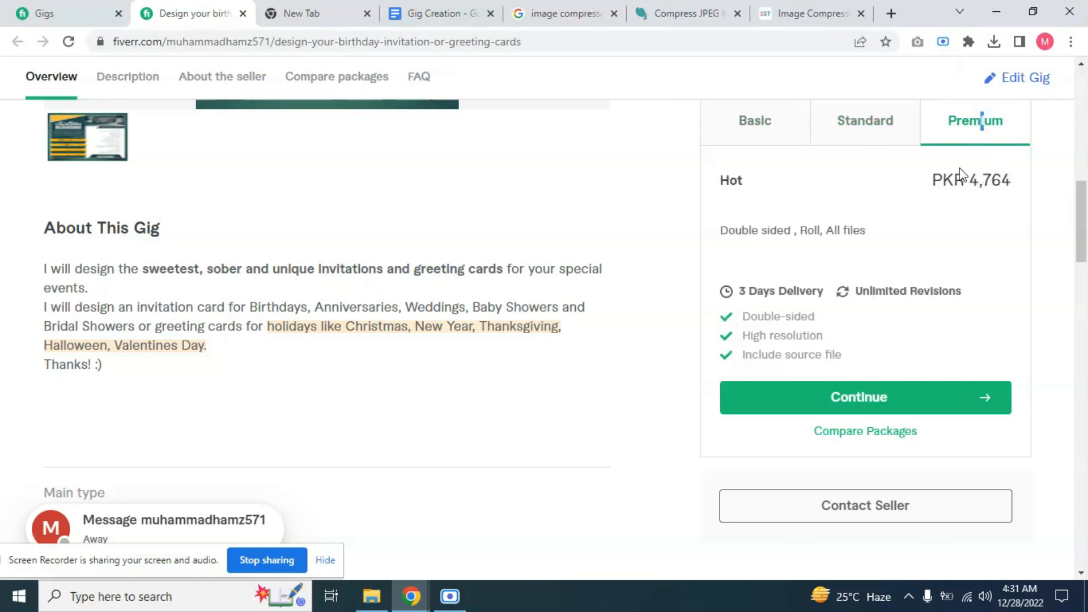
# Step: Change the account's display currency to United States Dollar
pyautogui.scroll(10, 930, 221)
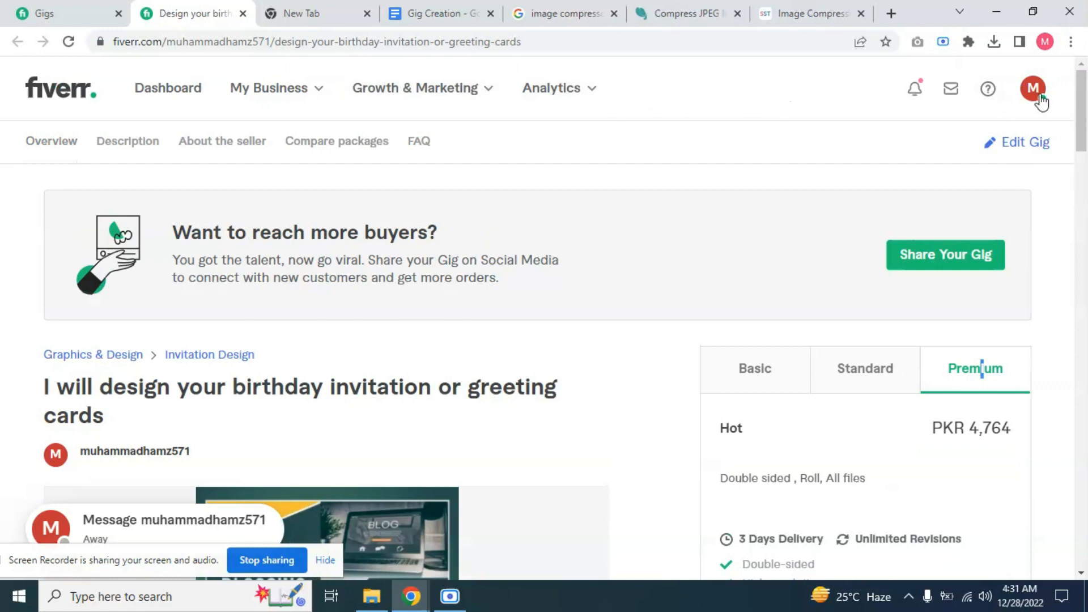
pyautogui.click(1033, 91)
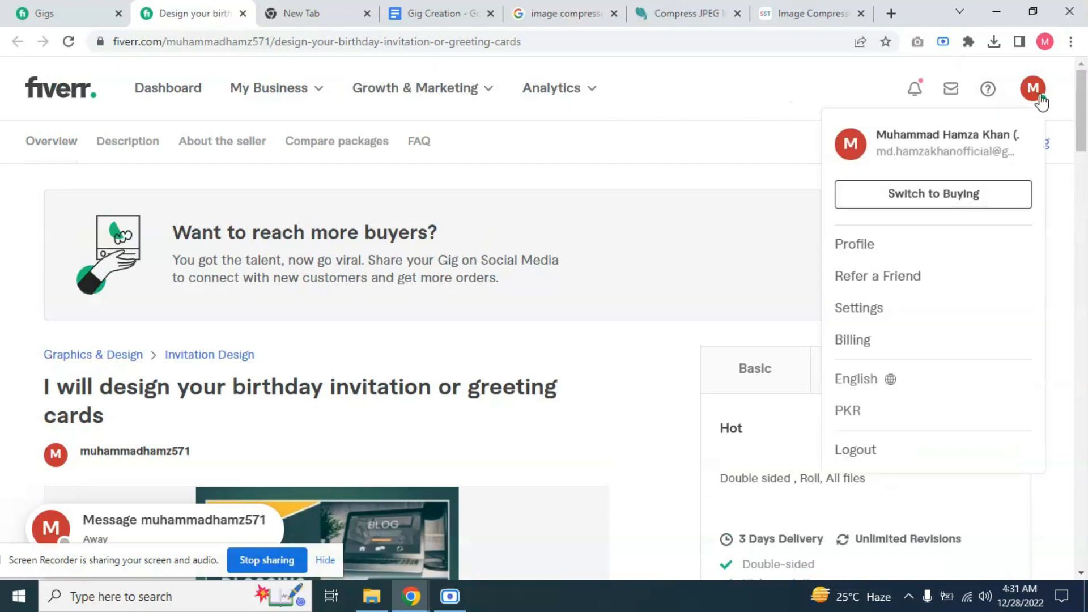
pyautogui.click(857, 413)
pyautogui.click(482, 237)
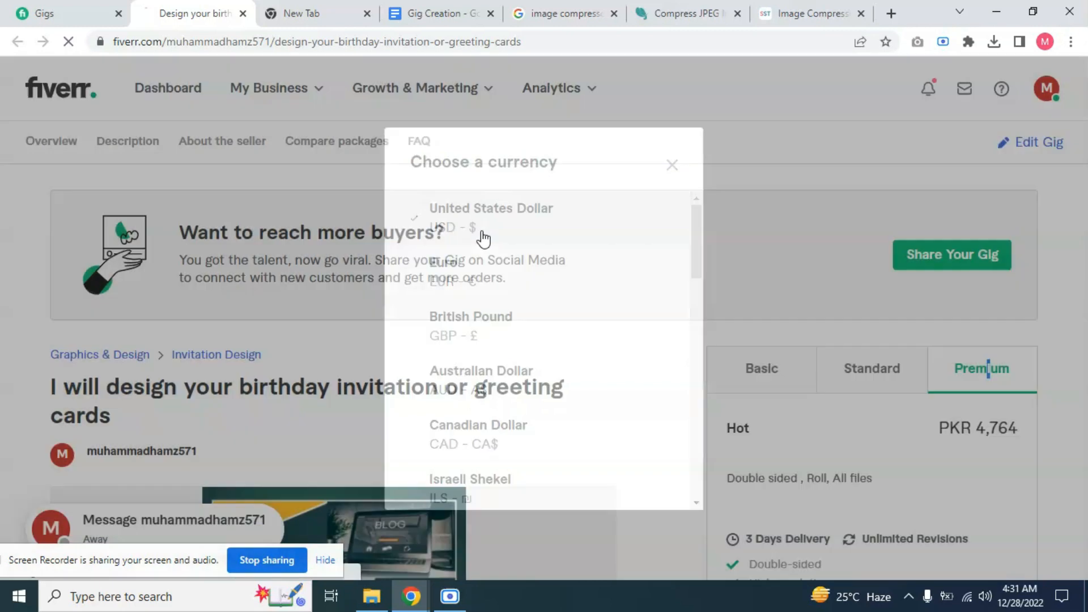
# Step: Check the Standard and Premium package prices in US dollars
pyautogui.scroll(-3, 719, 241)
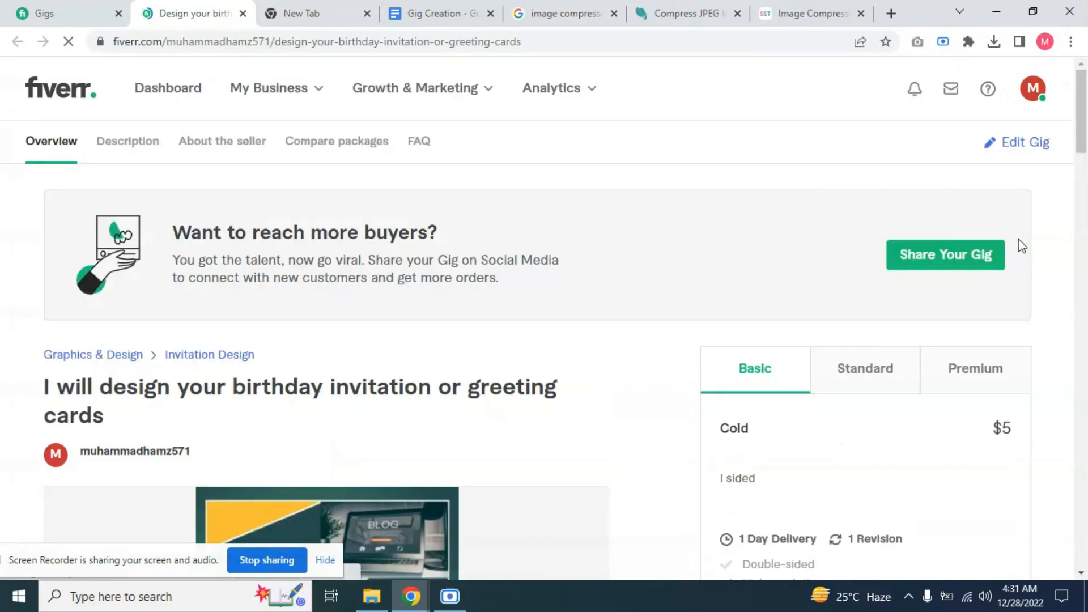
pyautogui.scroll(-4, 993, 345)
pyautogui.click(883, 139)
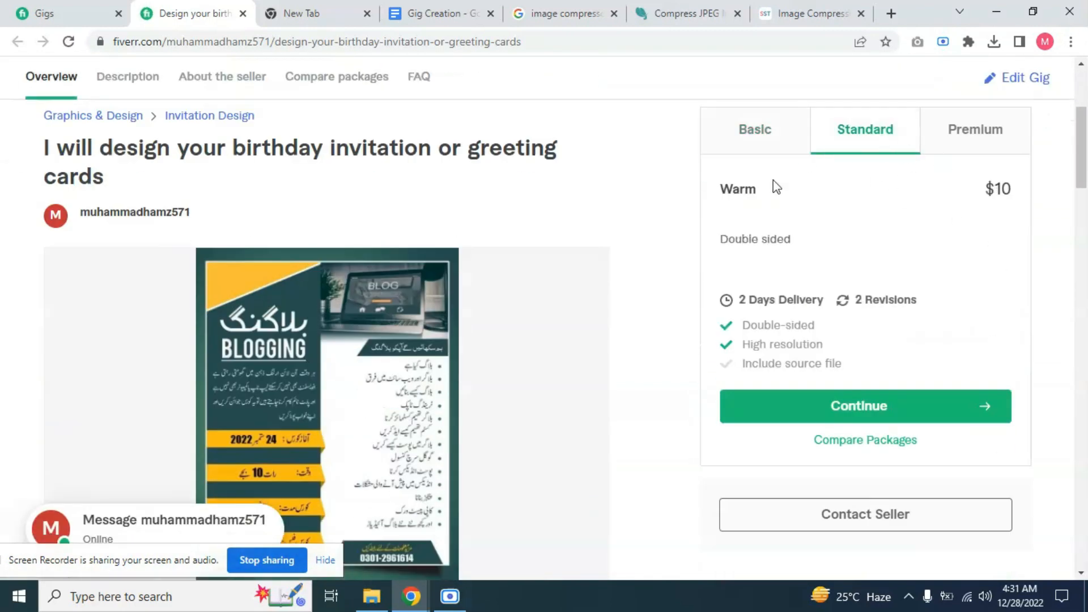
pyautogui.moveTo(970, 130); pyautogui.dragTo(979, 131)
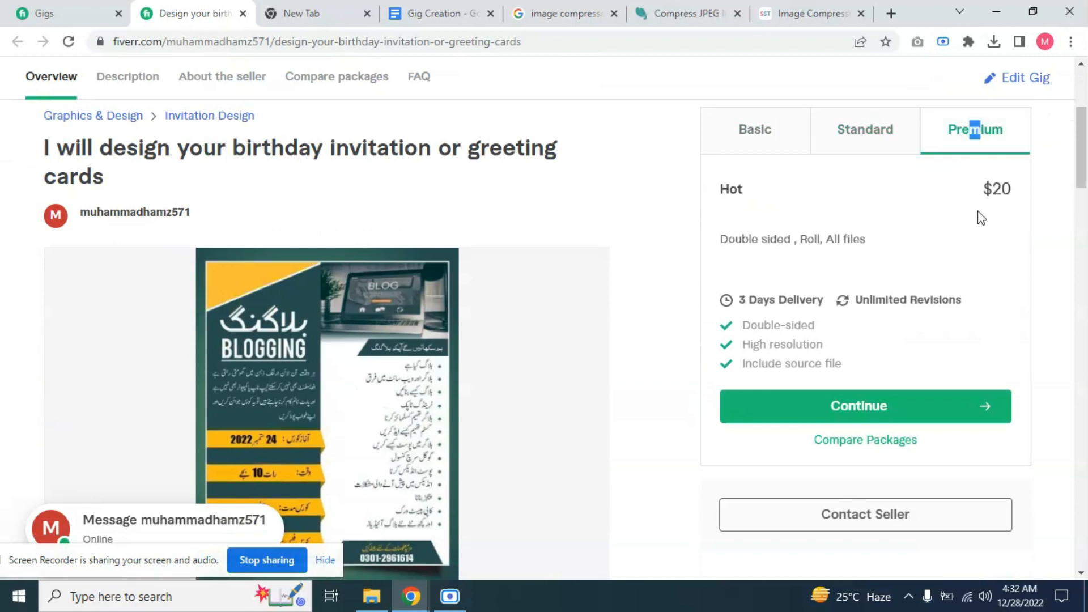
# Step: Read through the gig description and the listed main types of invitation
pyautogui.scroll(-1, 692, 251)
pyautogui.scroll(-4, 709, 249)
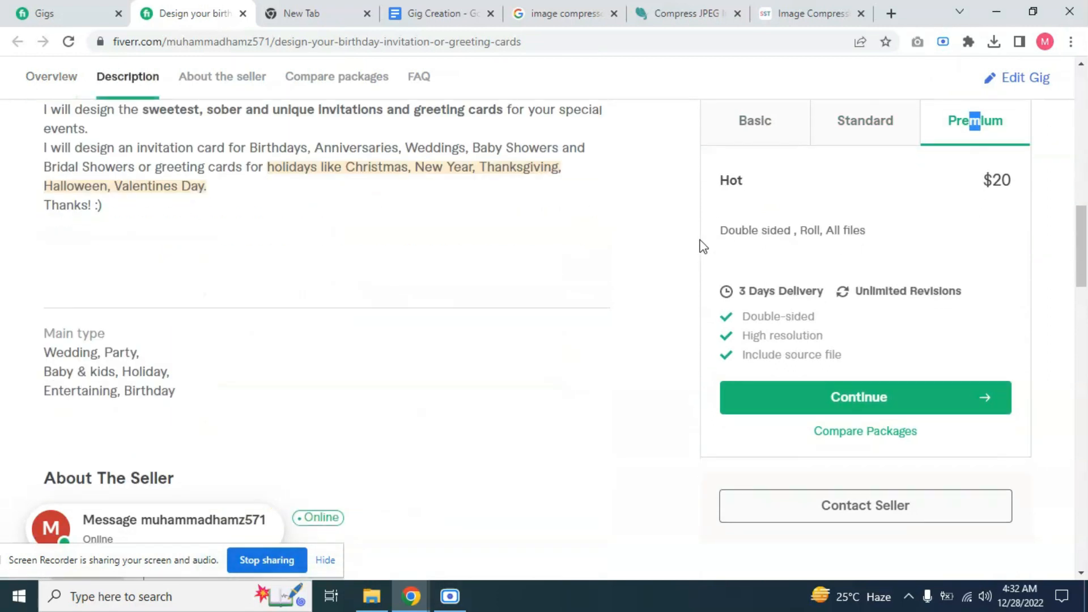
pyautogui.scroll(3, 700, 242)
pyautogui.scroll(-4, 110, 297)
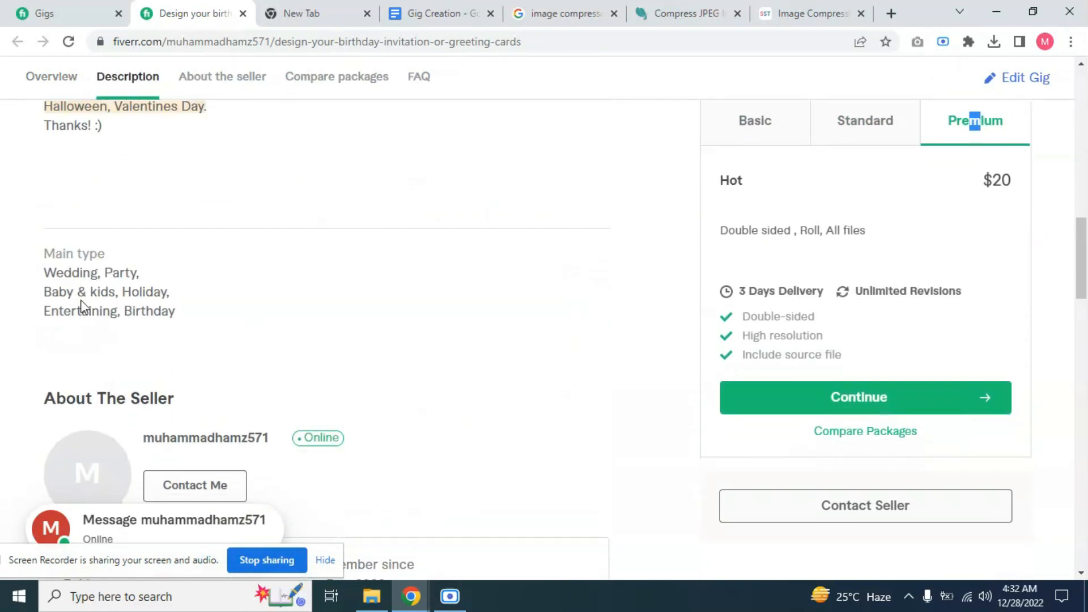
pyautogui.moveTo(187, 314); pyautogui.dragTo(48, 273)
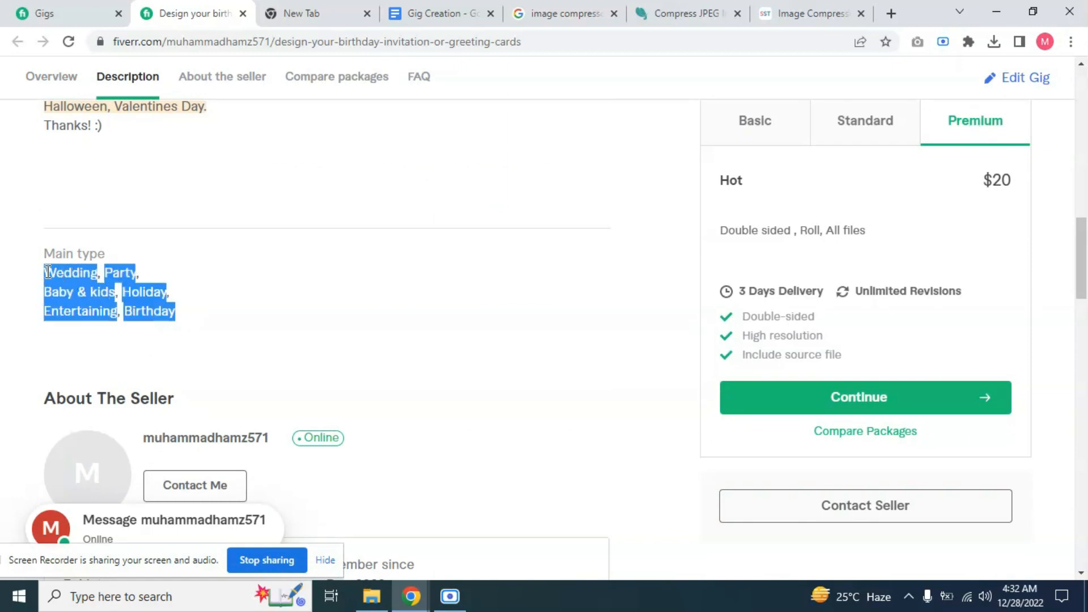
pyautogui.click(250, 321)
# Step: Review the seller's profile section and the package comparison table on the gig page
pyautogui.scroll(-3, 249, 321)
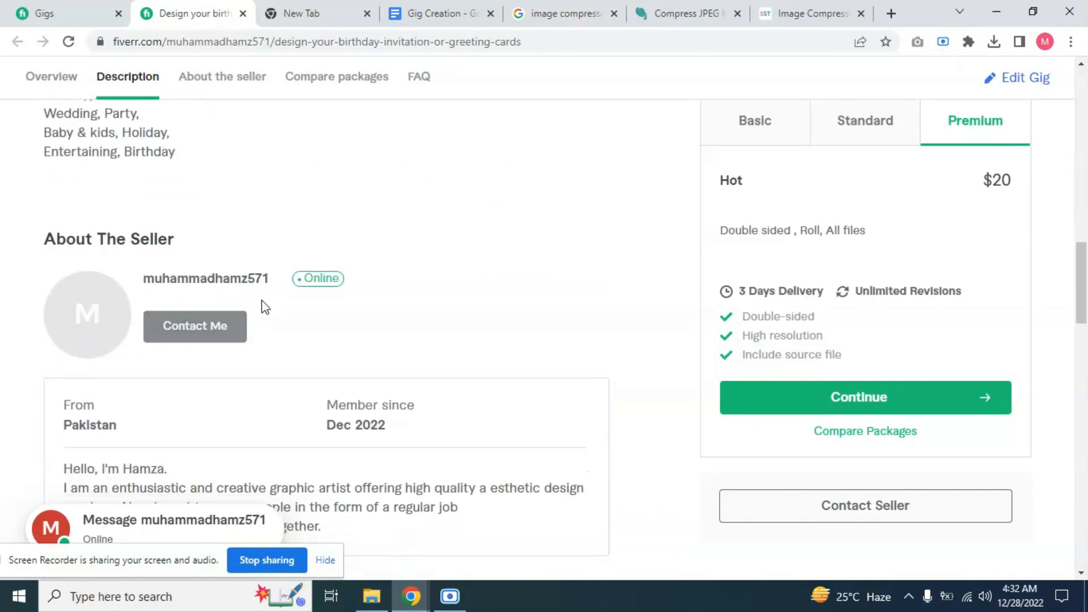
pyautogui.scroll(-3, 211, 371)
pyautogui.moveTo(166, 287); pyautogui.dragTo(437, 427)
pyautogui.scroll(-4, 136, 240)
pyautogui.scroll(-6, 456, 287)
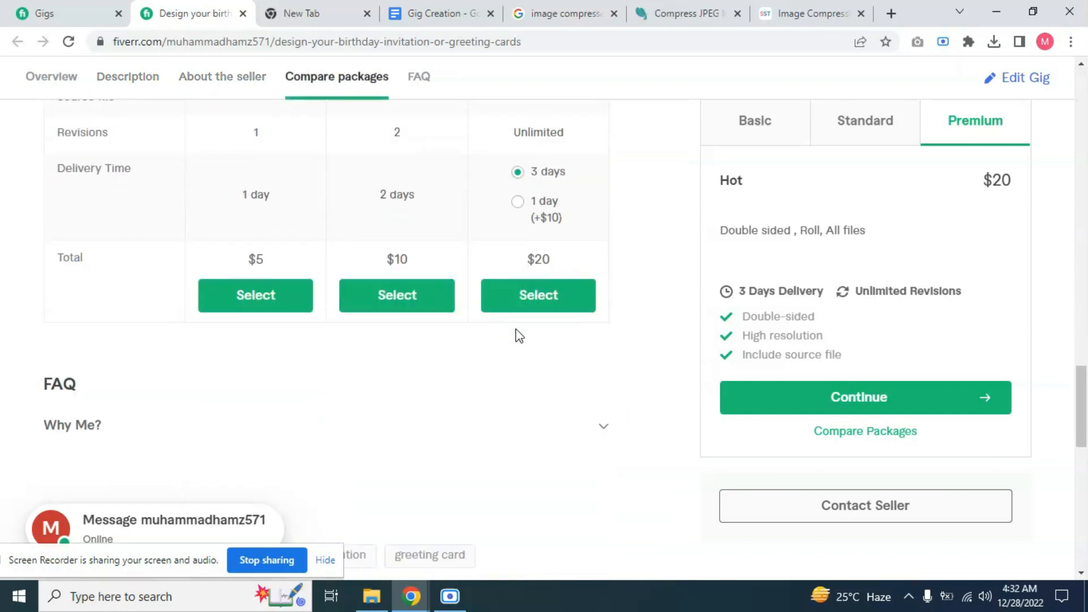
# Step: Expand the "Why Me?" question in the FAQ and read its answer along with the related tags
pyautogui.scroll(-3, 238, 348)
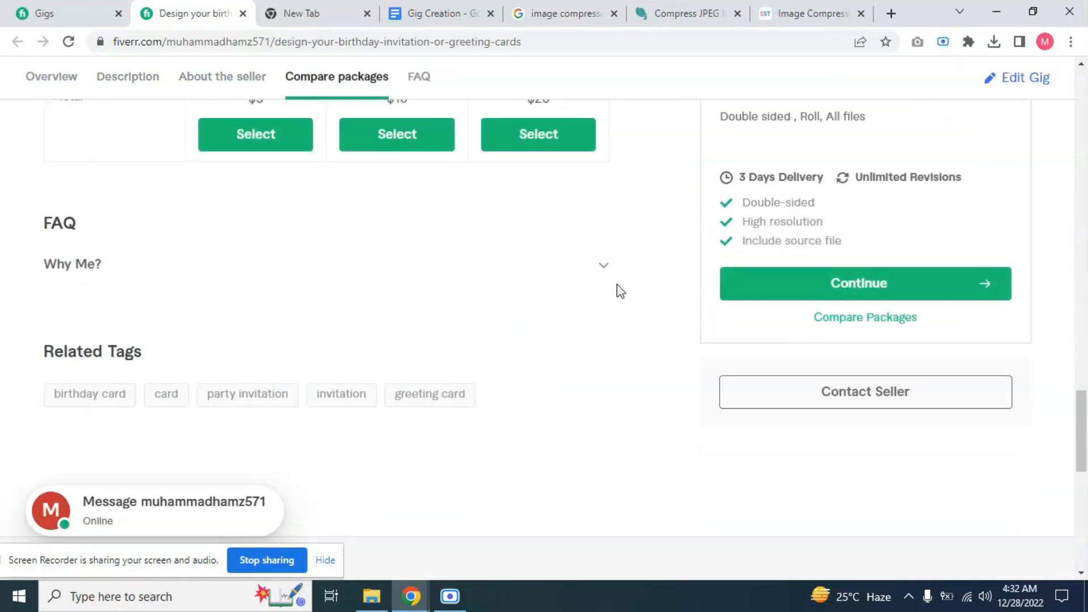
pyautogui.click(595, 274)
pyautogui.scroll(-2, 263, 318)
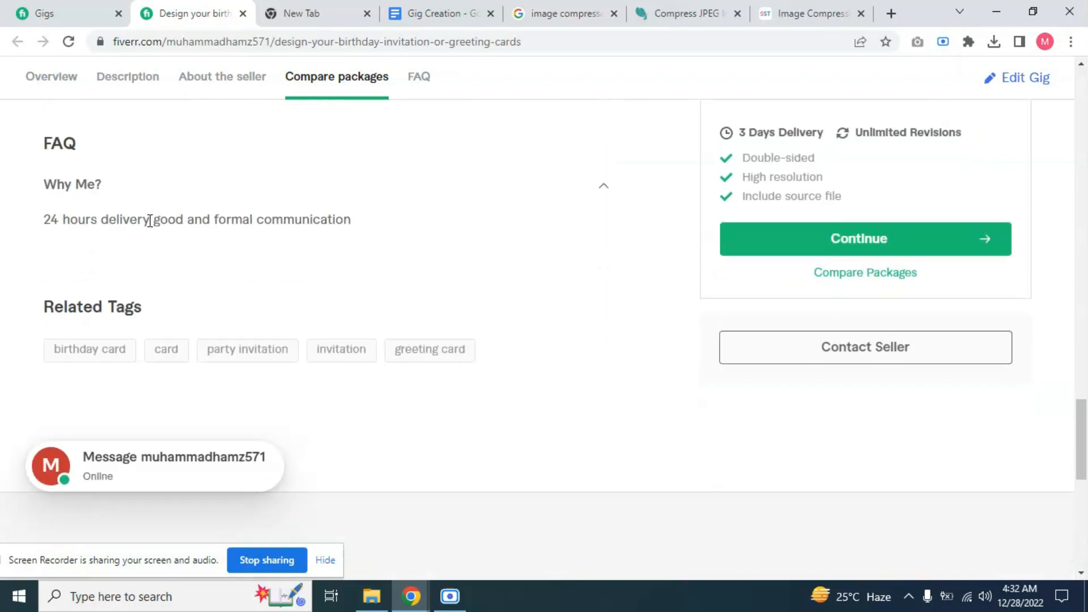
pyautogui.moveTo(150, 220); pyautogui.dragTo(180, 224)
pyautogui.click(304, 274)
pyautogui.scroll(-3, 163, 308)
pyautogui.scroll(-2, 275, 342)
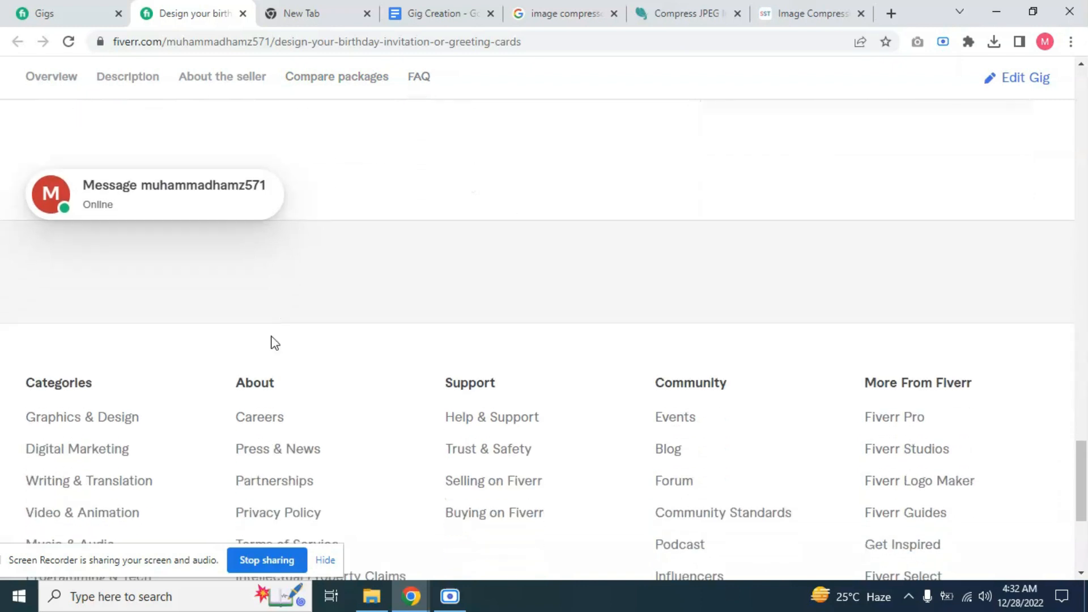
pyautogui.scroll(5, 283, 368)
pyautogui.scroll(-3, 204, 478)
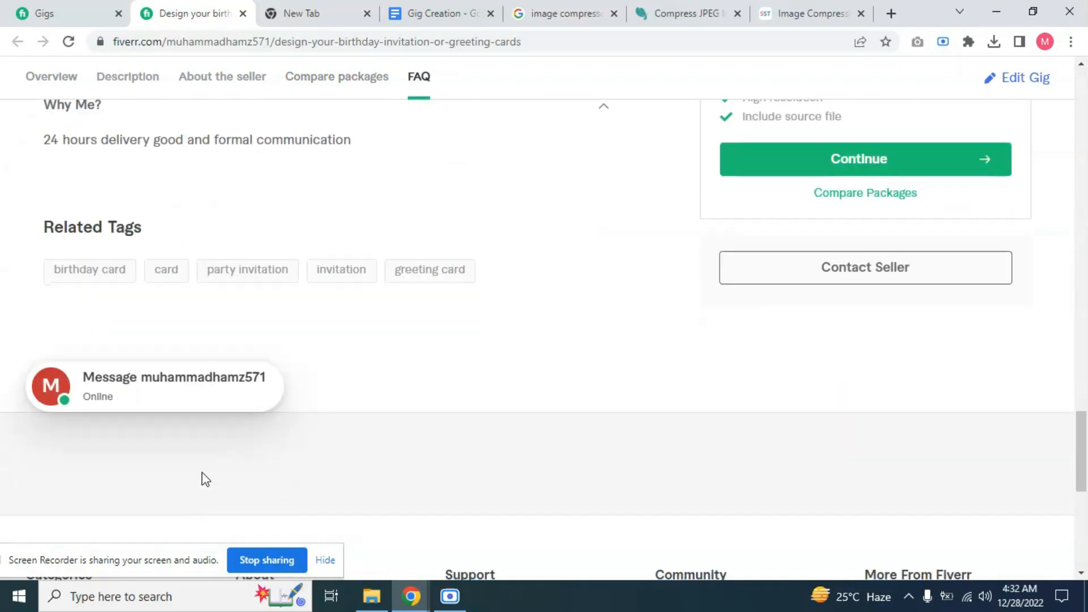
# Step: Open the message window for contacting the seller, look at its suggested messages, and close it without sending anything
pyautogui.click(250, 389)
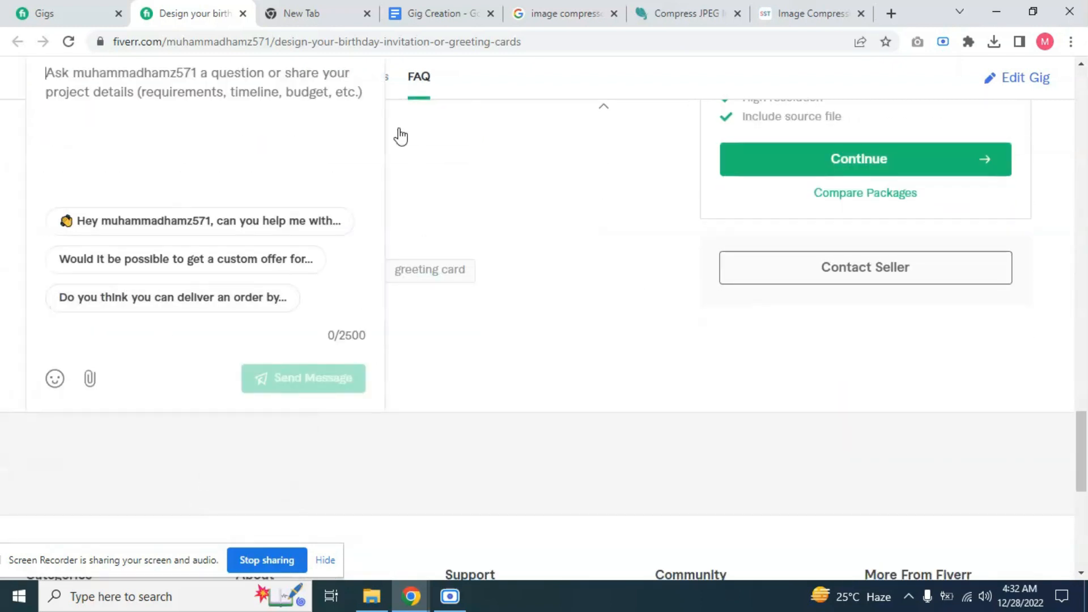
pyautogui.scroll(5, 498, 218)
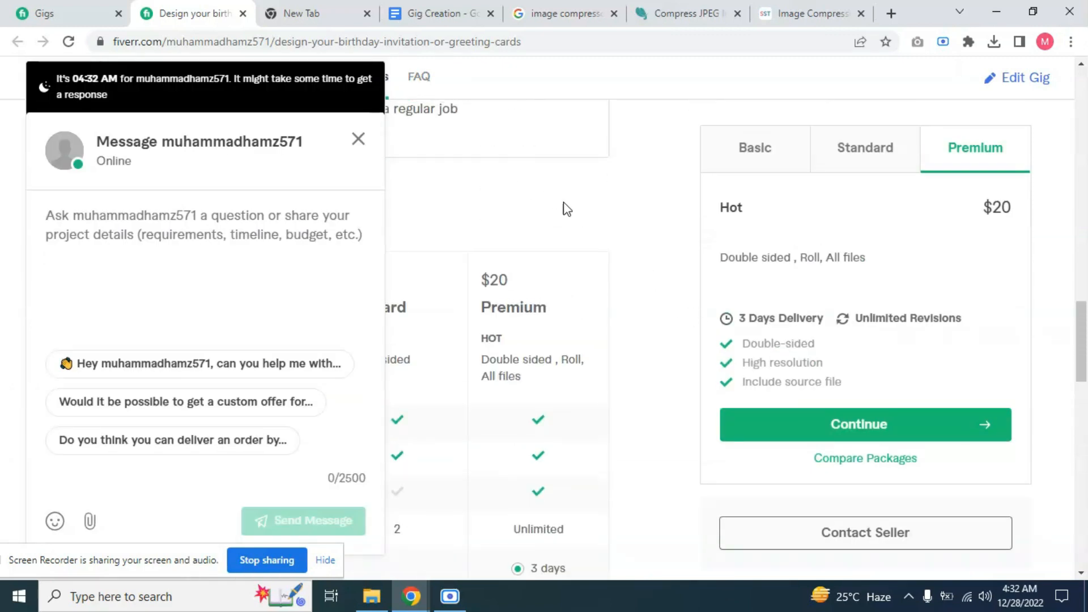
pyautogui.click(357, 139)
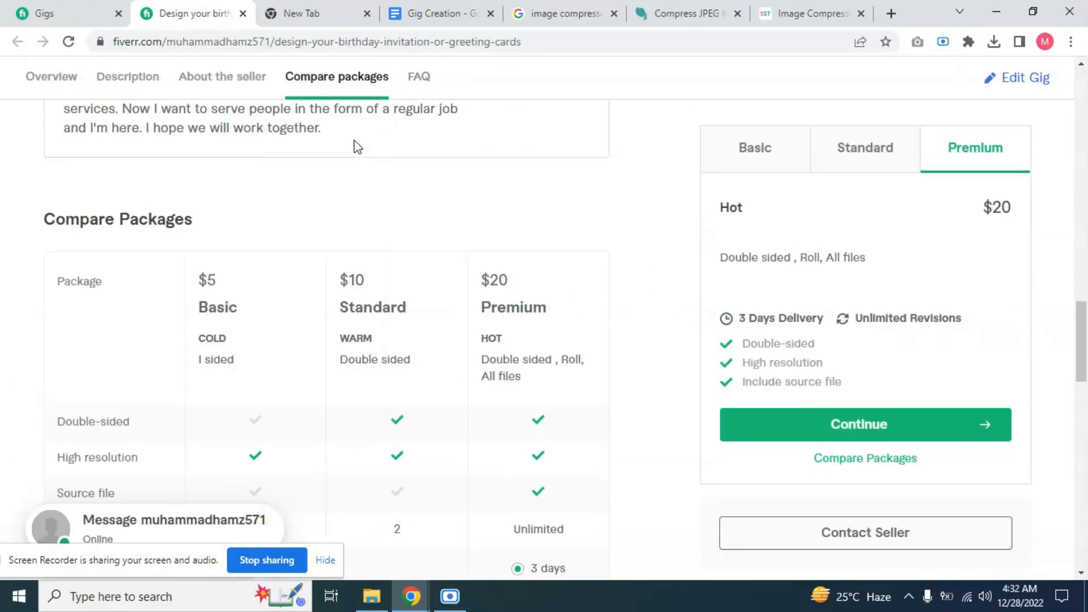
# Step: Go to the seller dashboard and review the performance rates, earnings, active orders and top-seller tips
pyautogui.scroll(6, 595, 284)
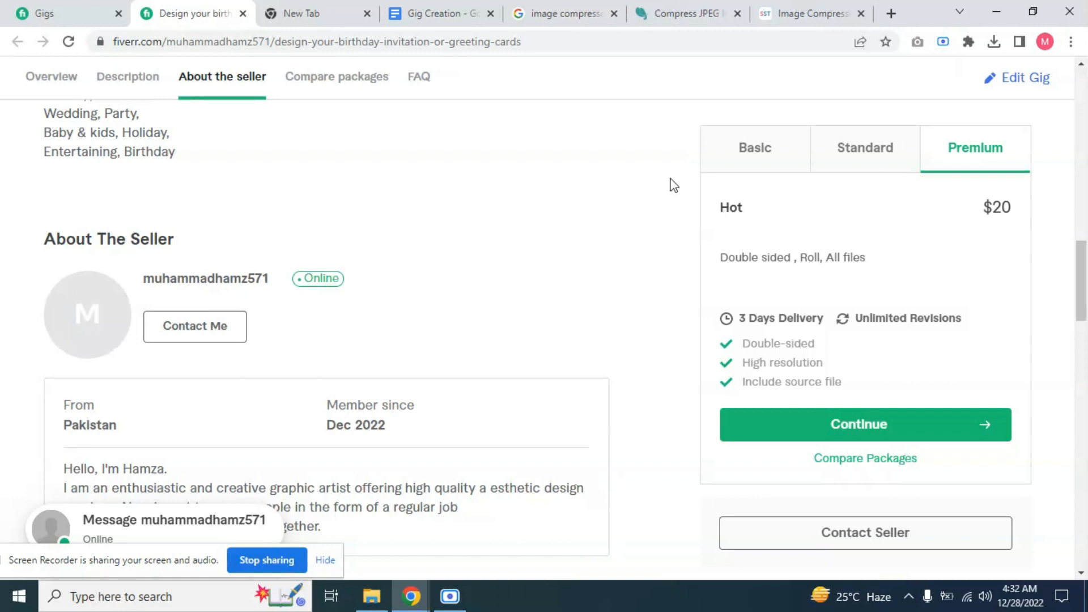
pyautogui.scroll(15, 624, 155)
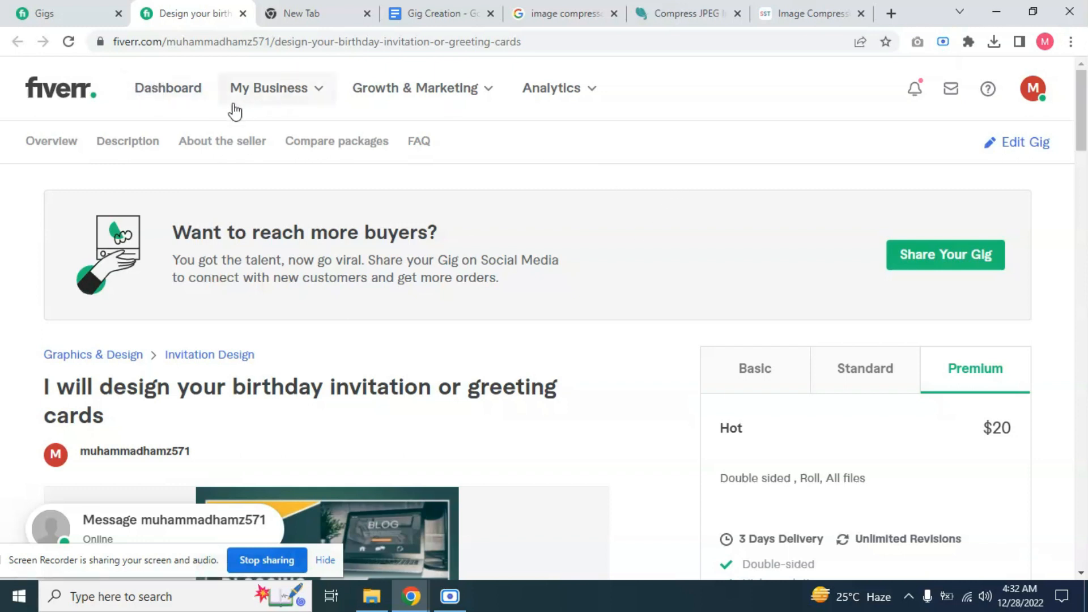
pyautogui.click(200, 102)
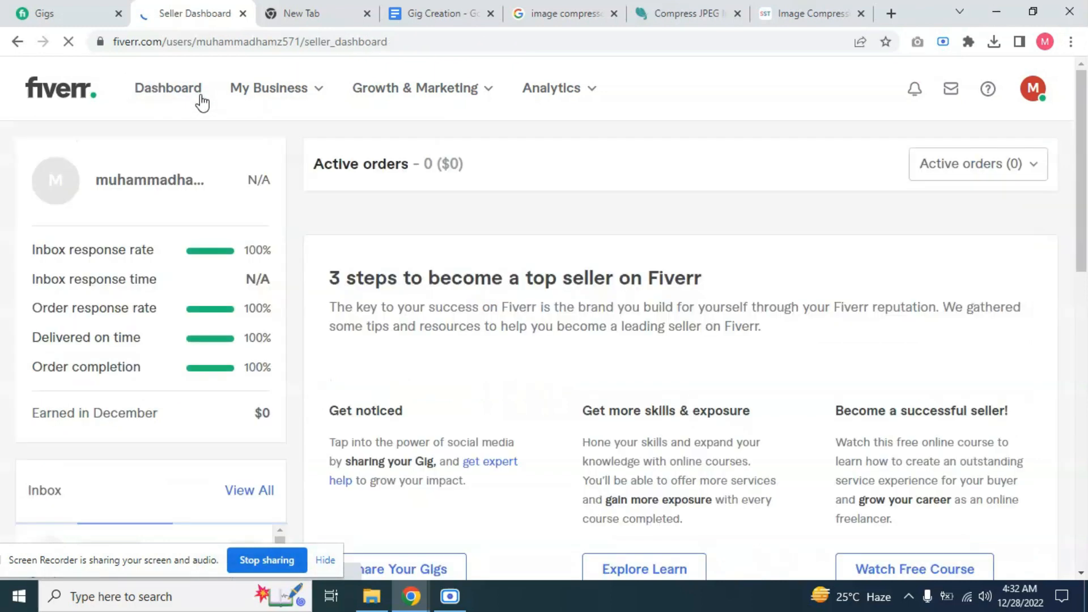
pyautogui.scroll(-3, 472, 297)
pyautogui.scroll(-1, 482, 299)
pyautogui.scroll(5, 538, 300)
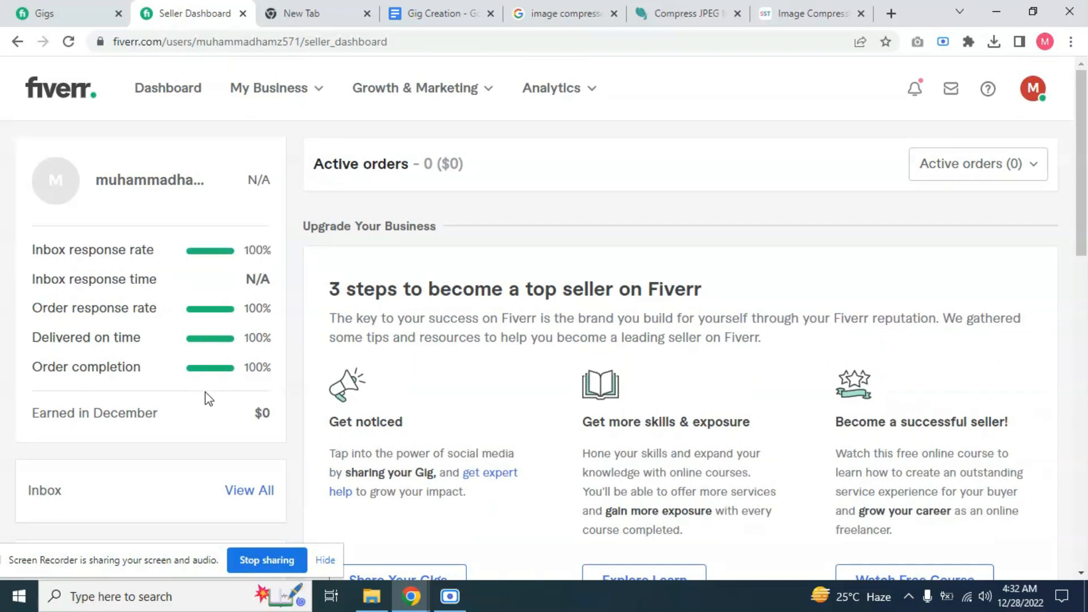
pyautogui.scroll(-1, 250, 363)
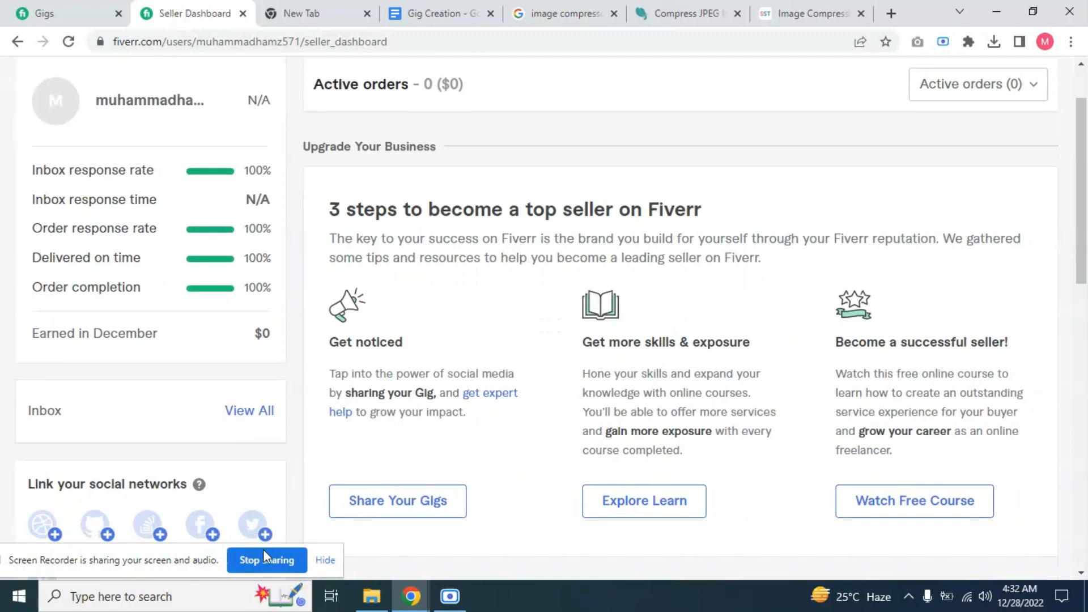
pyautogui.scroll(-1, 241, 282)
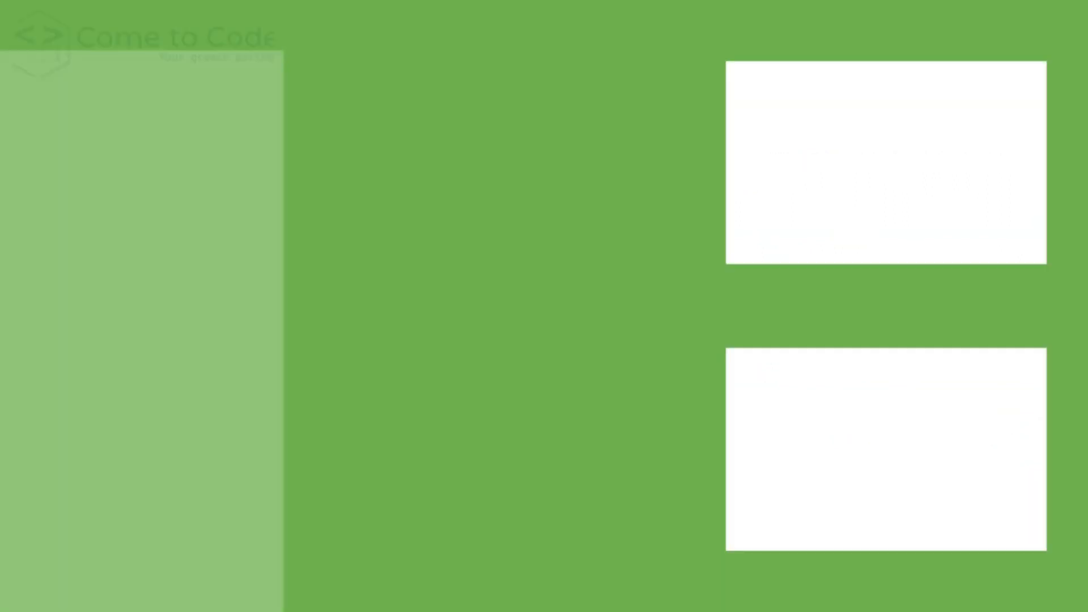